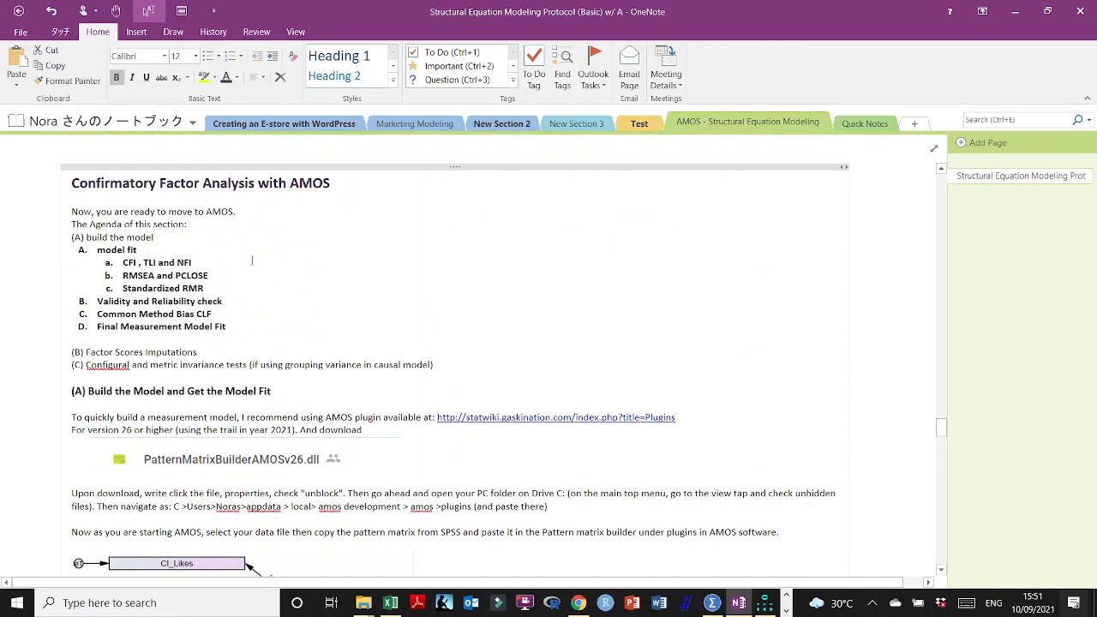
Step: Review the Confirmatory Factor Analysis with AMOS agenda, including model building, factor score imputations and invariance tests
{"action": "scroll", "coordinate": [254, 259], "scroll_direction": "up", "scroll_amount": 5}
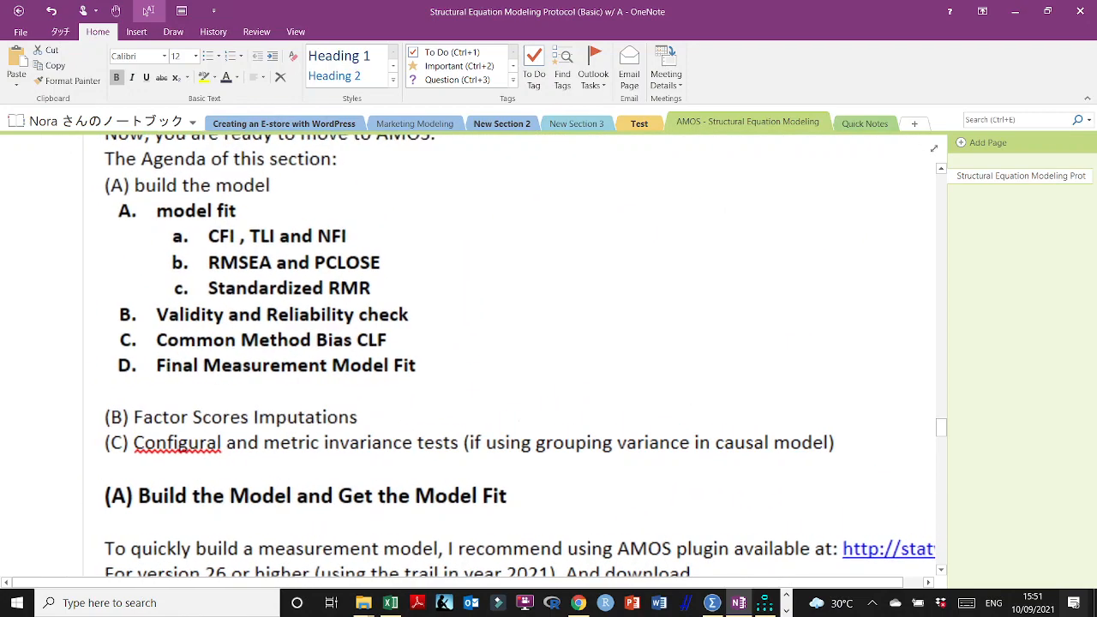
{"action": "left_click", "coordinate": [242, 493]}
{"action": "scroll", "coordinate": [374, 506], "scroll_direction": "up", "scroll_amount": 1}
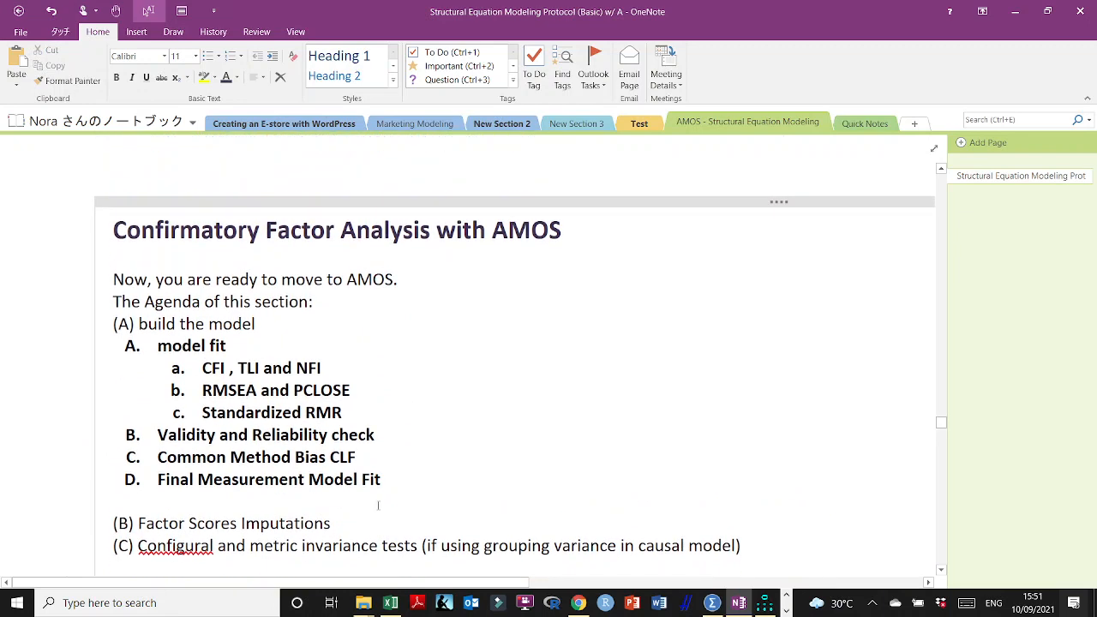
{"action": "scroll", "coordinate": [377, 516], "scroll_direction": "down", "scroll_amount": 1}
{"action": "scroll", "coordinate": [112, 390], "scroll_direction": "up", "scroll_amount": 1}
{"action": "scroll", "coordinate": [471, 298], "scroll_direction": "down", "scroll_amount": 3}
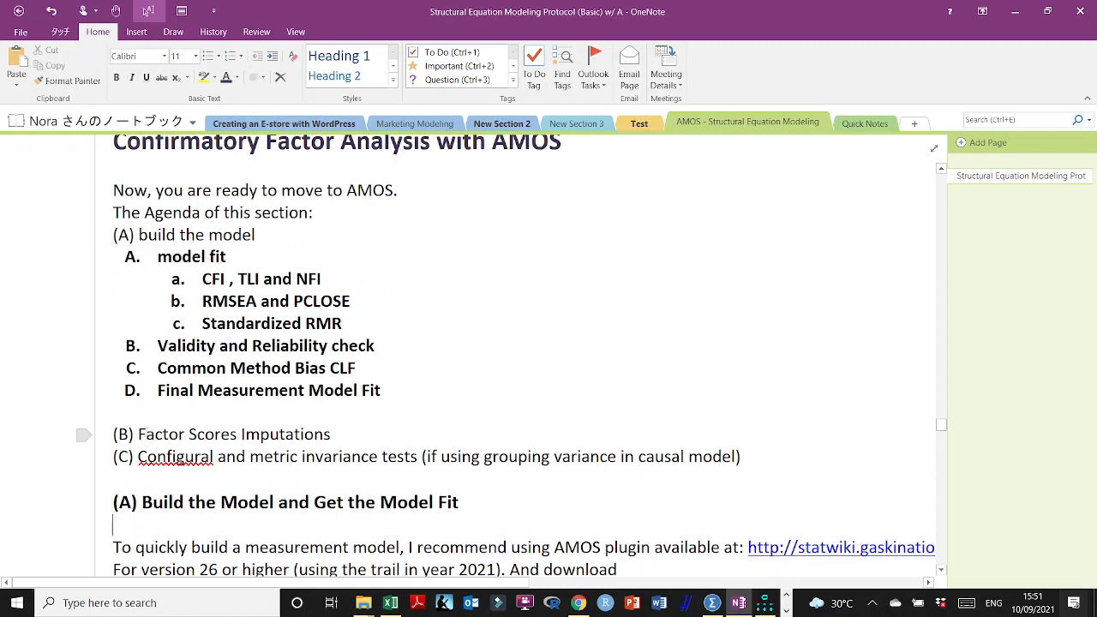
{"action": "left_click_drag", "start_coordinate": [144, 435], "coordinate": [345, 433]}
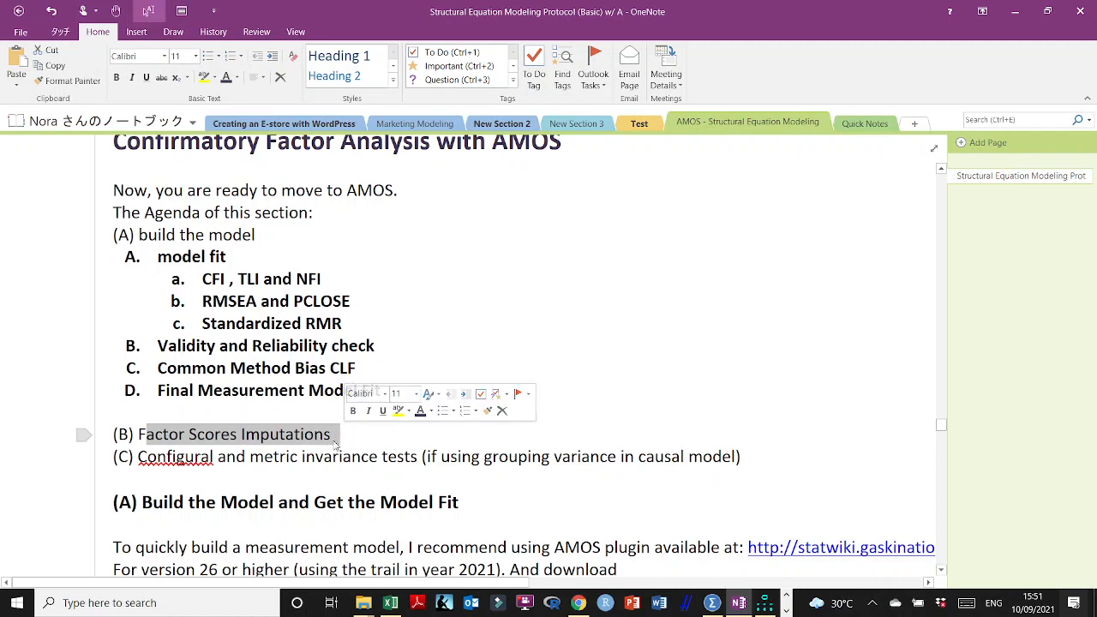
{"action": "left_click", "coordinate": [146, 459]}
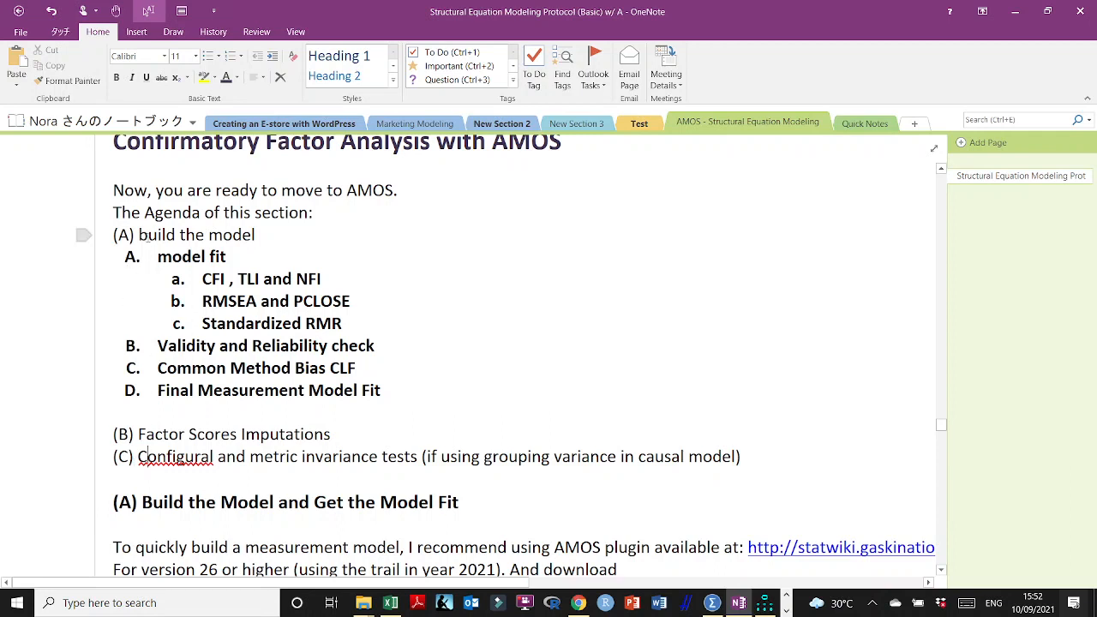
{"action": "left_click_drag", "start_coordinate": [147, 235], "coordinate": [279, 238]}
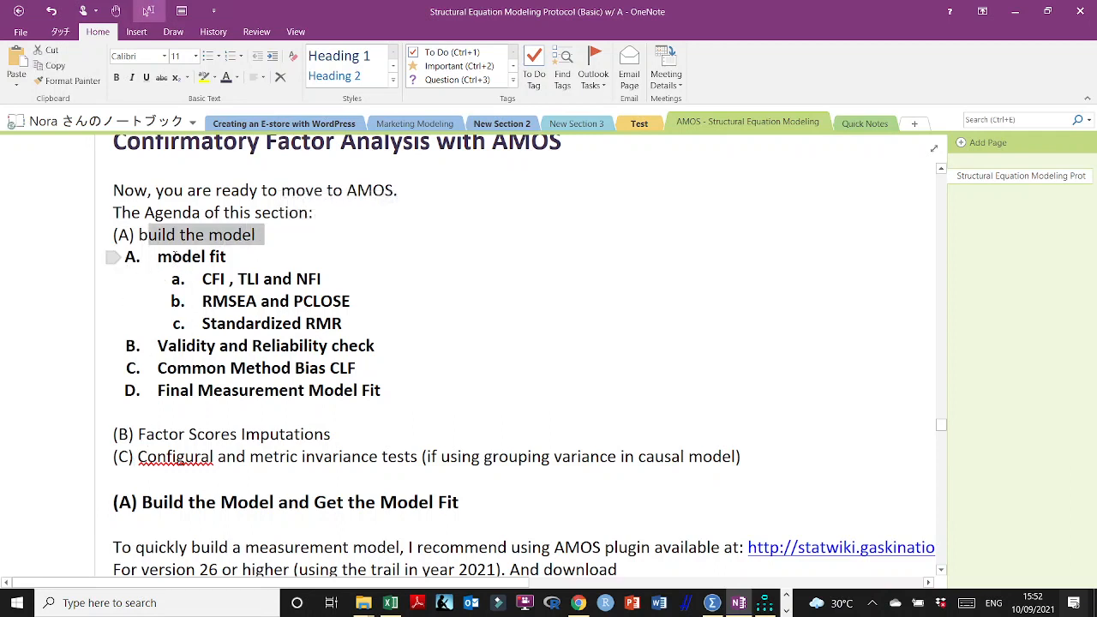
{"action": "left_click", "coordinate": [873, 603]}
{"action": "left_click", "coordinate": [846, 576]}
{"action": "left_click_drag", "start_coordinate": [928, 570], "coordinate": [1006, 576]}
{"action": "left_click_drag", "start_coordinate": [556, 301], "coordinate": [544, 283]}
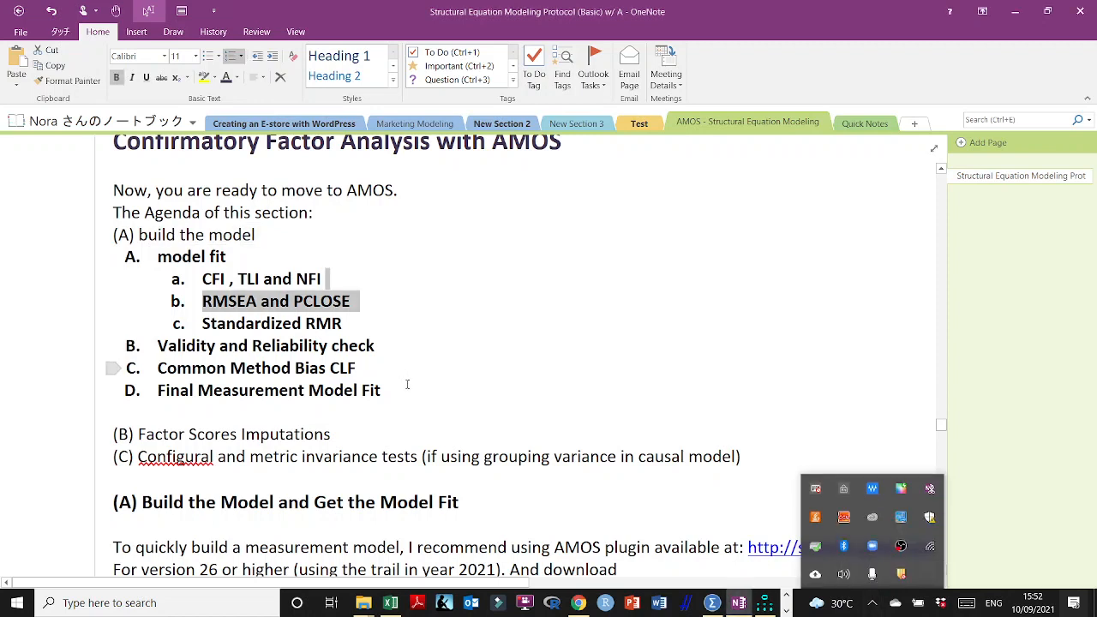
{"action": "left_click", "coordinate": [873, 603]}
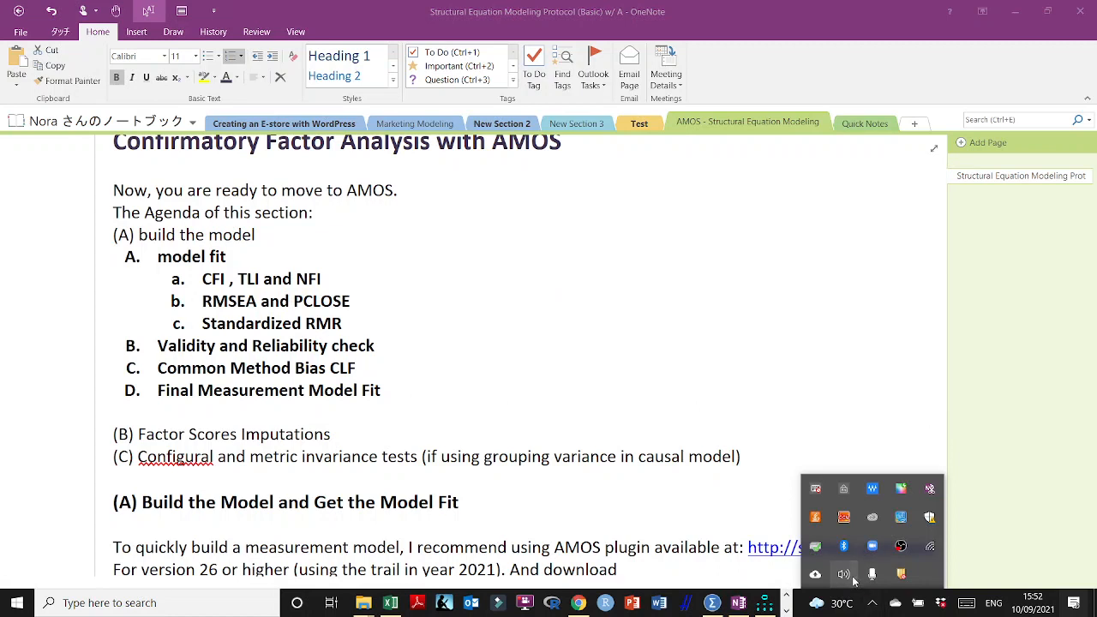
{"action": "left_click", "coordinate": [844, 573]}
{"action": "left_click", "coordinate": [709, 330]}
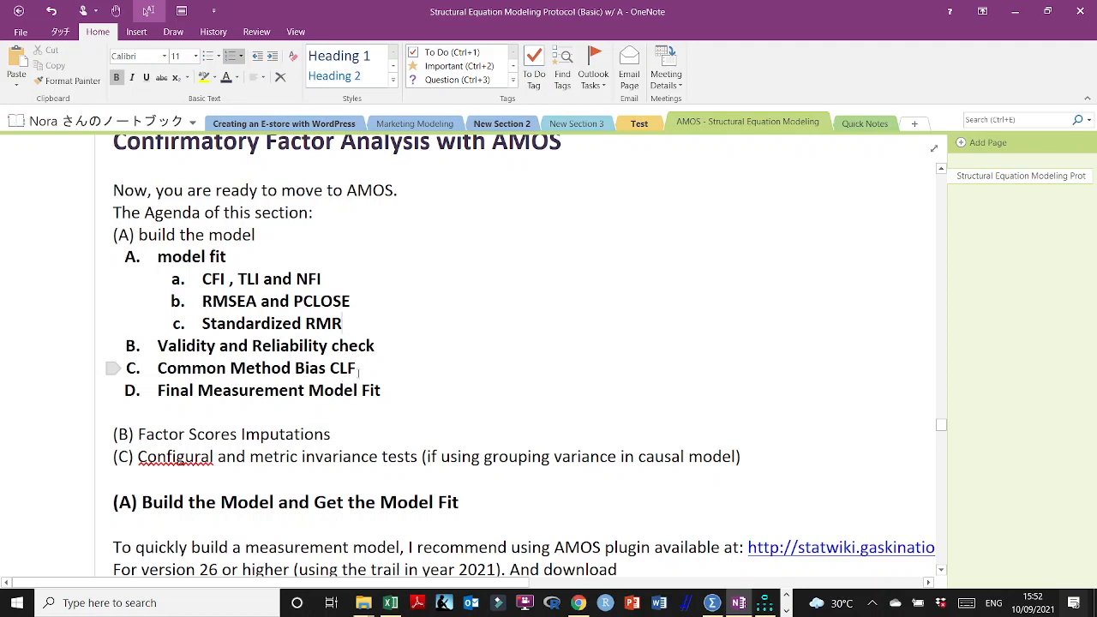
Step: Review the Common Method Bias CLF and Final Measurement Model Fit items in the agenda
{"action": "left_click_drag", "start_coordinate": [358, 369], "coordinate": [328, 369]}
{"action": "left_click_drag", "start_coordinate": [169, 392], "coordinate": [240, 392]}
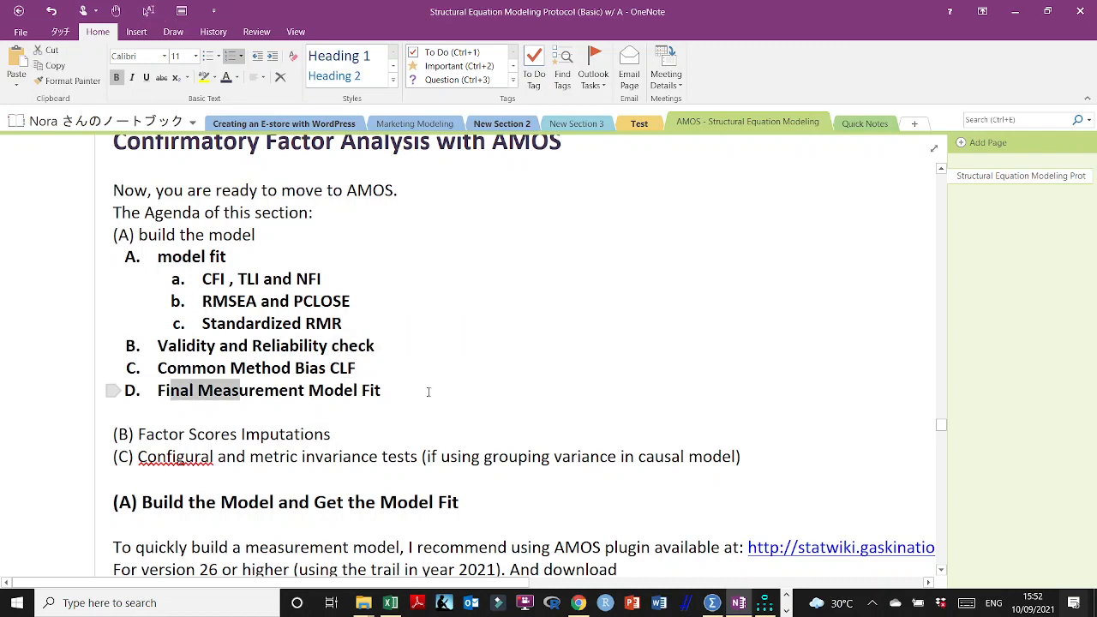
{"action": "left_click_drag", "start_coordinate": [429, 392], "coordinate": [403, 391]}
{"action": "left_click", "coordinate": [422, 394]}
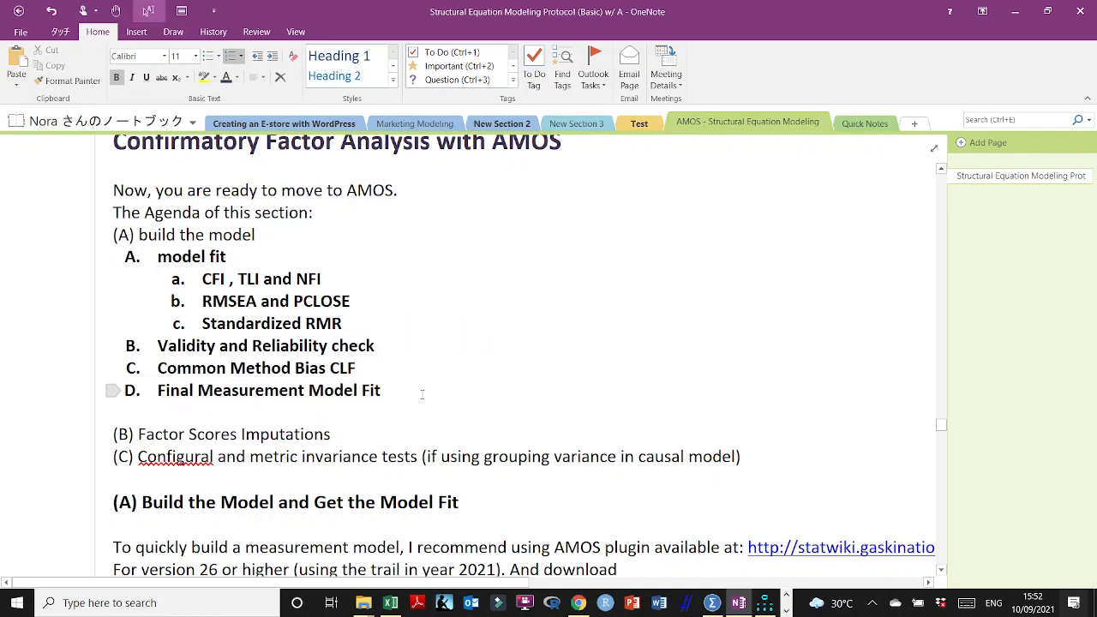
Step: Switch to the SPSS data file and run the dimension reduction Factor analysis with the variables already set
{"action": "key", "text": "alt+Tab"}
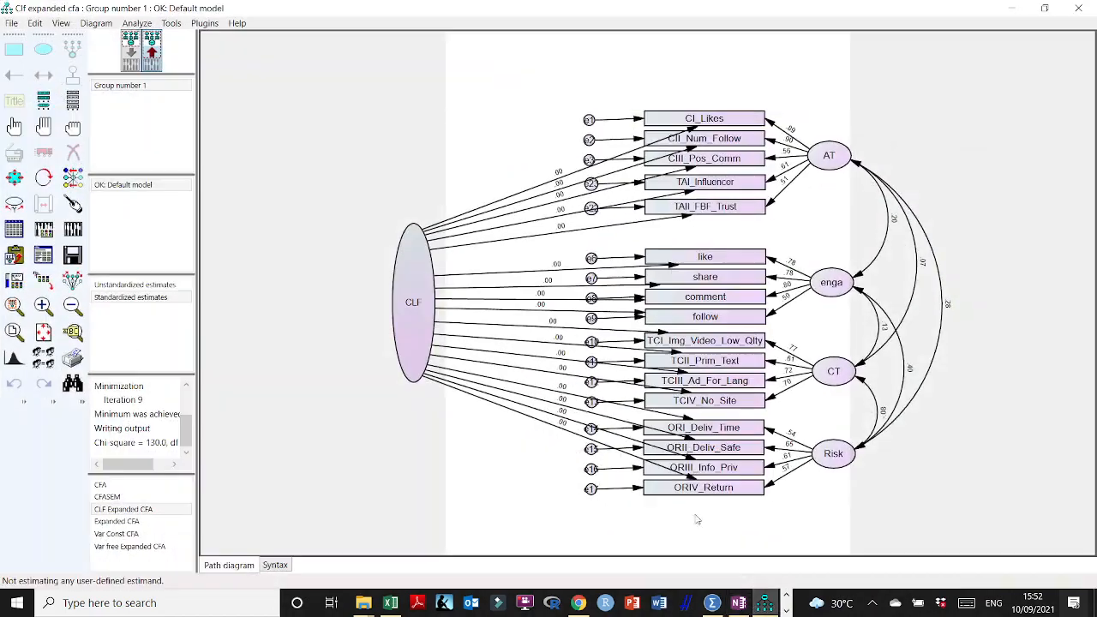
{"action": "key", "text": "alt+Tab"}
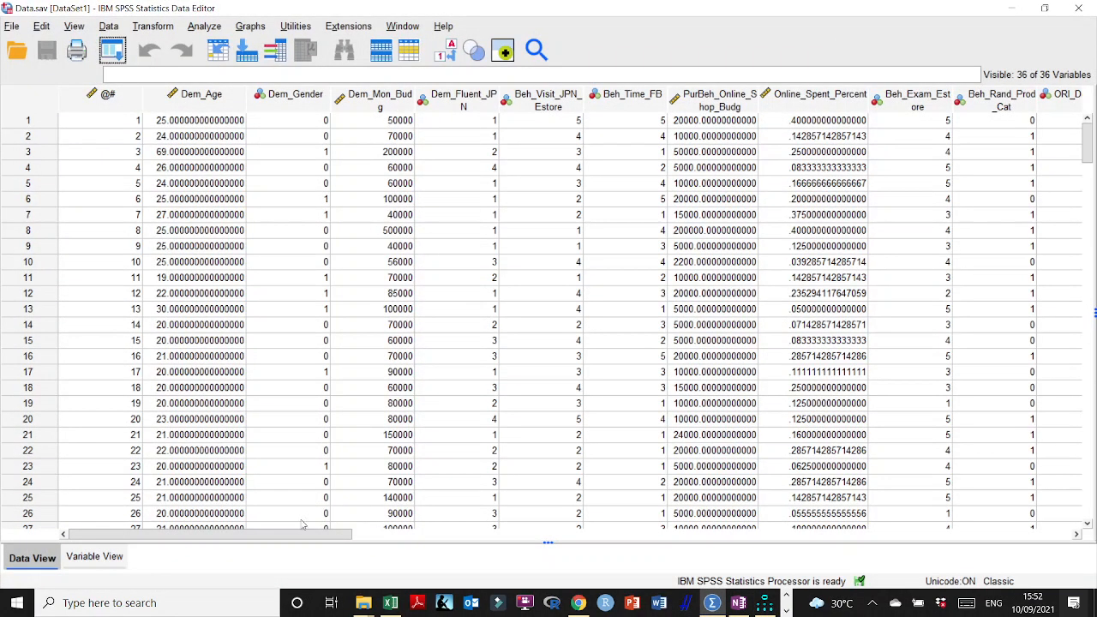
{"action": "left_click_drag", "start_coordinate": [296, 534], "coordinate": [110, 586]}
{"action": "left_click", "coordinate": [194, 31]}
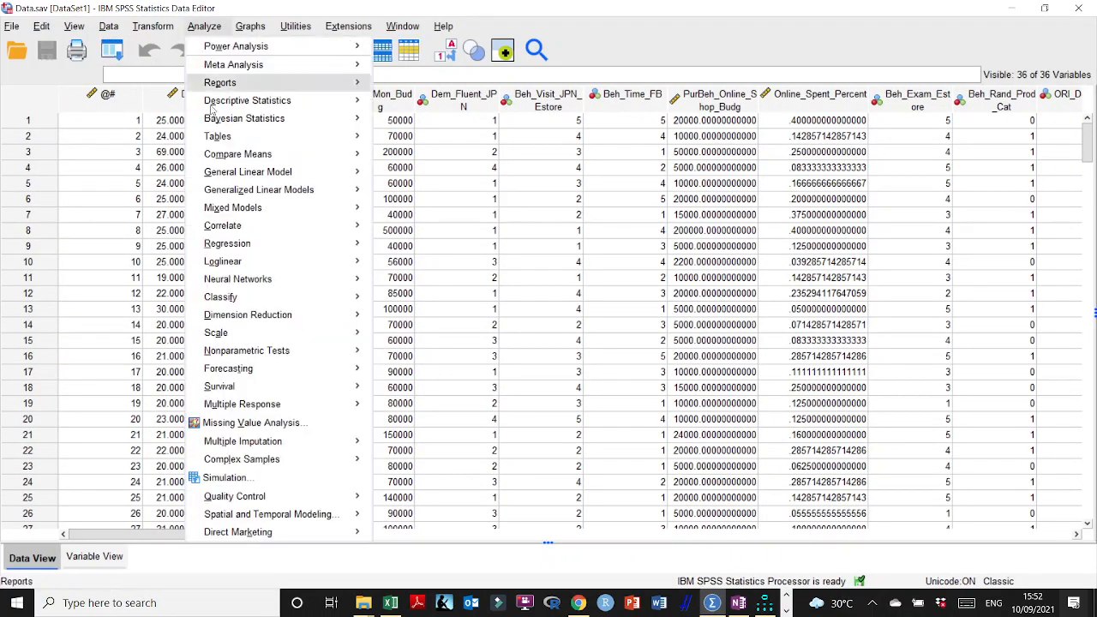
{"action": "mouse_move", "coordinate": [271, 317]}
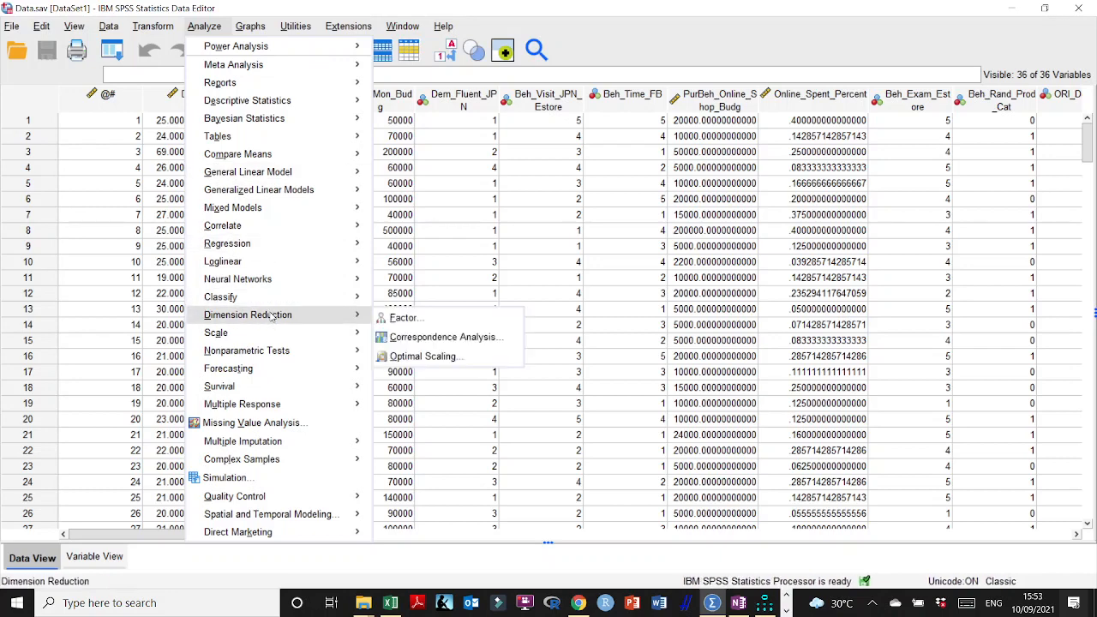
{"action": "left_click", "coordinate": [403, 318]}
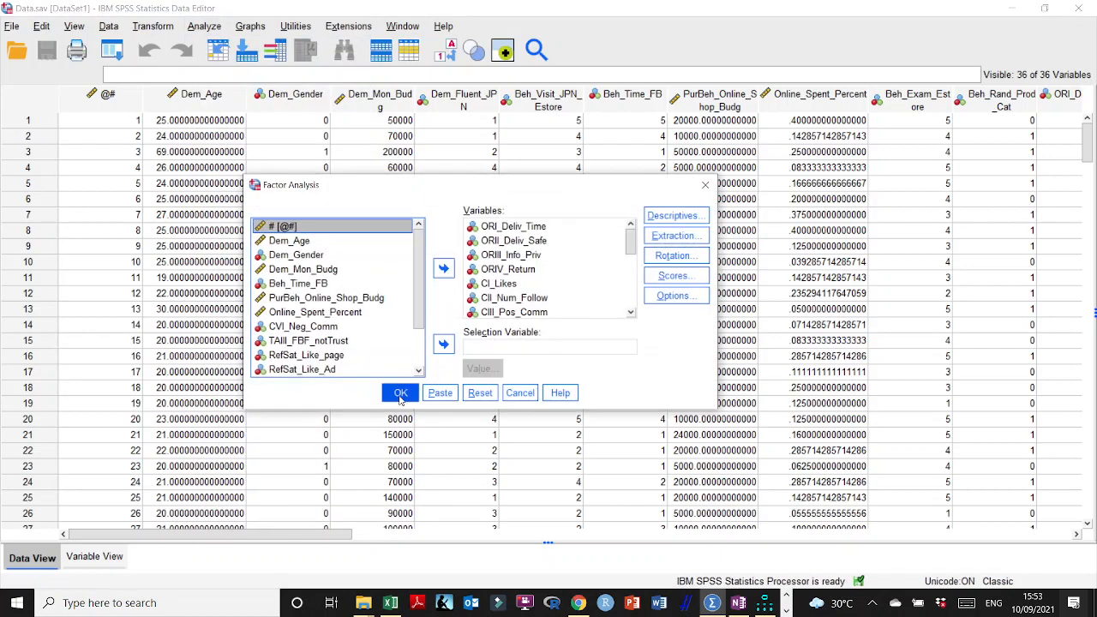
{"action": "left_click", "coordinate": [400, 392]}
Step: Copy the Pattern Matrix table from the factor analysis output
{"action": "scroll", "coordinate": [394, 352], "scroll_direction": "down", "scroll_amount": 10}
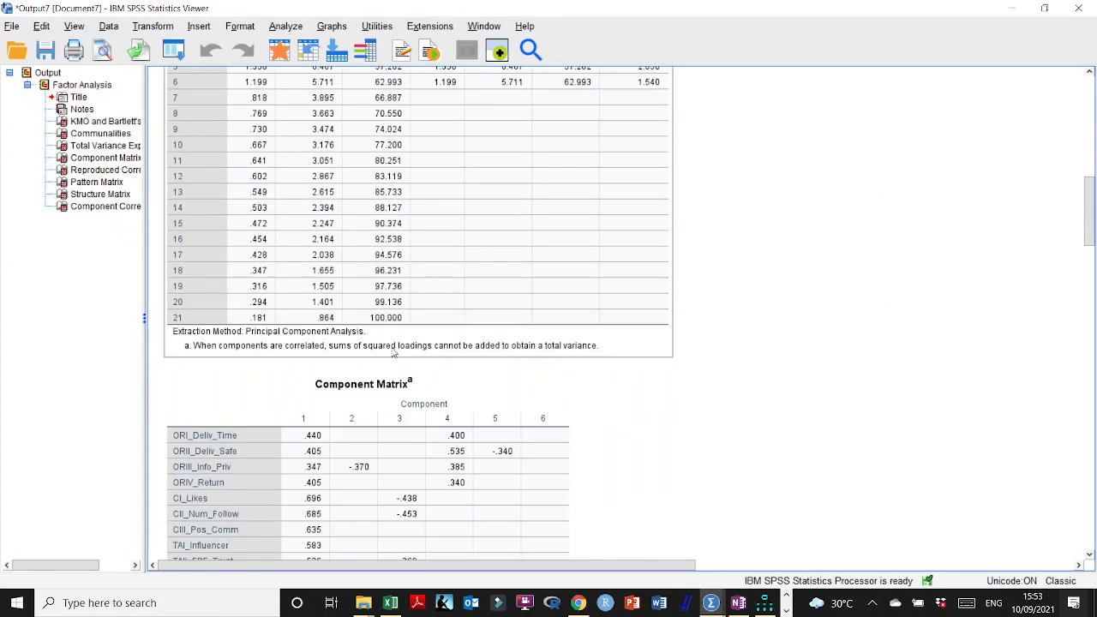
{"action": "scroll", "coordinate": [395, 352], "scroll_direction": "down", "scroll_amount": 20}
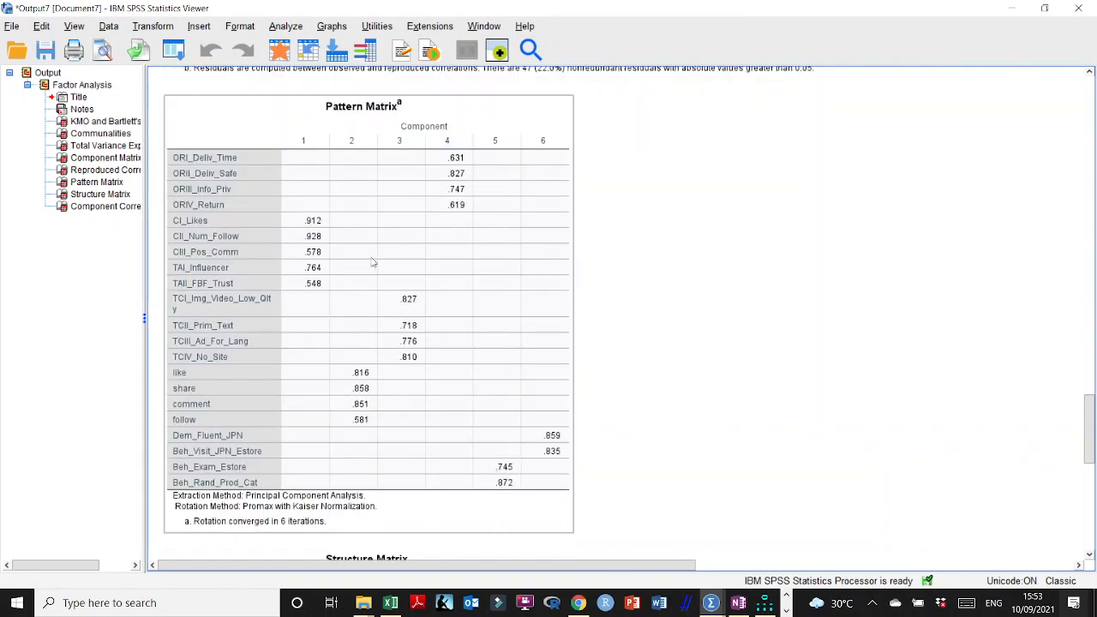
{"action": "right_click", "coordinate": [363, 218]}
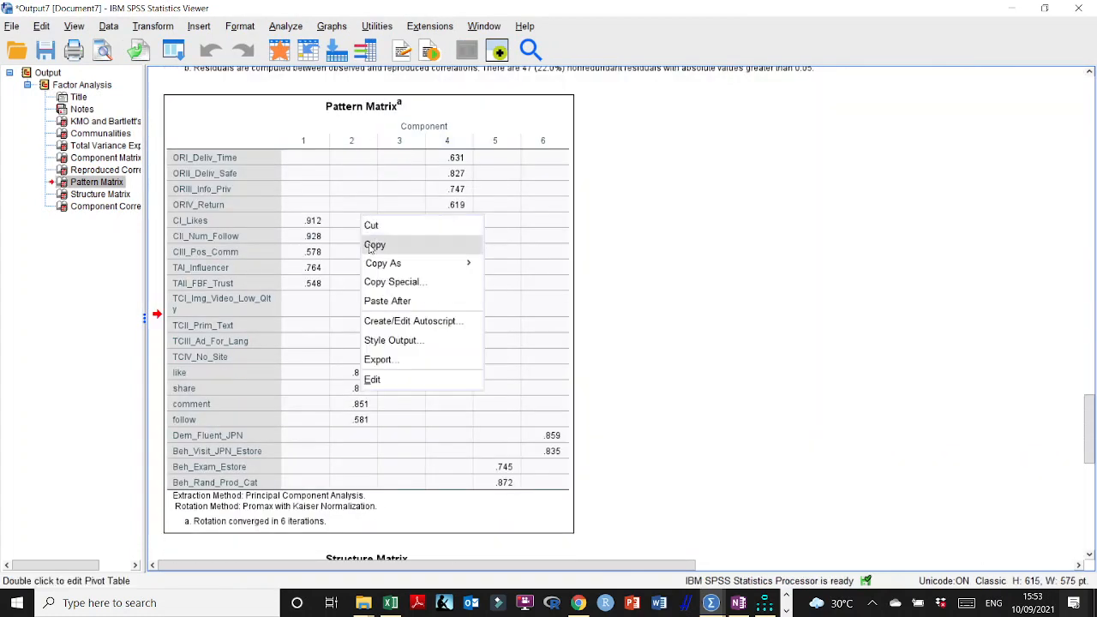
{"action": "left_click", "coordinate": [369, 247]}
Step: Switch to the StatWiki Plugins page in Chrome and open its linked plugins folder
{"action": "left_click", "coordinate": [579, 602]}
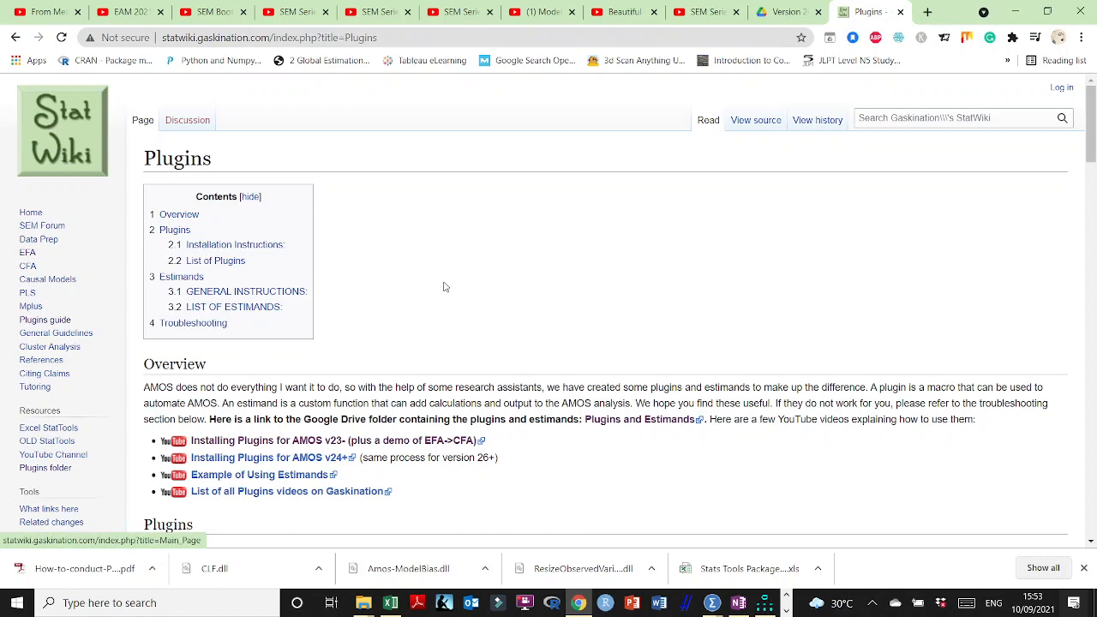
{"action": "scroll", "coordinate": [444, 297], "scroll_direction": "down", "scroll_amount": 3}
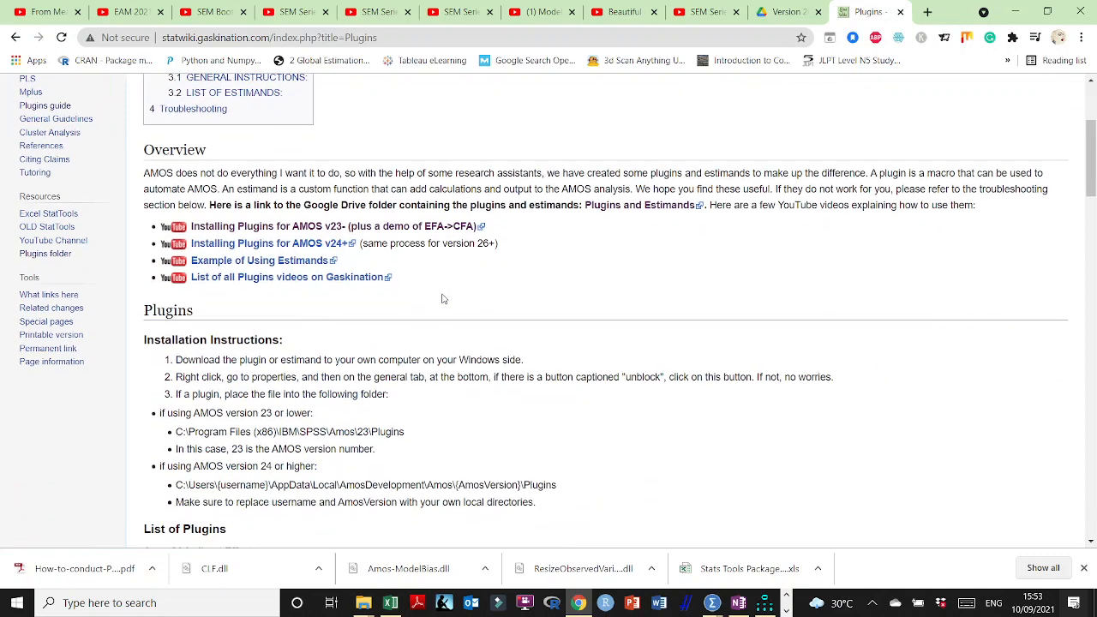
{"action": "left_click", "coordinate": [46, 256]}
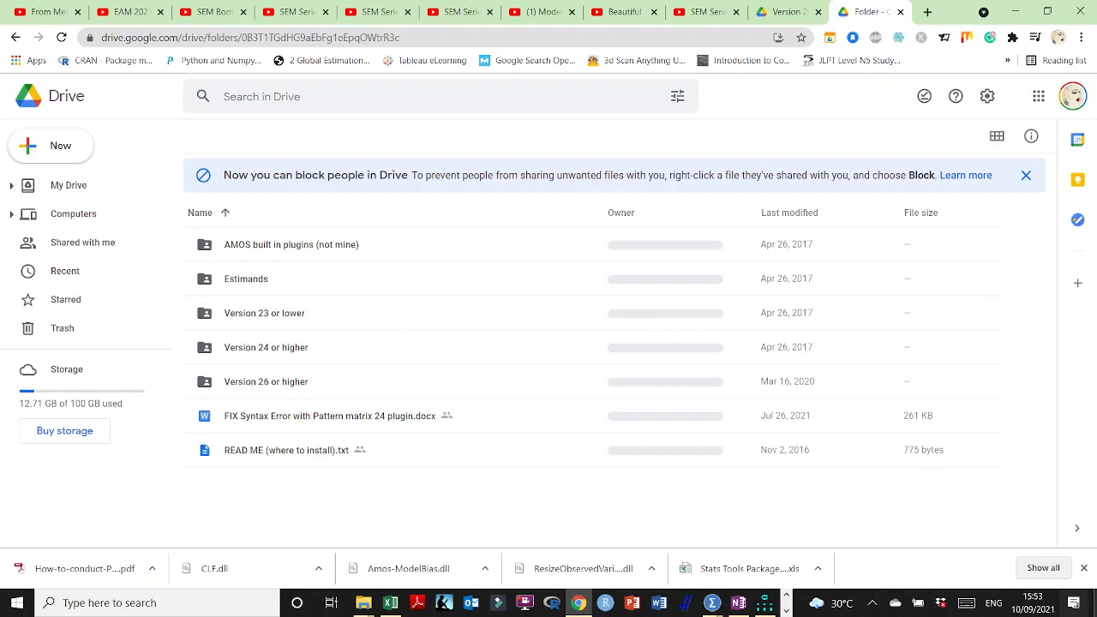
Step: Reload the shared Drive folder, open "Version 26 or higher" and locate PatternMatrixBuilderAMOSv26.dll
{"action": "left_click", "coordinate": [1083, 568]}
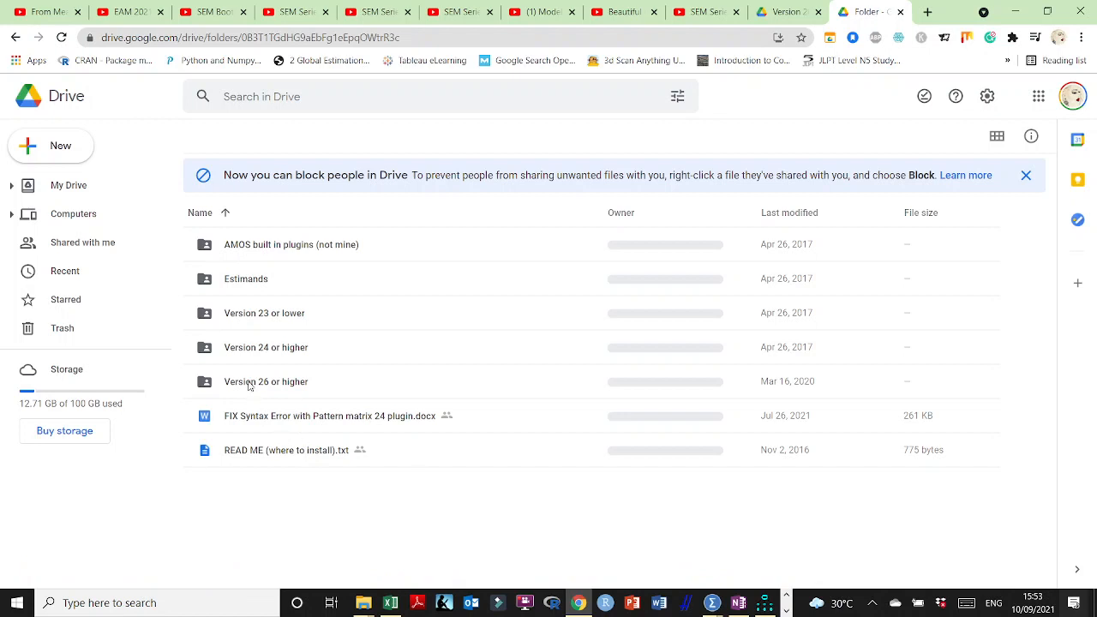
{"action": "left_click", "coordinate": [62, 37]}
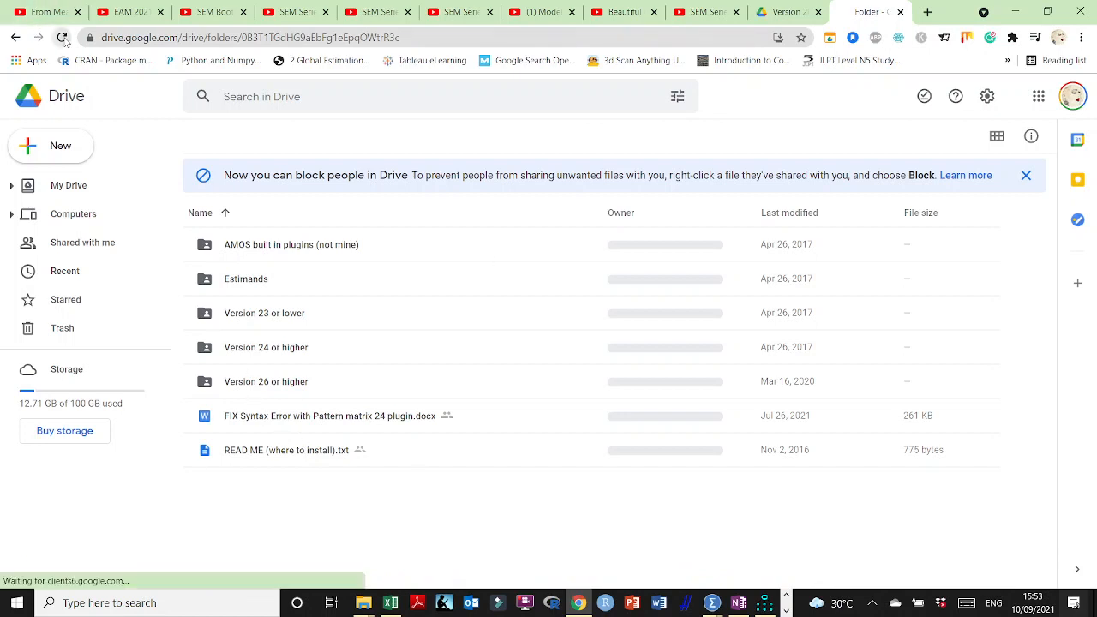
{"action": "left_click", "coordinate": [250, 387]}
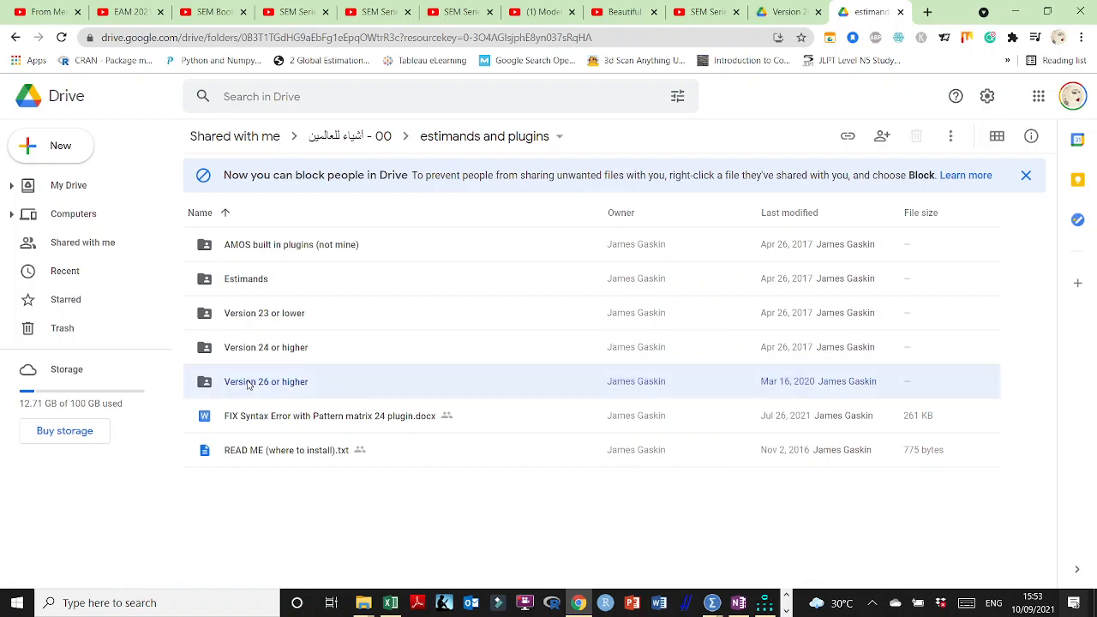
{"action": "double_click", "coordinate": [249, 384]}
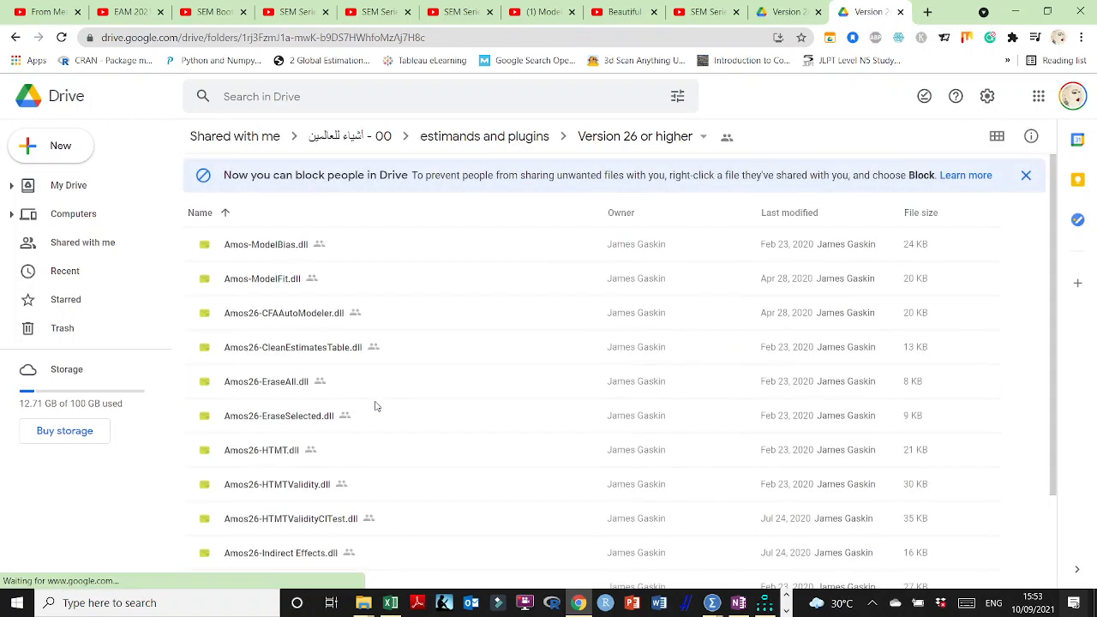
{"action": "scroll", "coordinate": [375, 406], "scroll_direction": "down", "scroll_amount": 2}
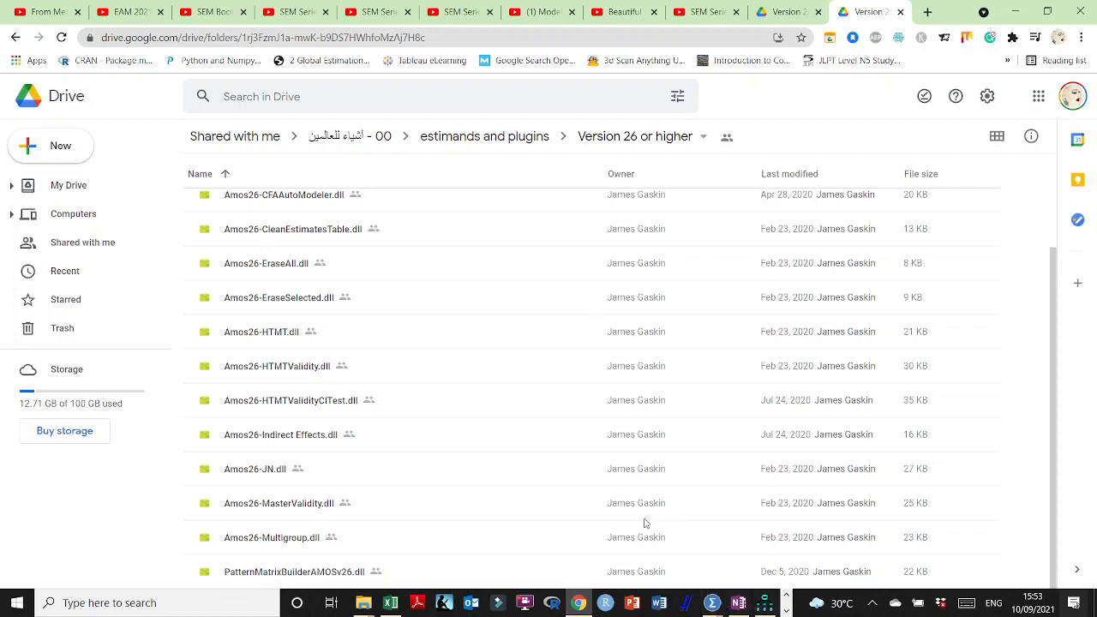
Step: Switch to AMOS, open the CFA model and check the estimation and output options in its Analysis Properties
{"action": "left_click", "coordinate": [766, 604]}
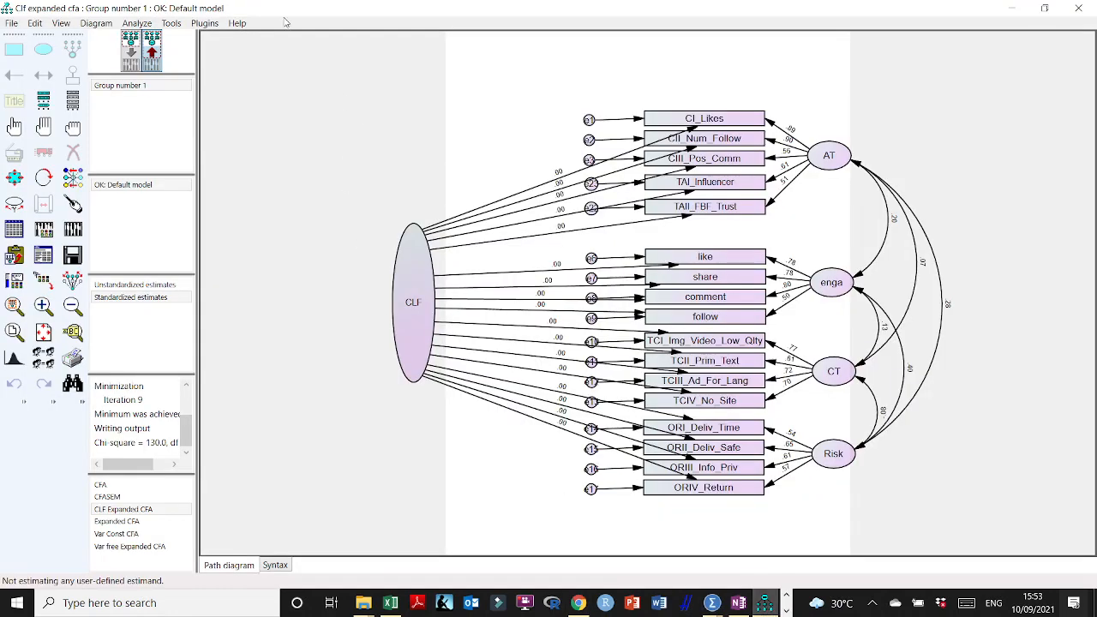
{"action": "left_click", "coordinate": [112, 485]}
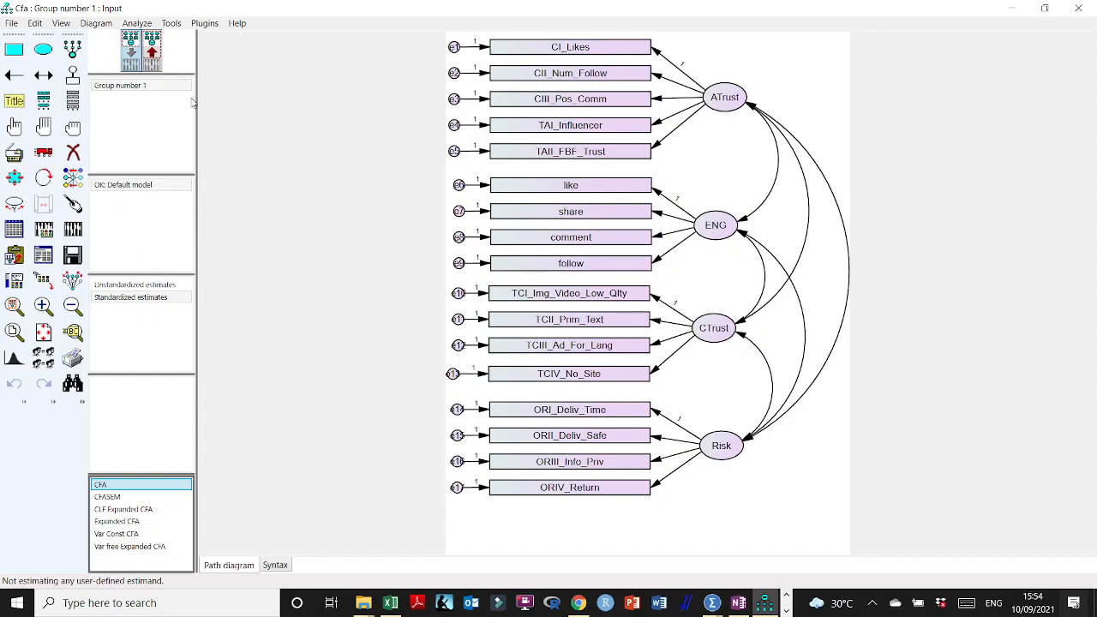
{"action": "left_click", "coordinate": [44, 229]}
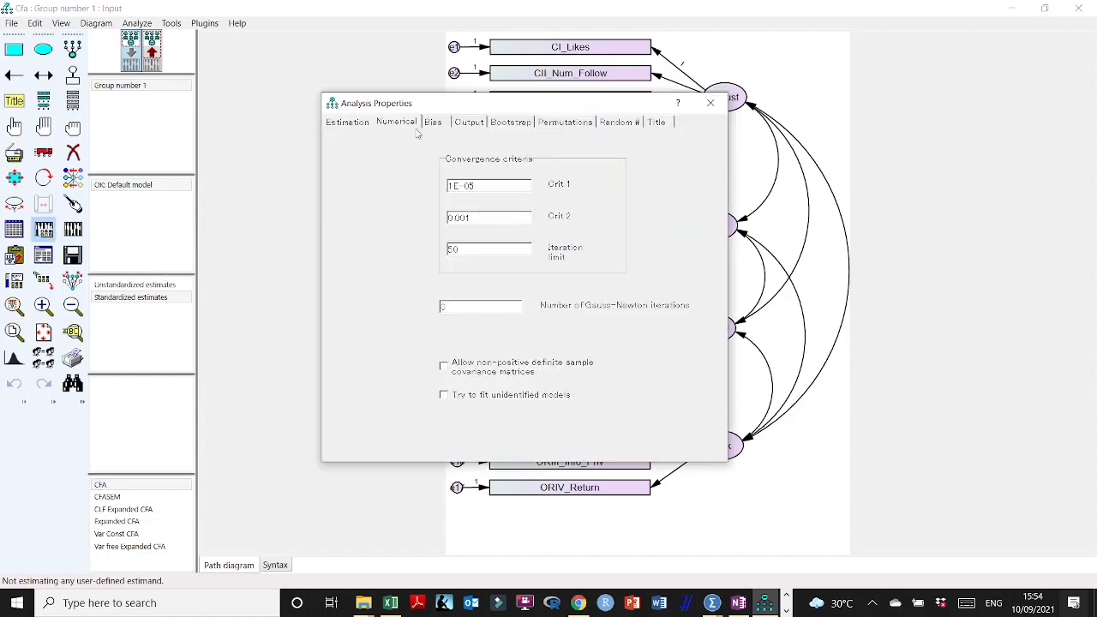
{"action": "left_click", "coordinate": [359, 124]}
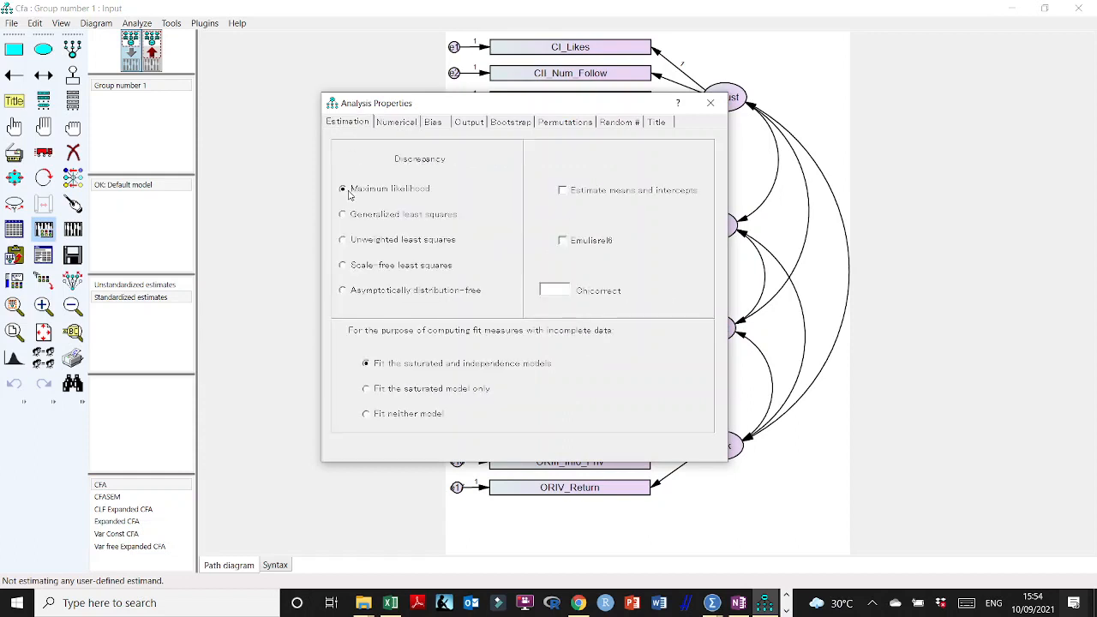
{"action": "left_click", "coordinate": [466, 125]}
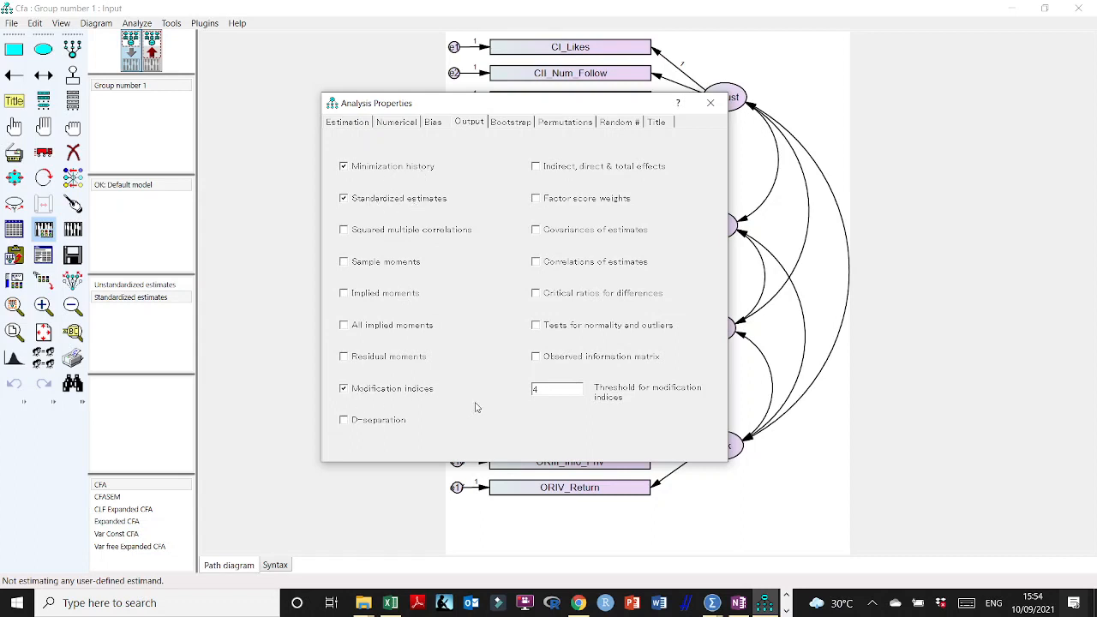
{"action": "left_click", "coordinate": [711, 102]}
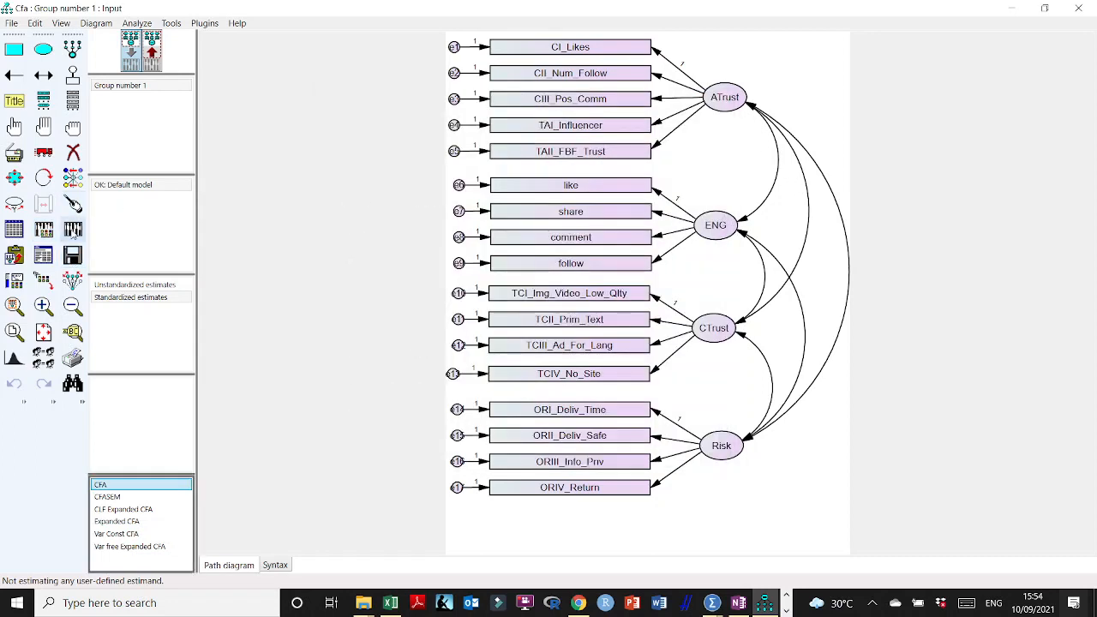
Step: Calculate the CFA model's estimates and display the standardized estimates on the path diagram
{"action": "left_click", "coordinate": [73, 229]}
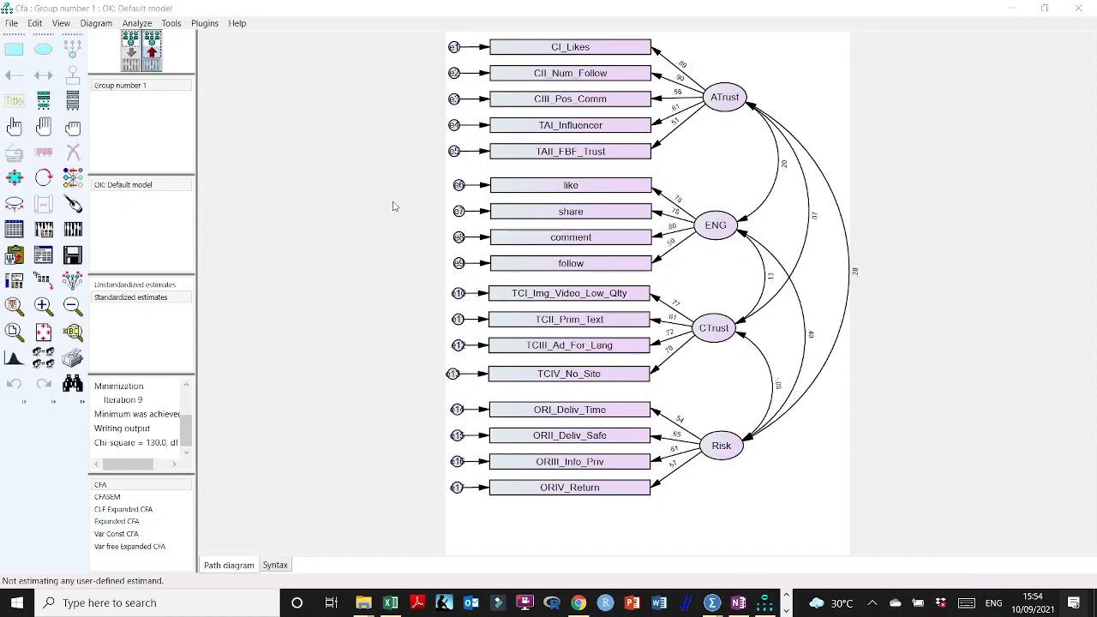
{"action": "left_click", "coordinate": [136, 298]}
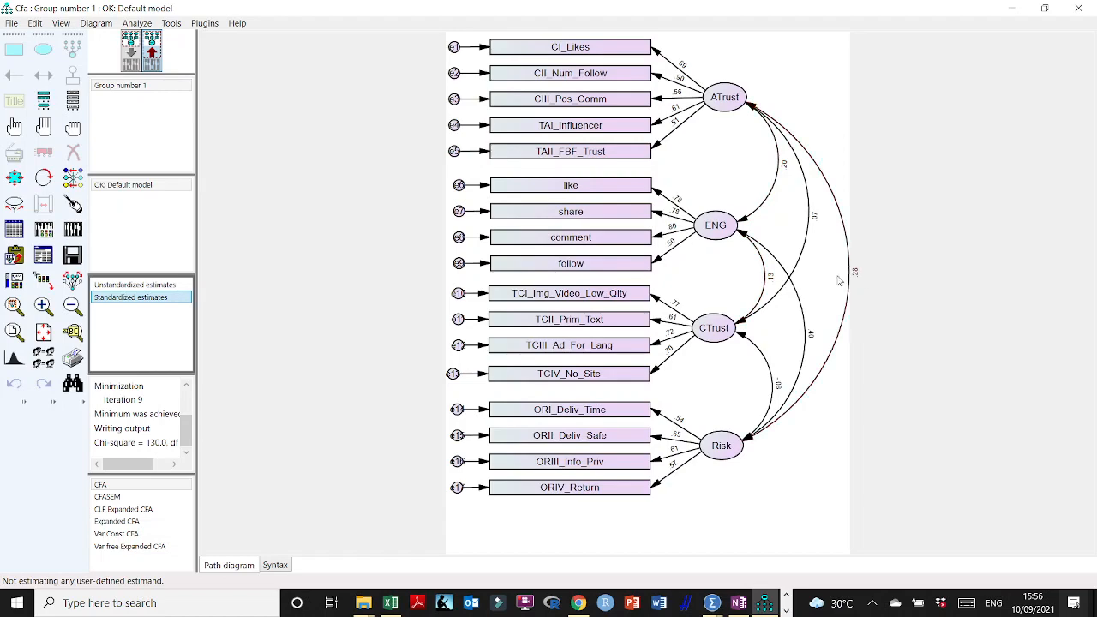
Step: Switch to the OneNote protocol, review the criteria for regression and covariance loadings under "Reporting the Output", and return to AMOS
{"action": "left_click", "coordinate": [739, 603]}
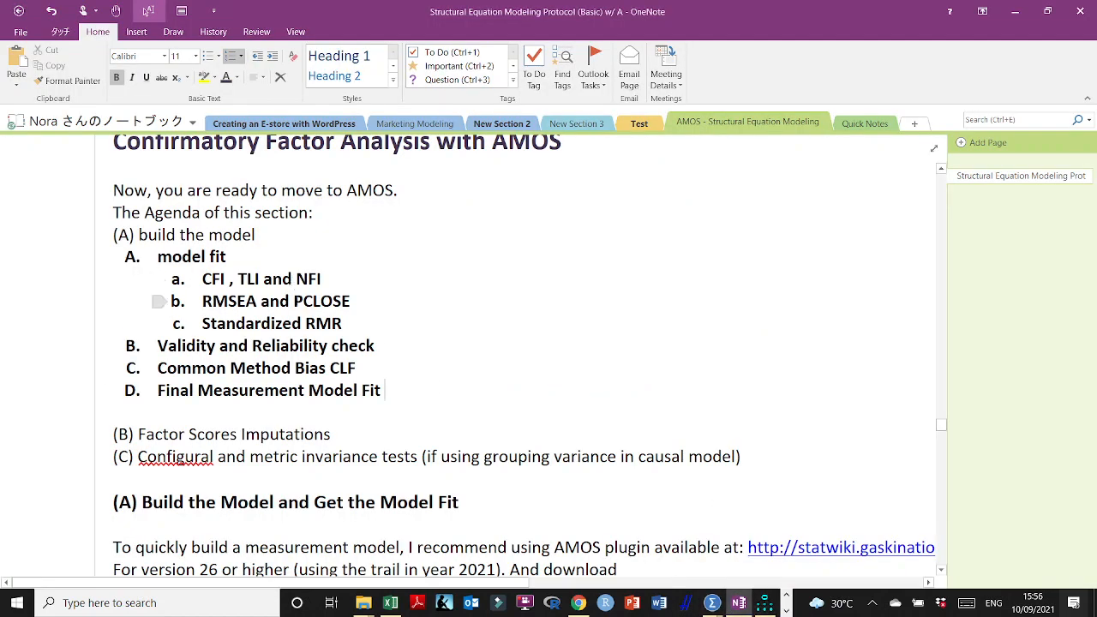
{"action": "scroll", "coordinate": [432, 357], "scroll_direction": "down", "scroll_amount": 15}
{"action": "scroll", "coordinate": [431, 356], "scroll_direction": "down", "scroll_amount": 15}
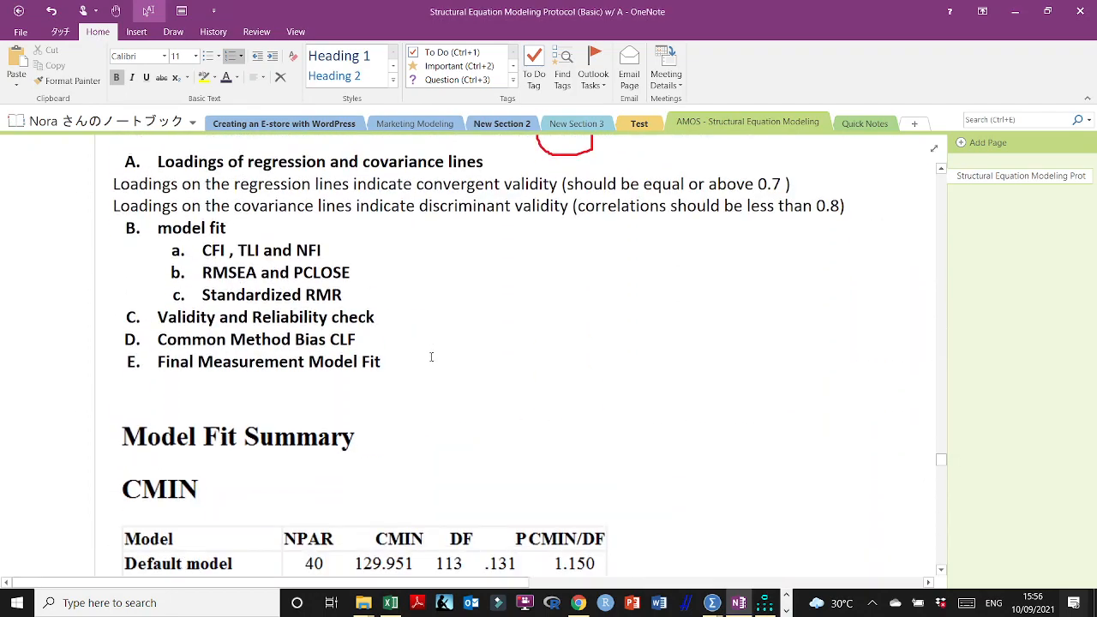
{"action": "scroll", "coordinate": [436, 352], "scroll_direction": "up", "scroll_amount": 5}
{"action": "scroll", "coordinate": [436, 351], "scroll_direction": "up", "scroll_amount": 8}
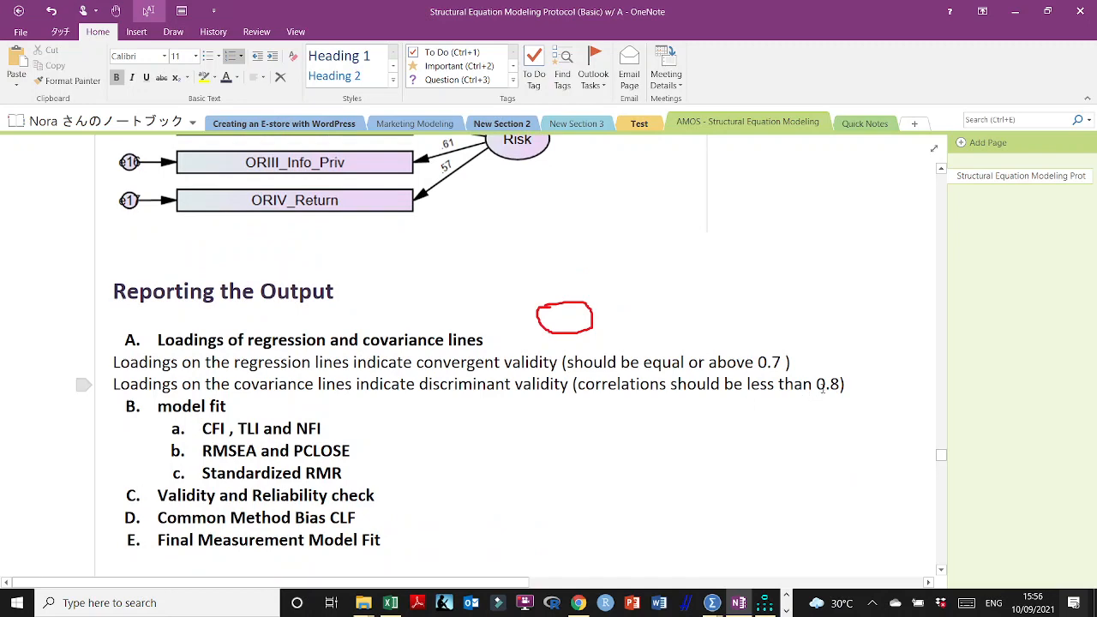
{"action": "left_click", "coordinate": [1015, 11]}
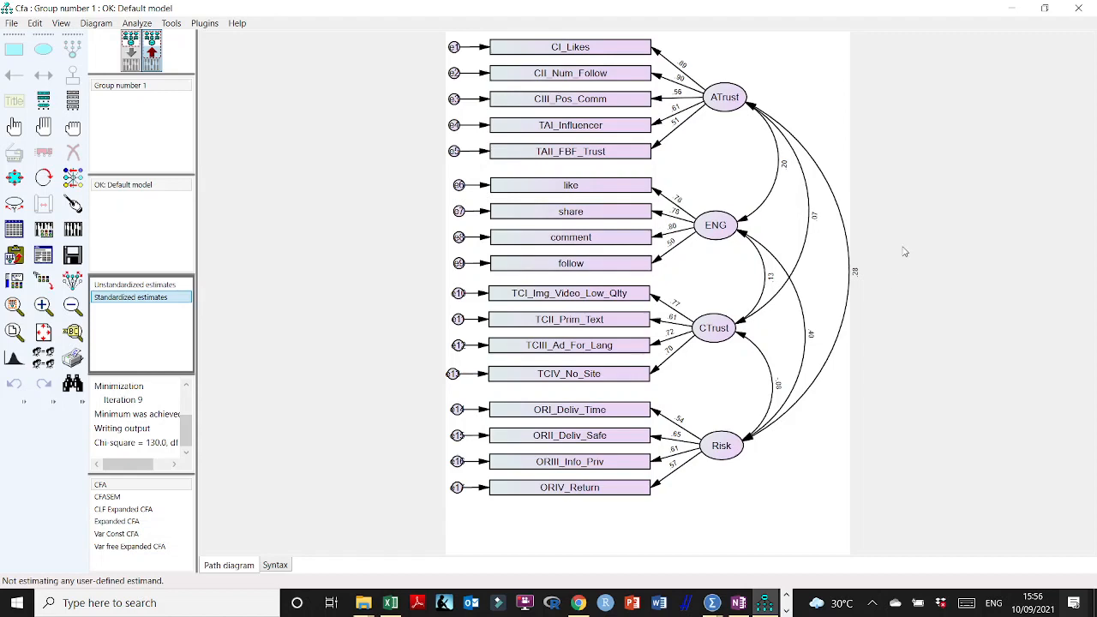
Step: Open the Amos Output, examine the Model Fit tables for CMIN/DF, NFI, TLI, CFI, RMSEA and PCLOSE, and close the output
{"action": "left_click", "coordinate": [42, 260]}
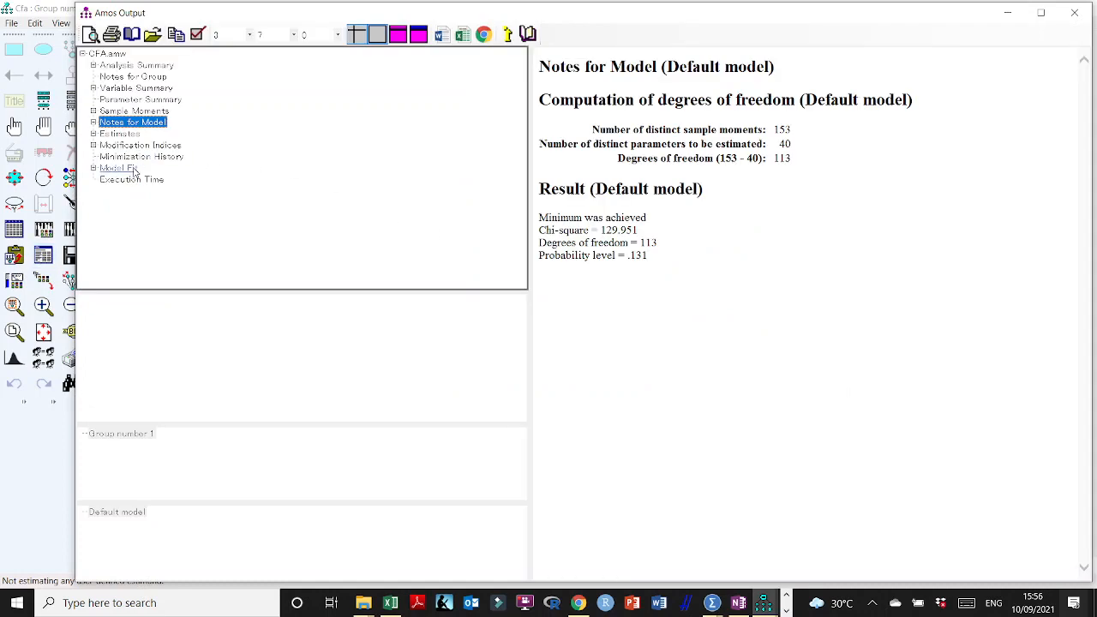
{"action": "left_click", "coordinate": [120, 168]}
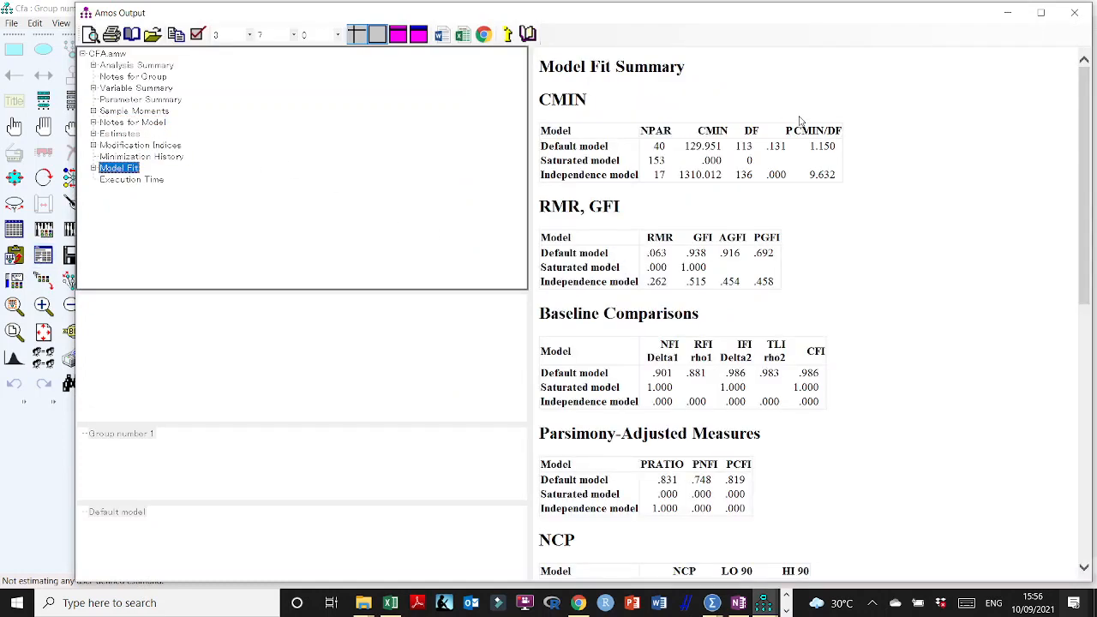
{"action": "scroll", "coordinate": [813, 189], "scroll_direction": "down", "scroll_amount": 2}
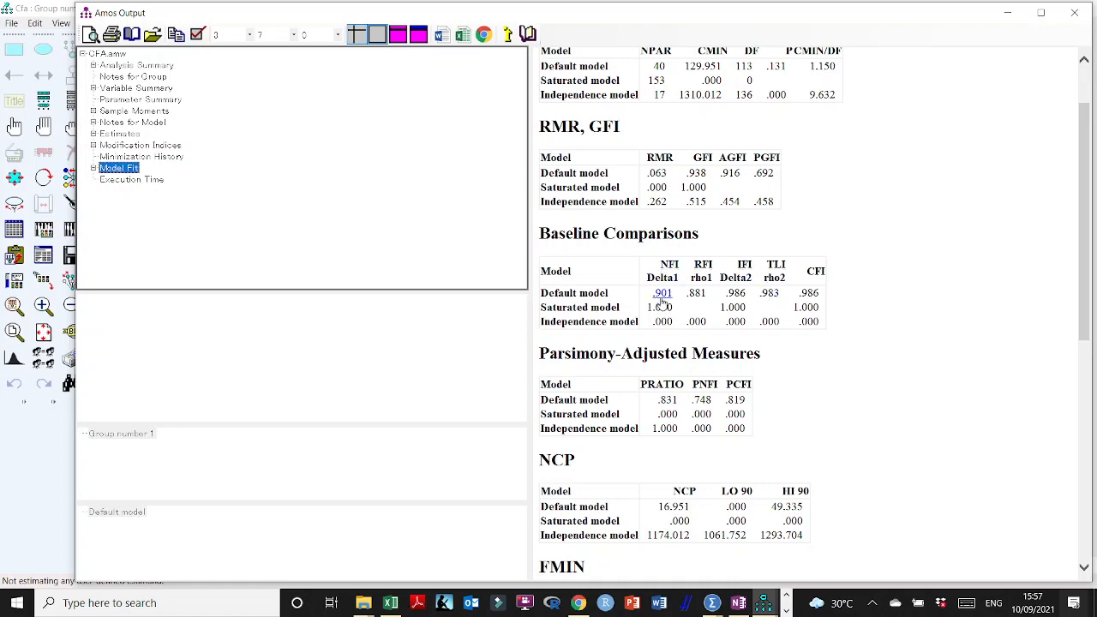
{"action": "scroll", "coordinate": [953, 371], "scroll_direction": "down", "scroll_amount": 3}
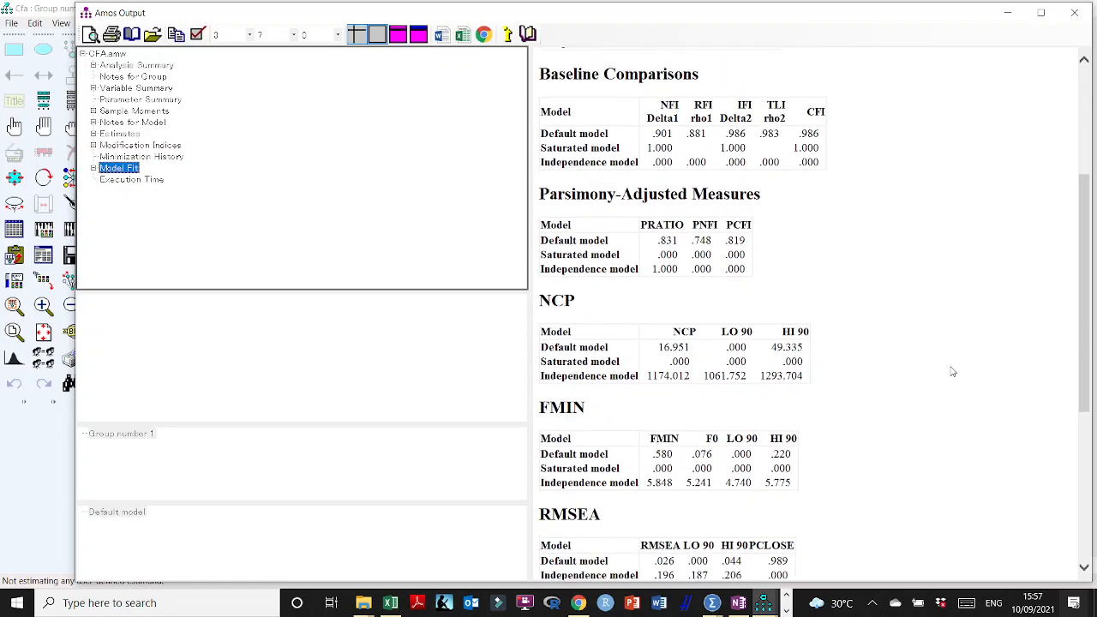
{"action": "scroll", "coordinate": [953, 372], "scroll_direction": "down", "scroll_amount": 2}
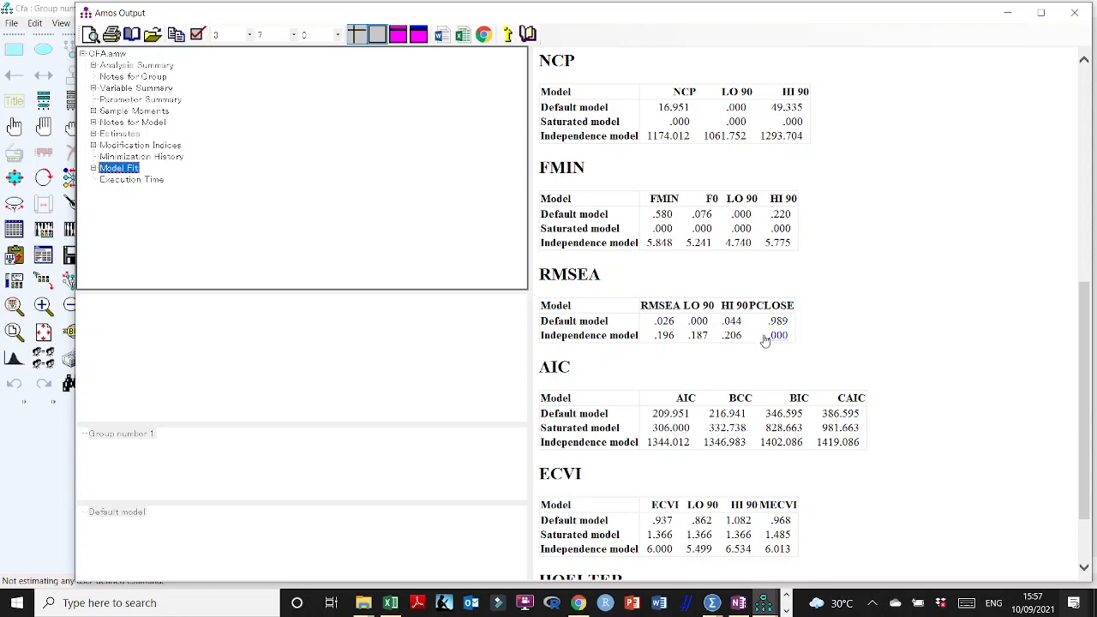
{"action": "scroll", "coordinate": [765, 340], "scroll_direction": "down", "scroll_amount": 2}
{"action": "scroll", "coordinate": [765, 340], "scroll_direction": "up", "scroll_amount": 15}
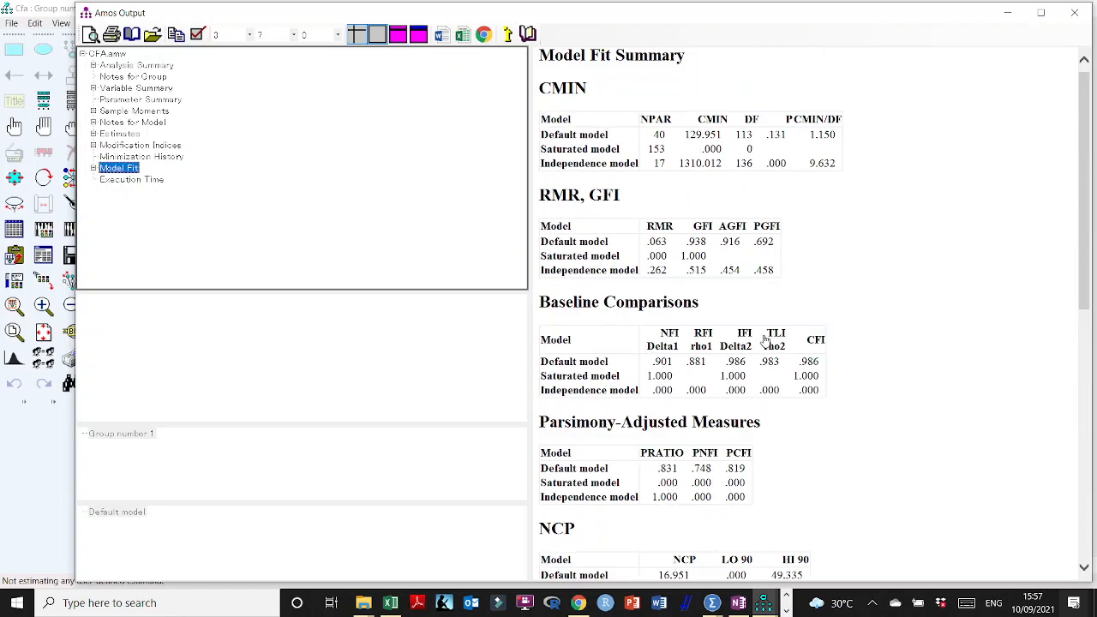
{"action": "scroll", "coordinate": [766, 340], "scroll_direction": "up", "scroll_amount": 1}
{"action": "left_click", "coordinate": [1074, 13]}
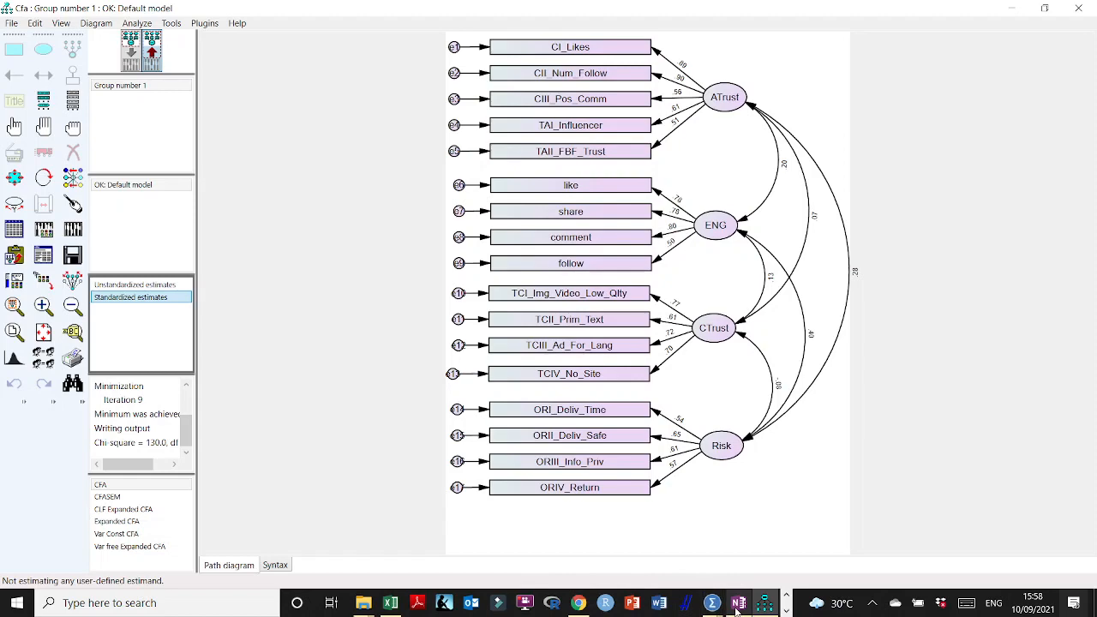
Step: Switch to OneNote, check the Standardized RMR item in the model fit list, and return to AMOS
{"action": "left_click", "coordinate": [741, 531]}
{"action": "scroll", "coordinate": [353, 360], "scroll_direction": "down", "scroll_amount": 2}
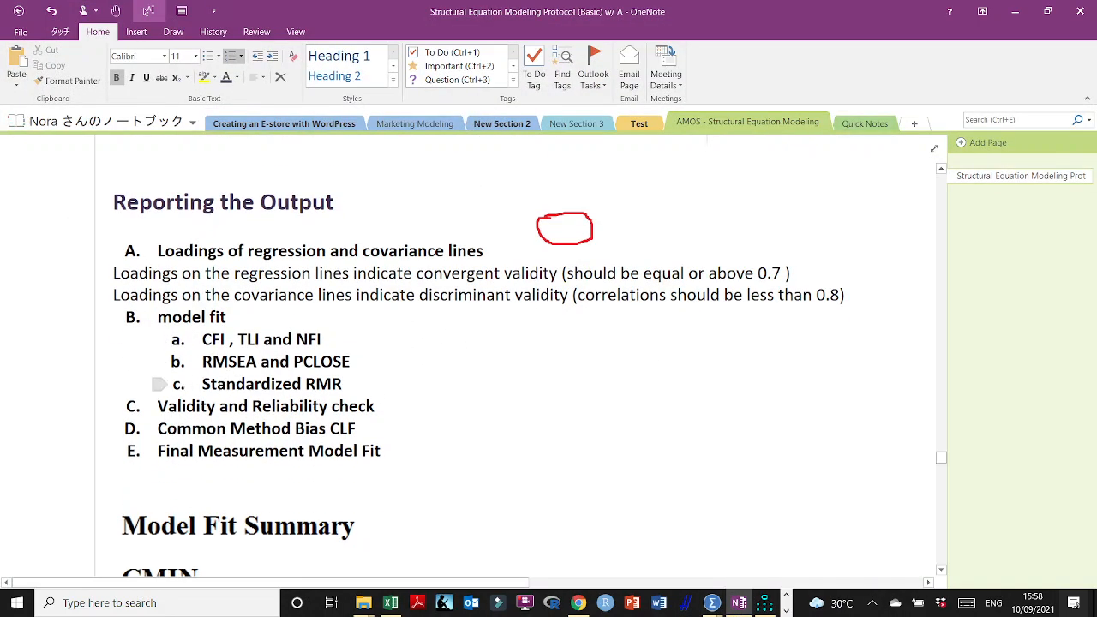
{"action": "left_click_drag", "start_coordinate": [203, 384], "coordinate": [367, 383]}
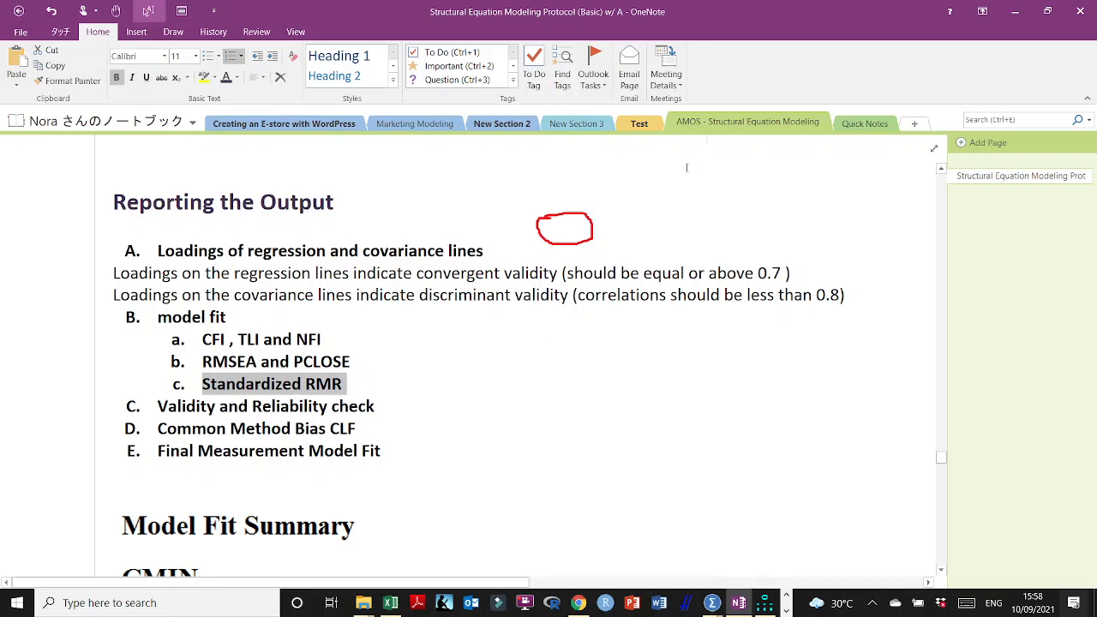
{"action": "left_click", "coordinate": [1016, 11]}
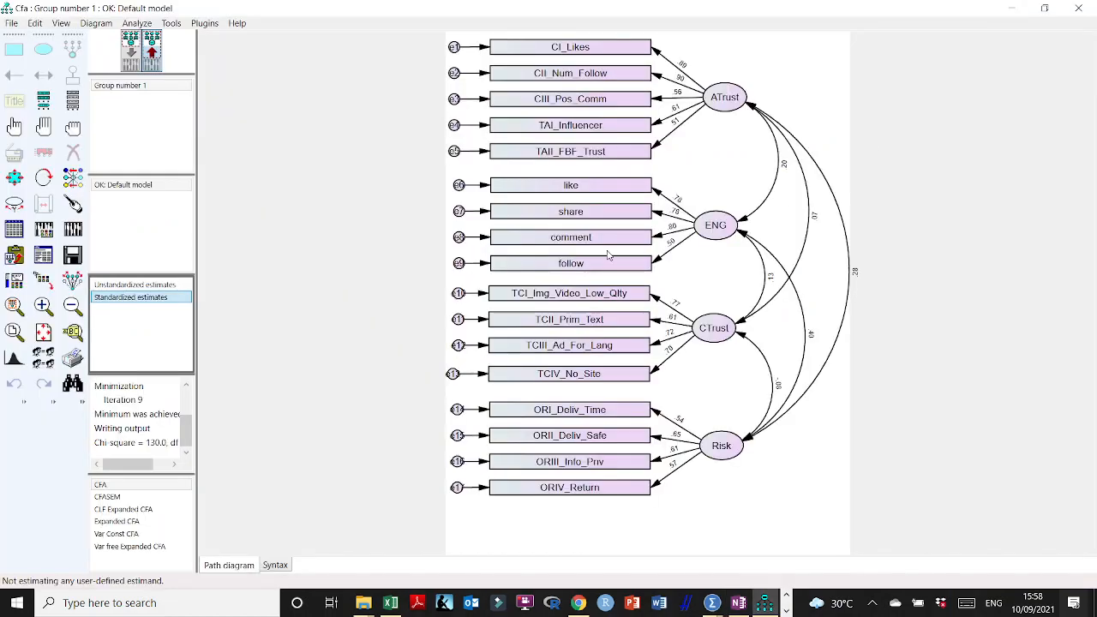
Step: Run the Standardized RMR plugin with the model's estimates recalculated, read the latest default-model value, and close its window
{"action": "left_click", "coordinate": [137, 25]}
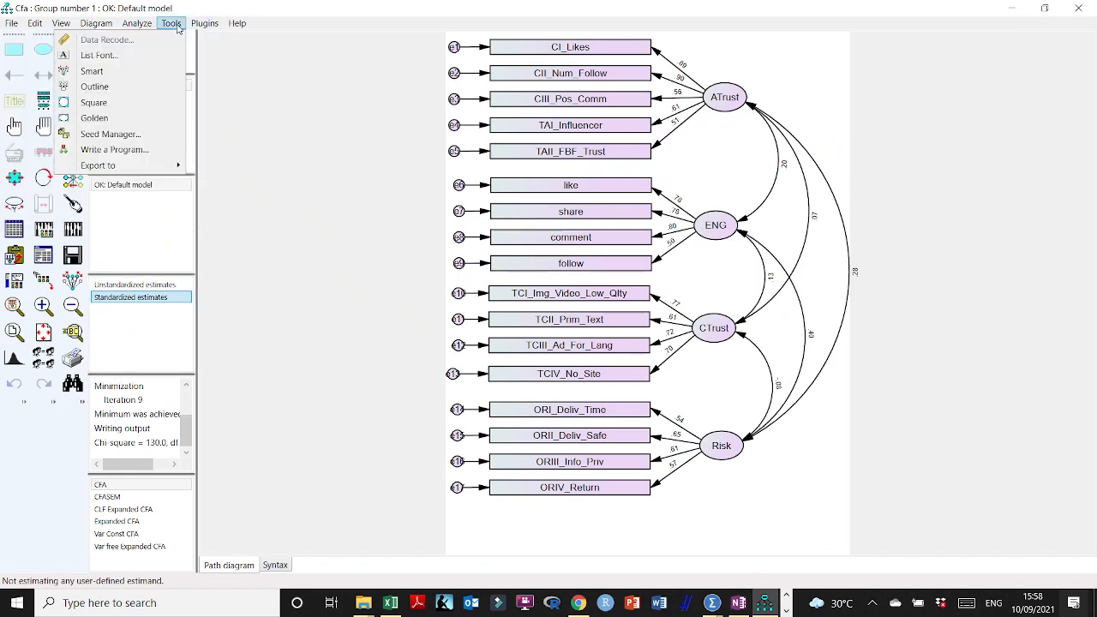
{"action": "mouse_move", "coordinate": [202, 28]}
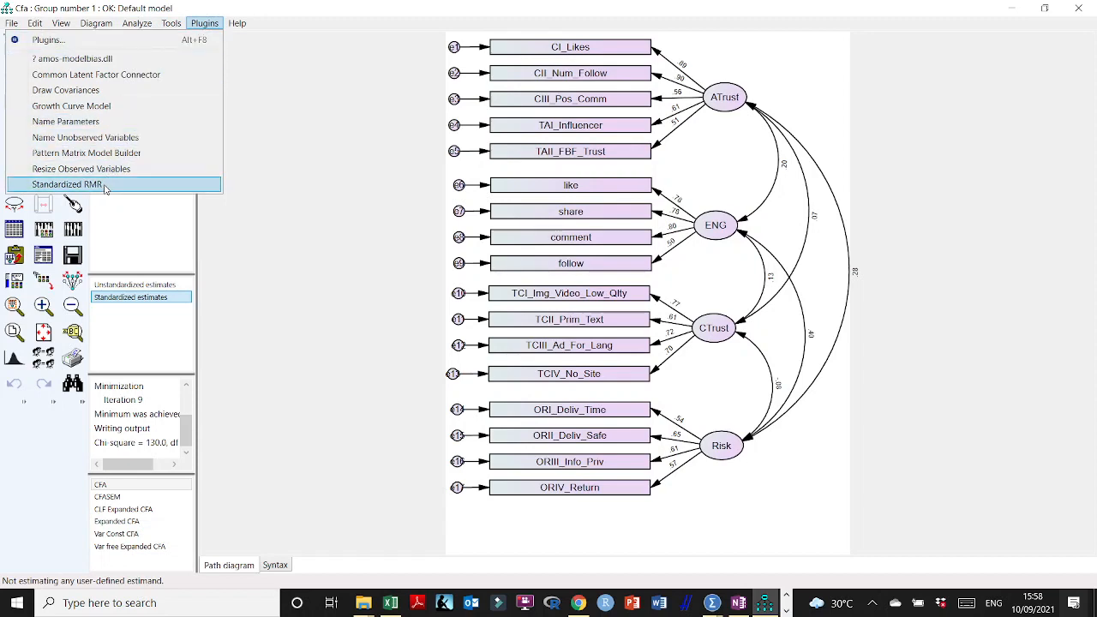
{"action": "left_click", "coordinate": [69, 184]}
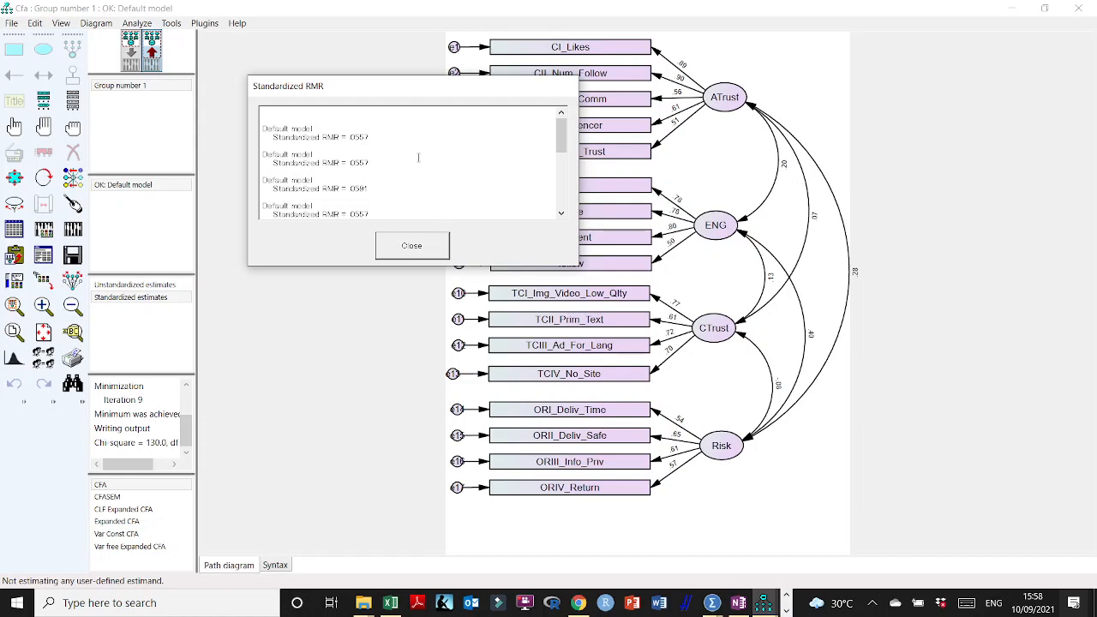
{"action": "left_click", "coordinate": [72, 229]}
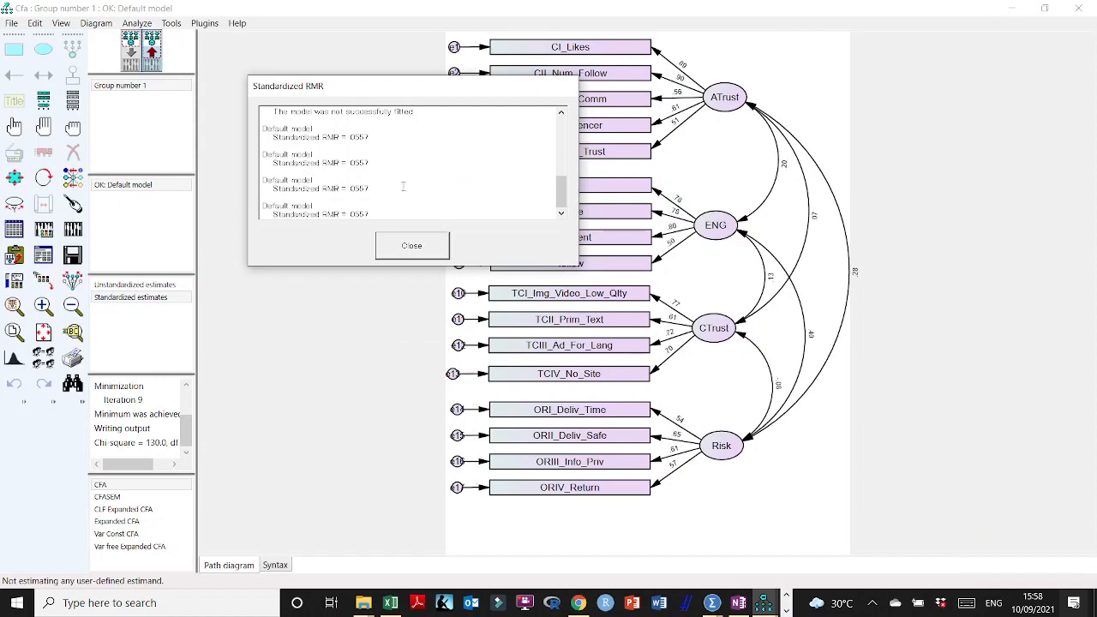
{"action": "left_click_drag", "start_coordinate": [366, 216], "coordinate": [347, 215]}
{"action": "left_click", "coordinate": [433, 243]}
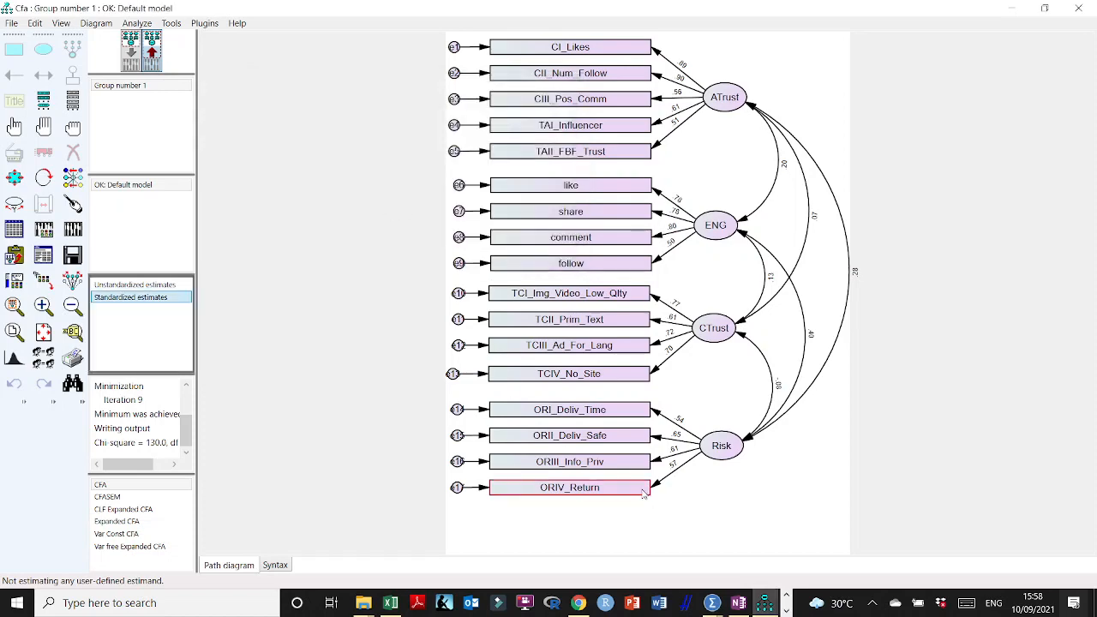
Step: Switch to the OneNote protocol and go from the model fit items to the Validity and Reliability check instructions
{"action": "left_click", "coordinate": [738, 603]}
{"action": "scroll", "coordinate": [412, 386], "scroll_direction": "down", "scroll_amount": 2}
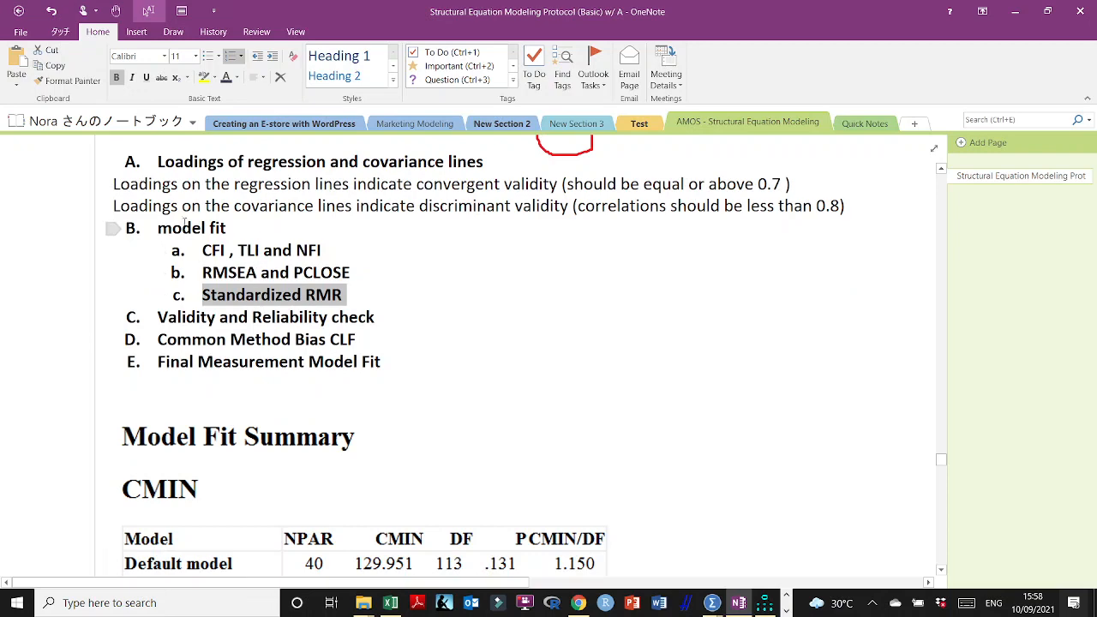
{"action": "left_click_drag", "start_coordinate": [172, 229], "coordinate": [346, 296]}
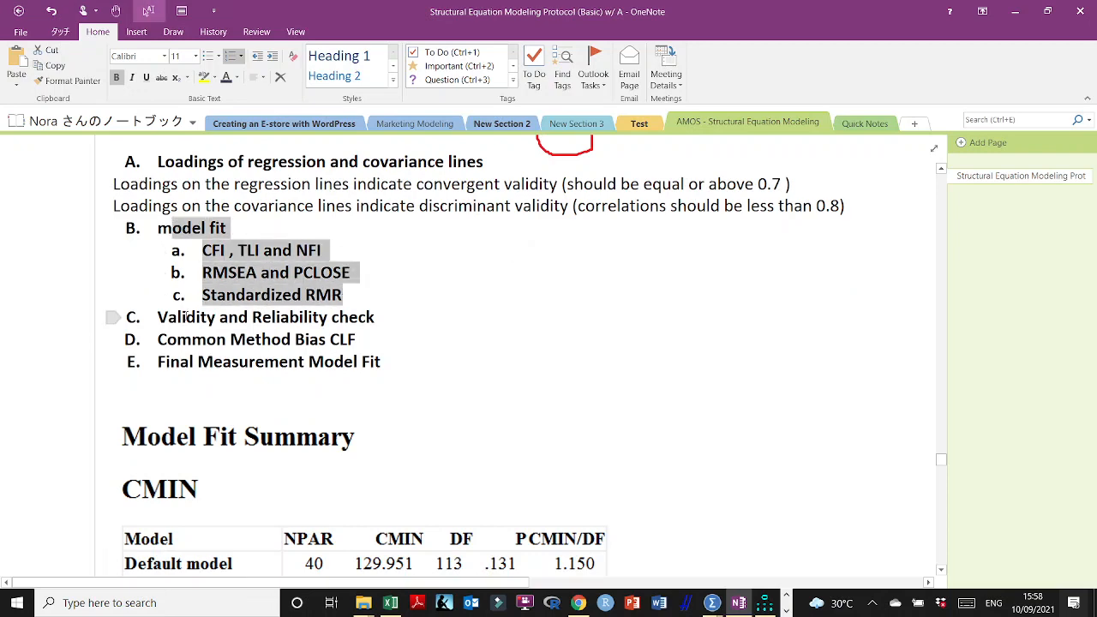
{"action": "left_click_drag", "start_coordinate": [188, 319], "coordinate": [377, 321]}
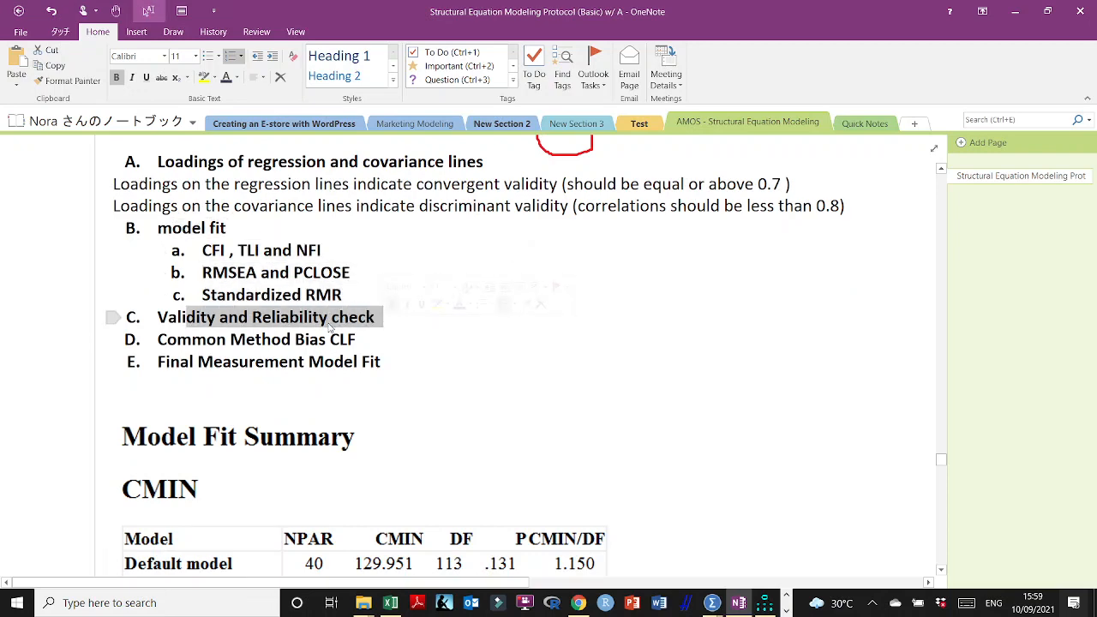
{"action": "scroll", "coordinate": [328, 327], "scroll_direction": "down", "scroll_amount": 15}
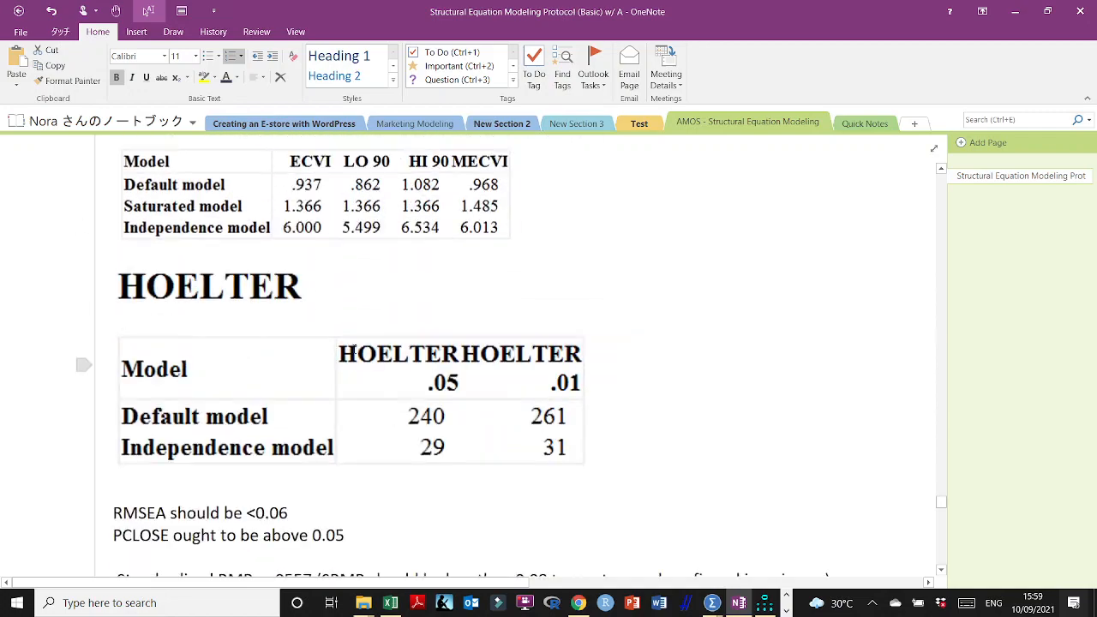
{"action": "scroll", "coordinate": [354, 349], "scroll_direction": "down", "scroll_amount": 8}
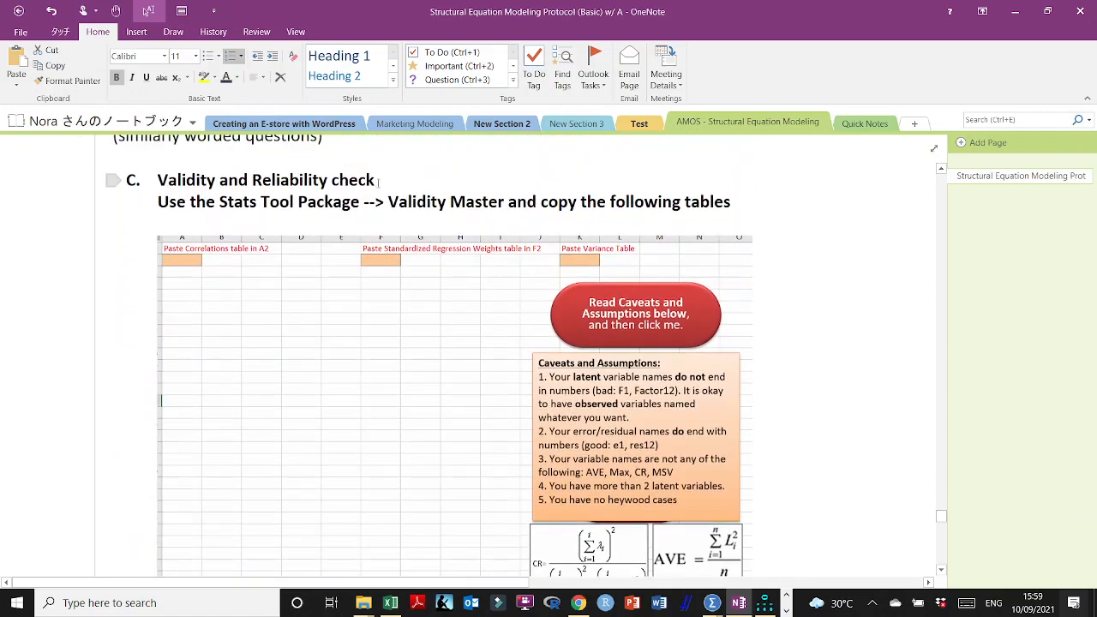
{"action": "left_click", "coordinate": [378, 183]}
Step: View the Stats Tools Package workbook in Excel and locate the Excel StatTools link on the StatWiki Plugins page in Chrome
{"action": "left_click", "coordinate": [390, 603]}
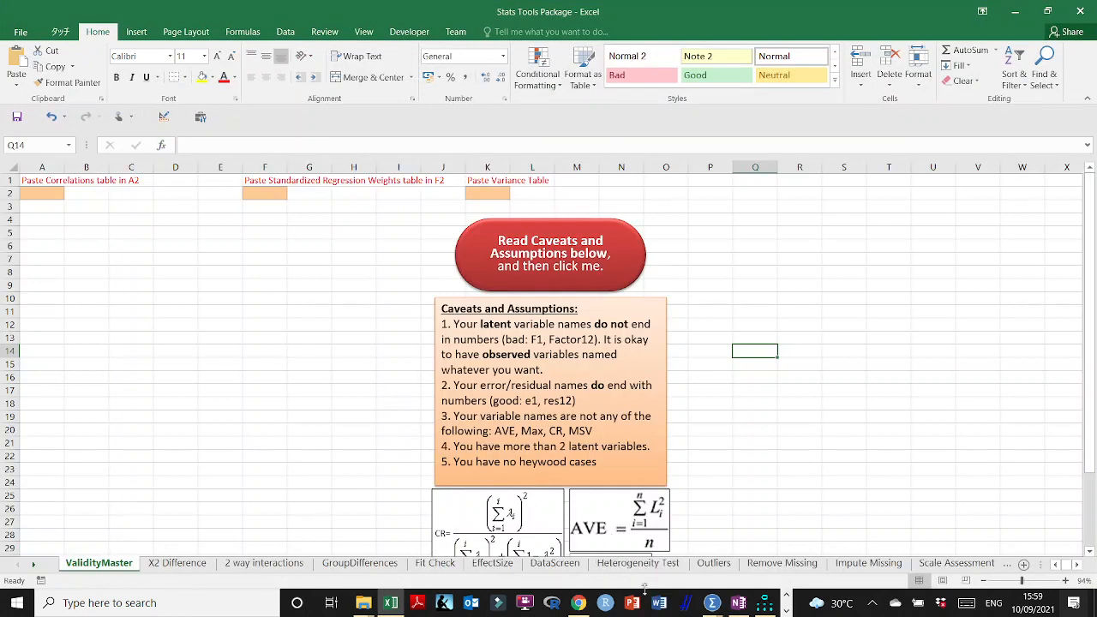
{"action": "left_click", "coordinate": [579, 603]}
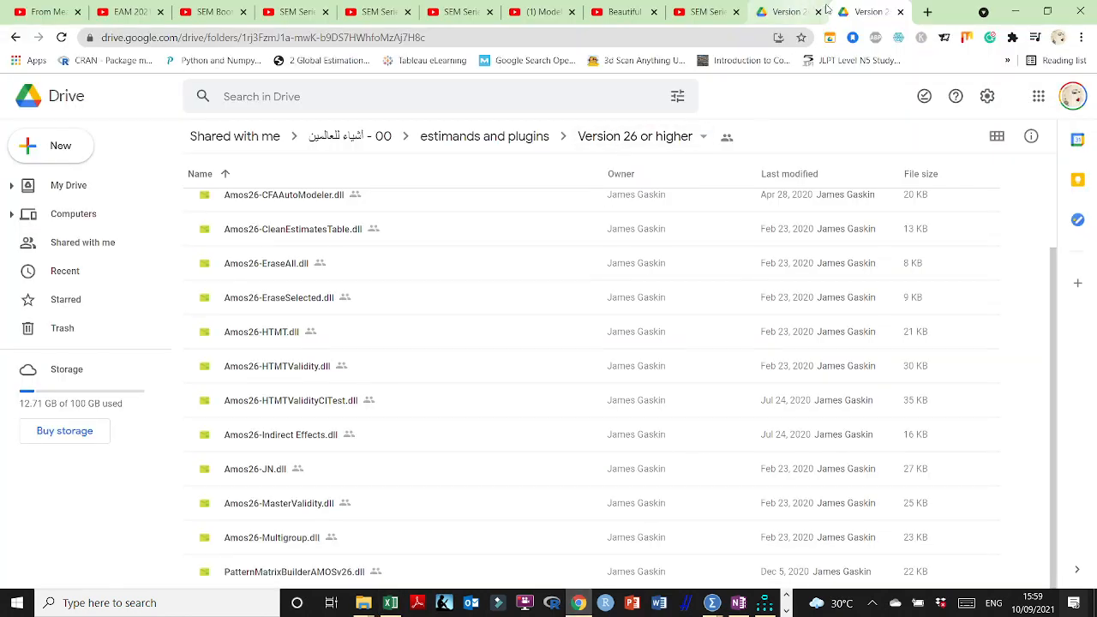
{"action": "left_click", "coordinate": [14, 39]}
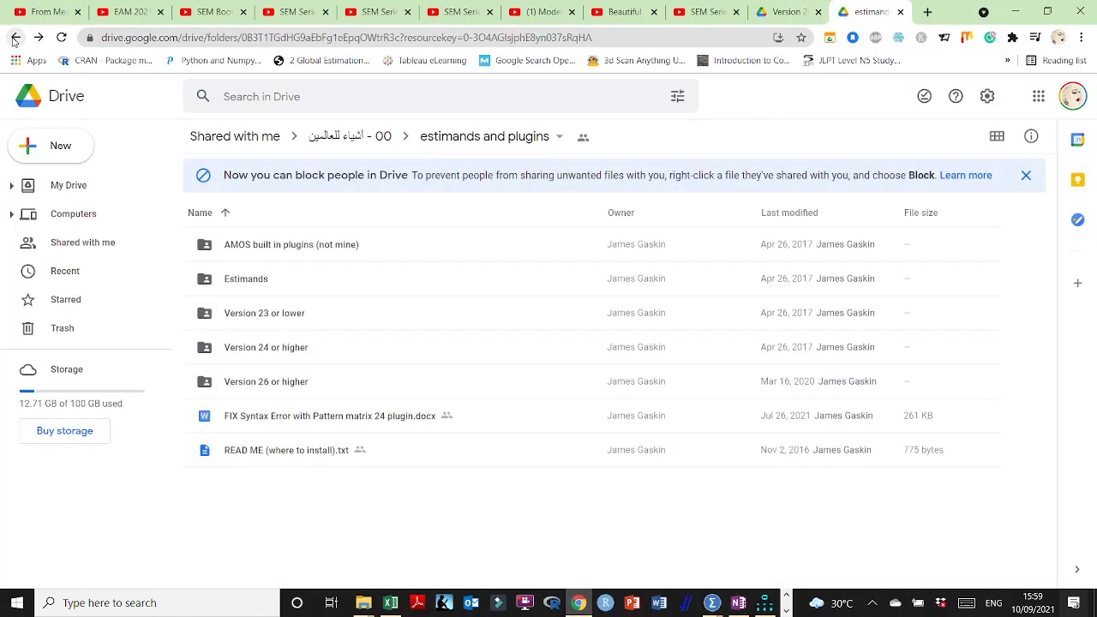
{"action": "left_click", "coordinate": [14, 39]}
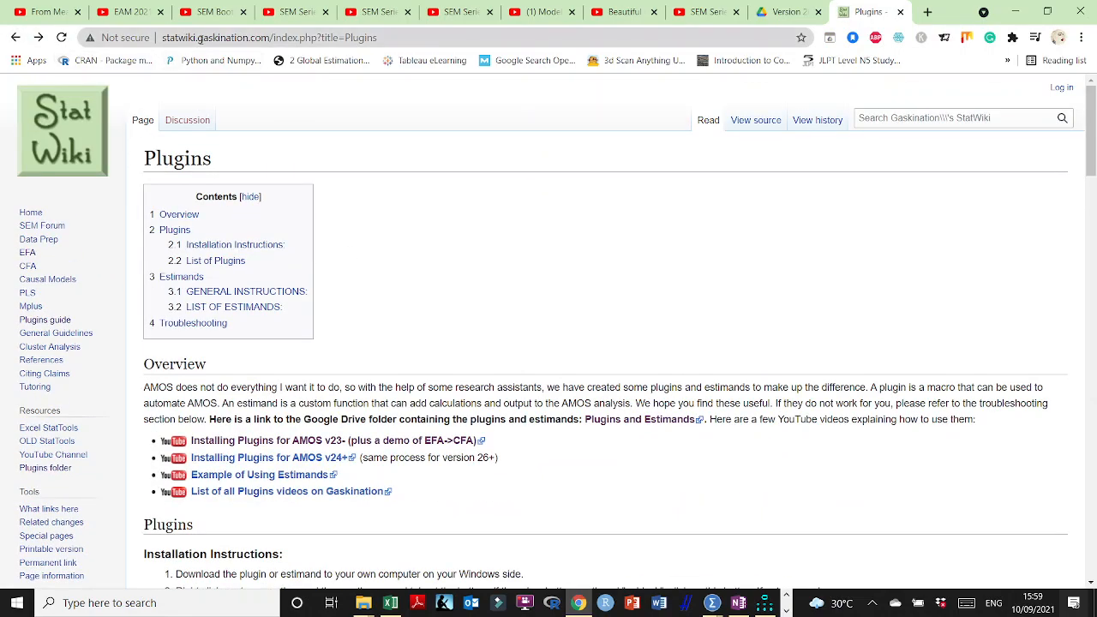
{"action": "scroll", "coordinate": [43, 334], "scroll_direction": "down", "scroll_amount": 2}
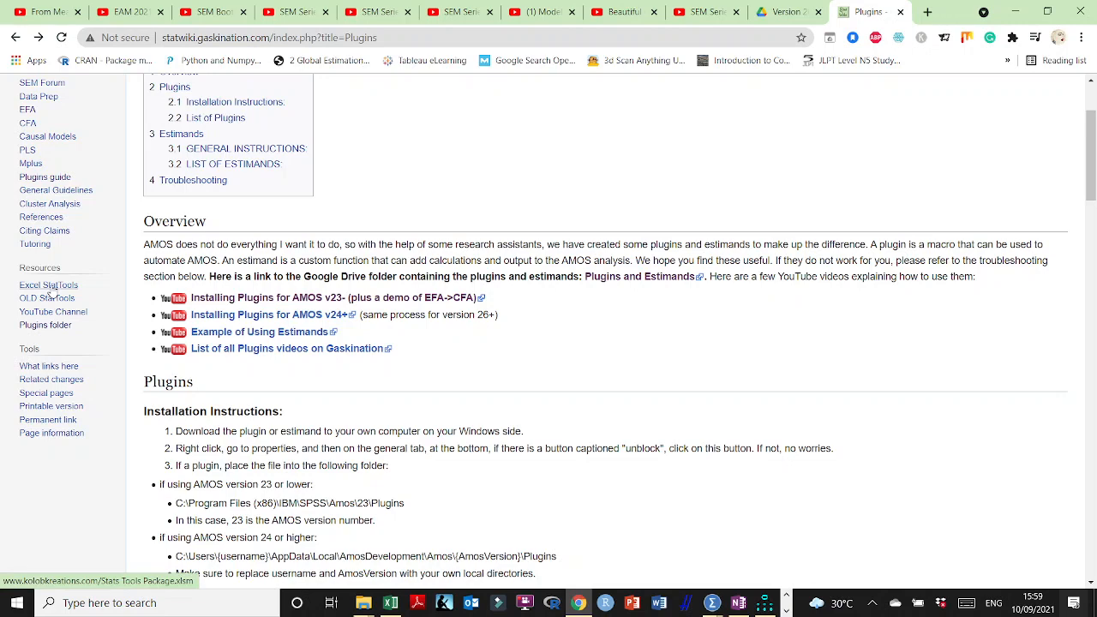
{"action": "left_click", "coordinate": [49, 292]}
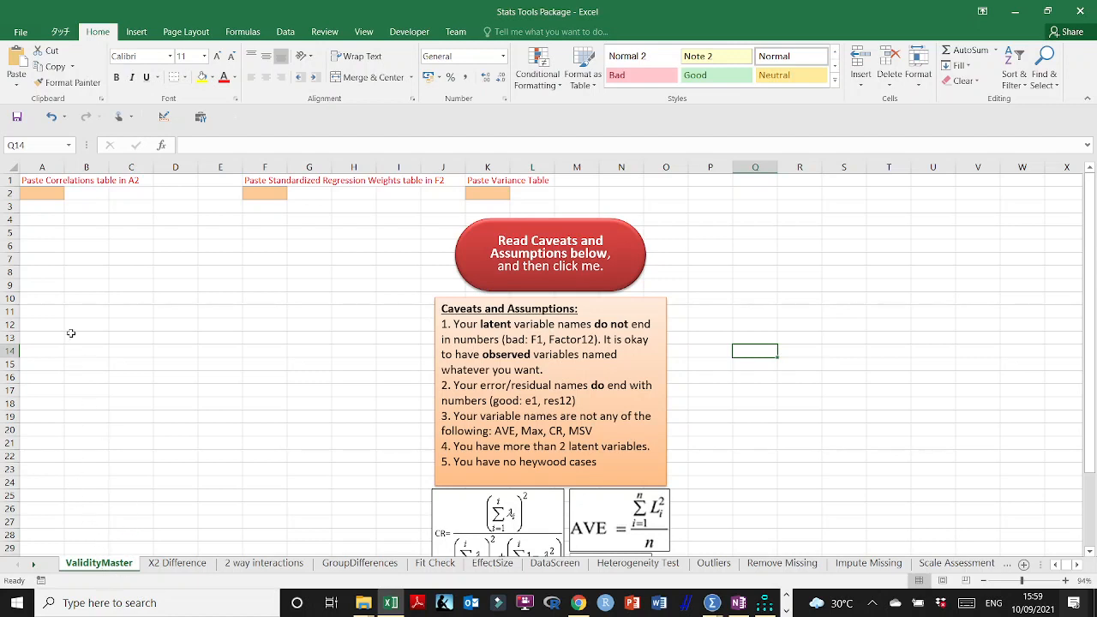
Step: In the ValidityMaster sheet, examine the paste cells for correlations (A2), standardized regression weights (F2) and variances (K2)
{"action": "left_click", "coordinate": [30, 193]}
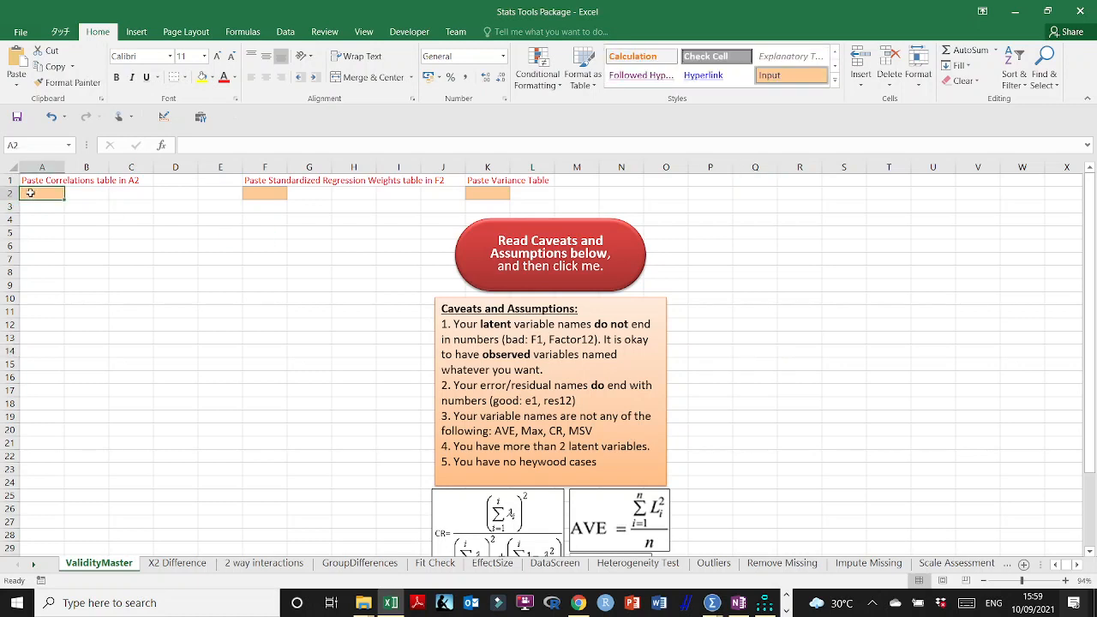
{"action": "left_click", "coordinate": [281, 194]}
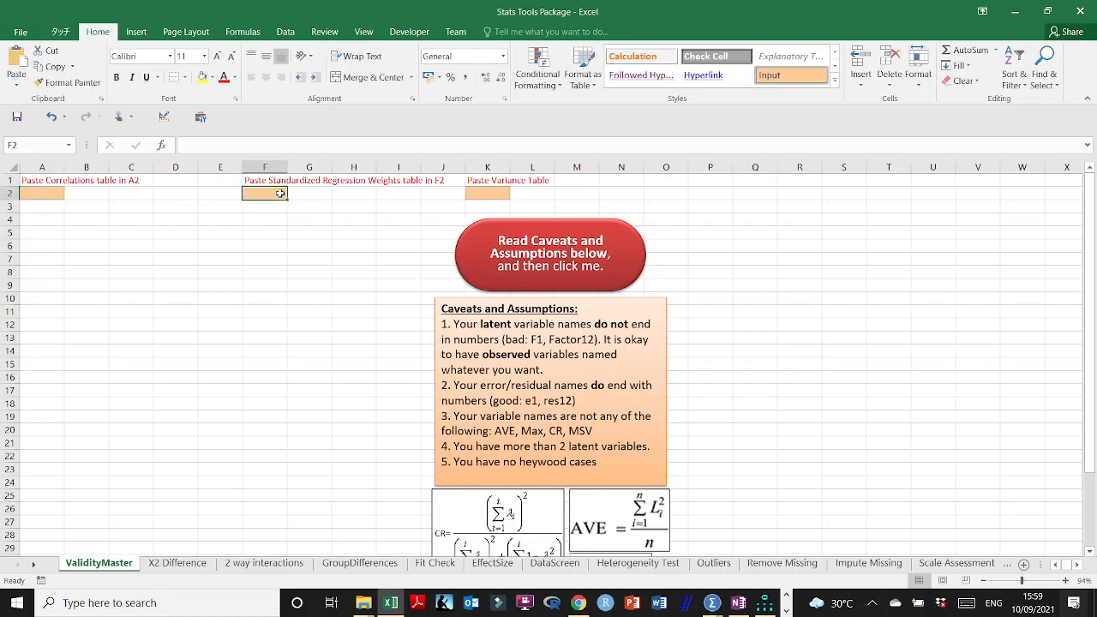
{"action": "left_click", "coordinate": [504, 192]}
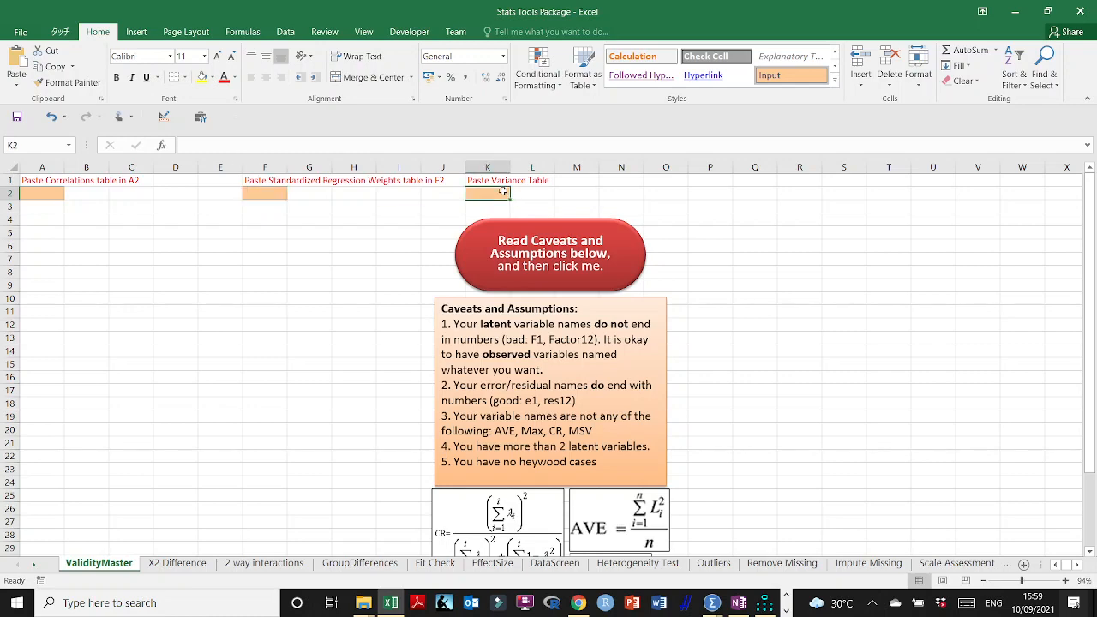
Step: Switch to the AMOS CFA model, open its text output, and show the Scalars section under Estimates
{"action": "left_click", "coordinate": [766, 603]}
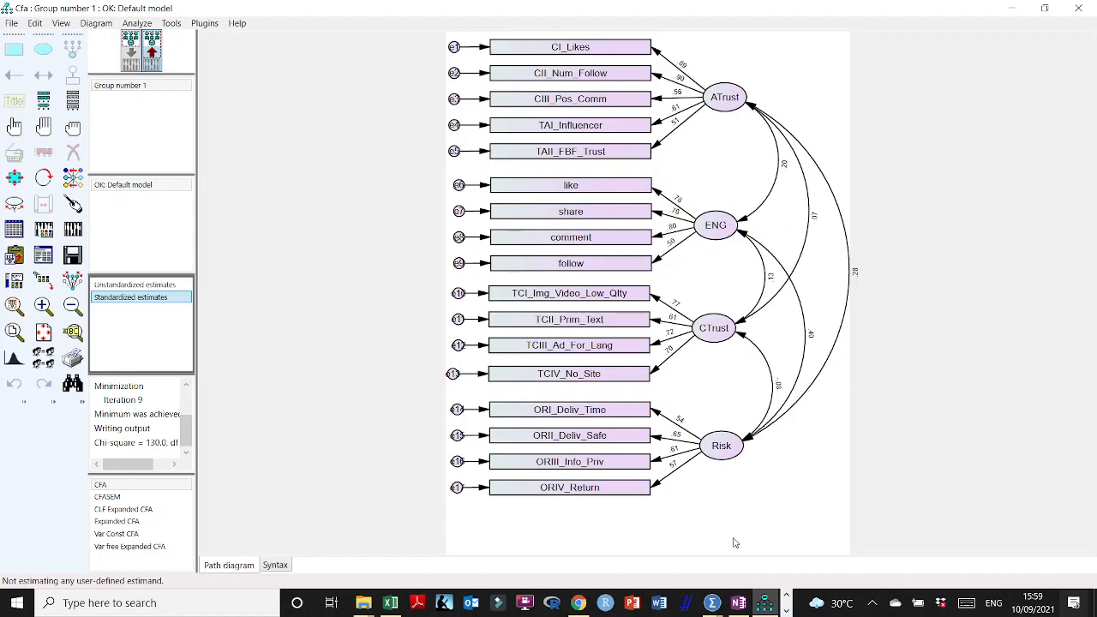
{"action": "left_click", "coordinate": [762, 598]}
{"action": "left_click", "coordinate": [764, 601]}
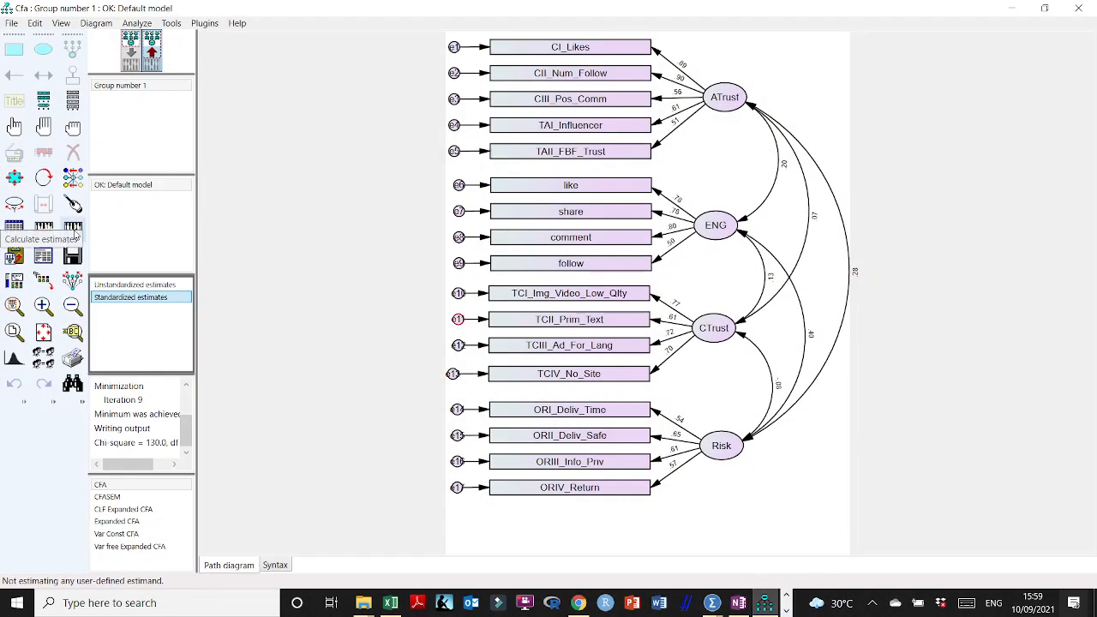
{"action": "left_click", "coordinate": [44, 255]}
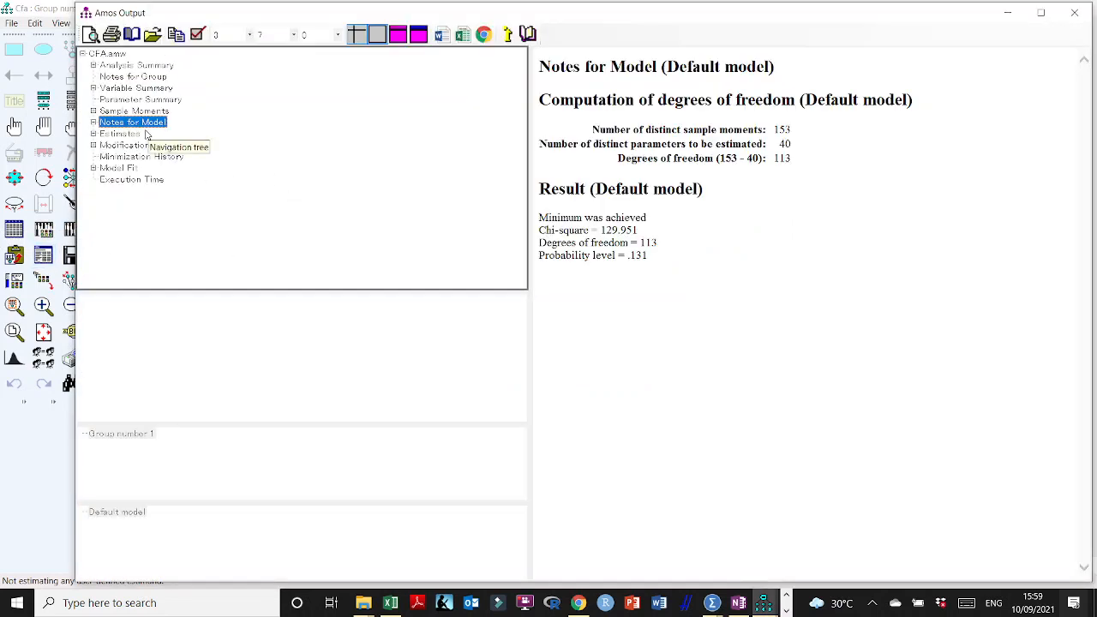
{"action": "left_click", "coordinate": [101, 135]}
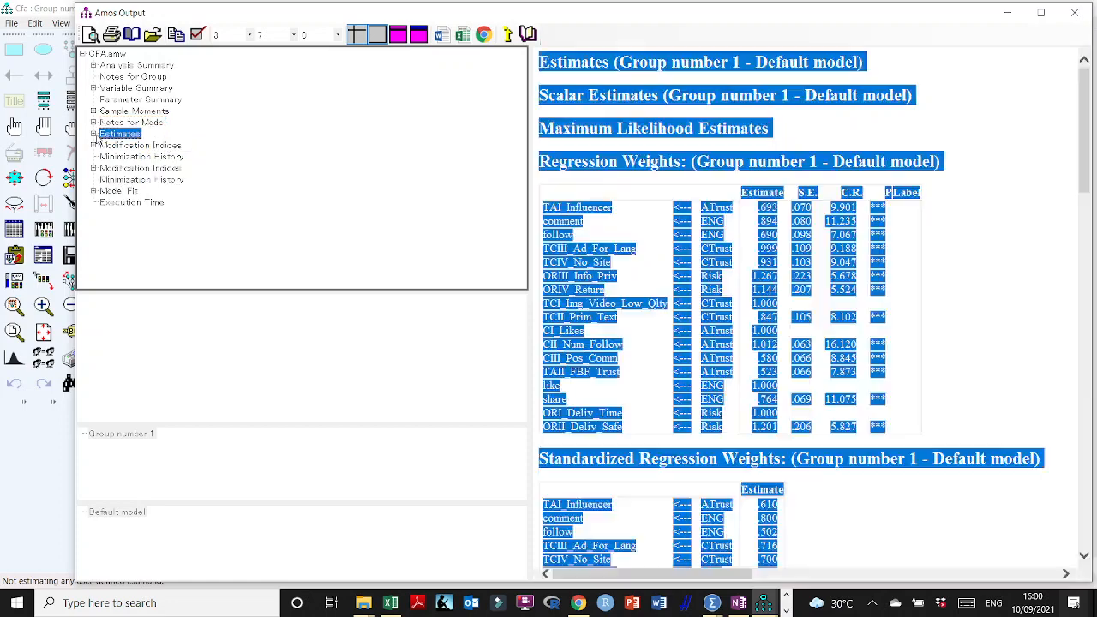
{"action": "left_click", "coordinate": [95, 134]}
{"action": "double_click", "coordinate": [126, 146]}
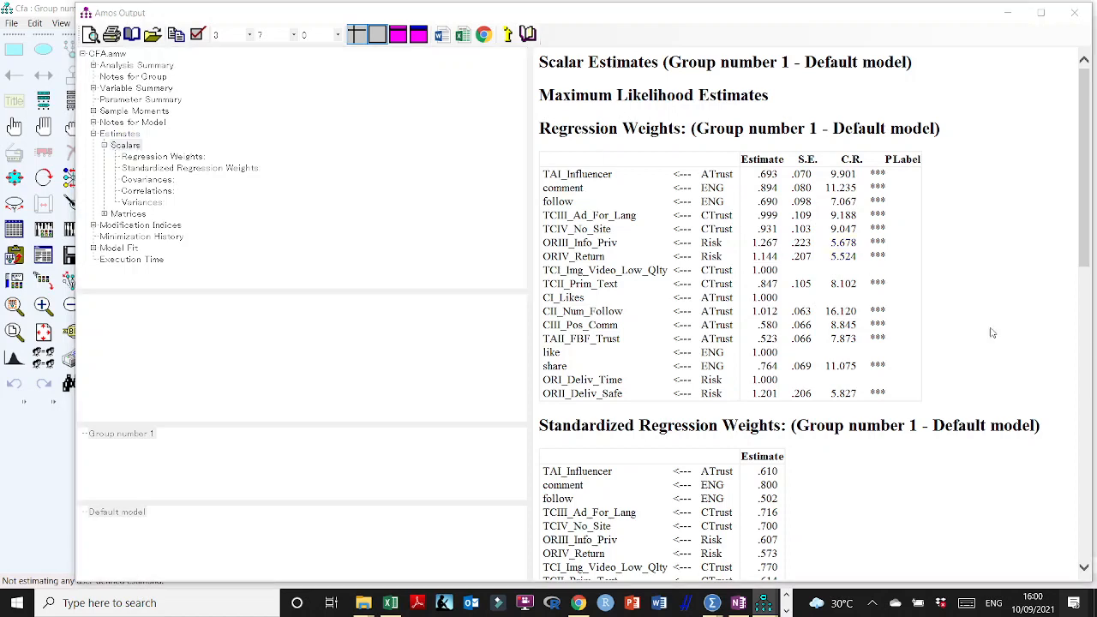
Step: Capture a rectangular screen snip of the Scalars branch listing its estimate tables in the output's navigation tree
{"action": "key", "text": "super+a"}
{"action": "left_click", "coordinate": [1052, 506]}
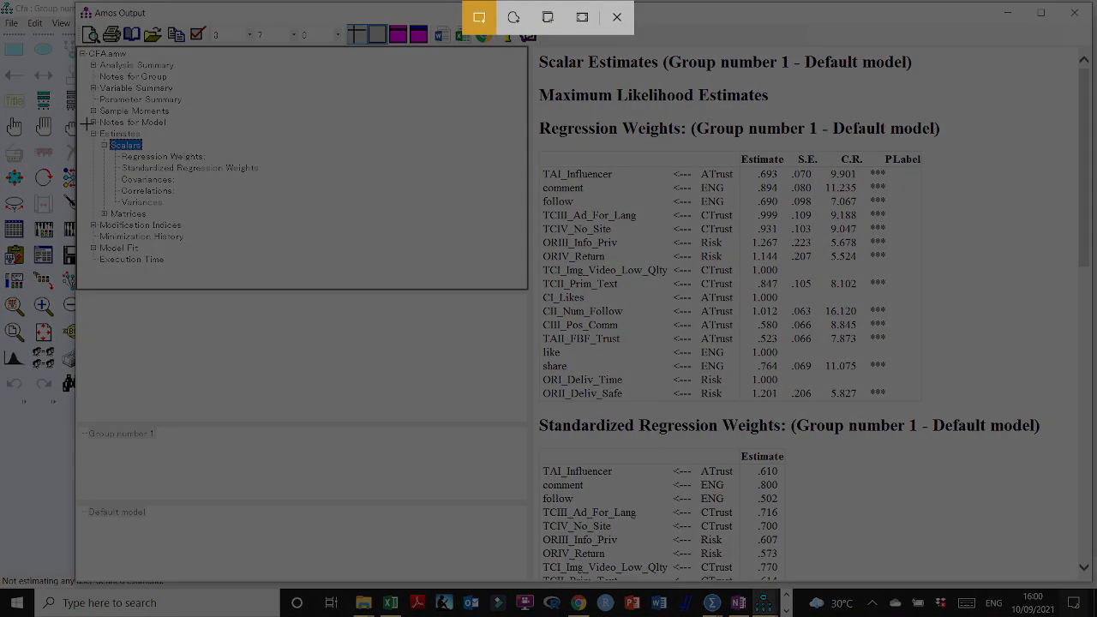
{"action": "left_click_drag", "start_coordinate": [86, 124], "coordinate": [319, 223]}
Step: Switch to the OneNote protocol and paste the snip beneath the "Validity and Reliability check" heading, above the Stats Tool Package instruction
{"action": "left_click", "coordinate": [738, 603]}
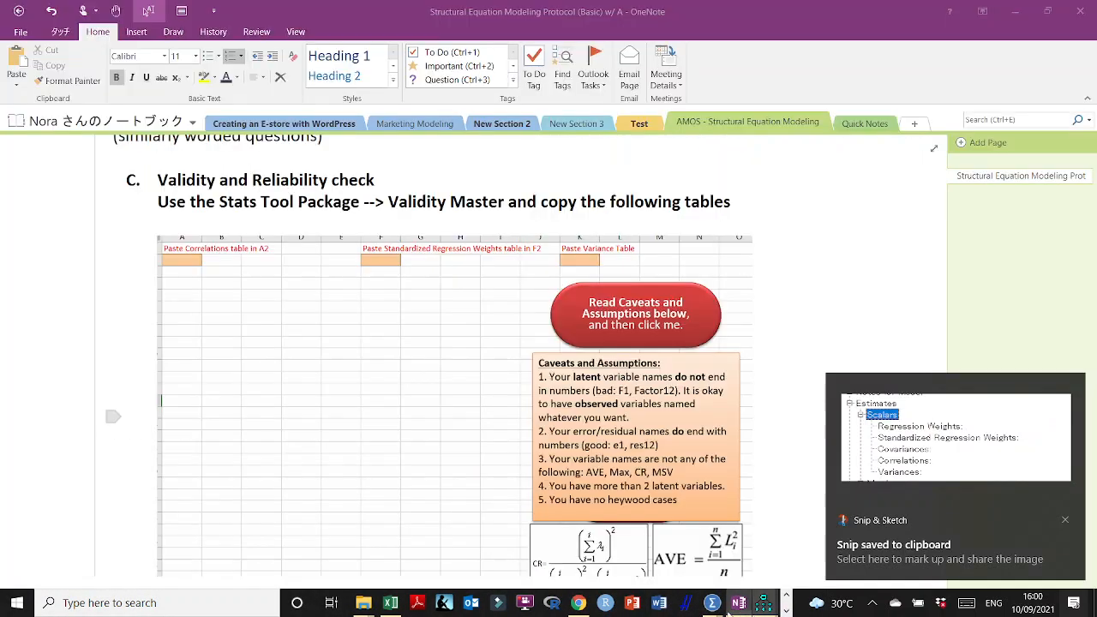
{"action": "scroll", "coordinate": [297, 322], "scroll_direction": "up", "scroll_amount": 2}
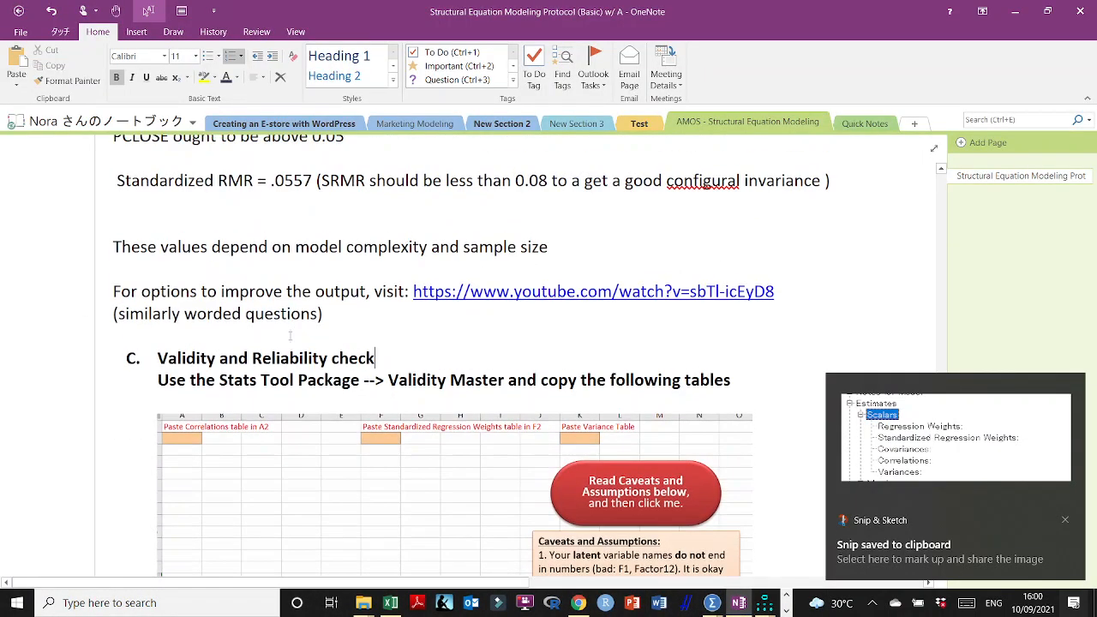
{"action": "scroll", "coordinate": [297, 322], "scroll_direction": "down", "scroll_amount": 1}
{"action": "scroll", "coordinate": [211, 360], "scroll_direction": "down", "scroll_amount": 5}
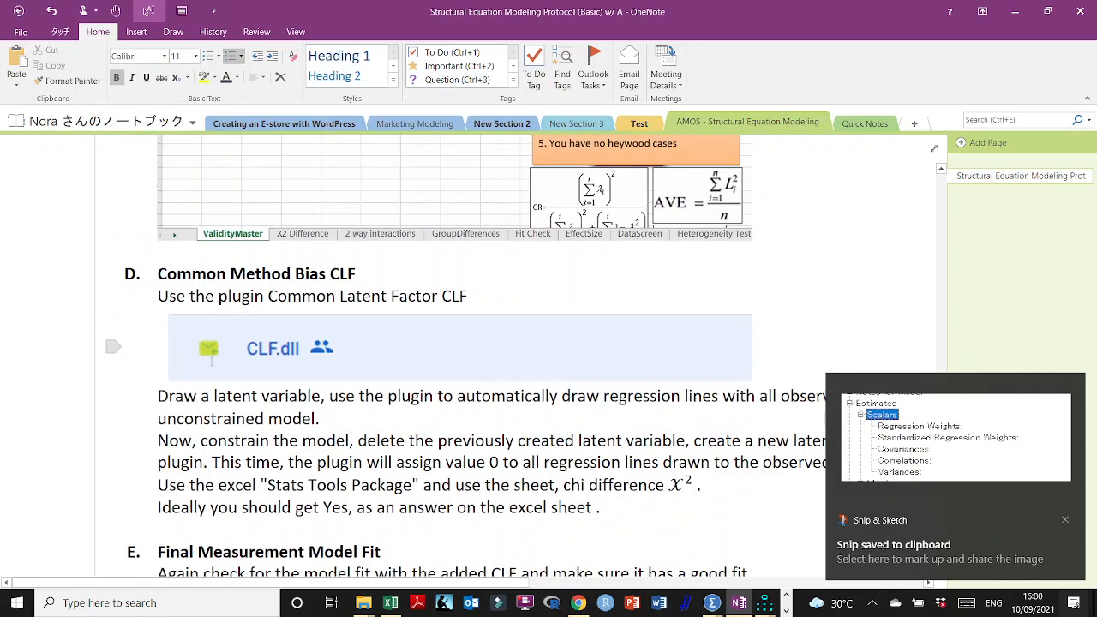
{"action": "scroll", "coordinate": [163, 291], "scroll_direction": "down", "scroll_amount": 1}
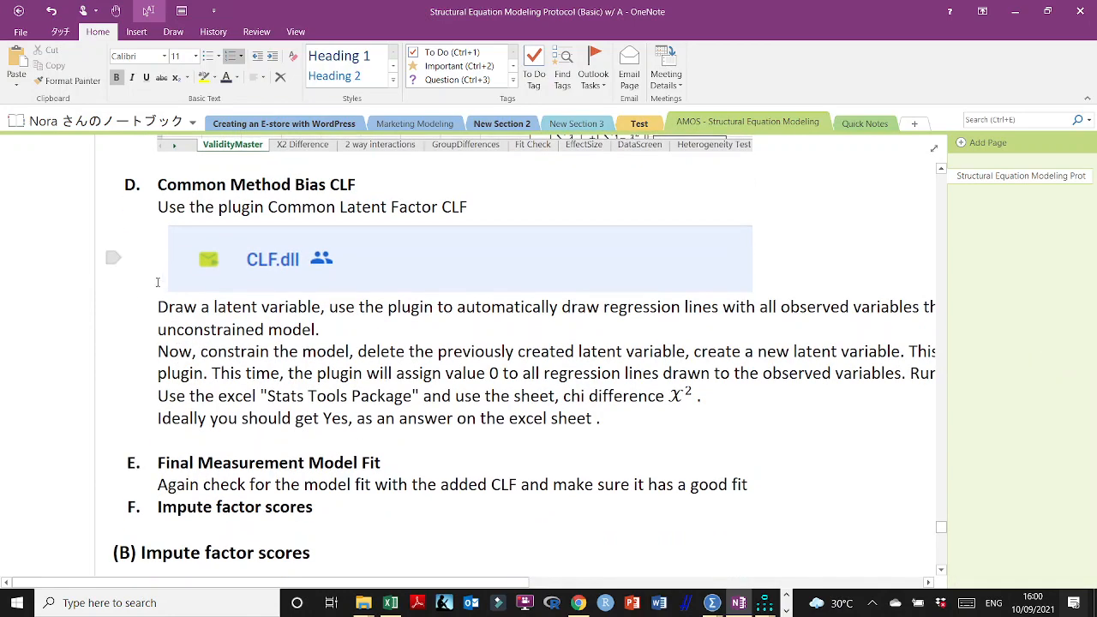
{"action": "scroll", "coordinate": [158, 282], "scroll_direction": "up", "scroll_amount": 6}
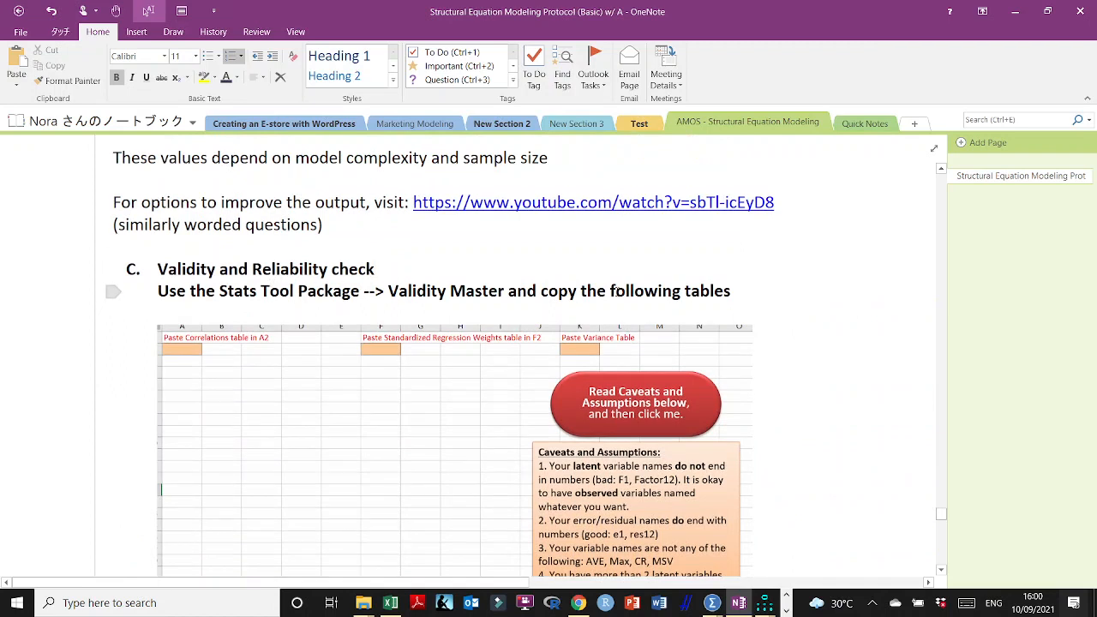
{"action": "left_click", "coordinate": [425, 269]}
{"action": "key", "text": "Return"}
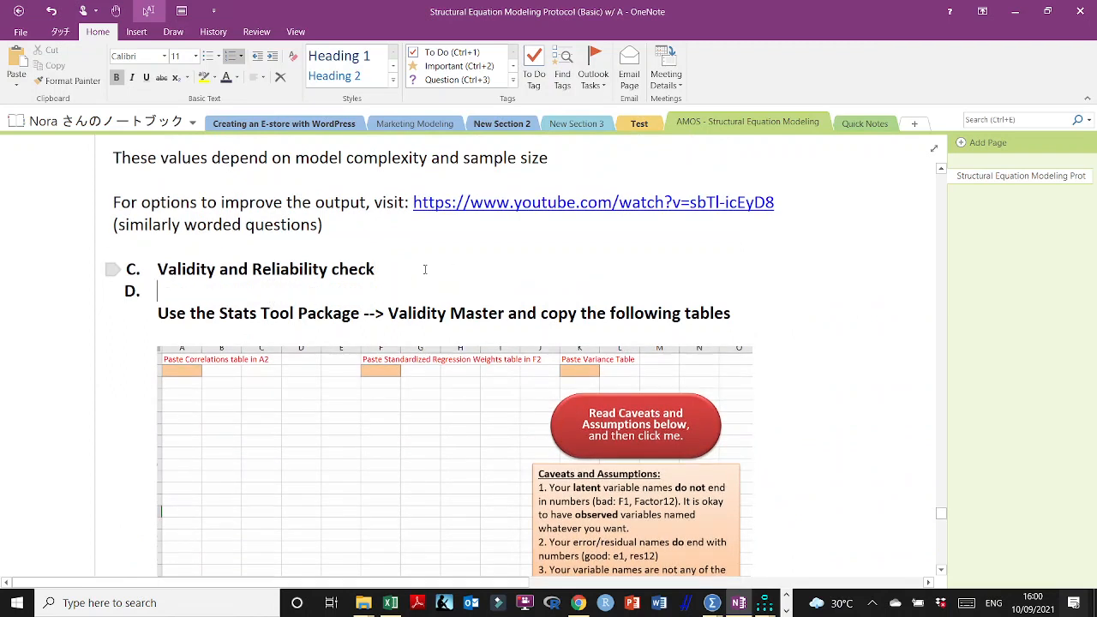
{"action": "key", "text": "BackSpace"}
{"action": "key", "text": "ctrl+v"}
{"action": "left_click", "coordinate": [280, 336]}
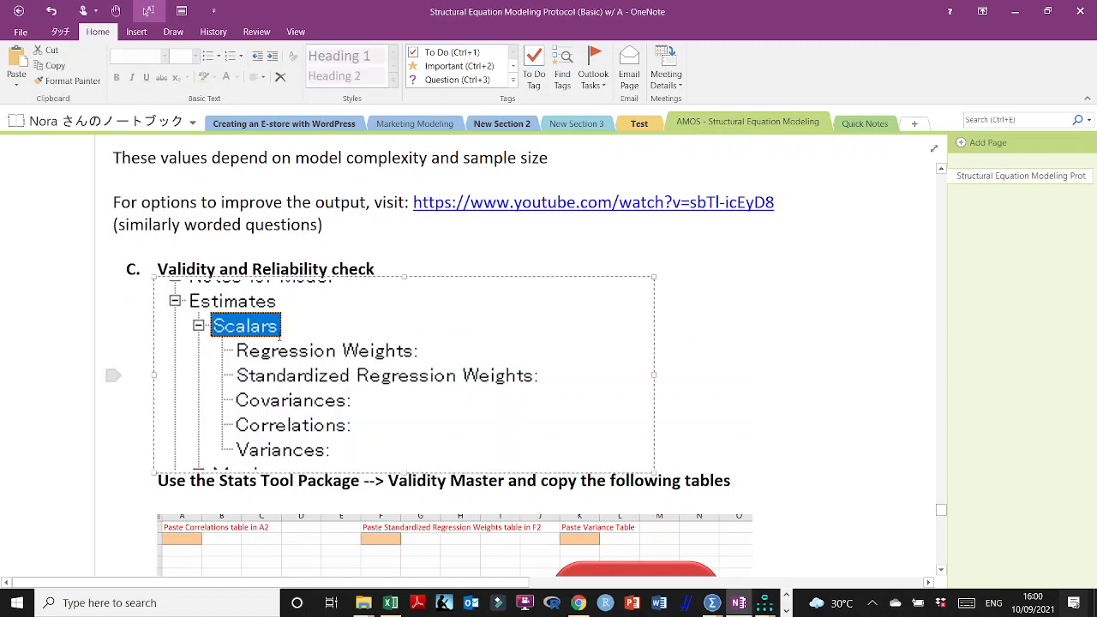
{"action": "left_click", "coordinate": [397, 269]}
{"action": "key", "text": "Return"}
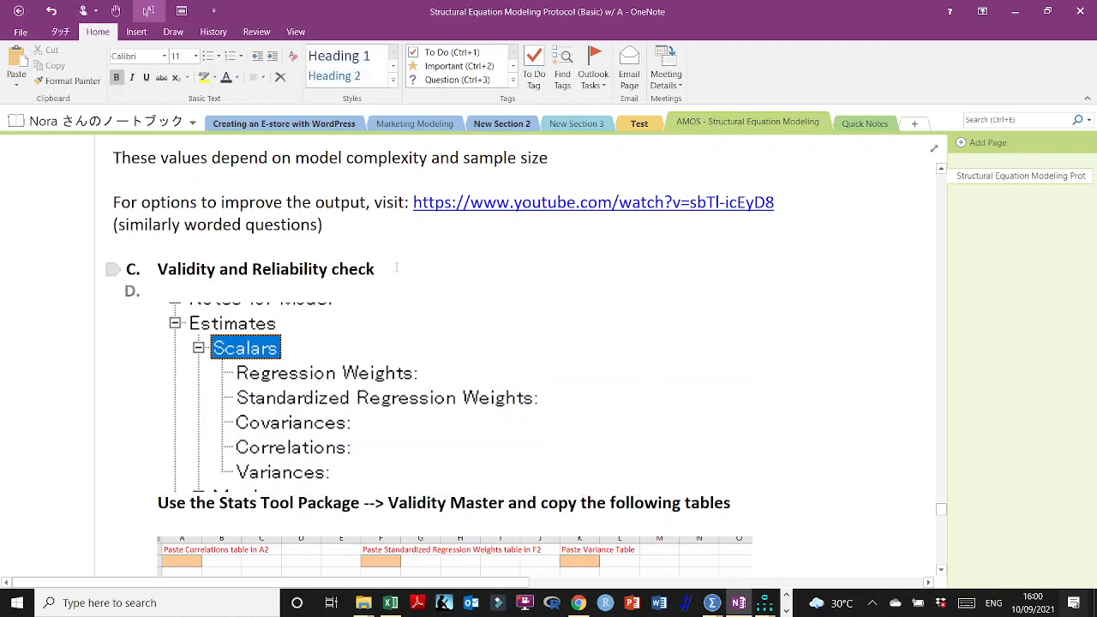
{"action": "key", "text": "BackSpace"}
{"action": "scroll", "coordinate": [256, 410], "scroll_direction": "down", "scroll_amount": 3}
{"action": "scroll", "coordinate": [280, 269], "scroll_direction": "up", "scroll_amount": 1}
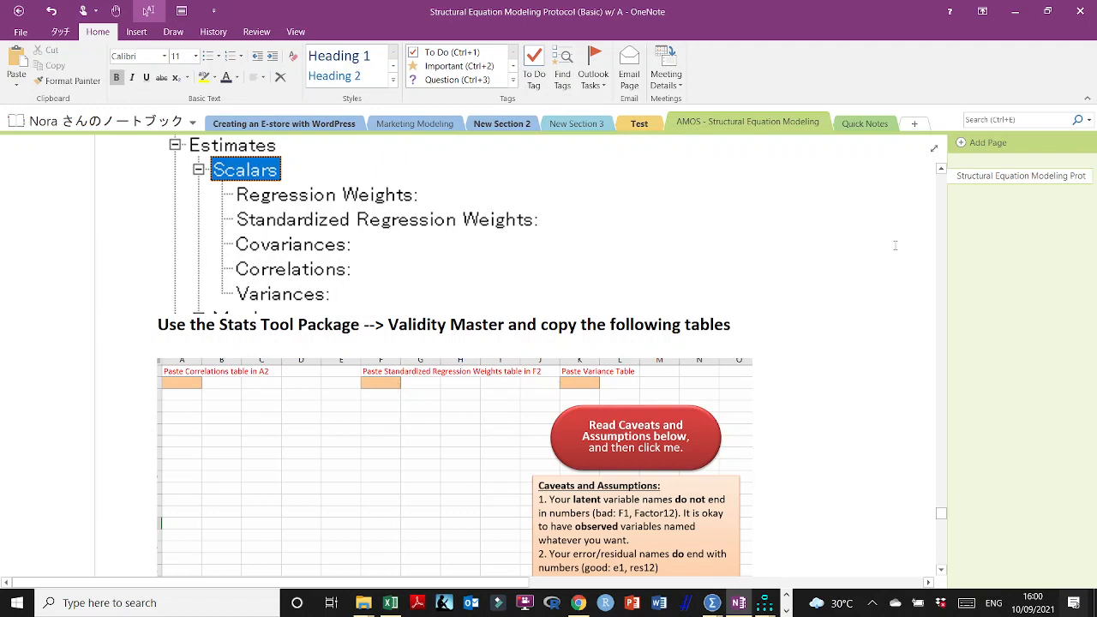
Step: Return to the Amos Output window, examine the Correlations table on its own, and shift the window slightly
{"action": "left_click", "coordinate": [1014, 11]}
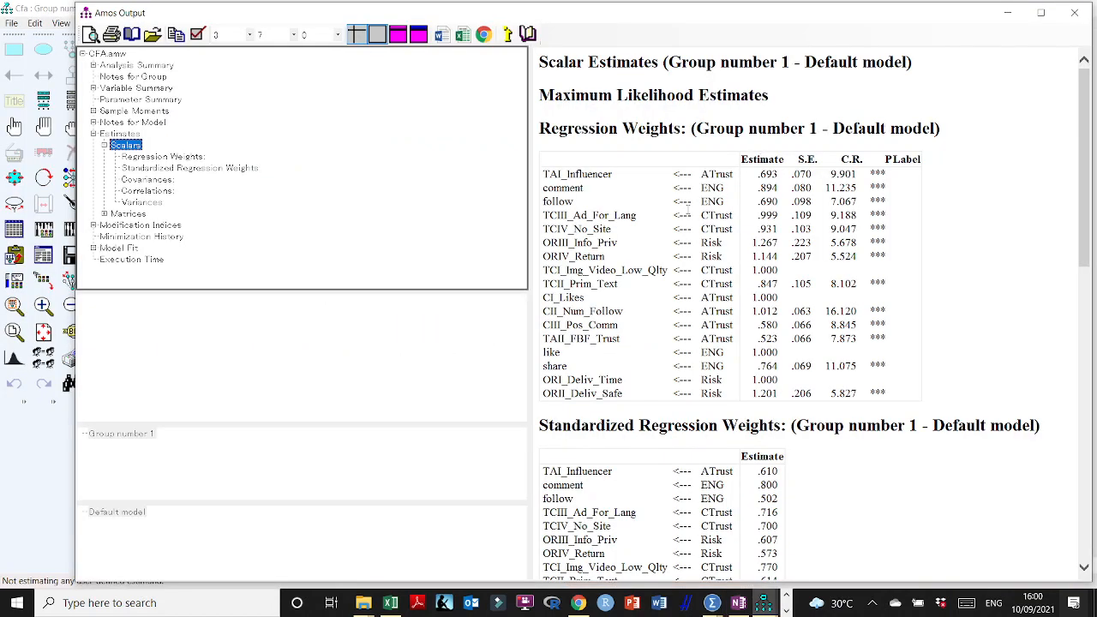
{"action": "left_click", "coordinate": [147, 191]}
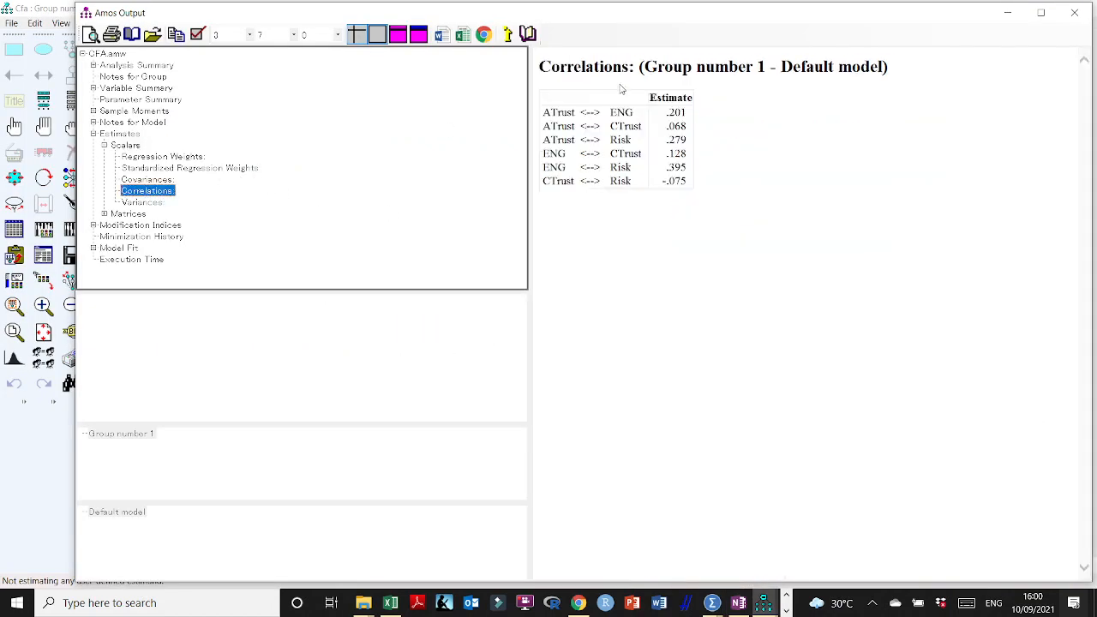
{"action": "left_click", "coordinate": [625, 146]}
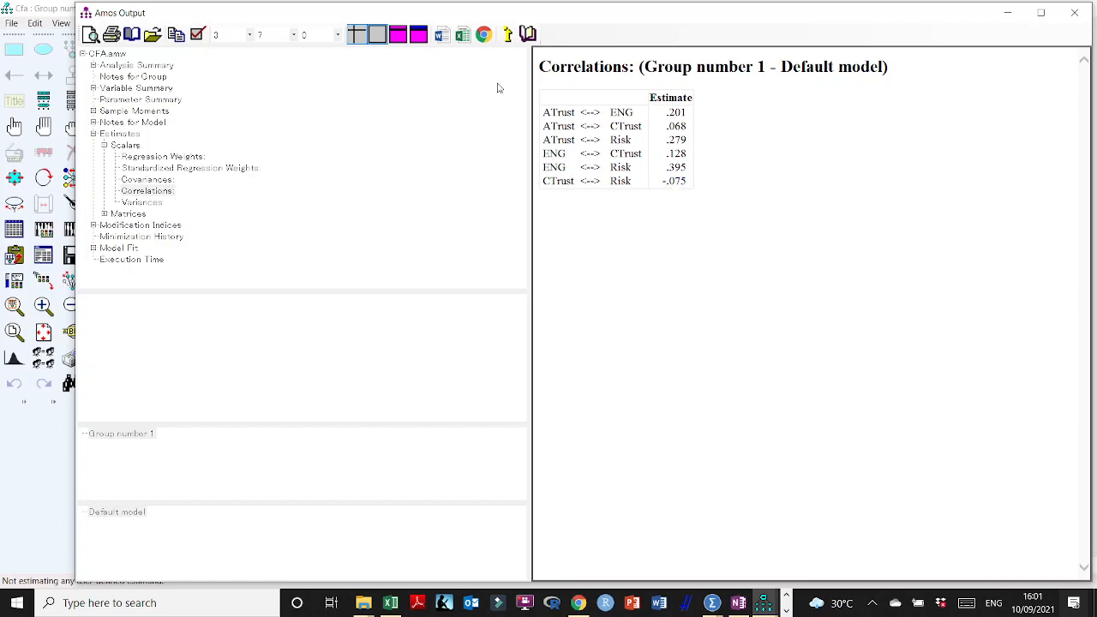
{"action": "left_click_drag", "start_coordinate": [694, 13], "coordinate": [618, 31]}
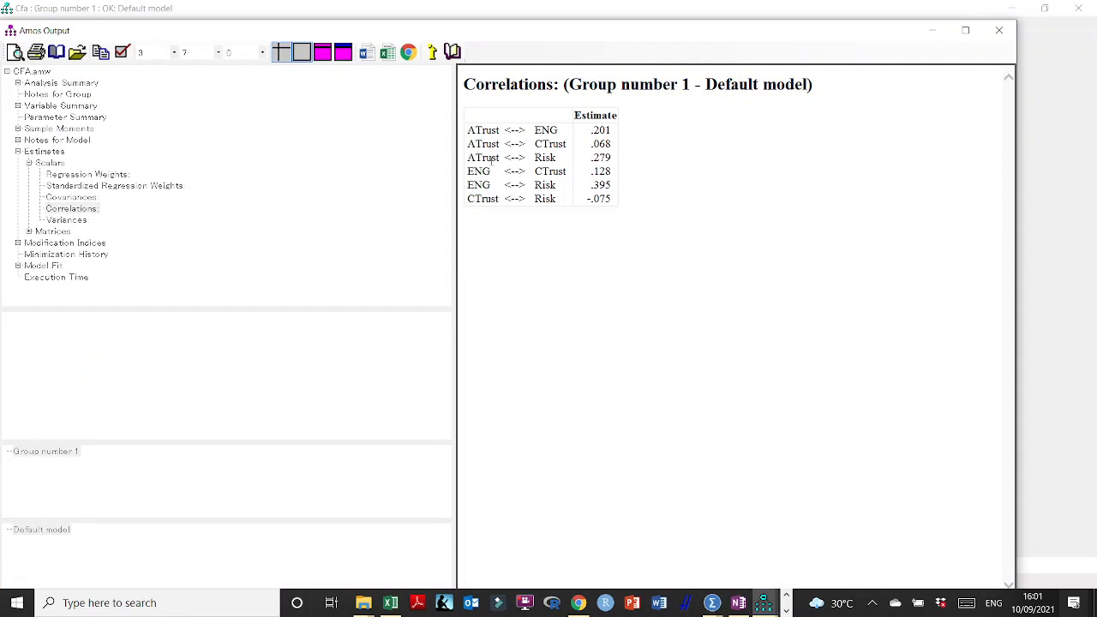
{"action": "left_click", "coordinate": [76, 208]}
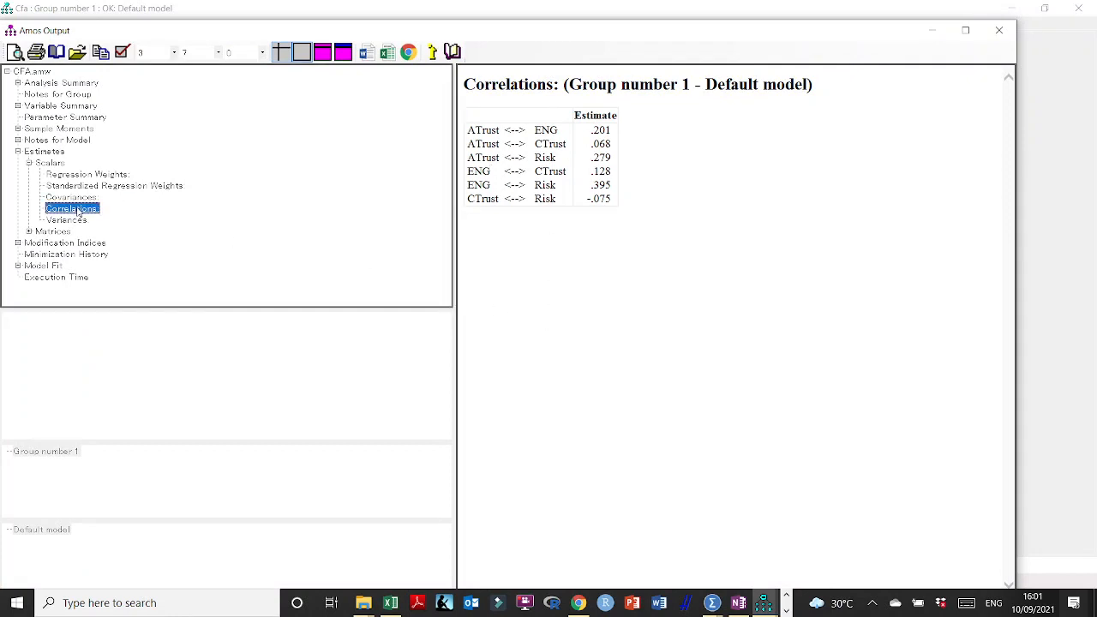
{"action": "left_click", "coordinate": [527, 153]}
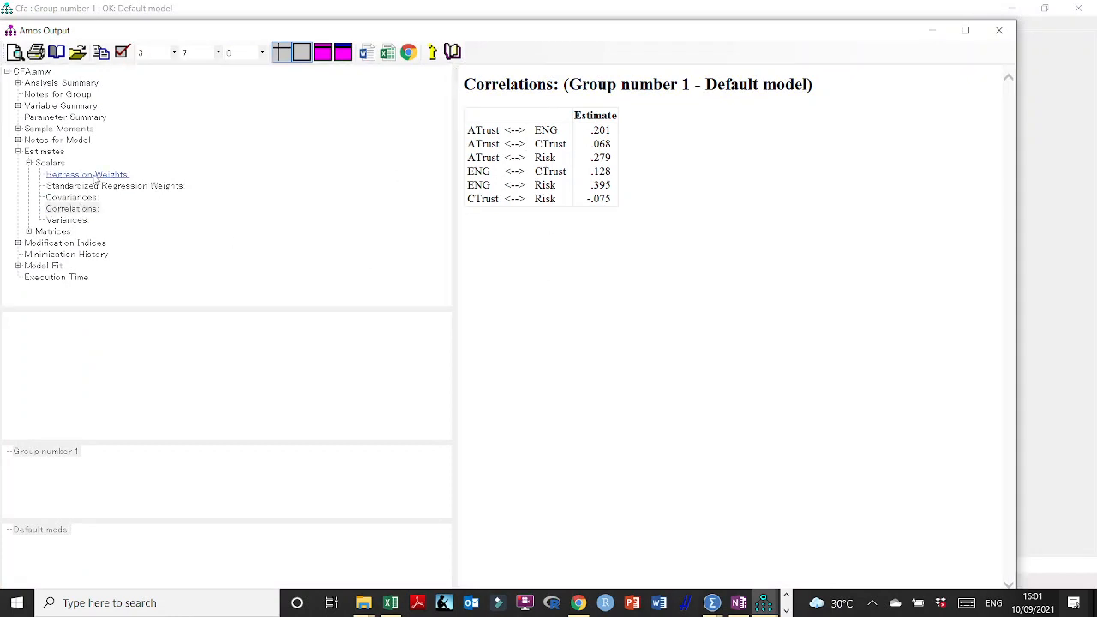
Step: Copy the Correlations table from the complete Scalars estimates output
{"action": "left_click", "coordinate": [49, 163]}
{"action": "scroll", "coordinate": [602, 229], "scroll_direction": "down", "scroll_amount": 10}
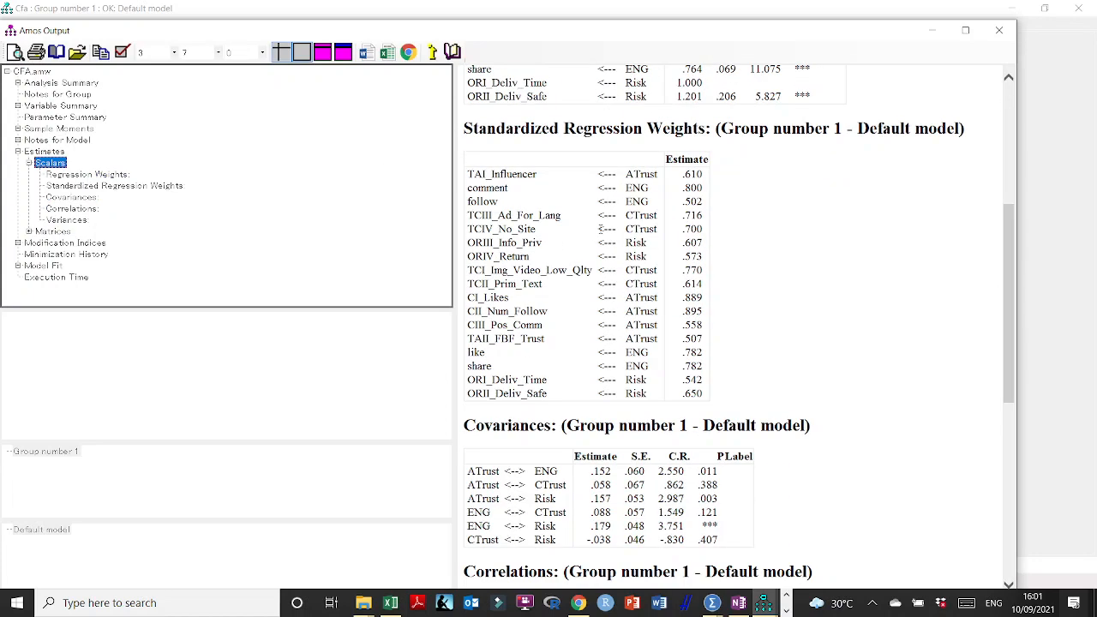
{"action": "scroll", "coordinate": [602, 229], "scroll_direction": "down", "scroll_amount": 8}
{"action": "left_click", "coordinate": [525, 317]}
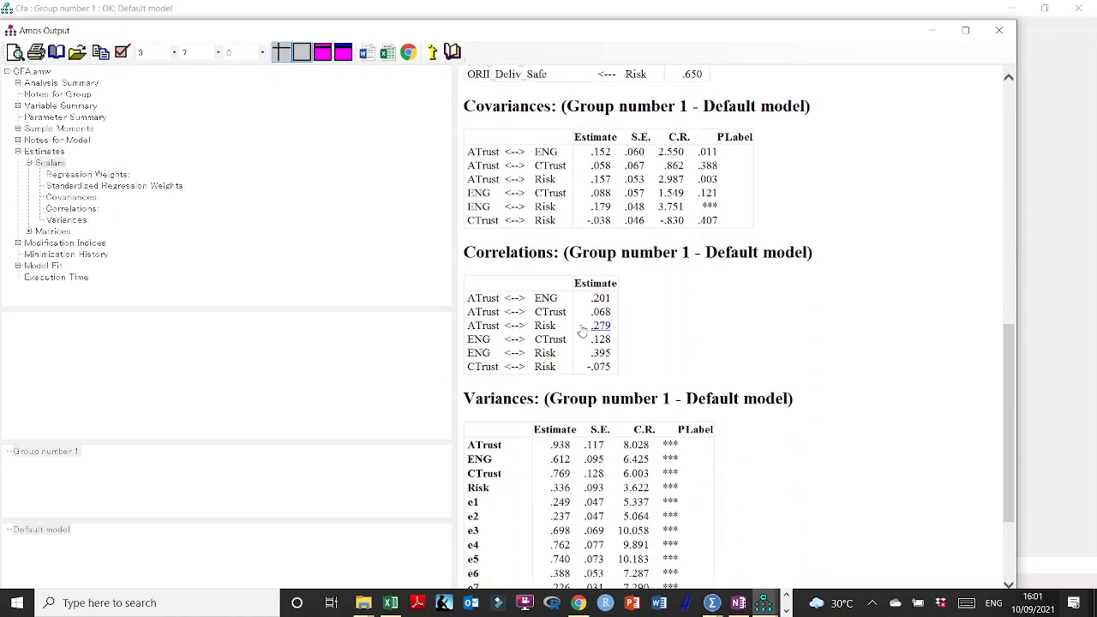
{"action": "right_click", "coordinate": [680, 333]}
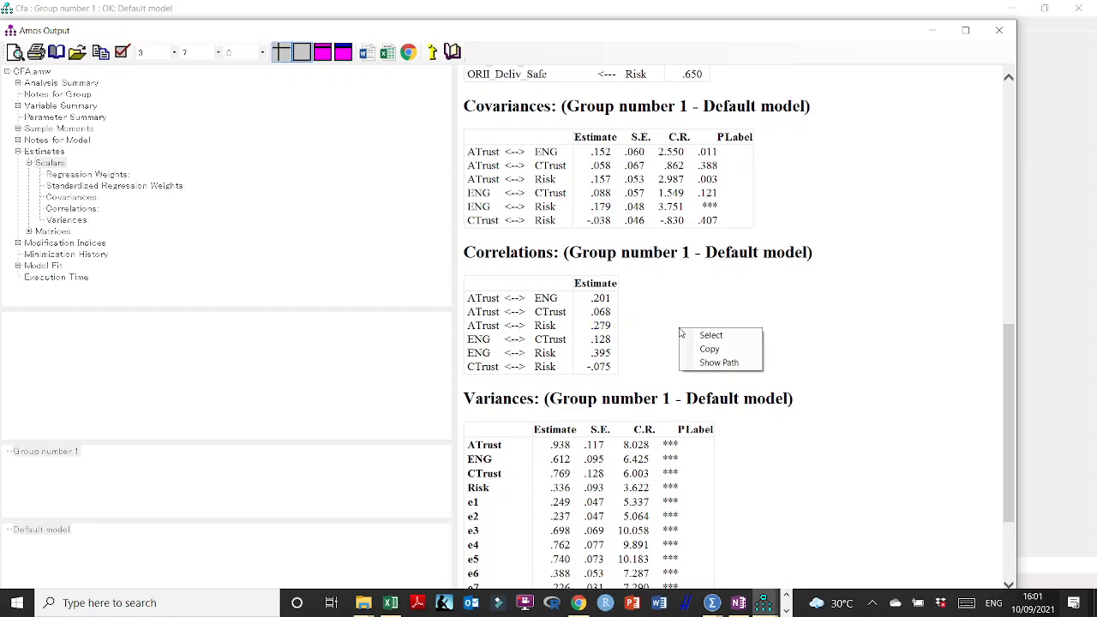
{"action": "left_click", "coordinate": [710, 351]}
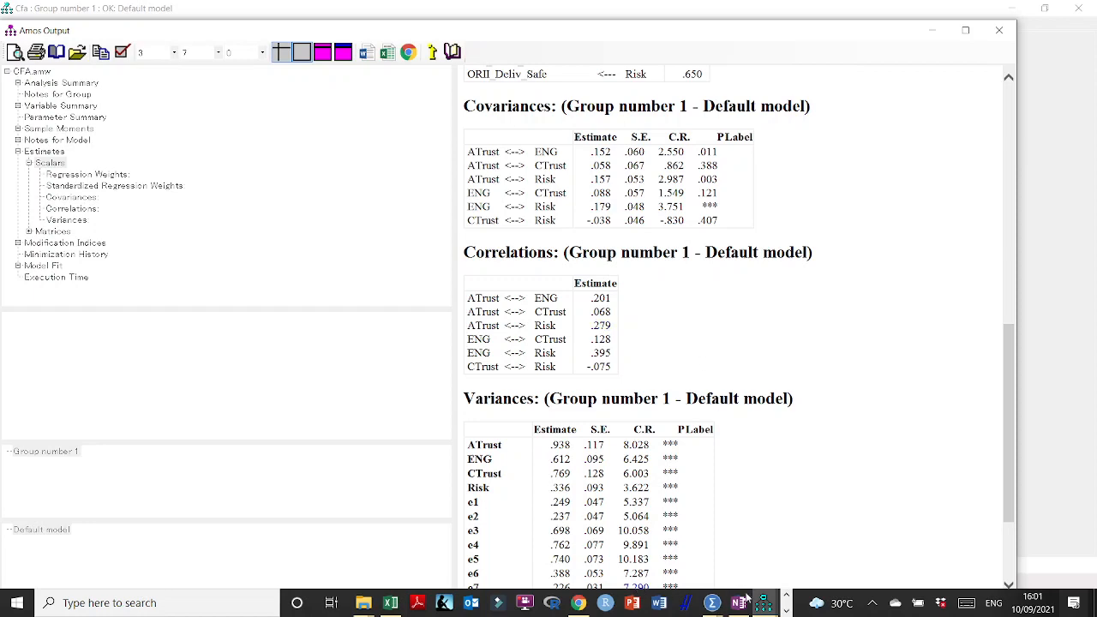
Step: Switch to the Stats Tools Package in Excel and paste the Correlations table into A2 of ValidityMaster without its source formatting
{"action": "left_click", "coordinate": [390, 602]}
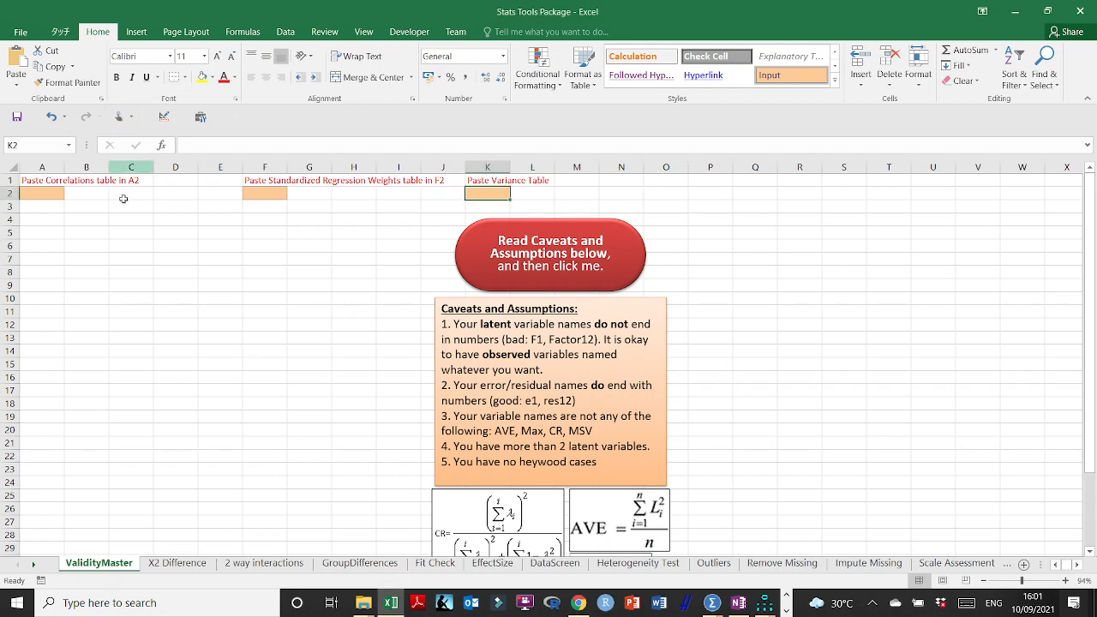
{"action": "left_click", "coordinate": [54, 192]}
{"action": "key", "text": "ctrl+v"}
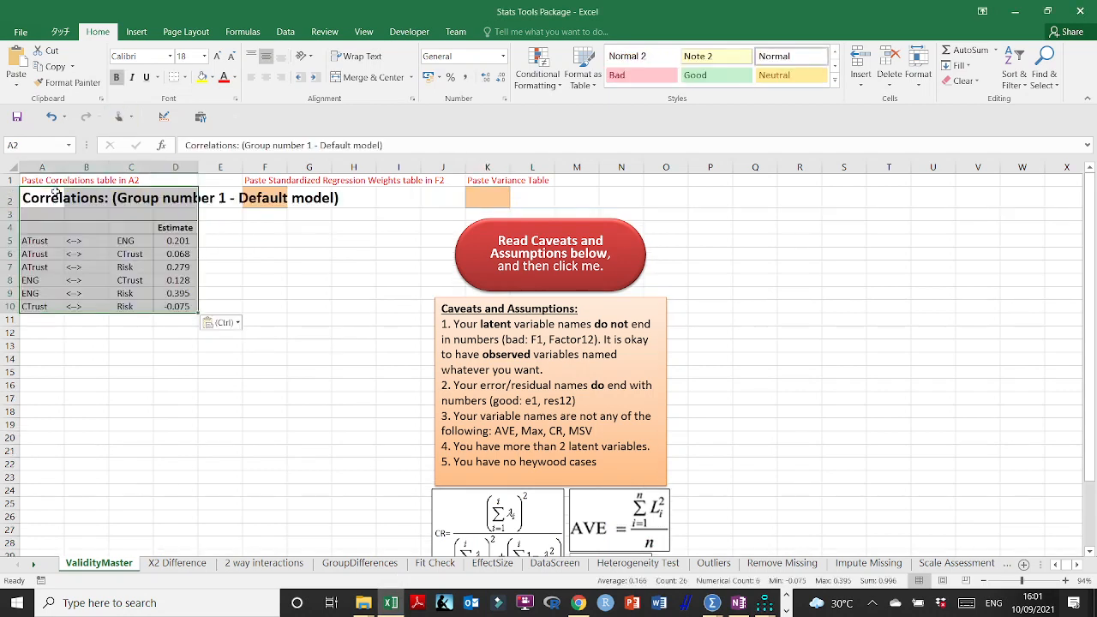
{"action": "left_click", "coordinate": [231, 323]}
{"action": "left_click", "coordinate": [233, 358]}
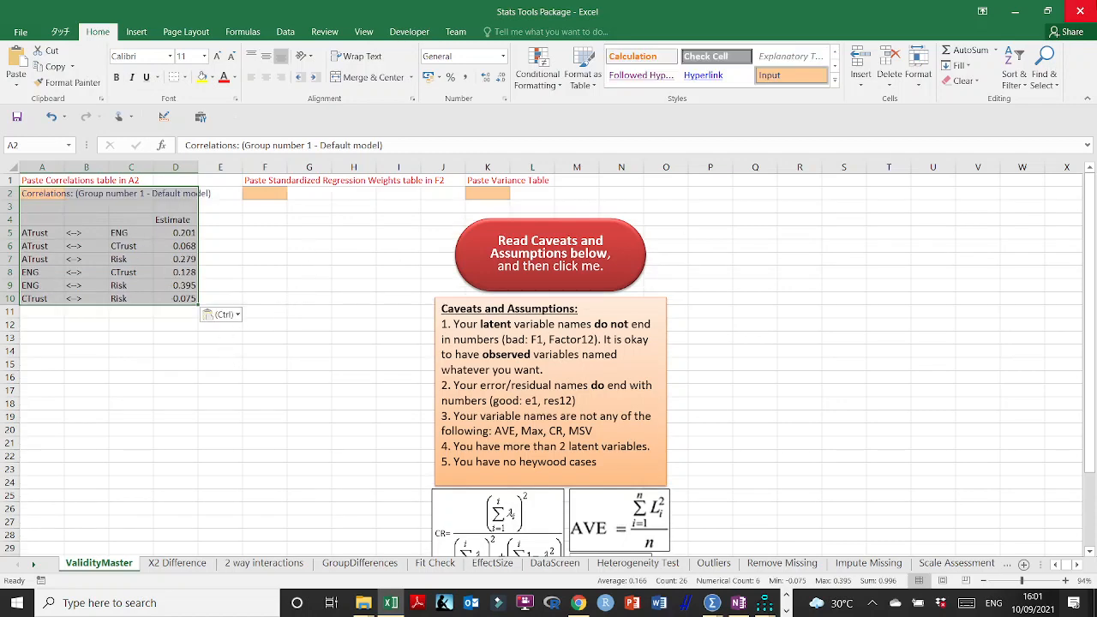
Step: Copy the Standardized Regression Weights table from the Amos output and return to the ValidityMaster sheet in Excel
{"action": "left_click", "coordinate": [1015, 11]}
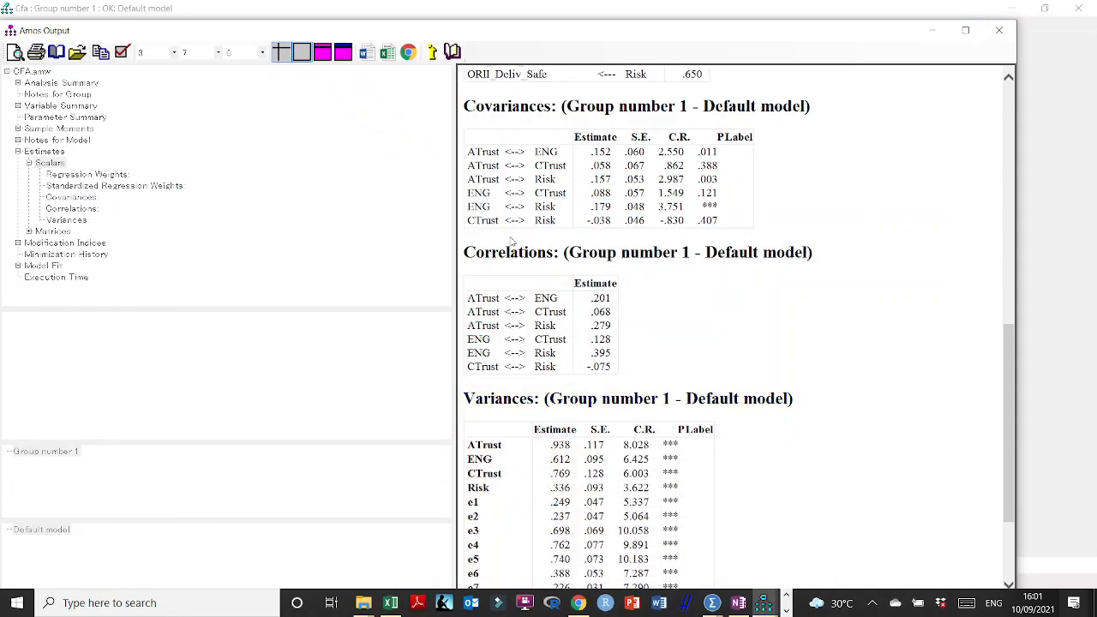
{"action": "scroll", "coordinate": [706, 347], "scroll_direction": "down", "scroll_amount": 3}
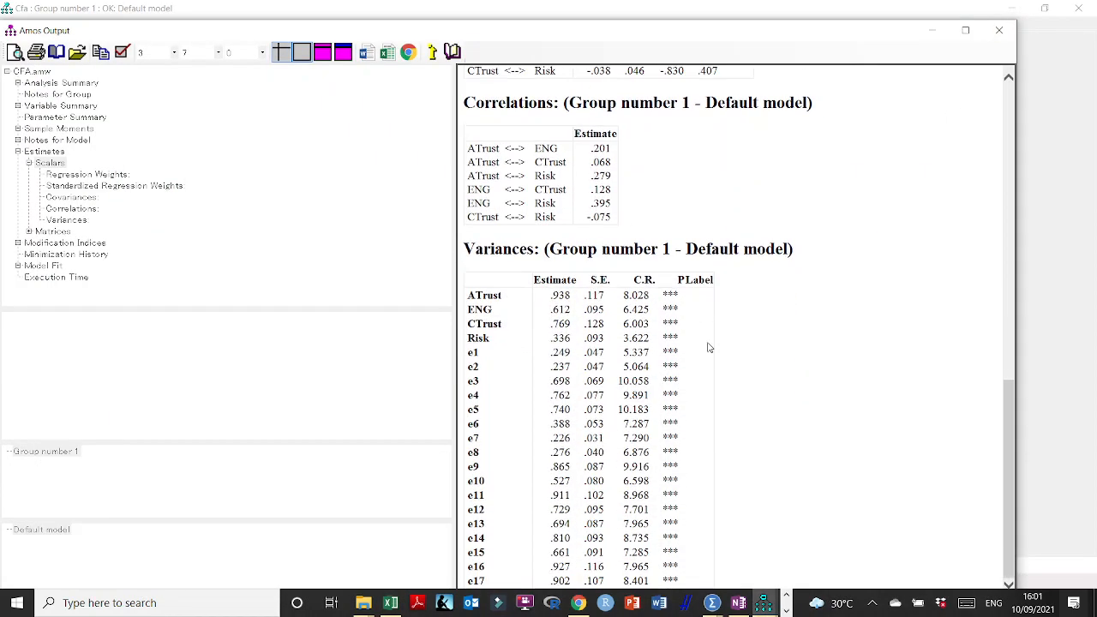
{"action": "scroll", "coordinate": [786, 380], "scroll_direction": "up", "scroll_amount": 14}
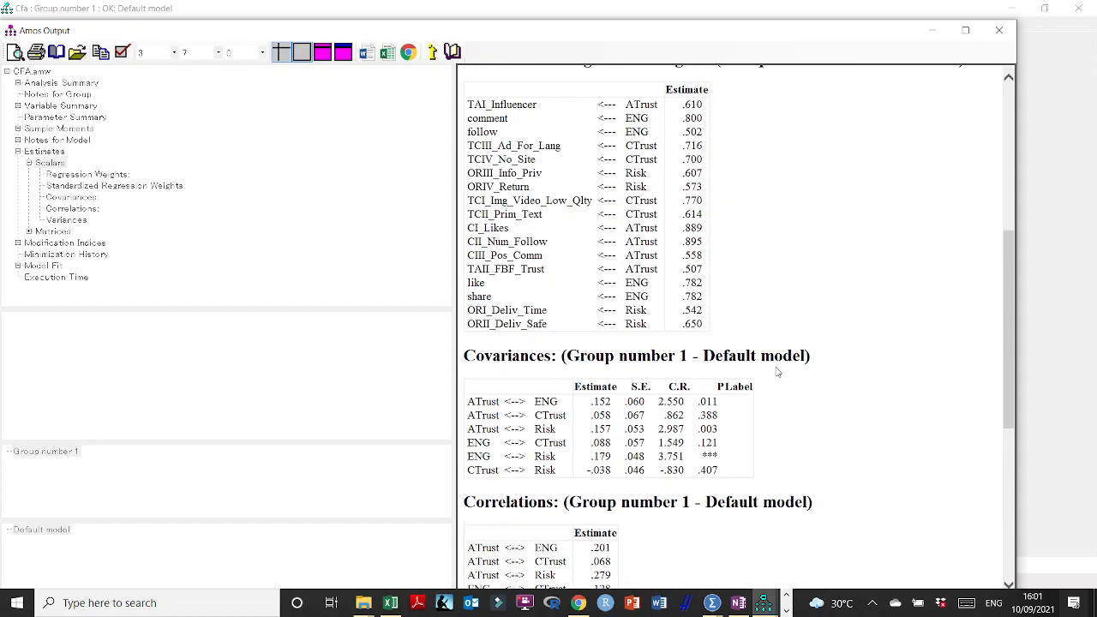
{"action": "scroll", "coordinate": [561, 292], "scroll_direction": "down", "scroll_amount": 2}
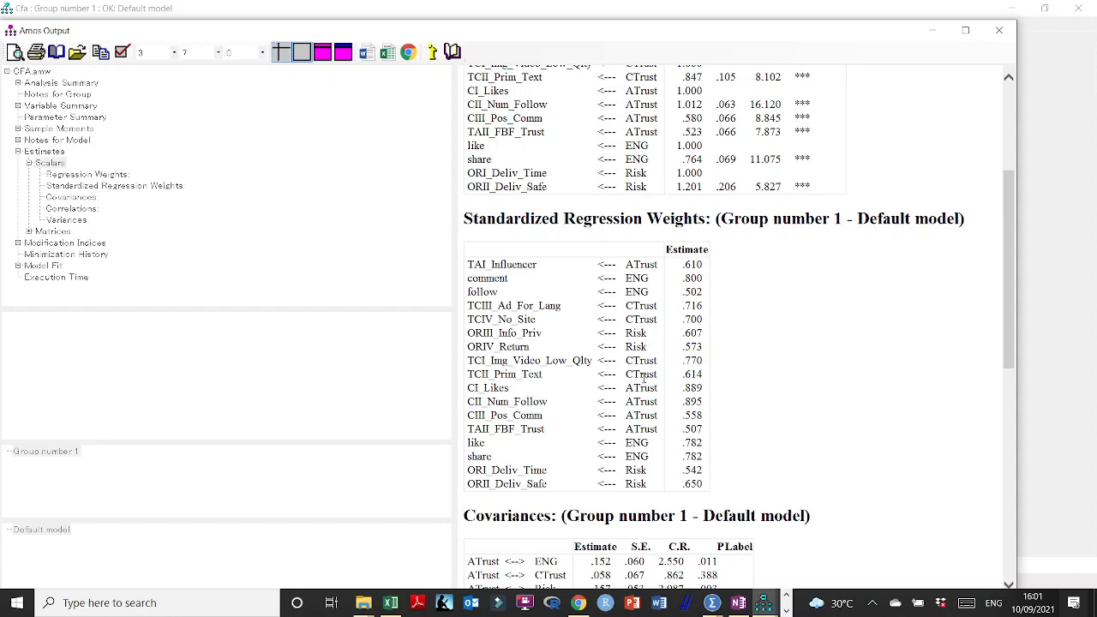
{"action": "right_click", "coordinate": [613, 349]}
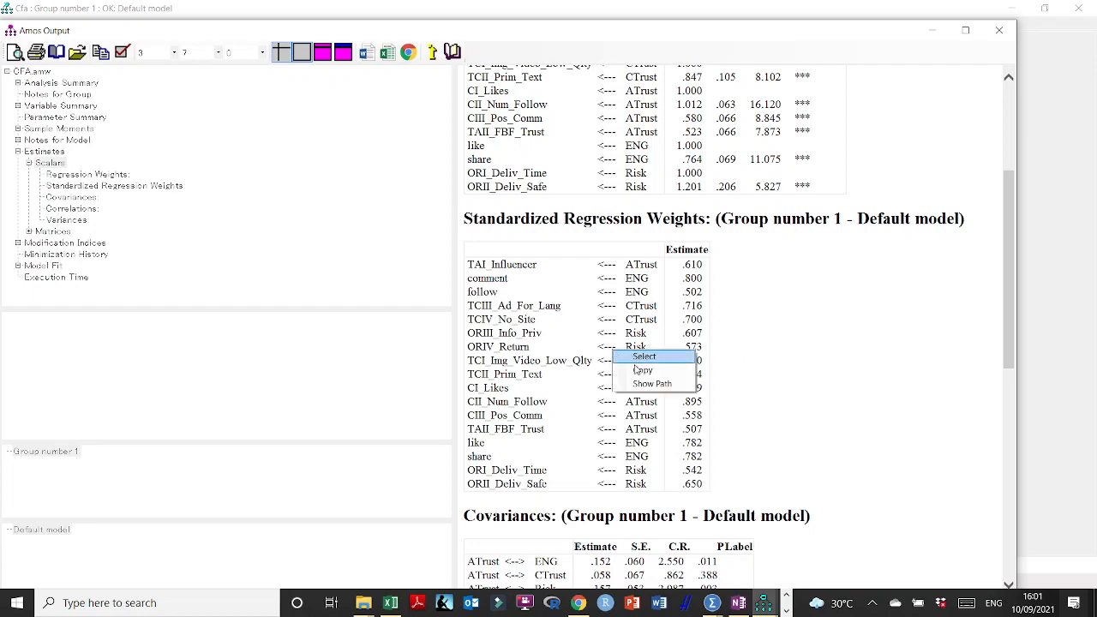
{"action": "left_click", "coordinate": [640, 371]}
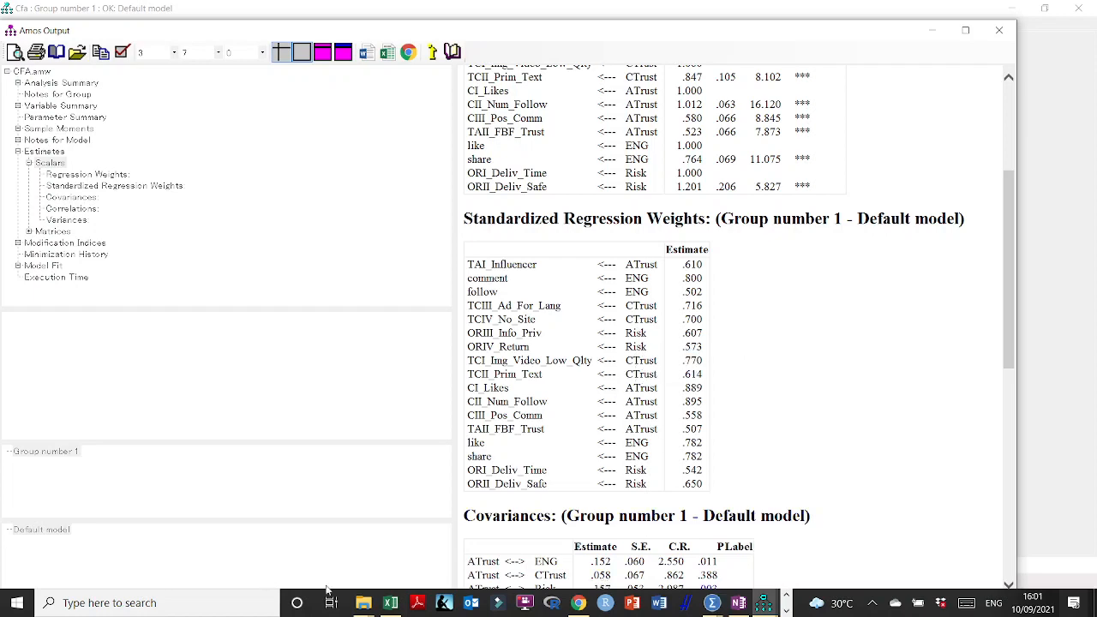
{"action": "left_click", "coordinate": [391, 602]}
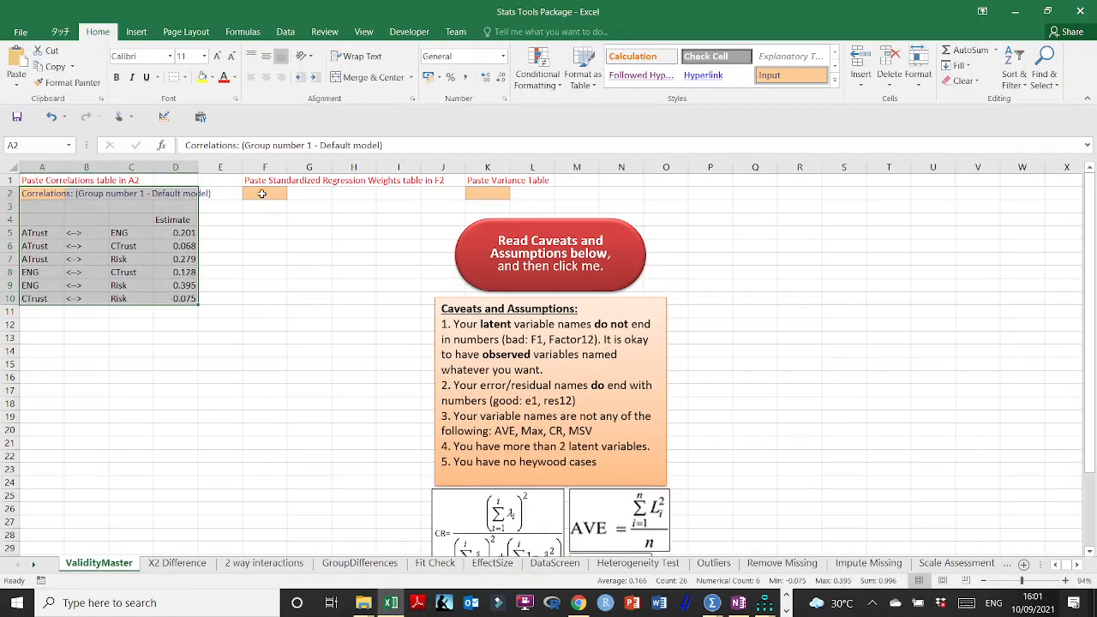
Step: Paste the copied Standardized Regression Weights table into F2 of ValidityMaster without its source formatting
{"action": "left_click", "coordinate": [262, 194]}
{"action": "key", "text": "ctrl+v"}
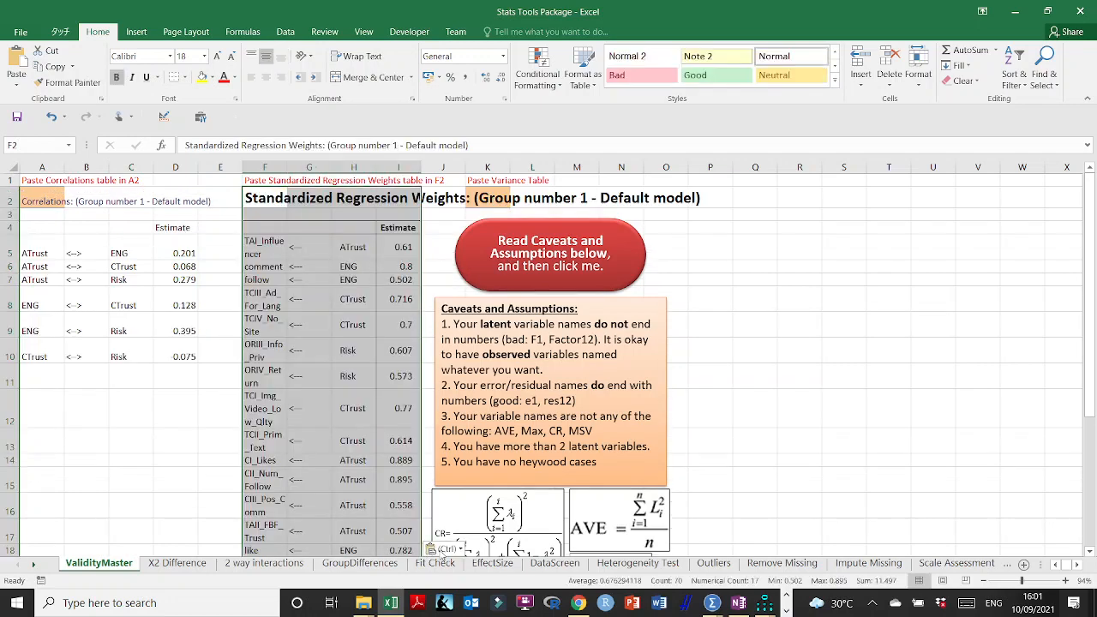
{"action": "left_click", "coordinate": [455, 550]}
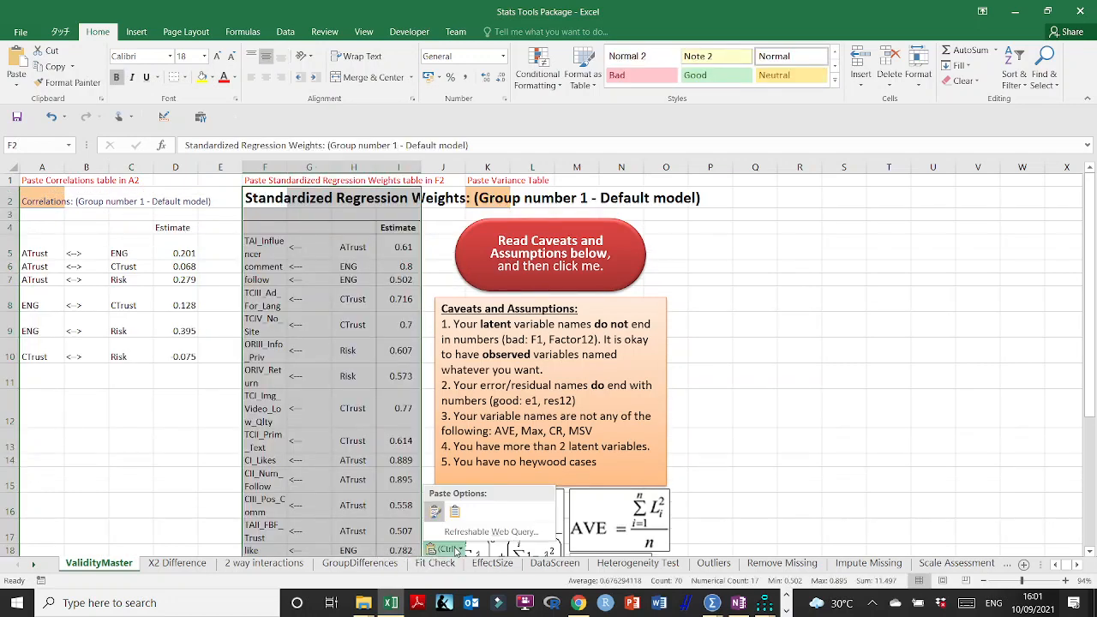
{"action": "left_click", "coordinate": [454, 512]}
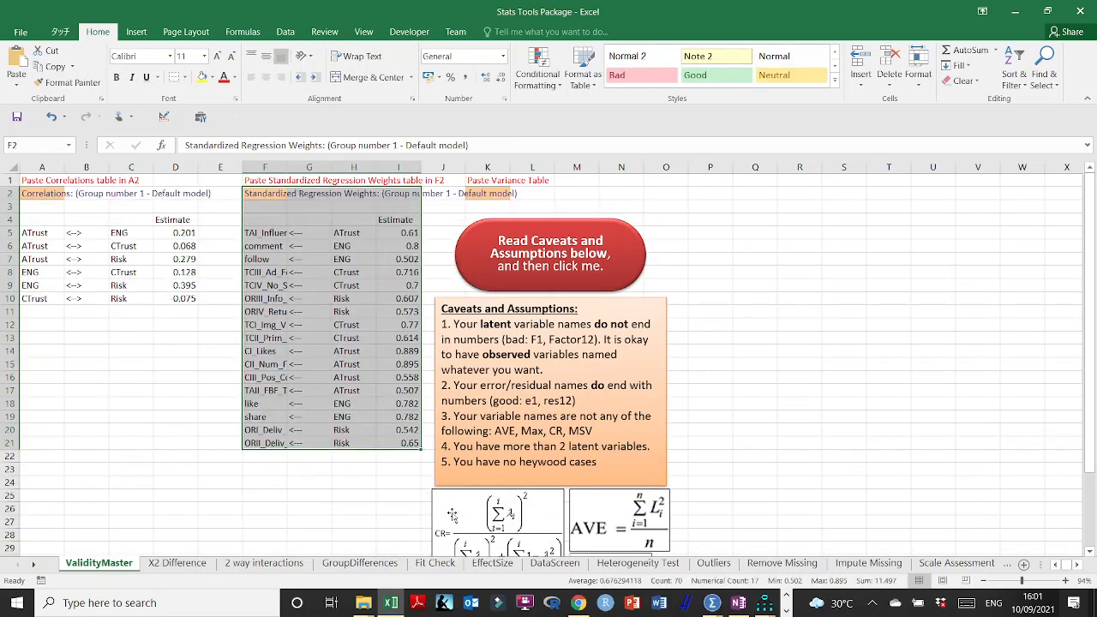
Step: Shorten the heading in F2 to "Standardized Regression Weights:" by removing "(Group number 1 - Default model)"
{"action": "left_click", "coordinate": [495, 196]}
{"action": "double_click", "coordinate": [265, 198]}
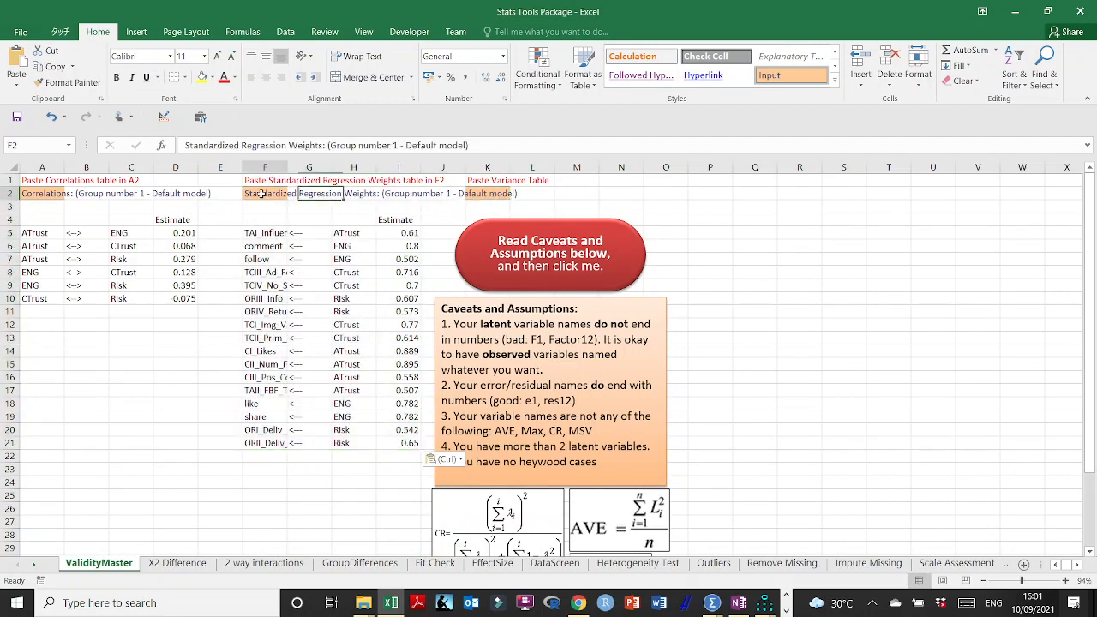
{"action": "left_click_drag", "start_coordinate": [385, 194], "coordinate": [518, 194]}
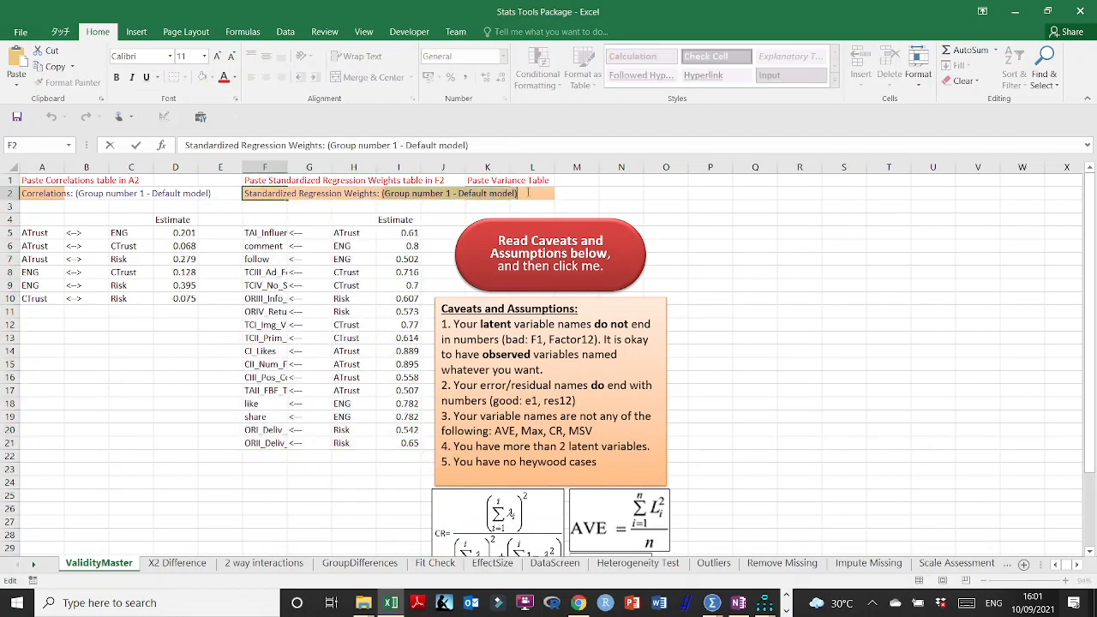
{"action": "key", "text": "Delete"}
{"action": "left_click", "coordinate": [591, 195]}
Step: Choose K2 as the destination for the variance table, then switch to the Amos Output window and copy the Variances table
{"action": "left_click", "coordinate": [485, 193]}
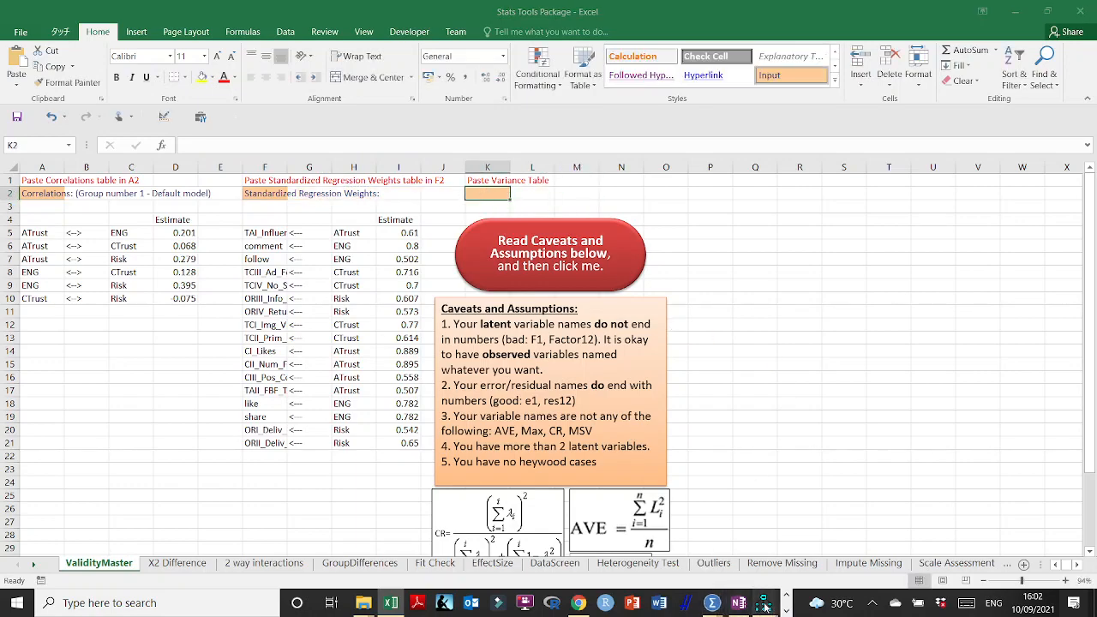
{"action": "mouse_move", "coordinate": [764, 603]}
{"action": "left_click", "coordinate": [816, 567]}
{"action": "scroll", "coordinate": [655, 377], "scroll_direction": "down", "scroll_amount": 5}
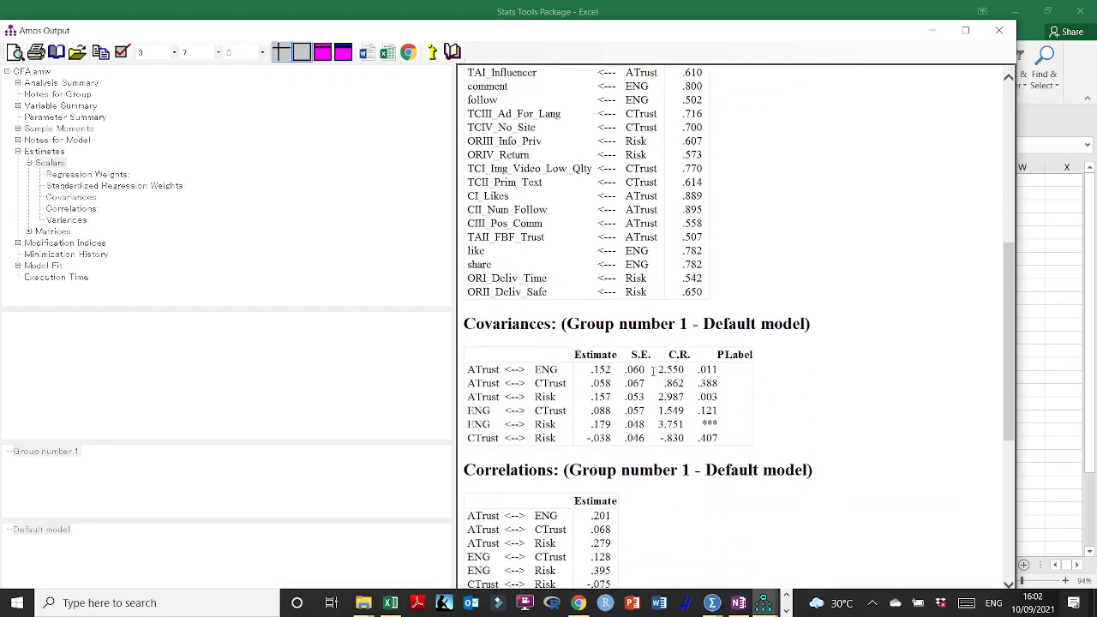
{"action": "scroll", "coordinate": [654, 377], "scroll_direction": "down", "scroll_amount": 3}
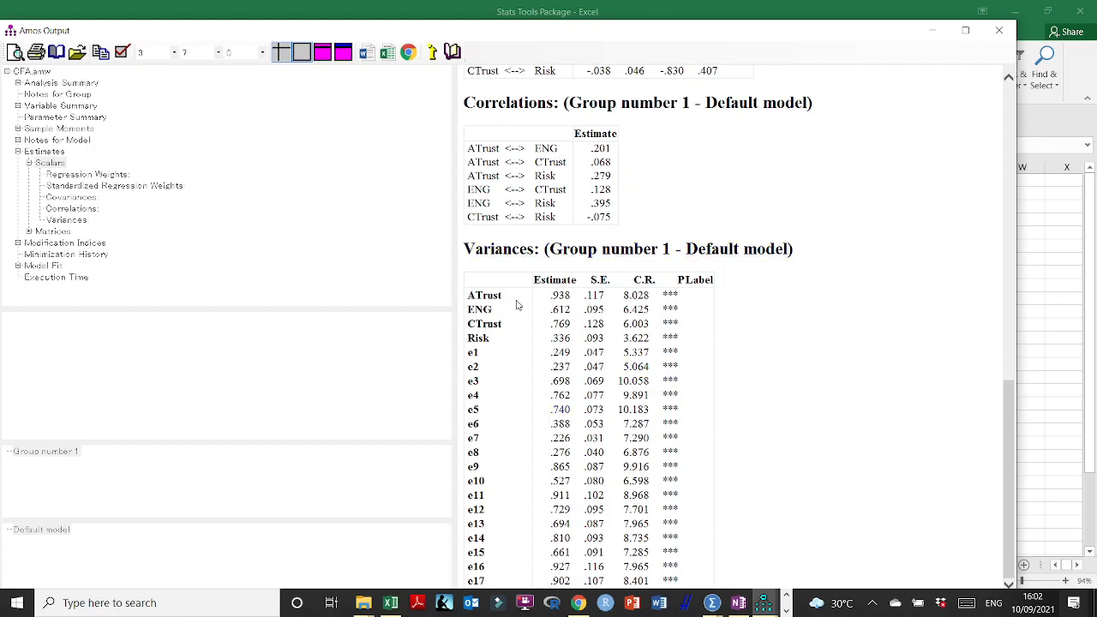
{"action": "left_click_drag", "start_coordinate": [597, 36], "coordinate": [600, 18]}
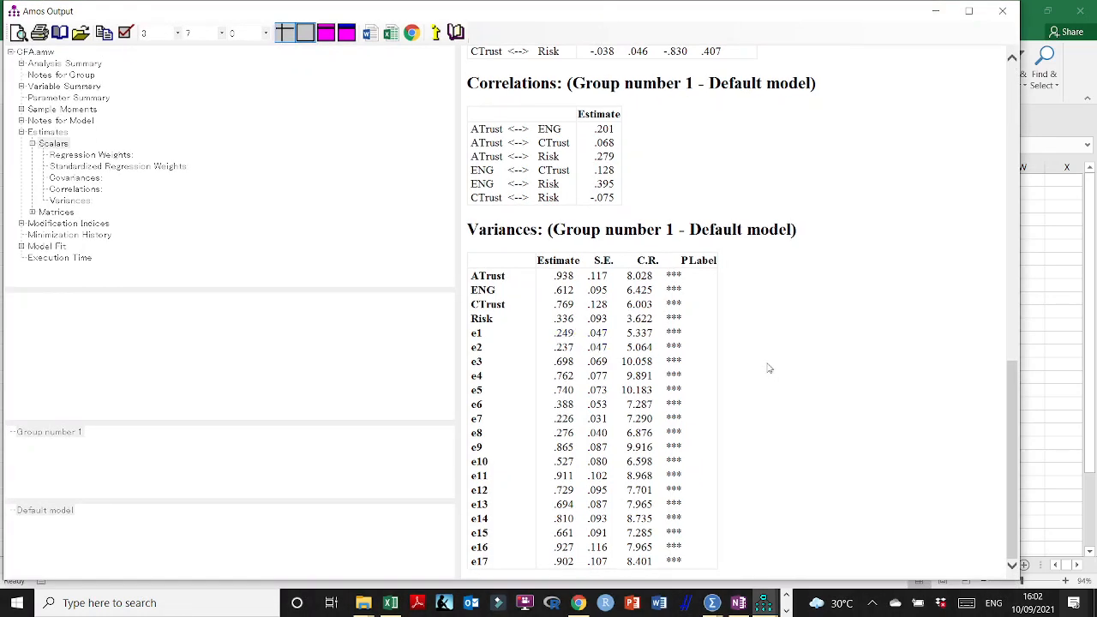
{"action": "right_click", "coordinate": [514, 417]}
{"action": "left_click", "coordinate": [542, 436]}
Step: Return to Excel, paste the Variances table into K2 of ValidityMaster, and run the sheet's validity and reliability calculation
{"action": "left_click", "coordinate": [391, 605]}
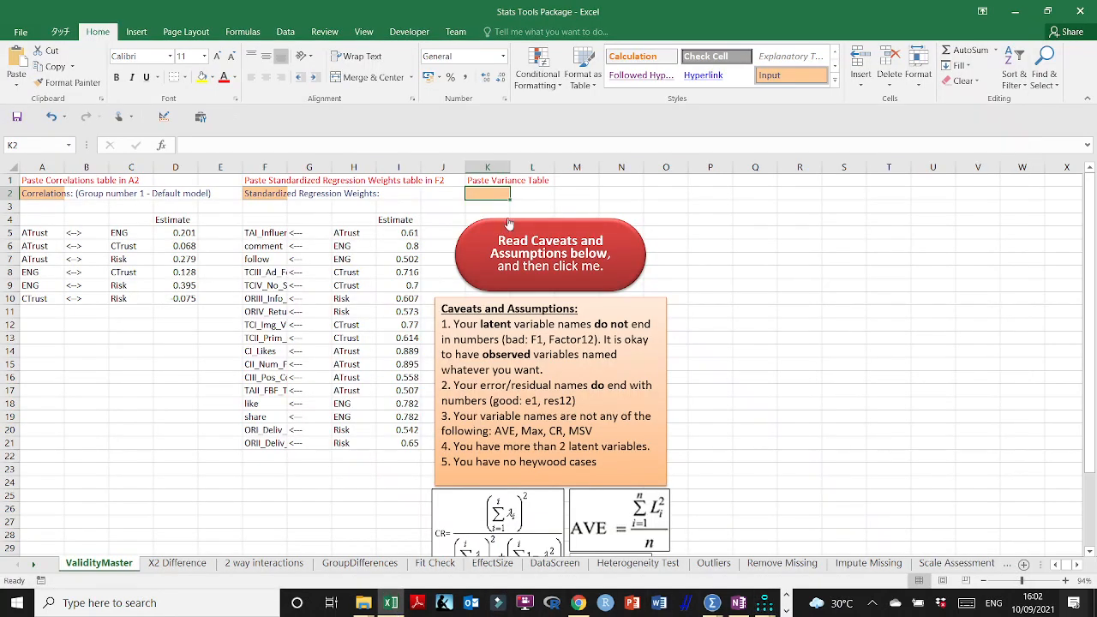
{"action": "key", "text": "ctrl+v"}
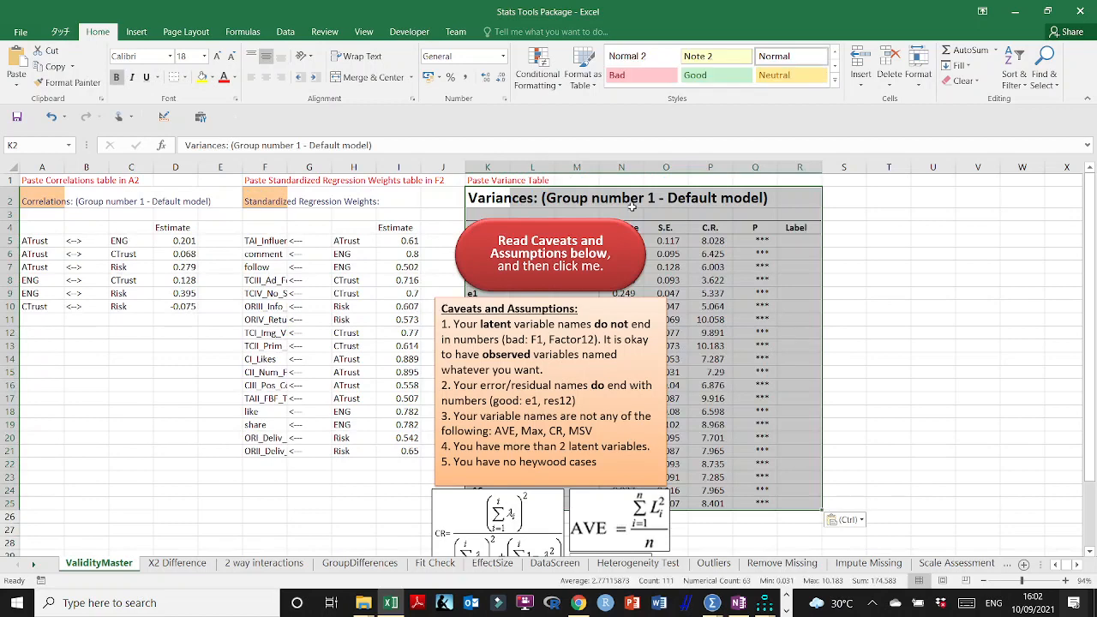
{"action": "left_click", "coordinate": [864, 521]}
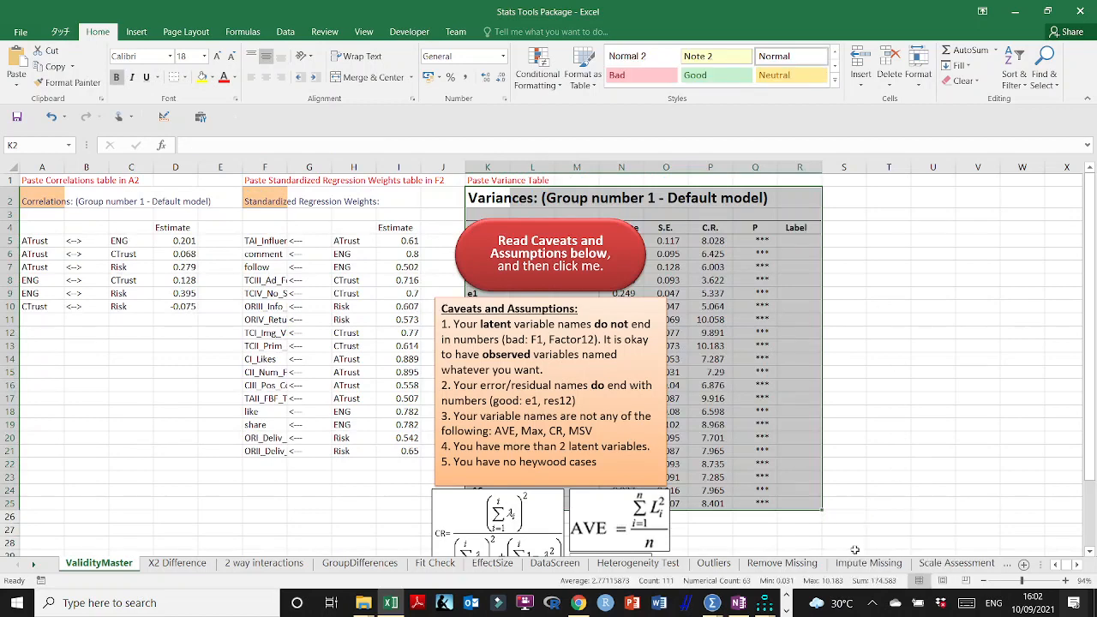
{"action": "left_click", "coordinate": [856, 555]}
{"action": "left_click", "coordinate": [537, 250]}
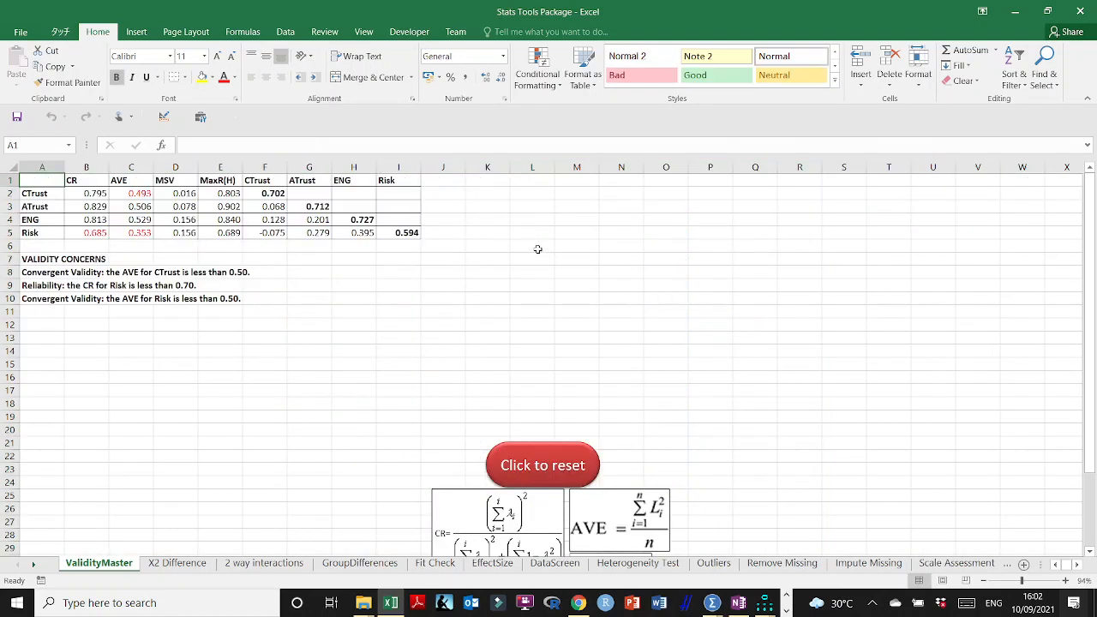
{"action": "left_click", "coordinate": [527, 336]}
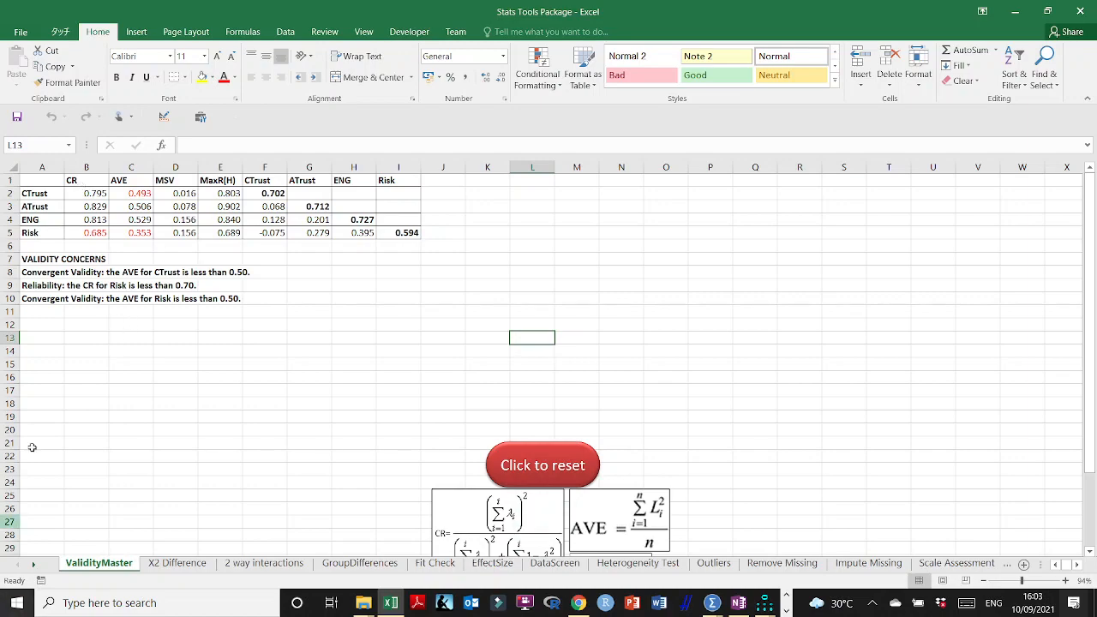
Step: Switch to the Structural Equation Modeling protocol in OneNote and find the space between the ValidityMaster screenshot and the Common Method Bias CLF heading
{"action": "left_click", "coordinate": [738, 604]}
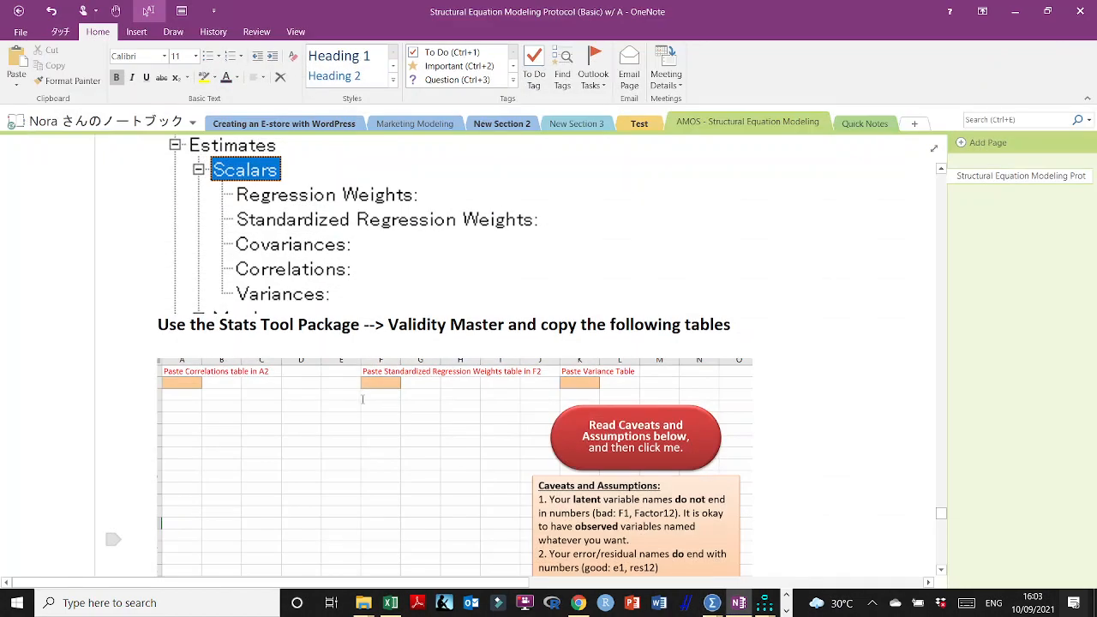
{"action": "scroll", "coordinate": [363, 399], "scroll_direction": "down", "scroll_amount": 7}
{"action": "scroll", "coordinate": [242, 372], "scroll_direction": "up", "scroll_amount": 3}
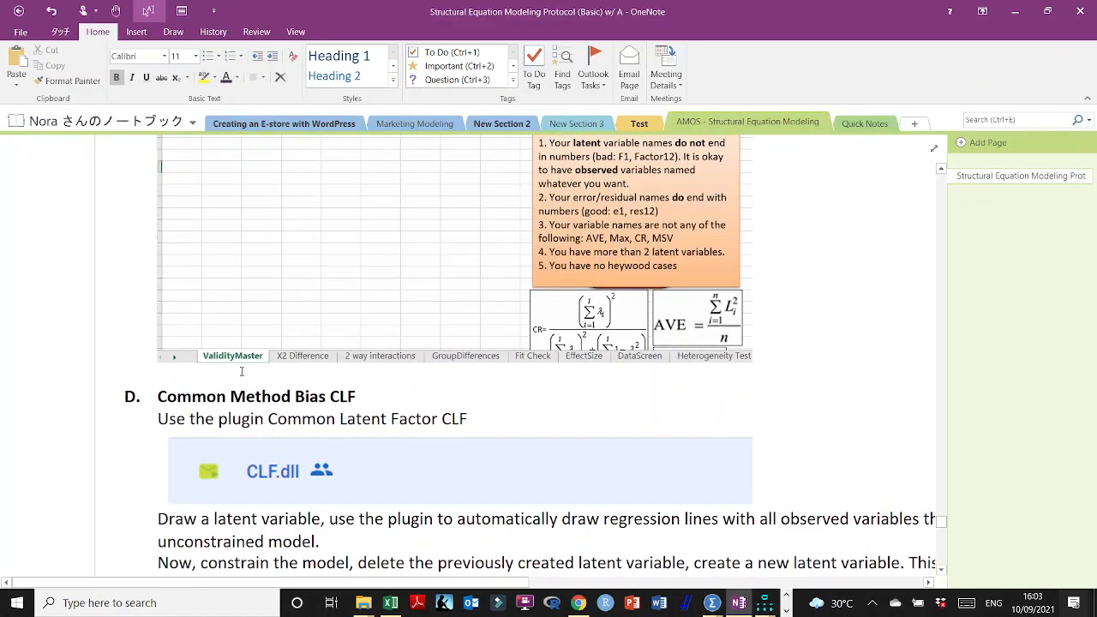
{"action": "left_click", "coordinate": [239, 373]}
{"action": "key", "text": "Return"}
{"action": "key", "text": "Return"}
{"action": "key", "text": "Return"}
{"action": "key", "text": "Return"}
{"action": "key", "text": "Return"}
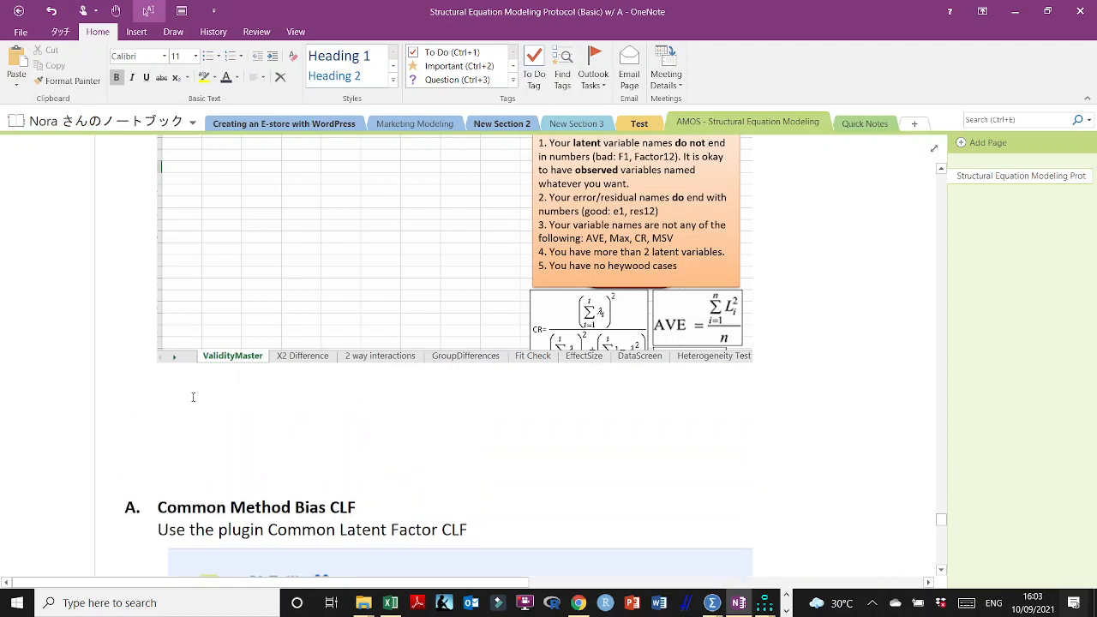
{"action": "type", "text": "CR"}
{"action": "key", "text": "ctrl+z"}
{"action": "key", "text": "ctrl+z"}
{"action": "key", "text": "ctrl+z"}
{"action": "key", "text": "ctrl+z"}
{"action": "key", "text": "ctrl+z"}
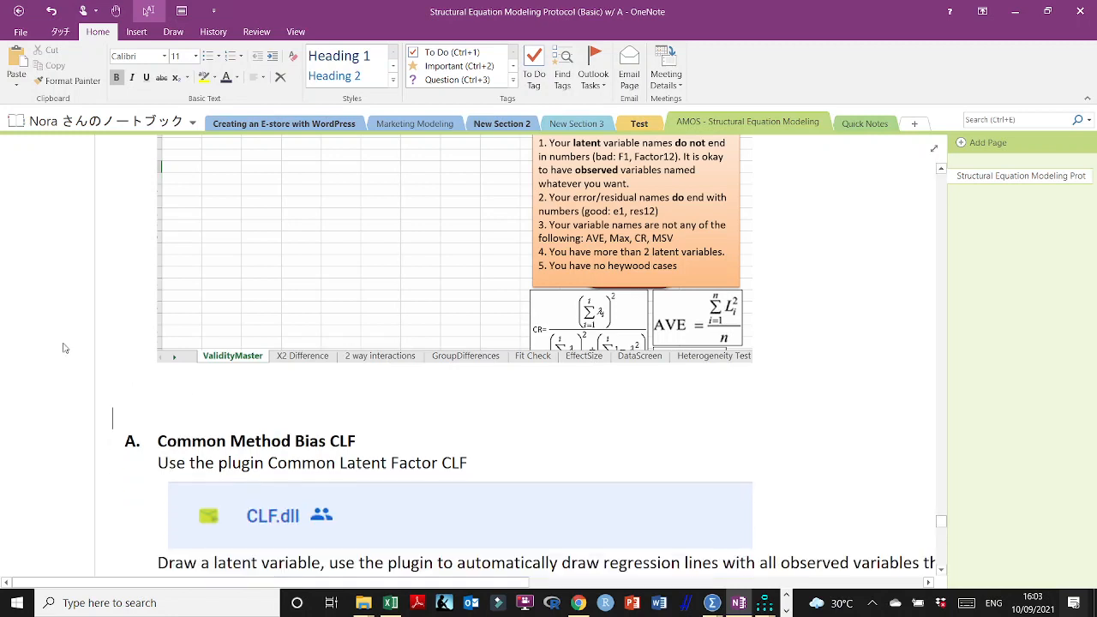
{"action": "key", "text": "ctrl+z"}
{"action": "key", "text": "ctrl+z"}
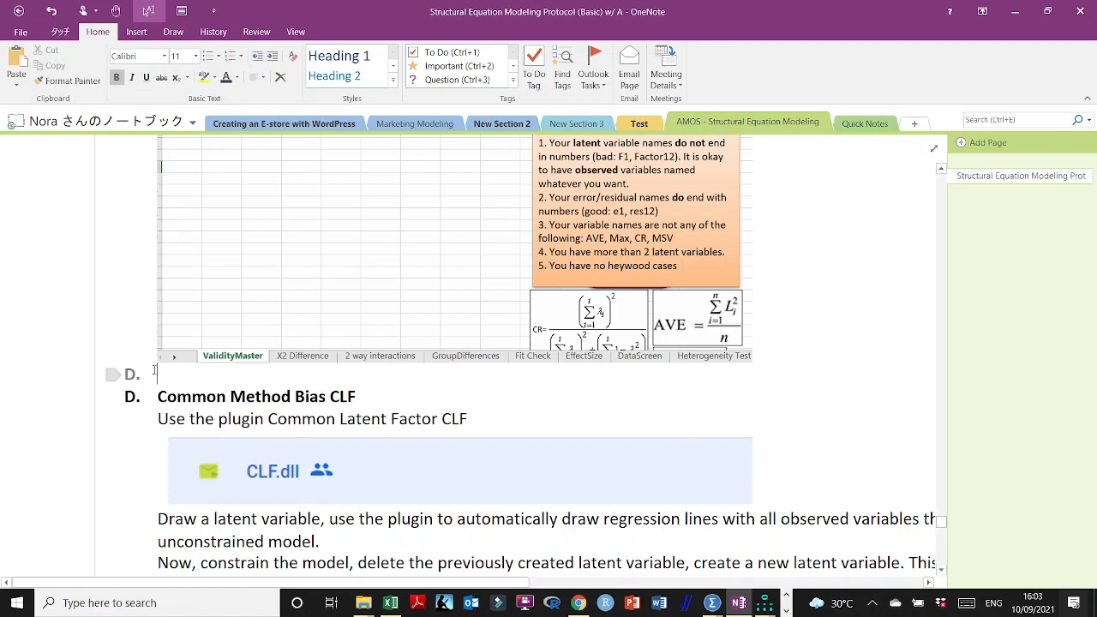
Step: Add the unnumbered line "CR: Composite Reliability" below the ValidityMaster screenshot, with a blank line before the Common Method Bias CLF heading
{"action": "type", "text": "f"}
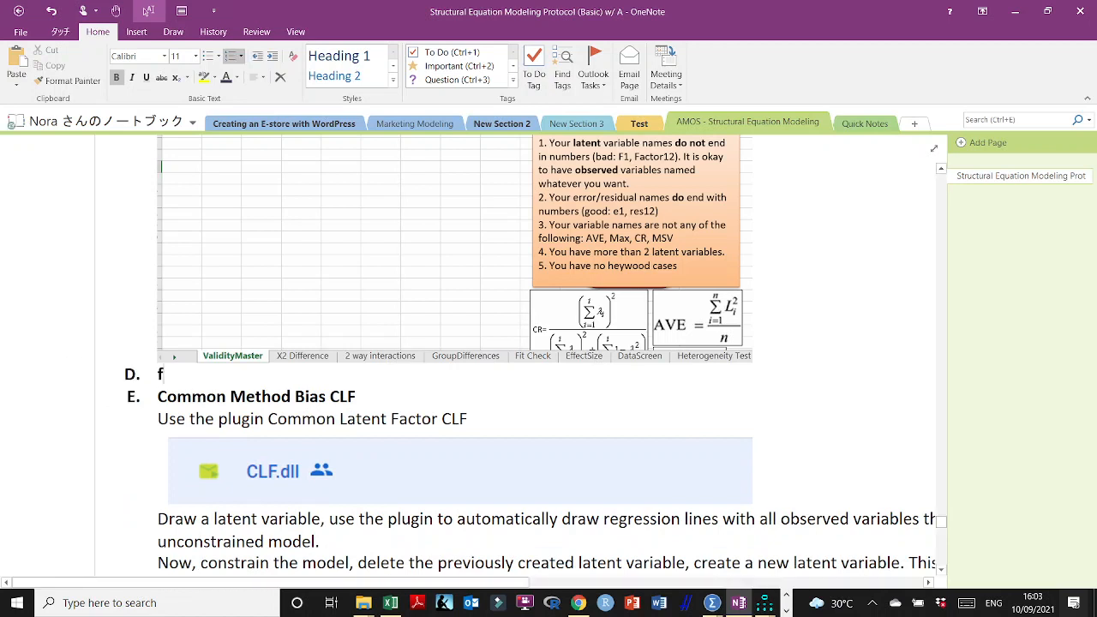
{"action": "key", "text": "Return"}
{"action": "key", "text": "BackSpace"}
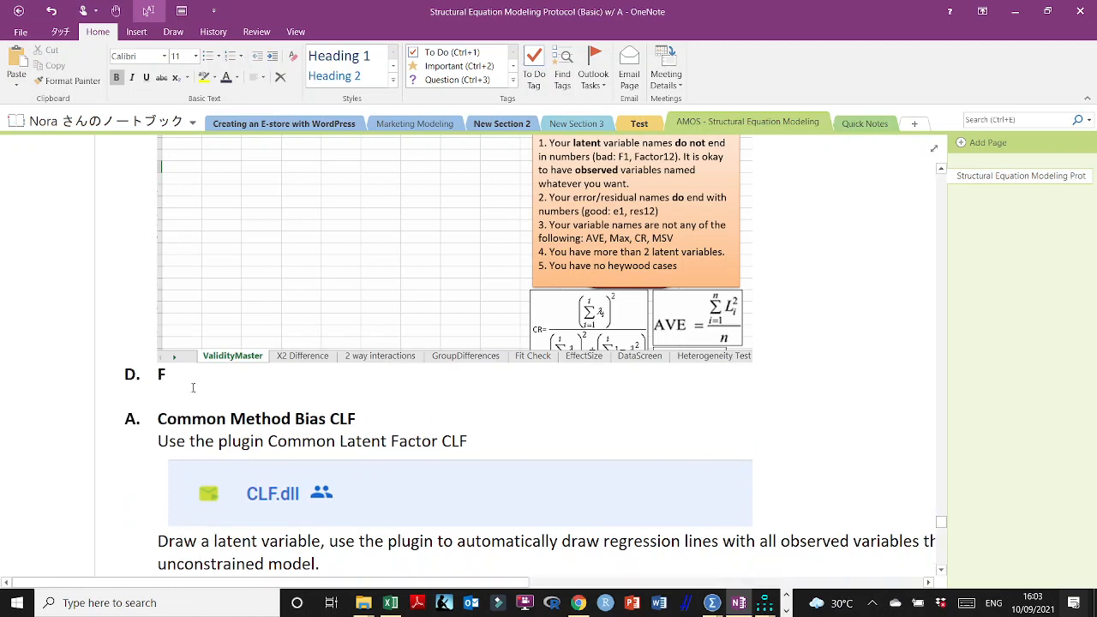
{"action": "key", "text": "BackSpace"}
{"action": "key", "text": "BackSpace"}
{"action": "key", "text": "BackSpace"}
{"action": "type", "text": "CR: Compos"}
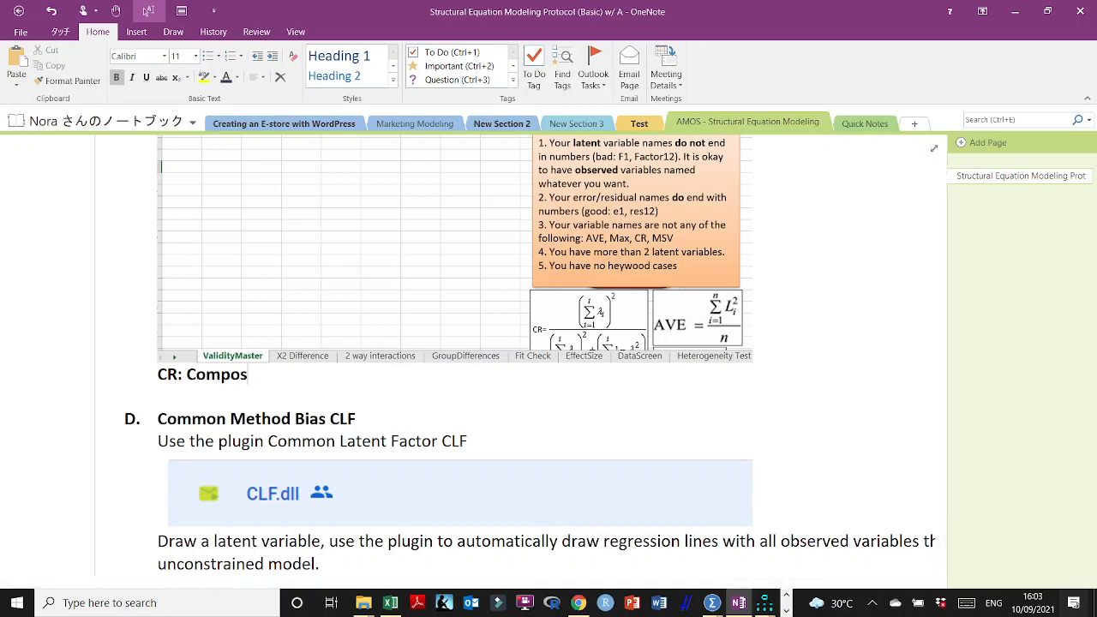
{"action": "type", "text": "ite Reliability"}
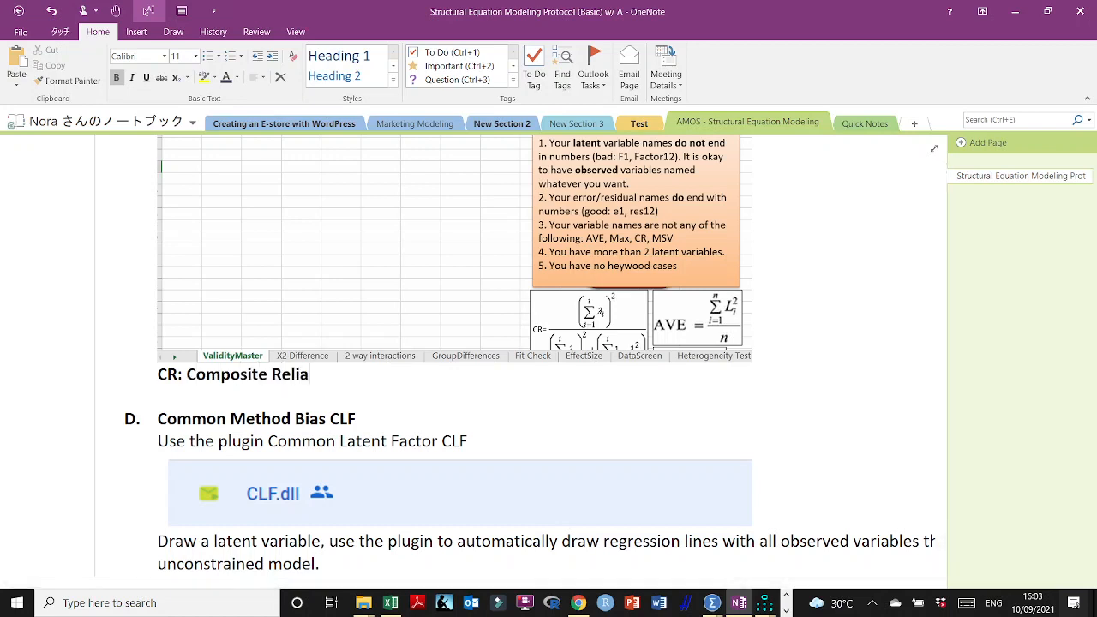
Step: Add the line "AVE: Avg variance extracted" below the Composite Reliability note
{"action": "key", "text": "Down"}
{"action": "key", "text": "Return"}
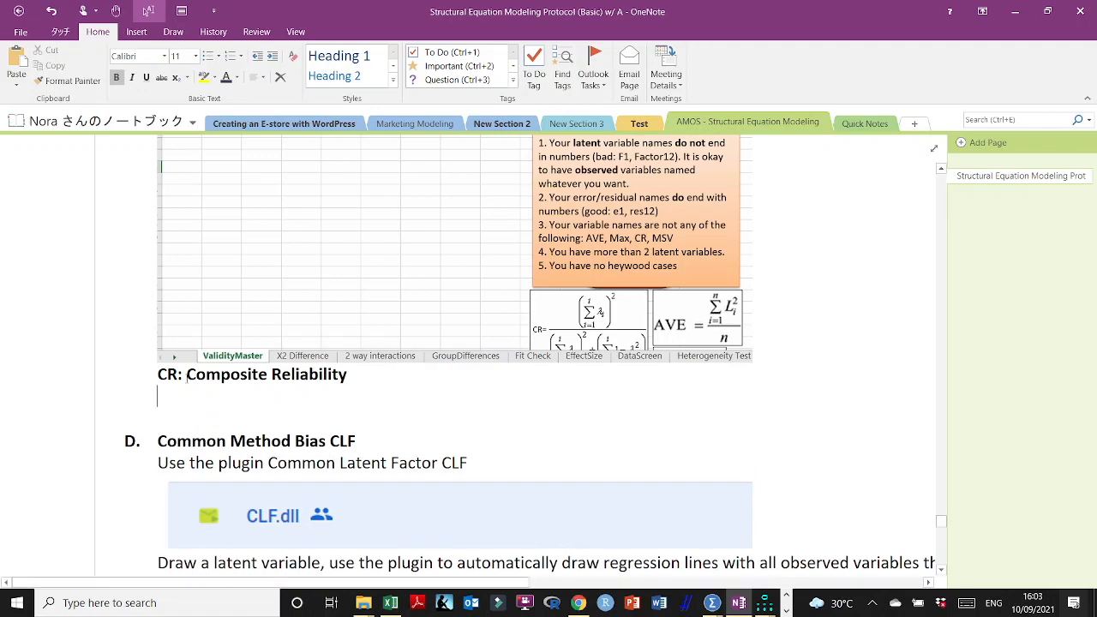
{"action": "type", "text": "AVE: Avg variance extracted"}
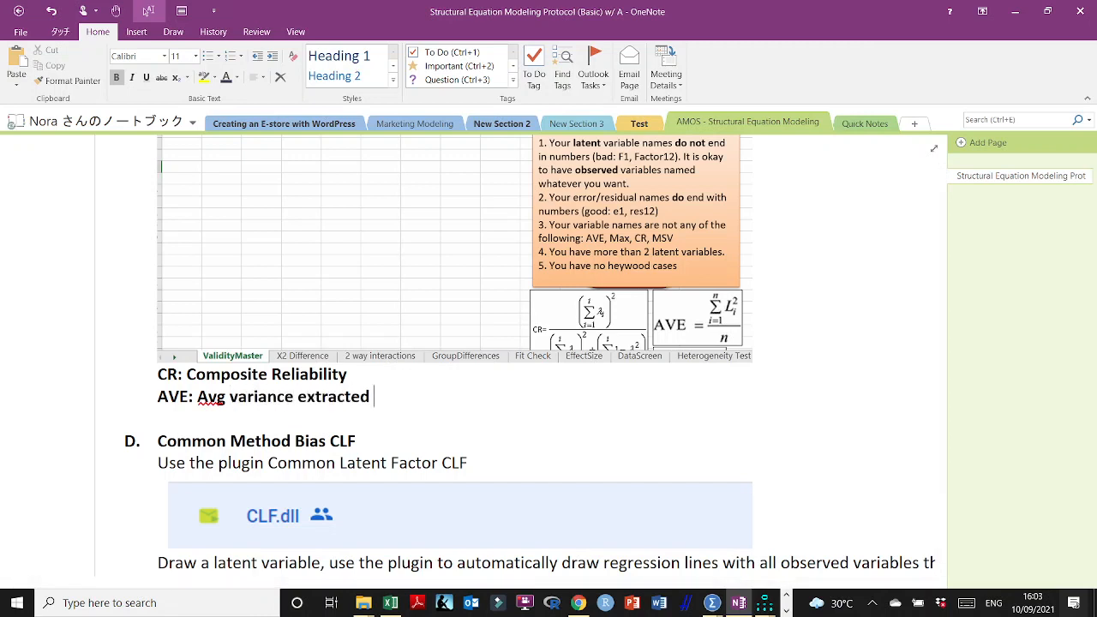
Step: Add the line "MSV and ASV: Maximum and Avg shared variance" below the AVE note
{"action": "key", "text": "Return"}
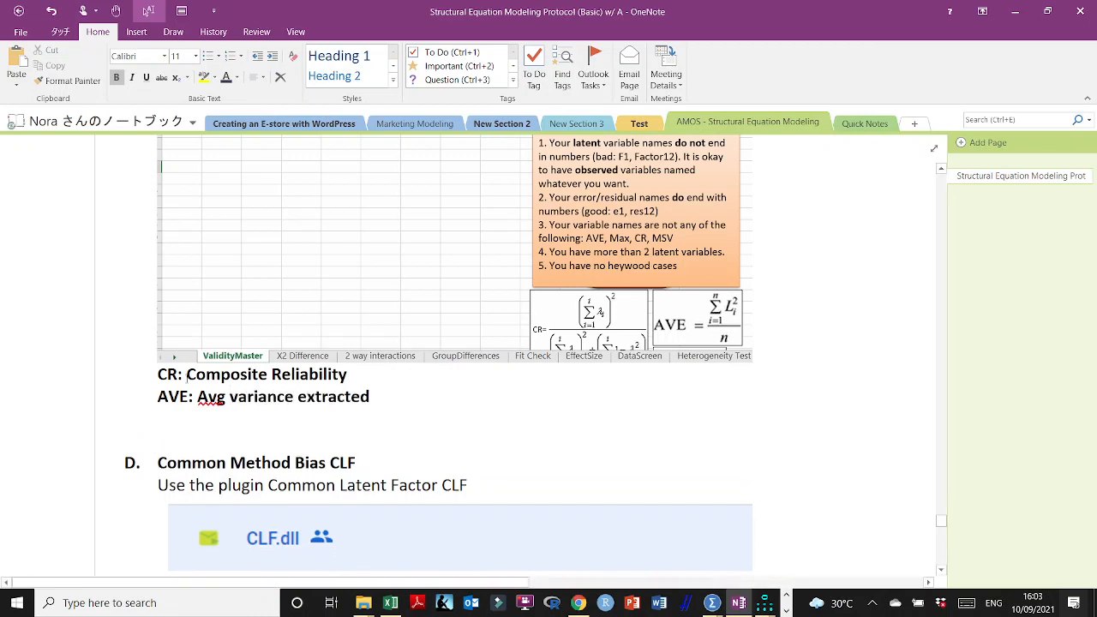
{"action": "type", "text": "MSV and AS"}
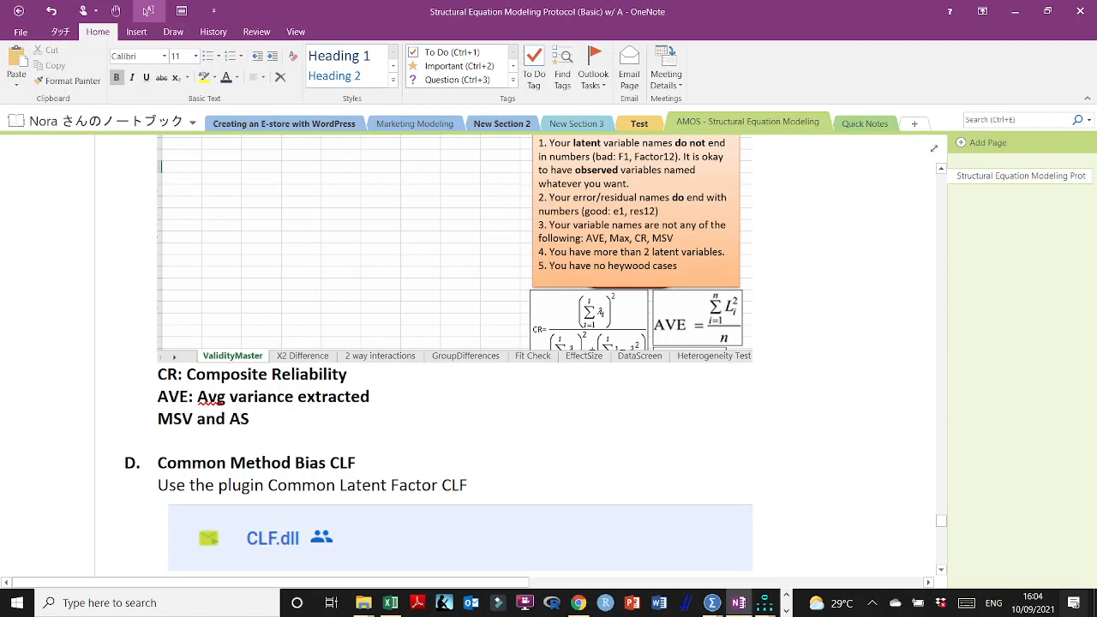
{"action": "type", "text": "V:"}
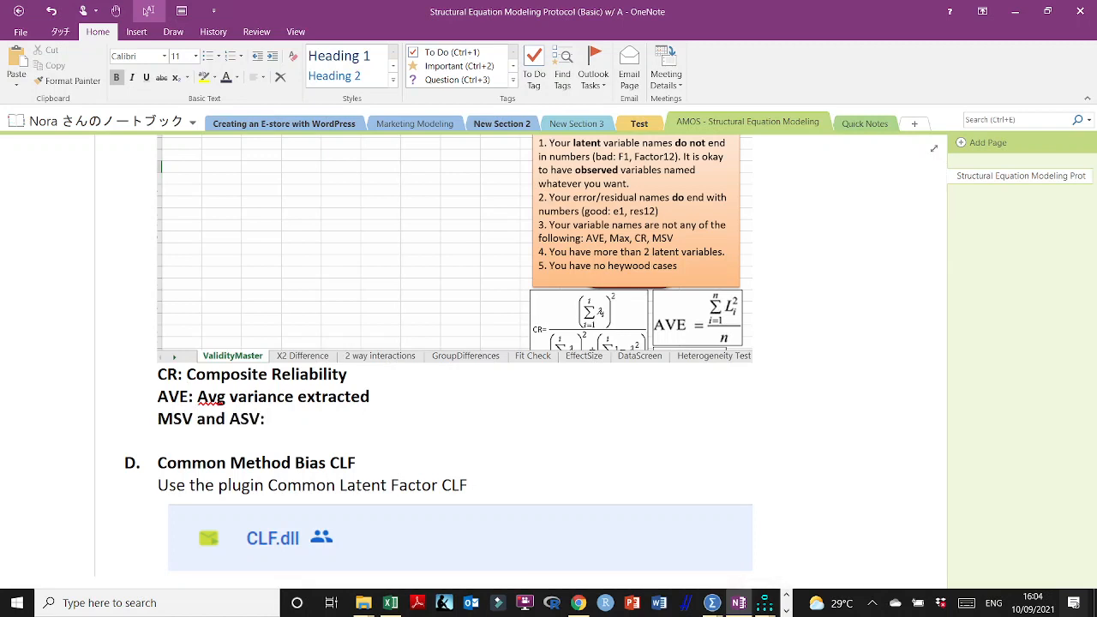
{"action": "type", "text": " Maximum"}
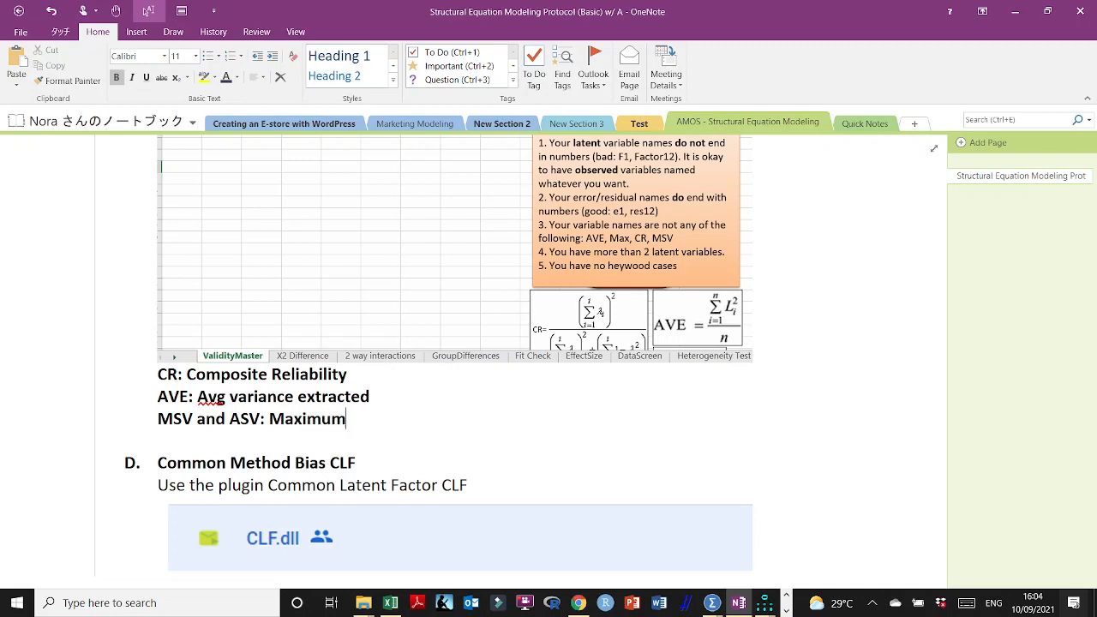
{"action": "type", "text": " and Avg"}
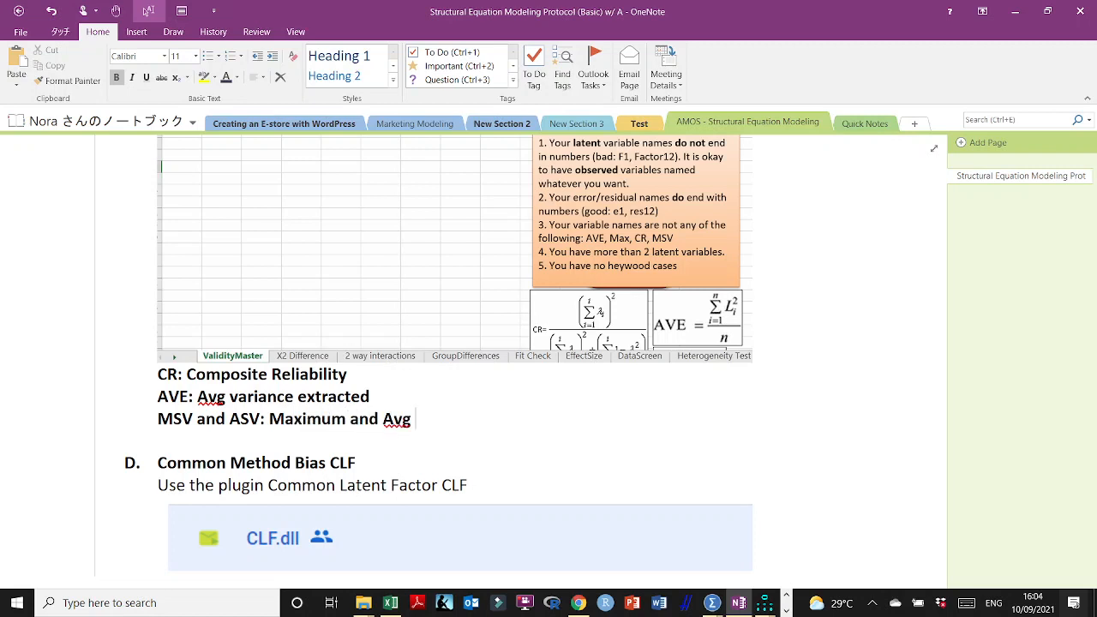
{"action": "type", "text": " shared var"}
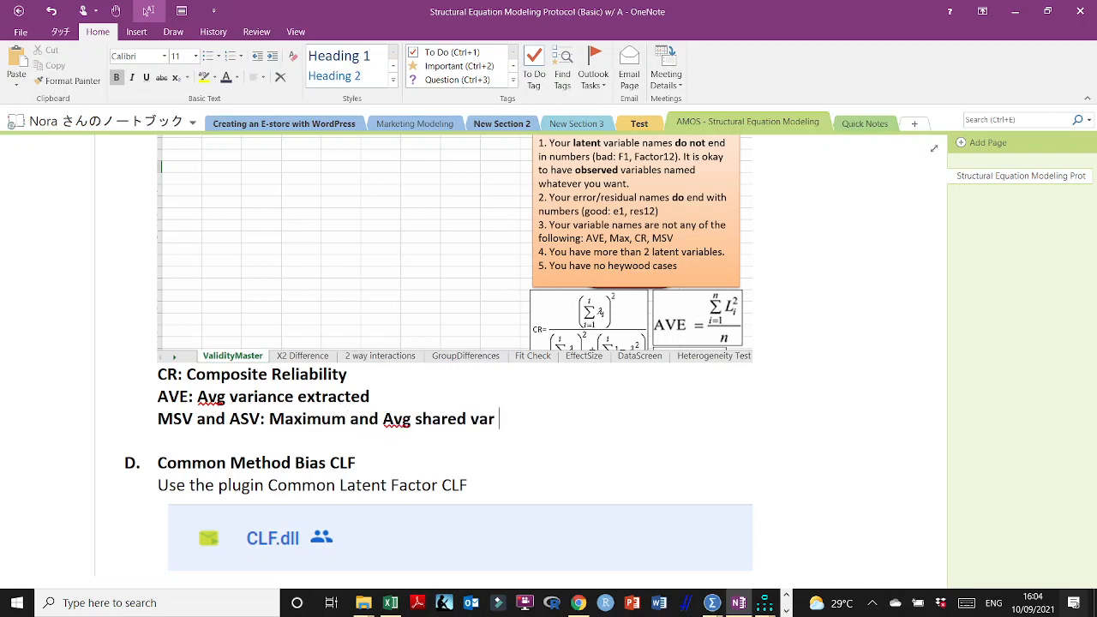
{"action": "type", "text": "iance"}
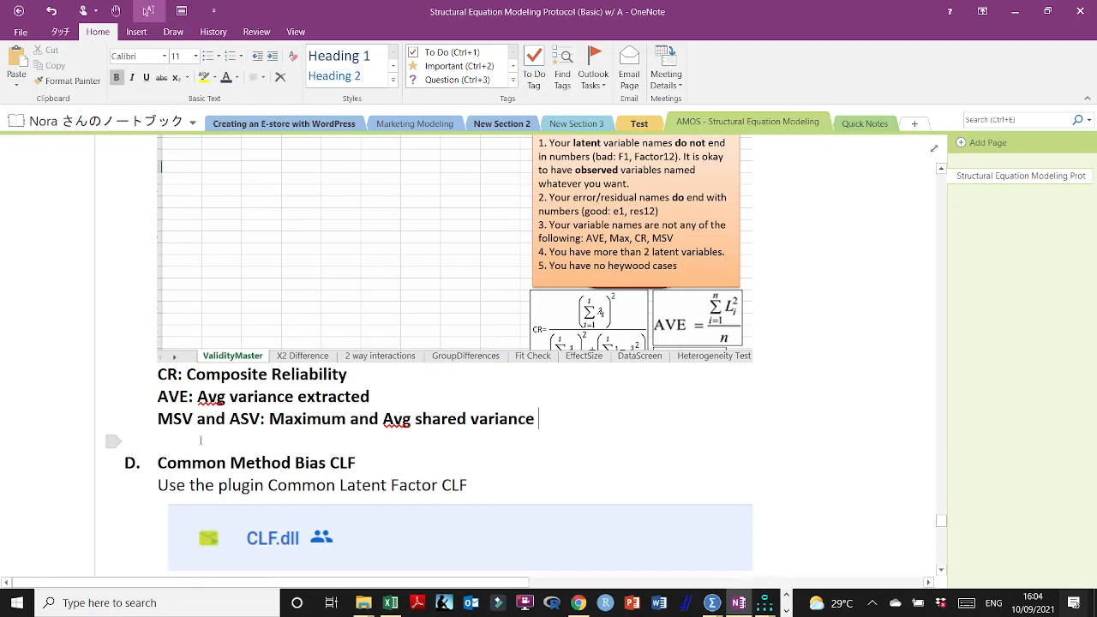
Step: Remove bold from the CR, AVE, and MSV and ASV lines and set their font size to 10
{"action": "left_click_drag", "start_coordinate": [544, 428], "coordinate": [158, 370]}
{"action": "key", "text": "ctrl+b"}
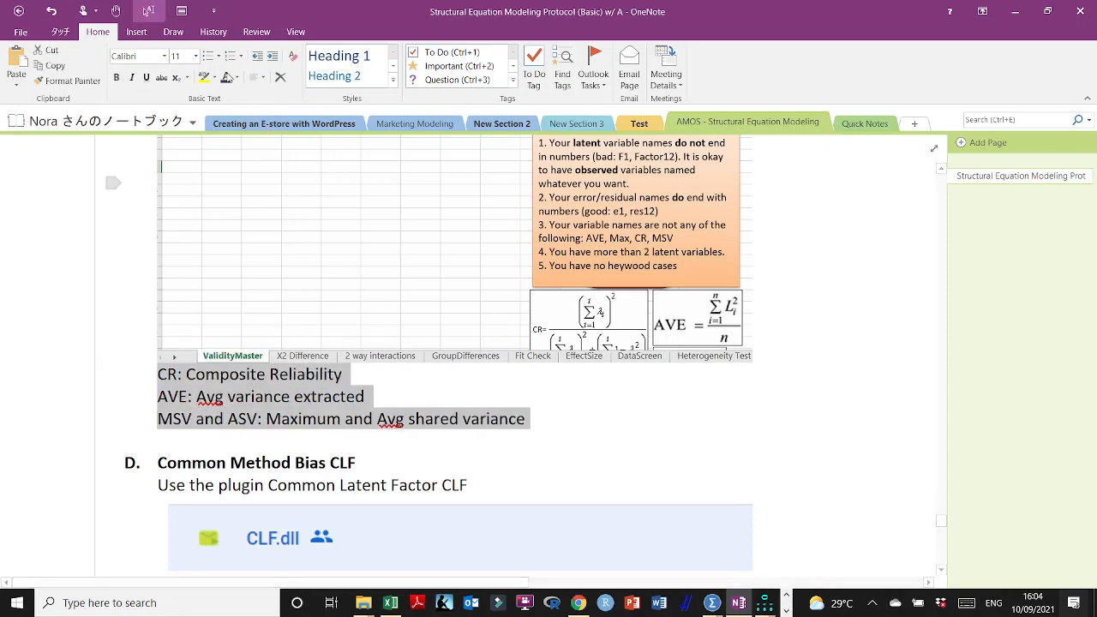
{"action": "left_click", "coordinate": [184, 55]}
{"action": "type", "text": "10"}
{"action": "key", "text": "Return"}
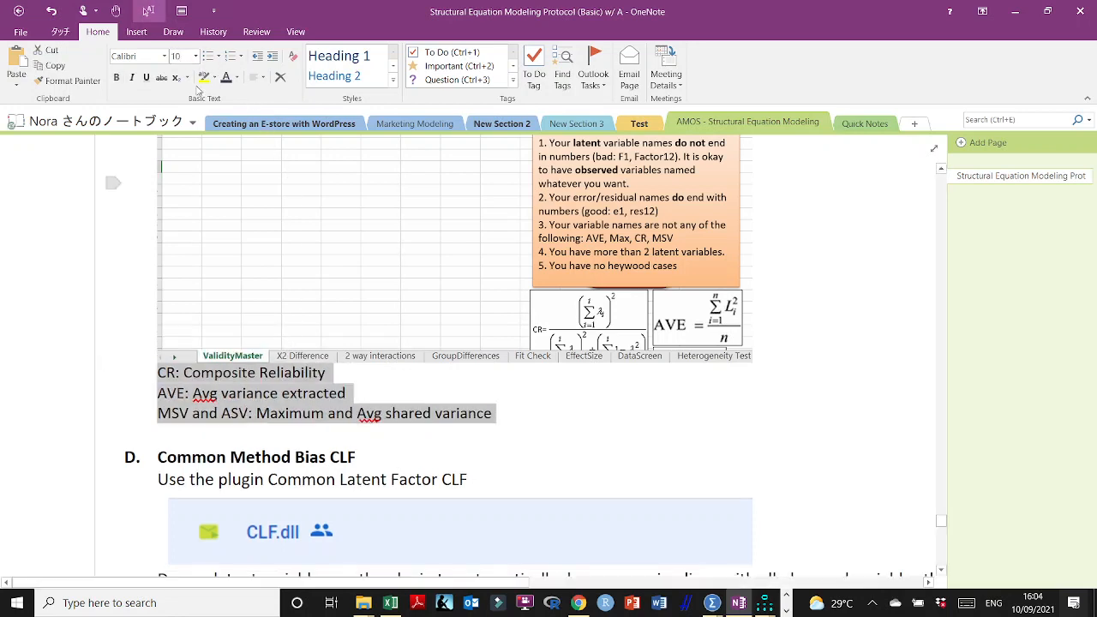
Step: Look up the literature notes on acceptable AVE and composite reliability levels at the end of the protocol page
{"action": "scroll", "coordinate": [421, 425], "scroll_direction": "down", "scroll_amount": 20}
{"action": "scroll", "coordinate": [422, 426], "scroll_direction": "down", "scroll_amount": 5}
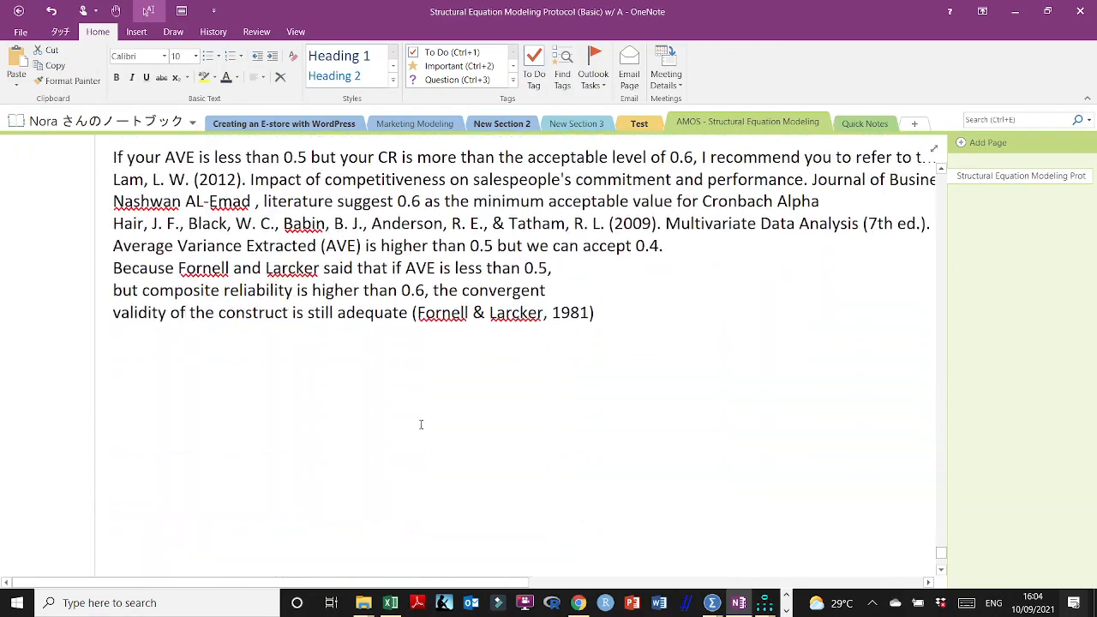
Step: Cut the literature notes on acceptable AVE and CR levels from the end of the protocol page
{"action": "scroll", "coordinate": [422, 426], "scroll_direction": "up", "scroll_amount": 1}
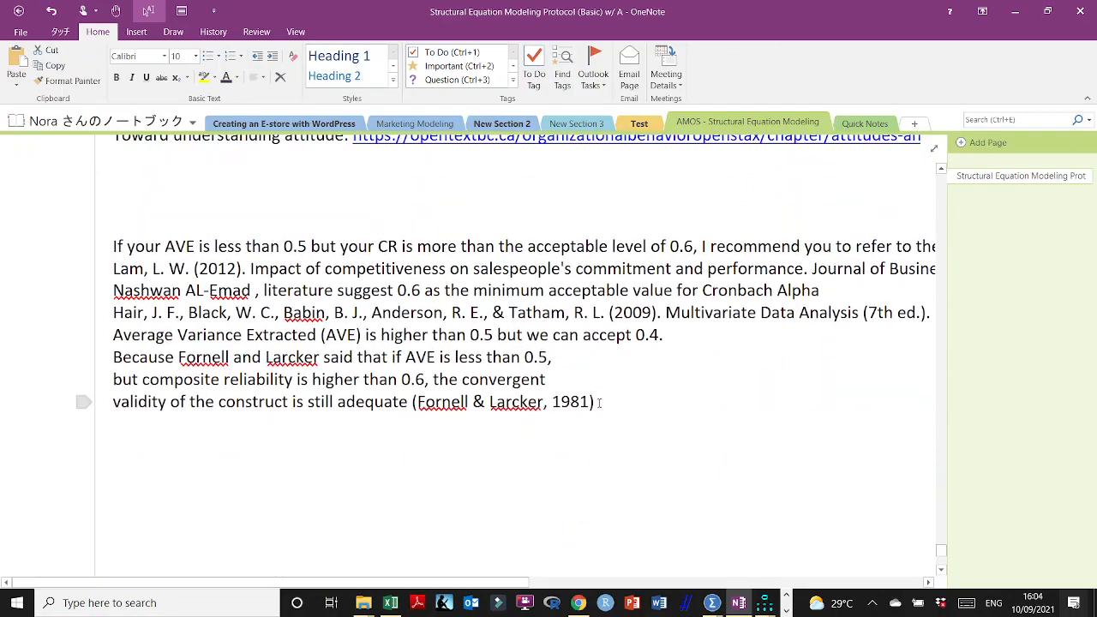
{"action": "left_click_drag", "start_coordinate": [599, 402], "coordinate": [96, 240]}
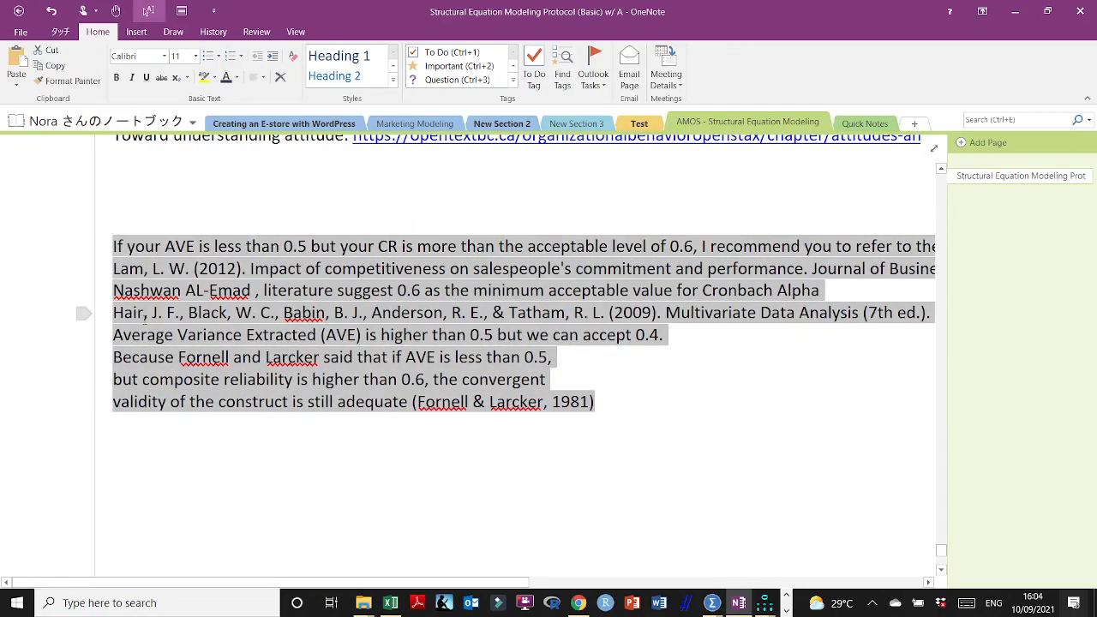
{"action": "scroll", "coordinate": [155, 343], "scroll_direction": "up", "scroll_amount": 4}
{"action": "scroll", "coordinate": [155, 343], "scroll_direction": "down", "scroll_amount": 1}
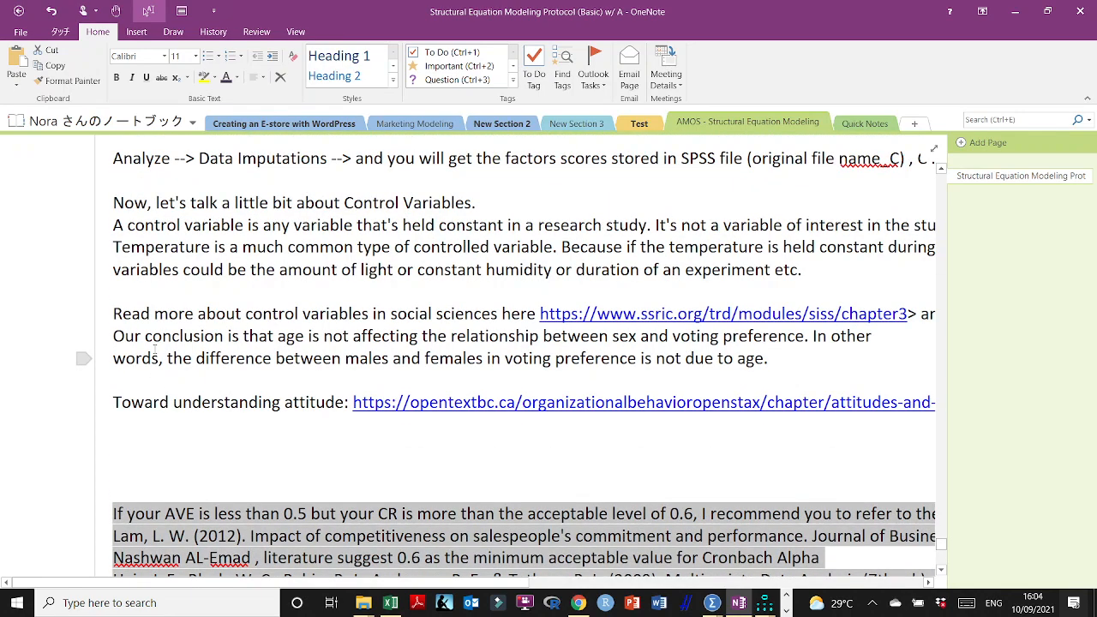
{"action": "left_click", "coordinate": [231, 438]}
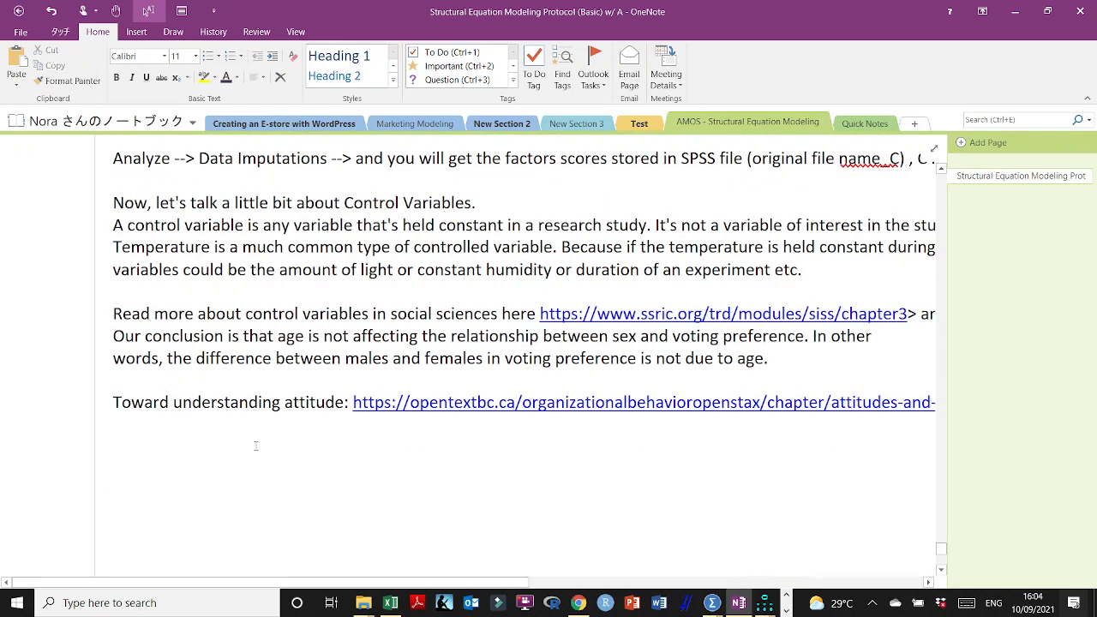
Step: Paste the cut AVE and CR literature notes below the MSV and ASV line, above section D, Common Method Bias CLF
{"action": "scroll", "coordinate": [232, 437], "scroll_direction": "up", "scroll_amount": 12}
{"action": "scroll", "coordinate": [255, 446], "scroll_direction": "up", "scroll_amount": 1}
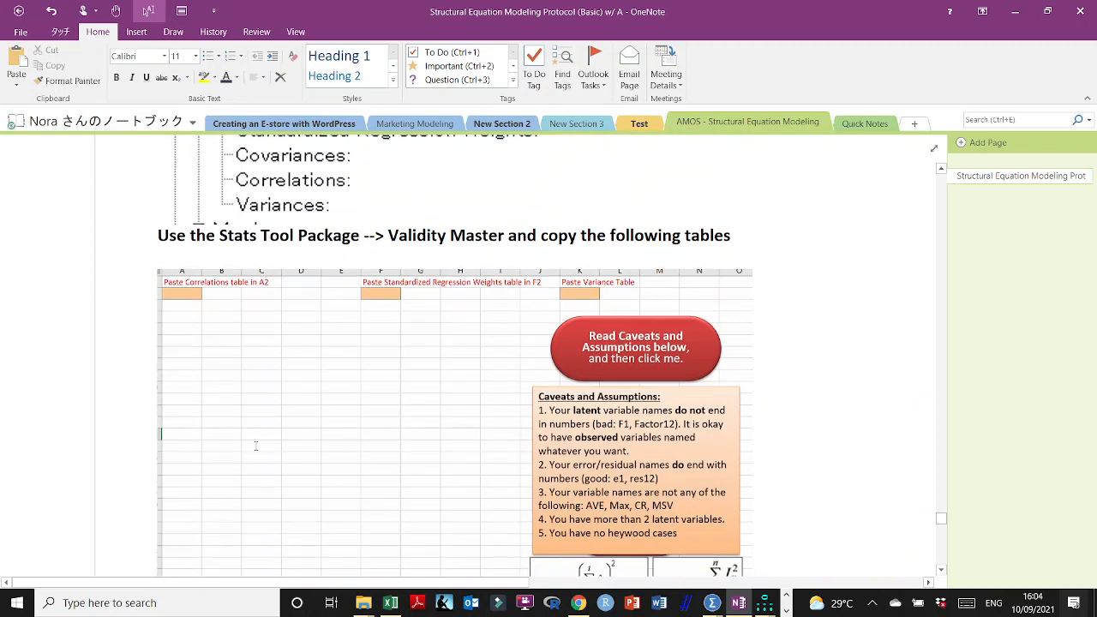
{"action": "scroll", "coordinate": [255, 445], "scroll_direction": "down", "scroll_amount": 10}
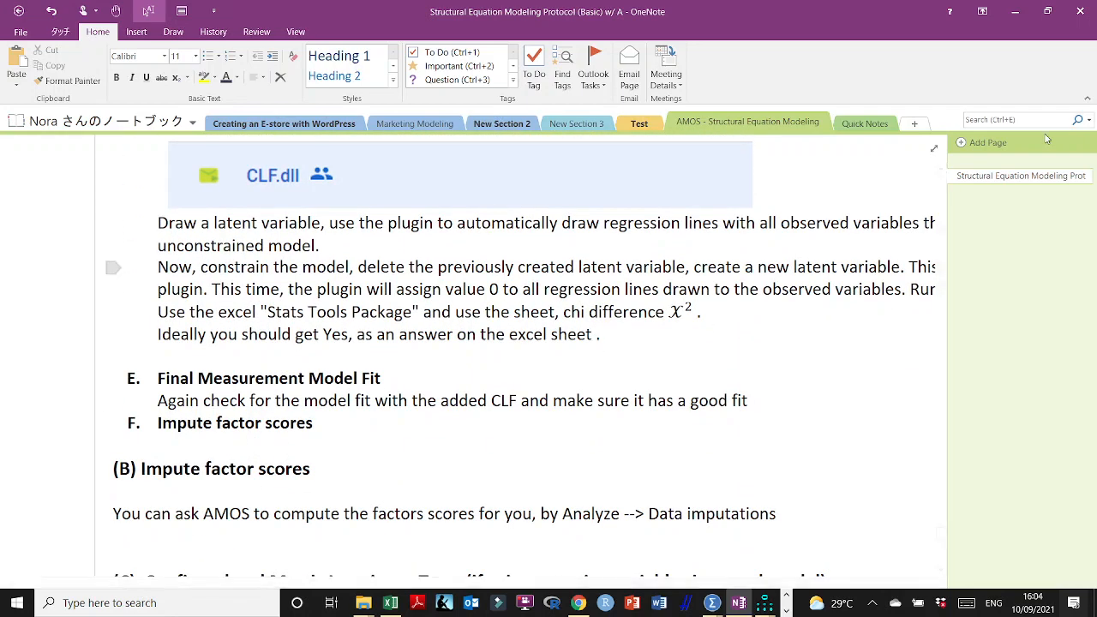
{"action": "left_click", "coordinate": [935, 149]}
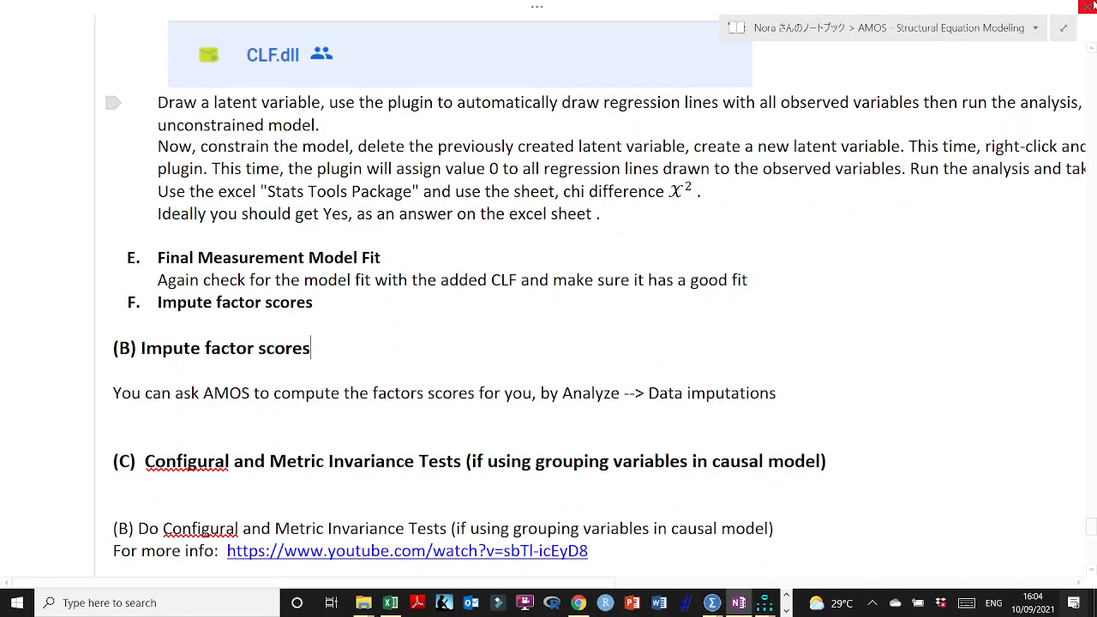
{"action": "left_click", "coordinate": [1063, 27]}
{"action": "scroll", "coordinate": [373, 348], "scroll_direction": "up", "scroll_amount": 5}
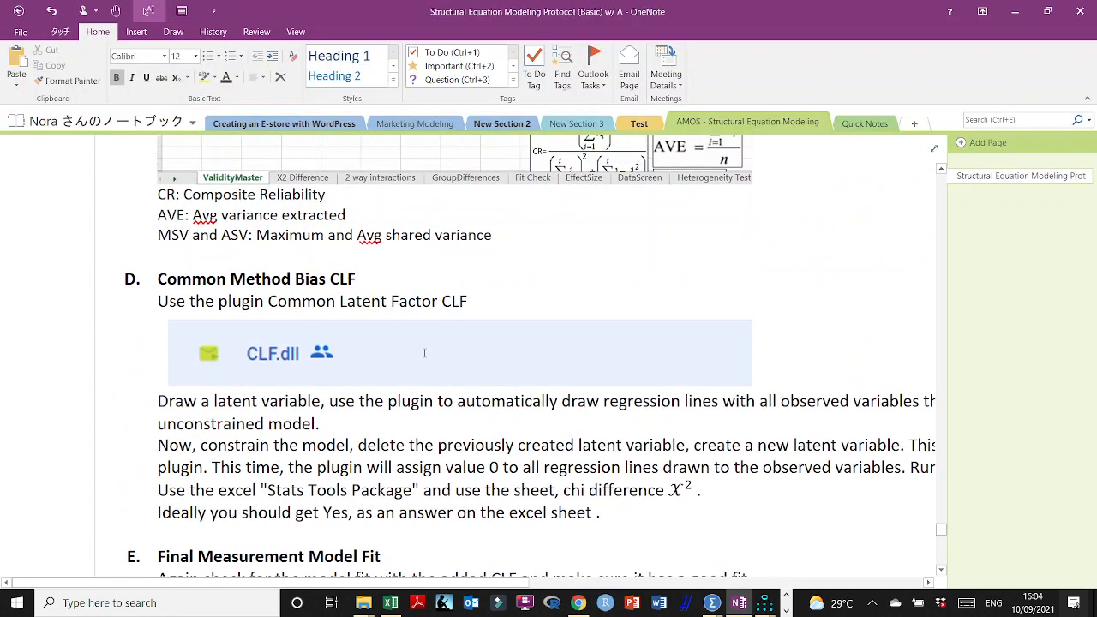
{"action": "left_click", "coordinate": [373, 348]}
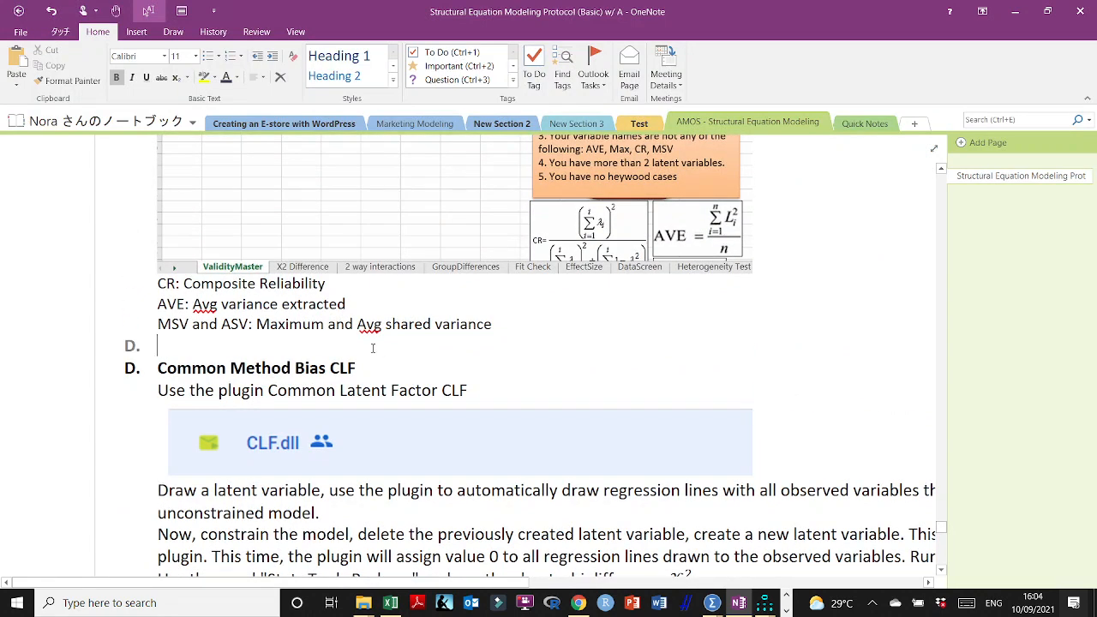
{"action": "key", "text": "Return"}
{"action": "key", "text": "Return"}
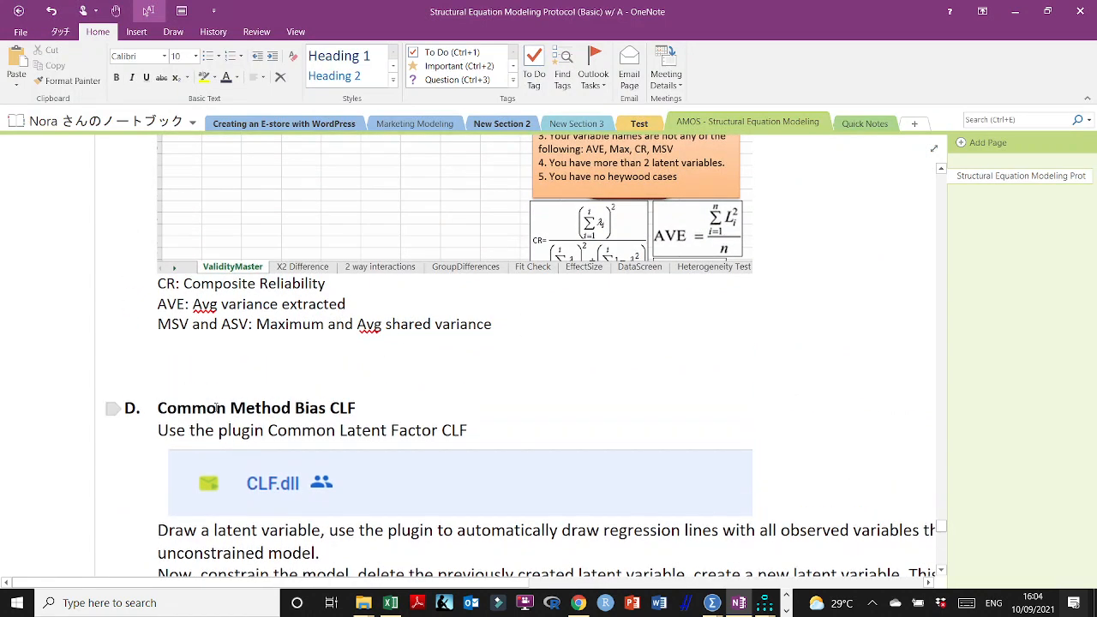
{"action": "key", "text": "ctrl+v"}
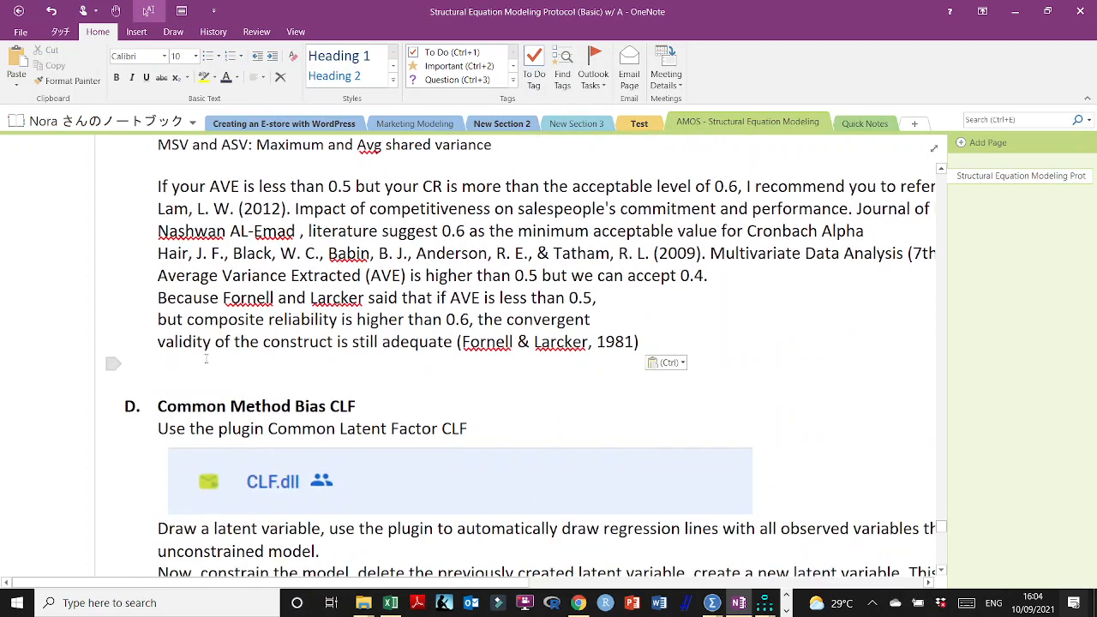
Step: Check the AVE values of CTrust and Risk in the Stats Tools Package workbook against the 0.5 level in the notes, and return to OneNote
{"action": "scroll", "coordinate": [206, 358], "scroll_direction": "up", "scroll_amount": 2}
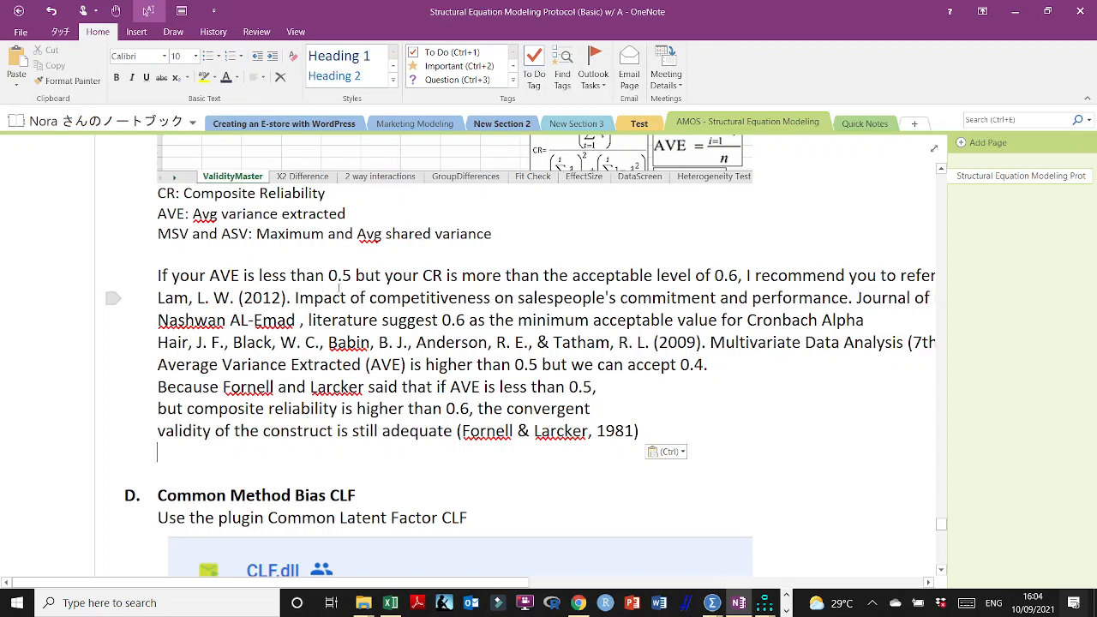
{"action": "left_click_drag", "start_coordinate": [353, 275], "coordinate": [293, 276]}
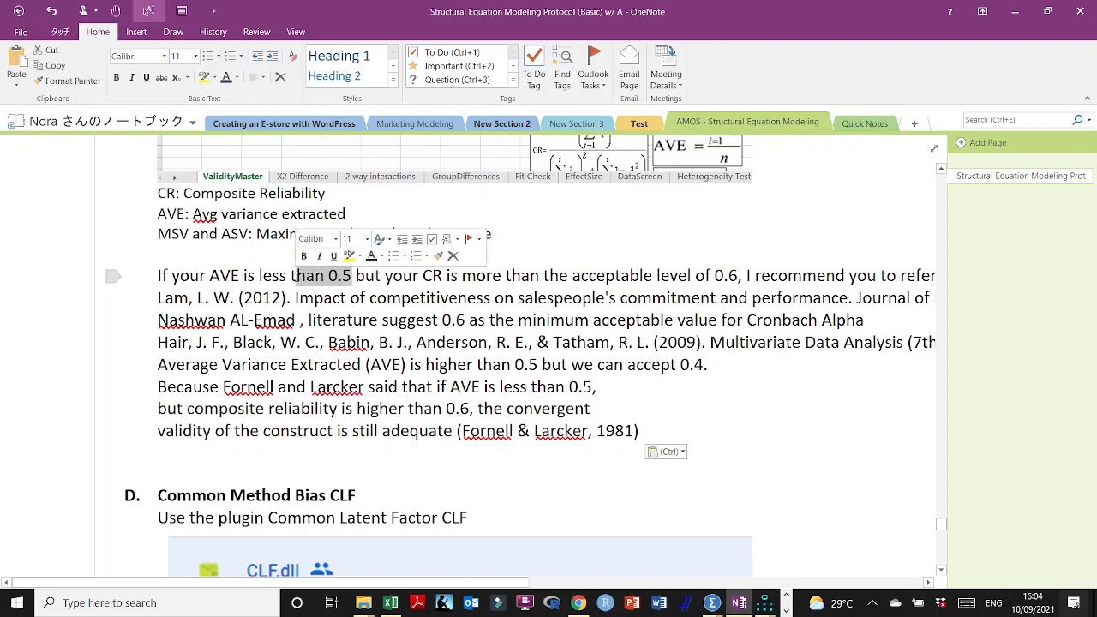
{"action": "left_click", "coordinate": [390, 603]}
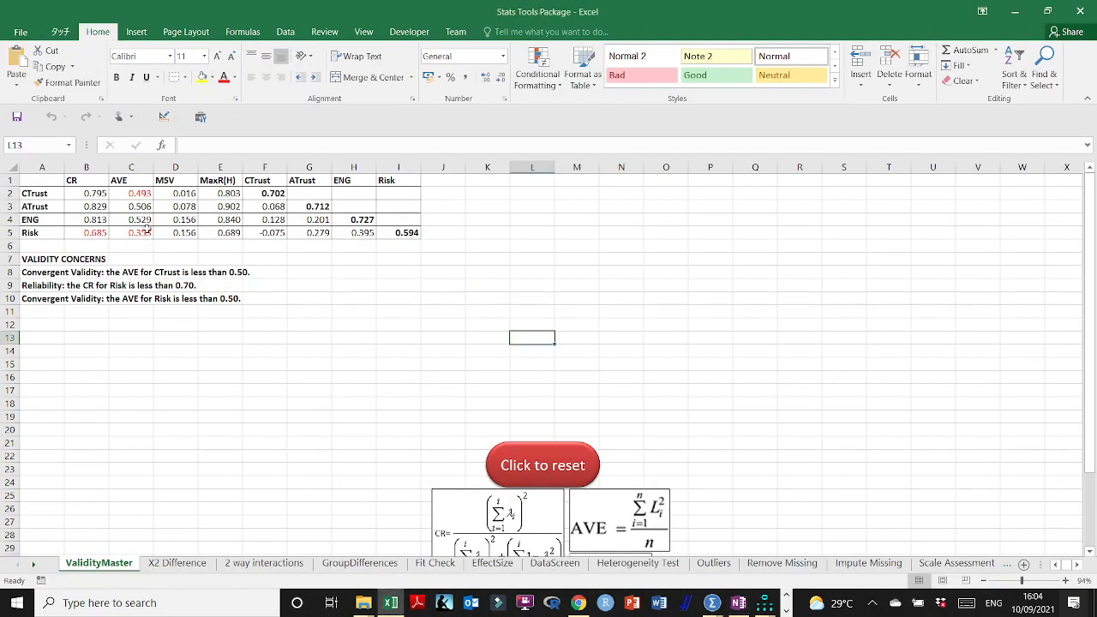
{"action": "left_click", "coordinate": [140, 194]}
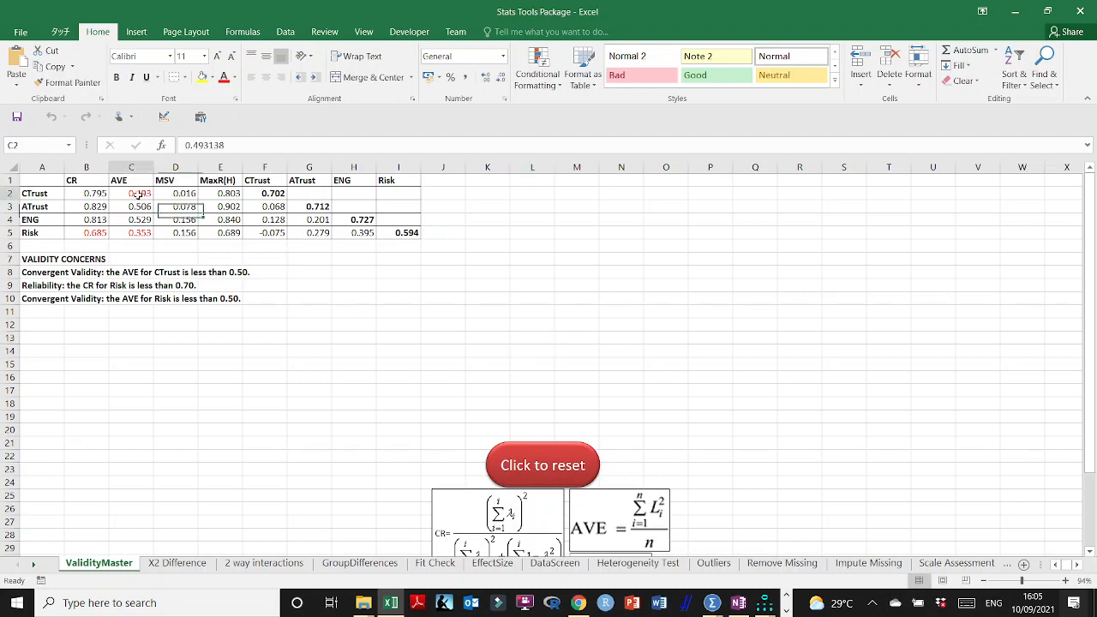
{"action": "left_click", "coordinate": [131, 233]}
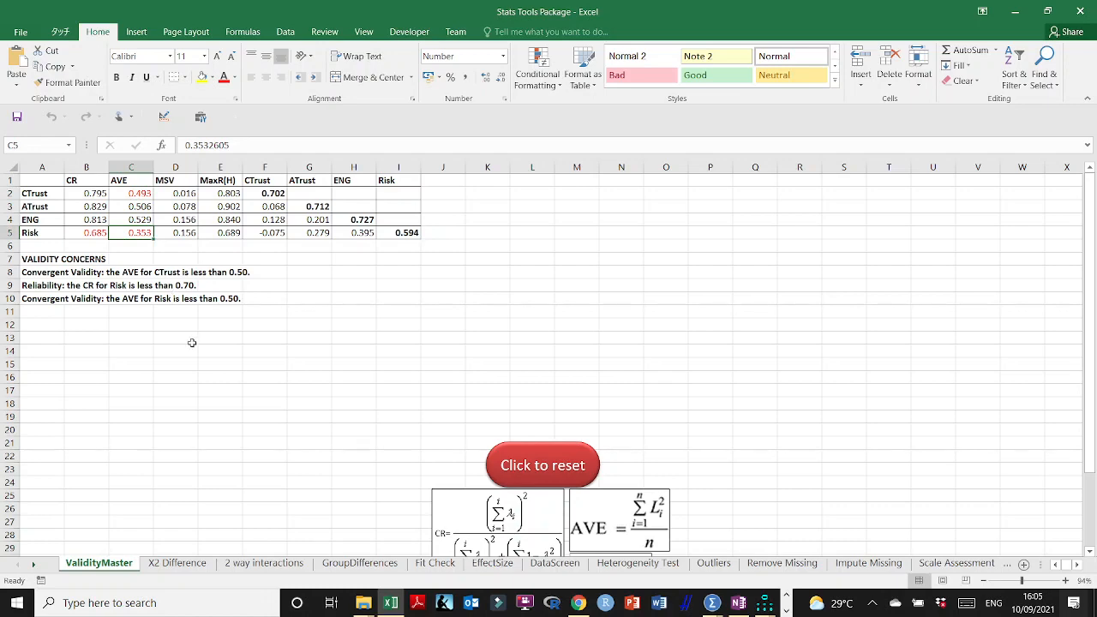
{"action": "left_click", "coordinate": [1017, 10]}
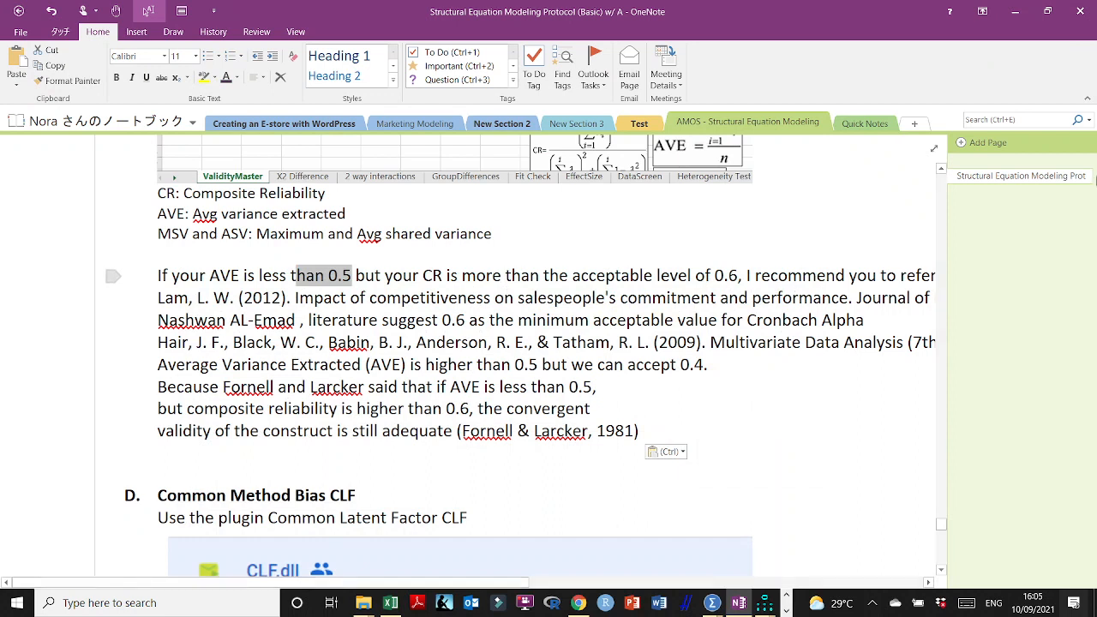
Step: Split the 2009 reference before "Multivariate Data Analysis (7th ed.)", leaving a blank line between the two parts
{"action": "left_click", "coordinate": [982, 142]}
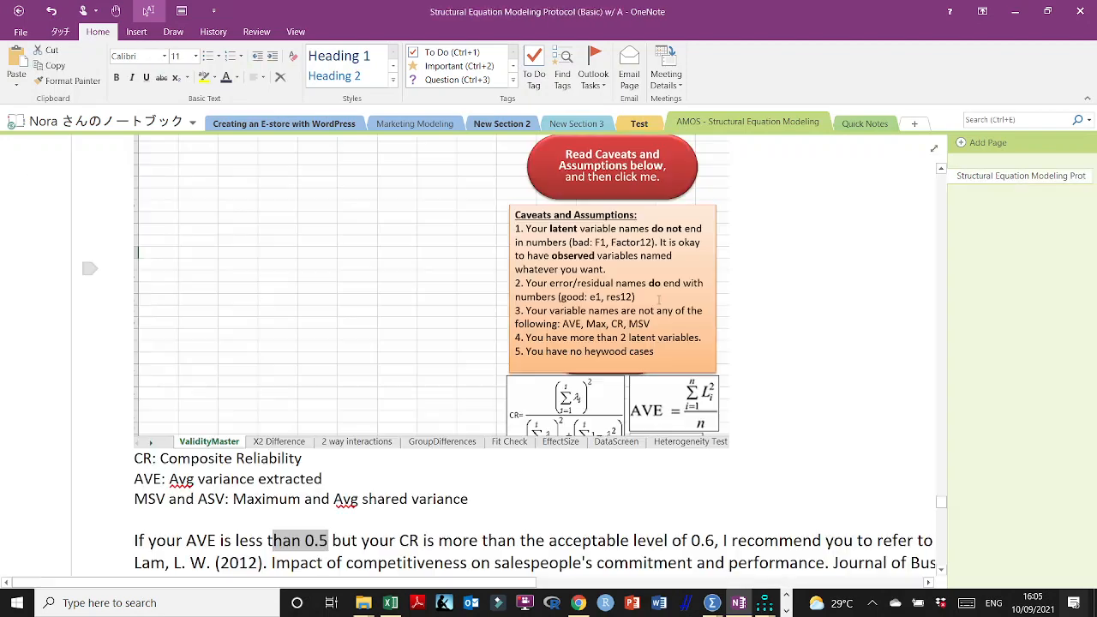
{"action": "key", "text": "ctrl+z"}
{"action": "scroll", "coordinate": [597, 405], "scroll_direction": "down", "scroll_amount": 6}
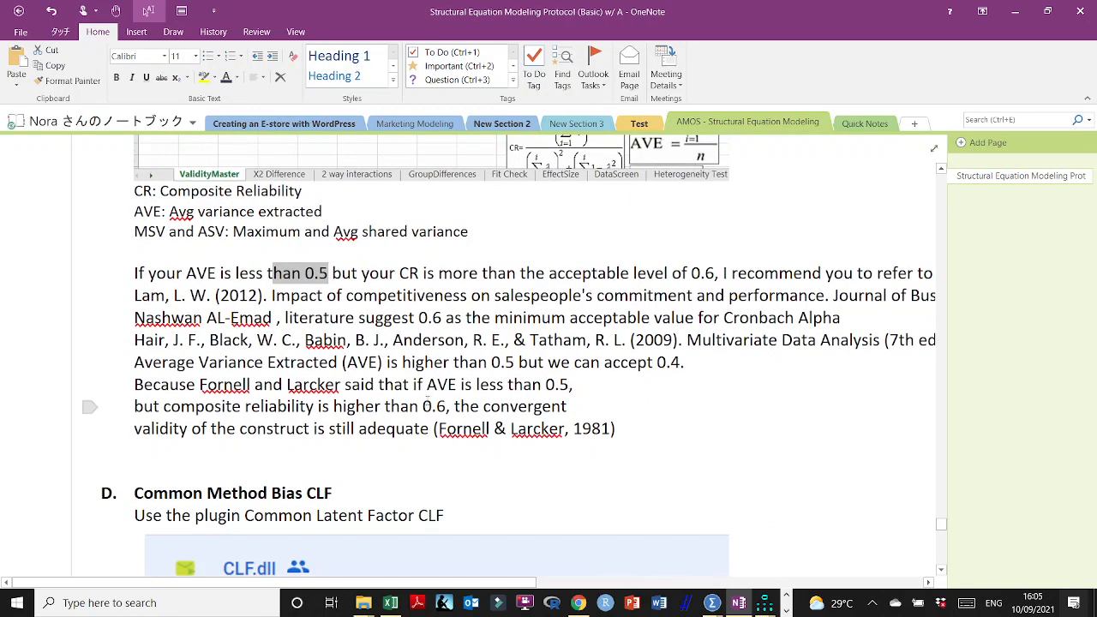
{"action": "left_click", "coordinate": [617, 300]}
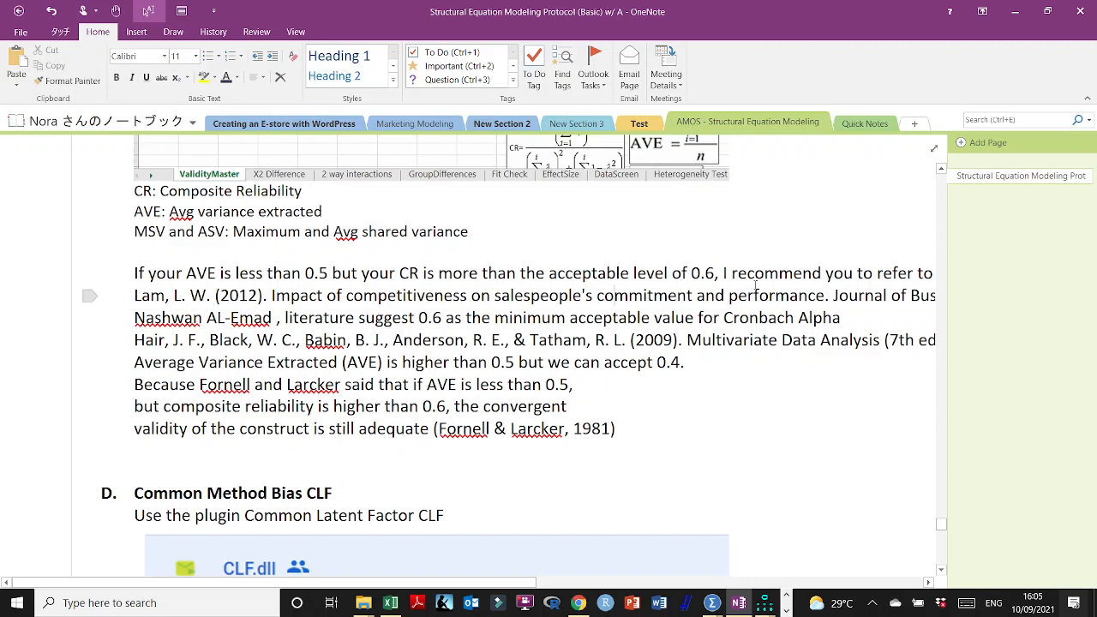
{"action": "left_click", "coordinate": [172, 296]}
{"action": "left_click_drag", "start_coordinate": [263, 295], "coordinate": [134, 296]}
{"action": "left_click", "coordinate": [134, 296]}
{"action": "left_click", "coordinate": [686, 340]}
{"action": "key", "text": "Return"}
{"action": "key", "text": "Return"}
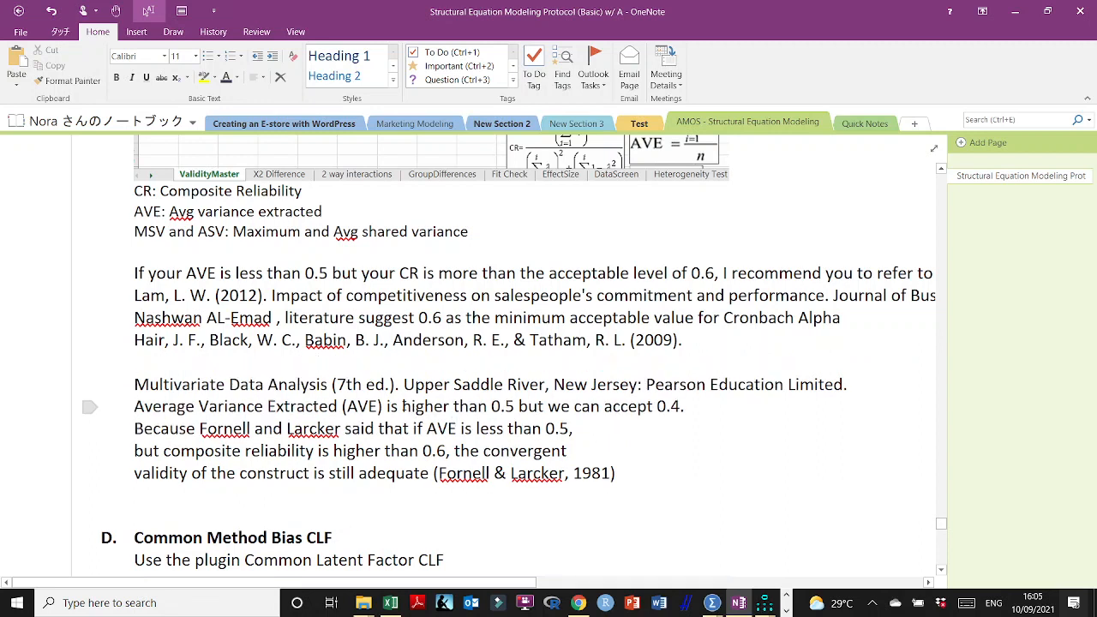
Step: Make "AVE" and "higher than 0.5" bold in the Average Variance Extracted line of the notes
{"action": "left_click_drag", "start_coordinate": [351, 408], "coordinate": [380, 408]}
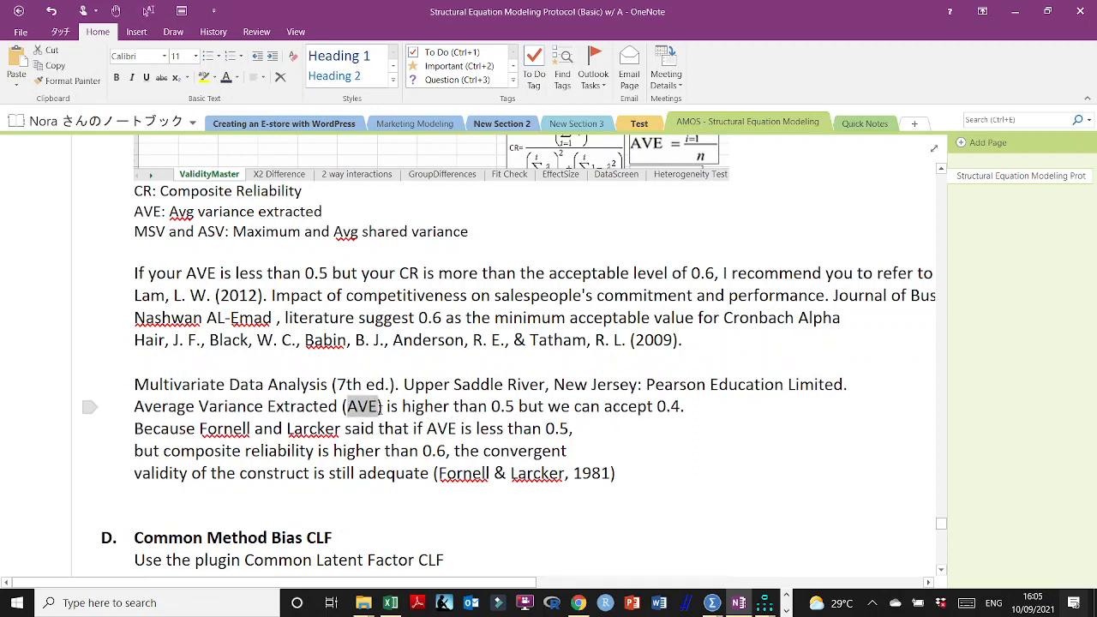
{"action": "key", "text": "ctrl+b"}
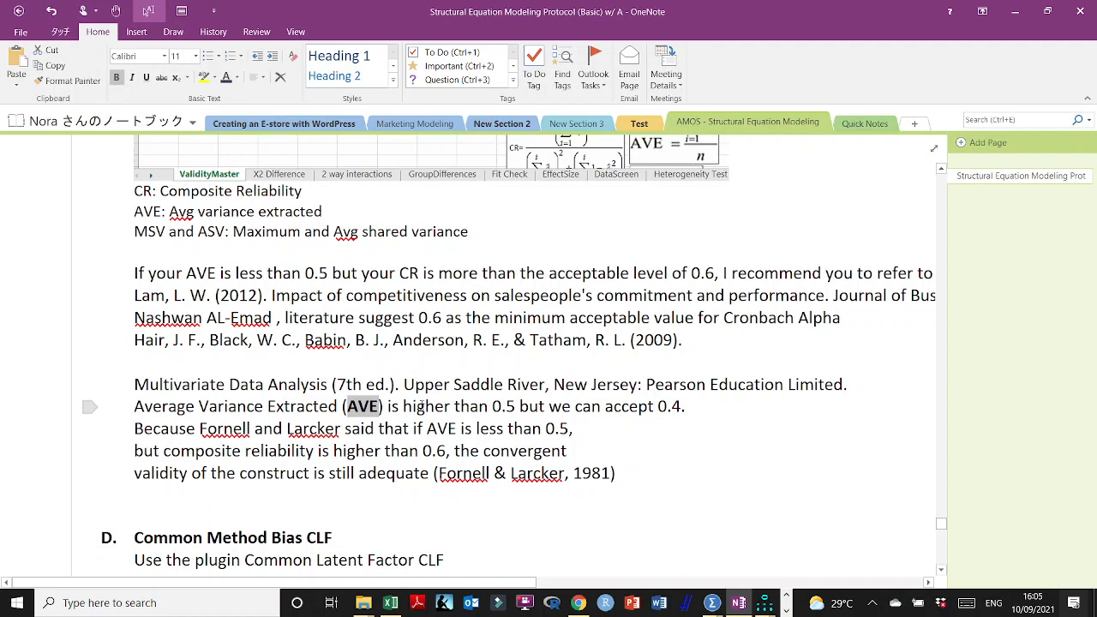
{"action": "left_click_drag", "start_coordinate": [403, 409], "coordinate": [519, 408]}
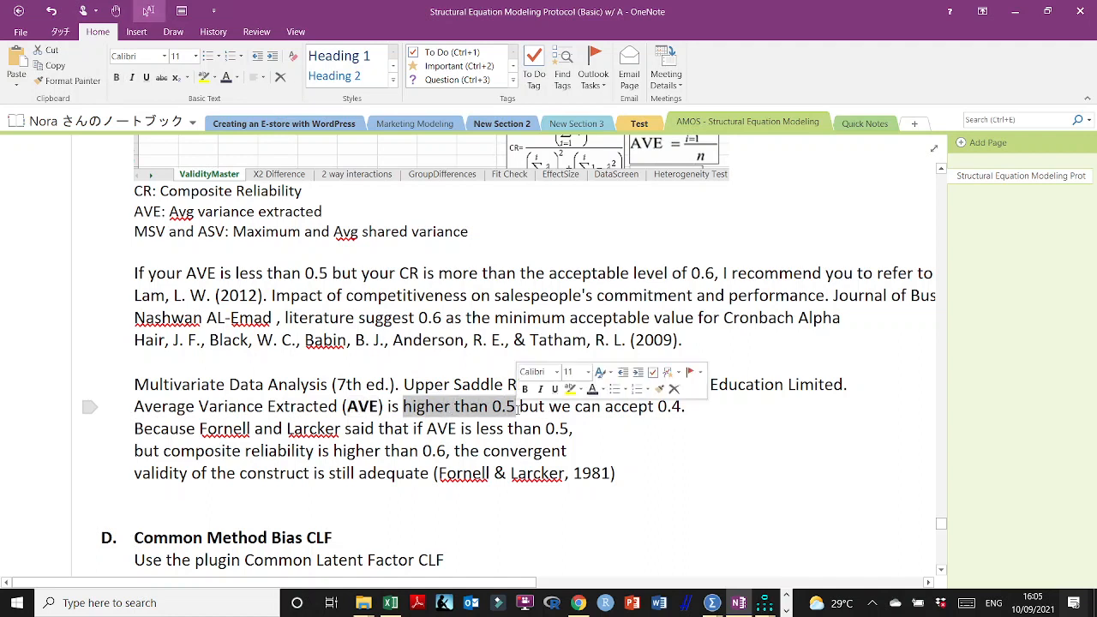
{"action": "key", "text": "ctrl+b"}
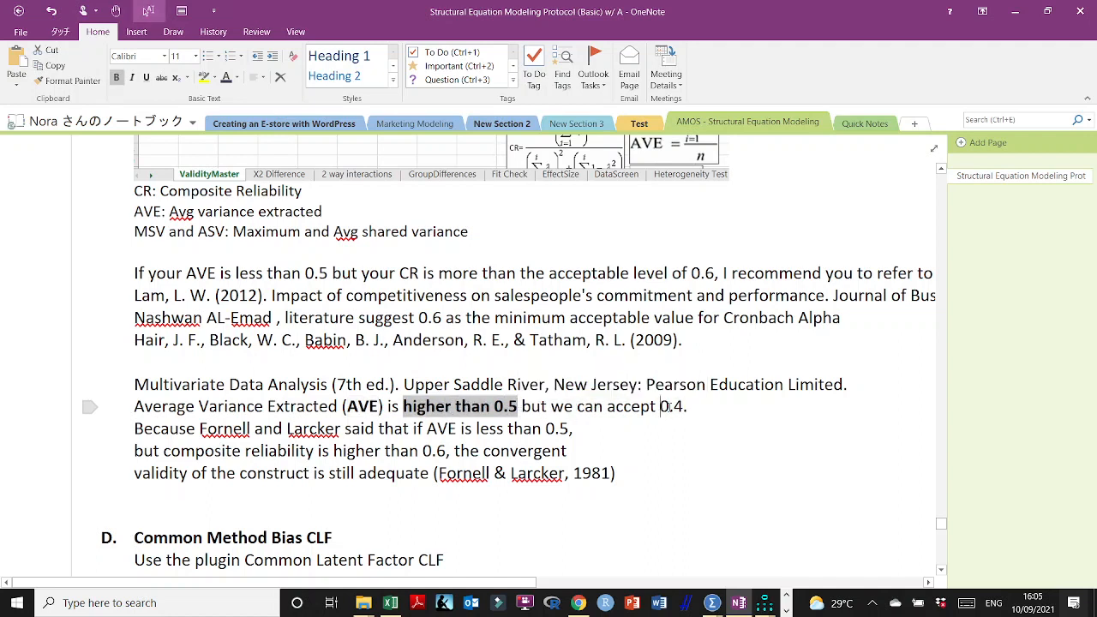
{"action": "left_click_drag", "start_coordinate": [659, 409], "coordinate": [690, 408]}
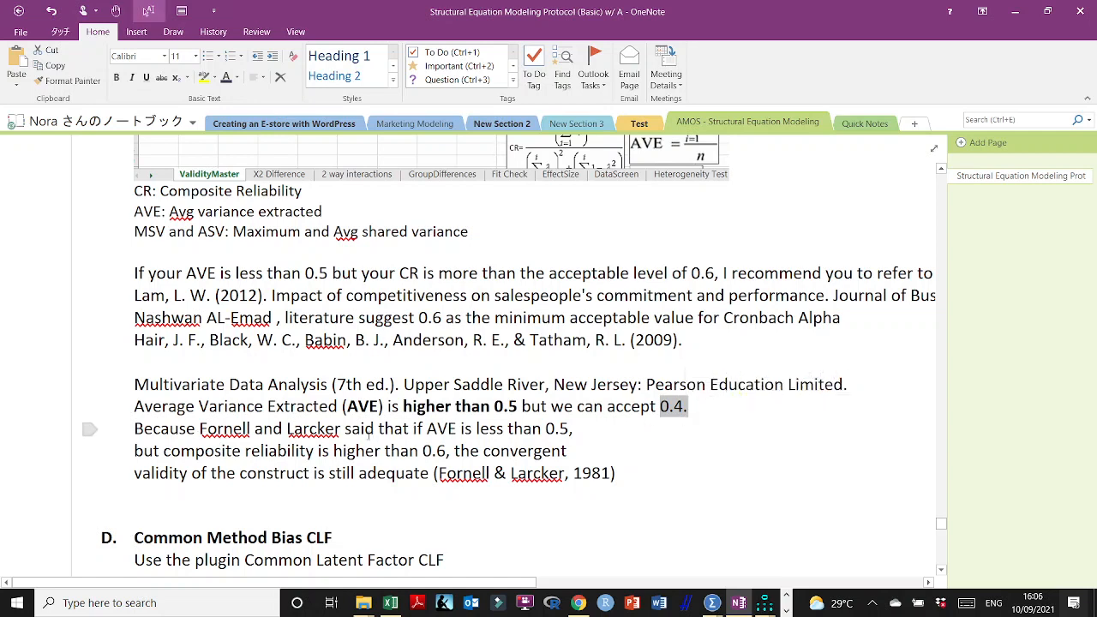
Step: Make "AVE is less than 0.5", "composite reliability", "higher" and "0.6" bold in the sentence on adequate convergent validity
{"action": "left_click_drag", "start_coordinate": [427, 428], "coordinate": [571, 430]}
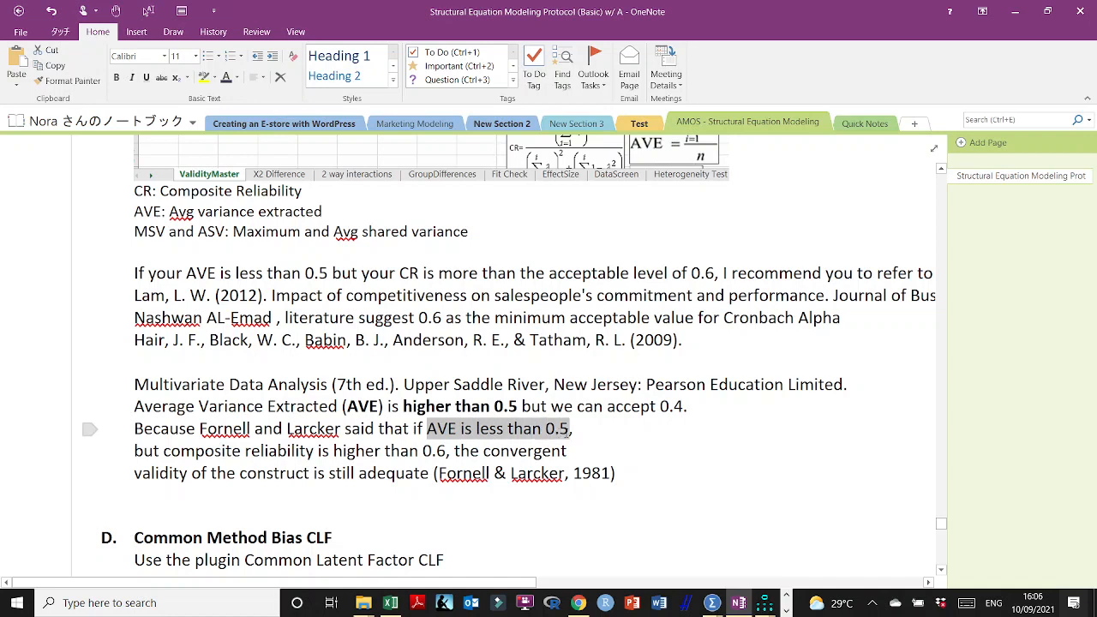
{"action": "key", "text": "ctrl+b"}
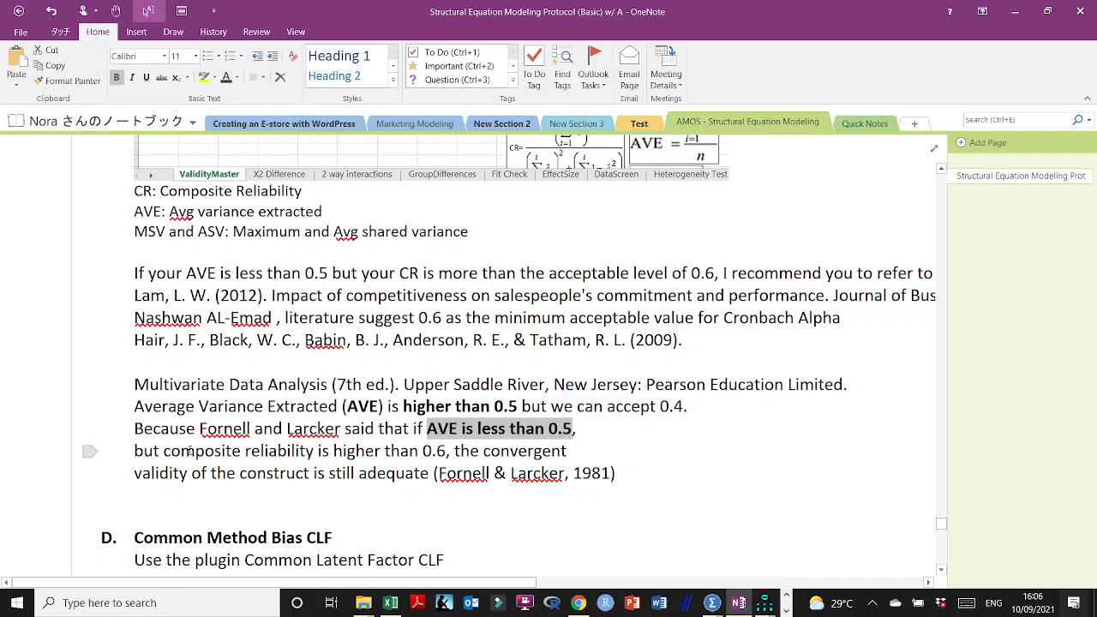
{"action": "left_click_drag", "start_coordinate": [166, 451], "coordinate": [316, 451]}
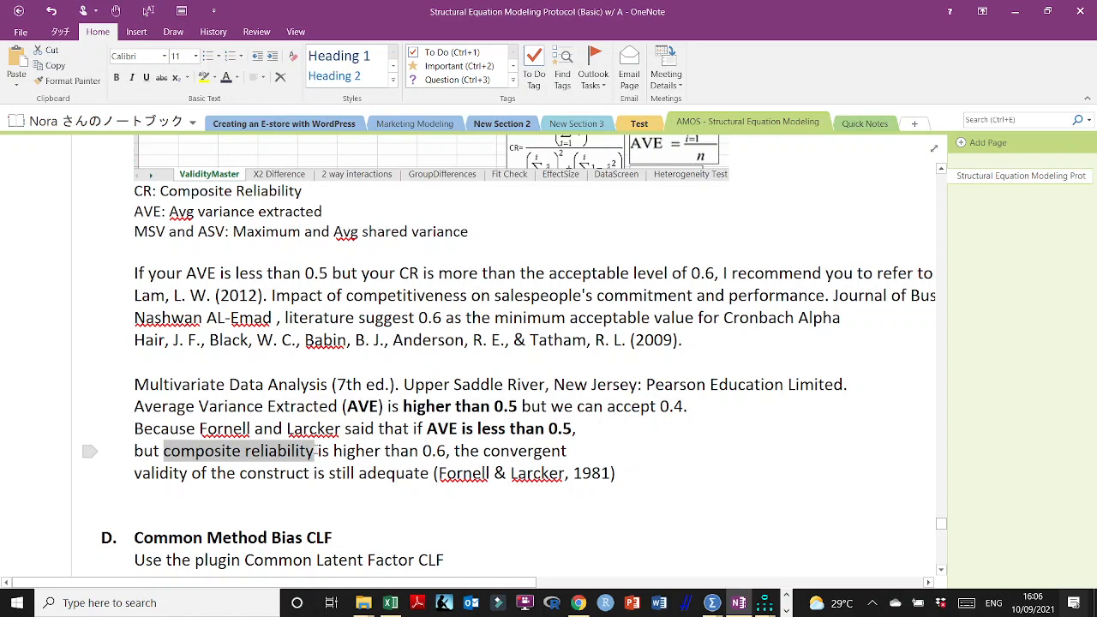
{"action": "key", "text": "ctrl+b"}
{"action": "double_click", "coordinate": [361, 451]}
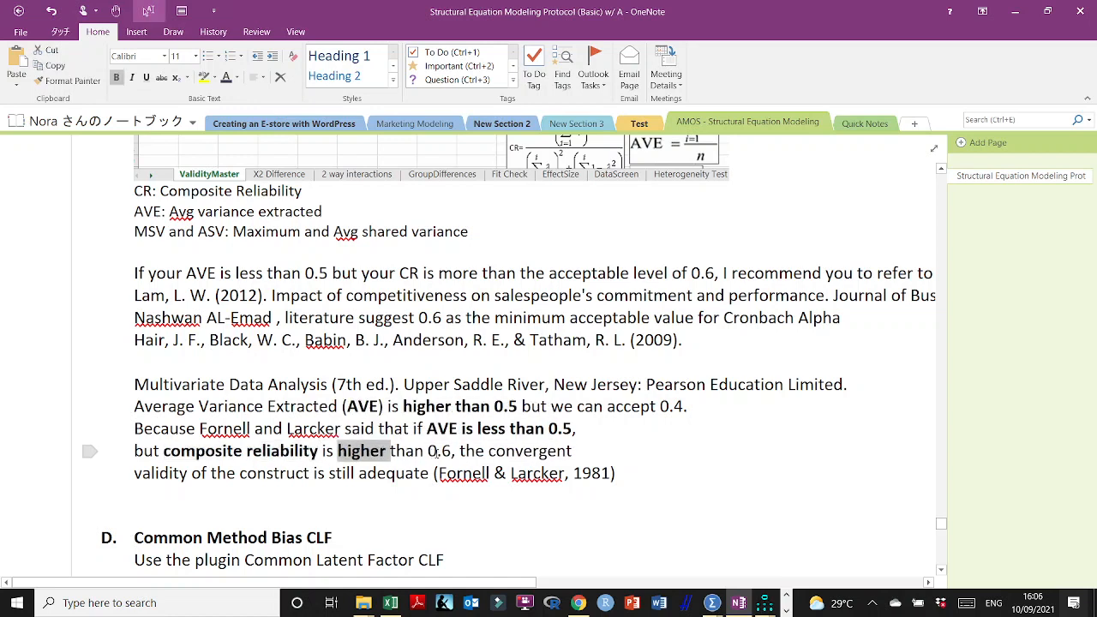
{"action": "double_click", "coordinate": [439, 451]}
{"action": "key", "text": "ctrl+b"}
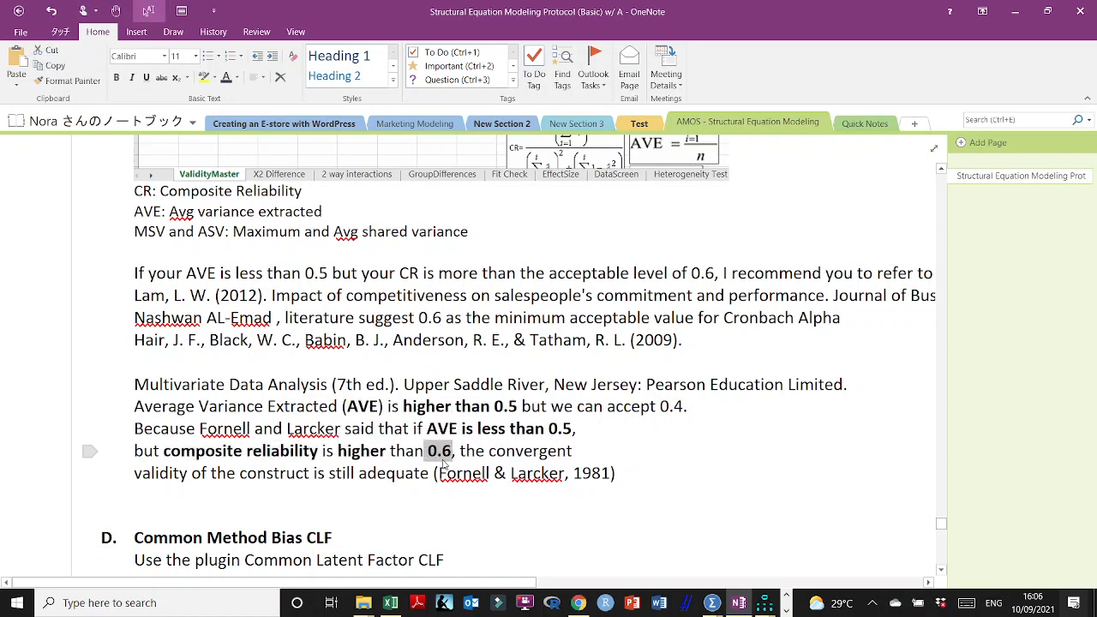
Step: Switch to the Stats Tools Package workbook in Excel and compare the CR and AVE values of CTrust
{"action": "left_click", "coordinate": [418, 486]}
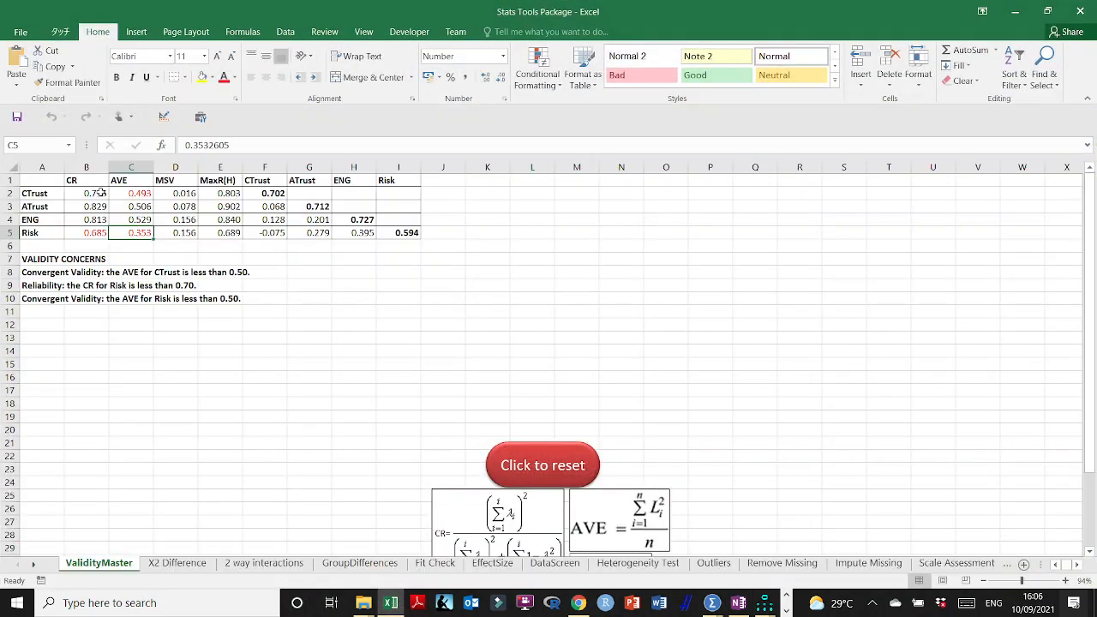
{"action": "left_click_drag", "start_coordinate": [129, 194], "coordinate": [89, 195]}
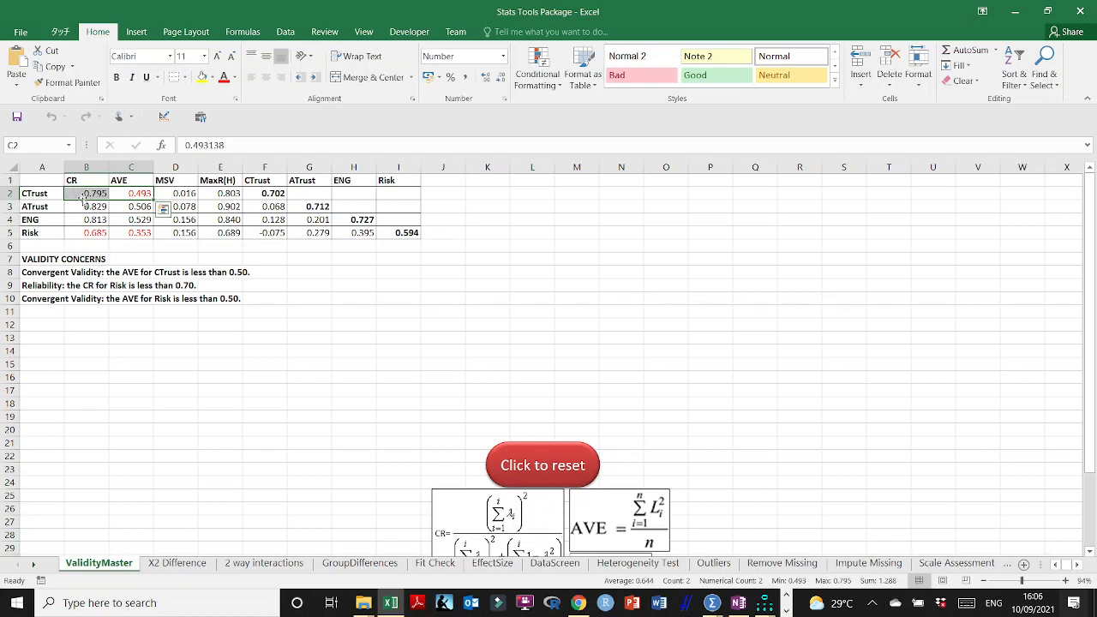
{"action": "left_click", "coordinate": [136, 193]}
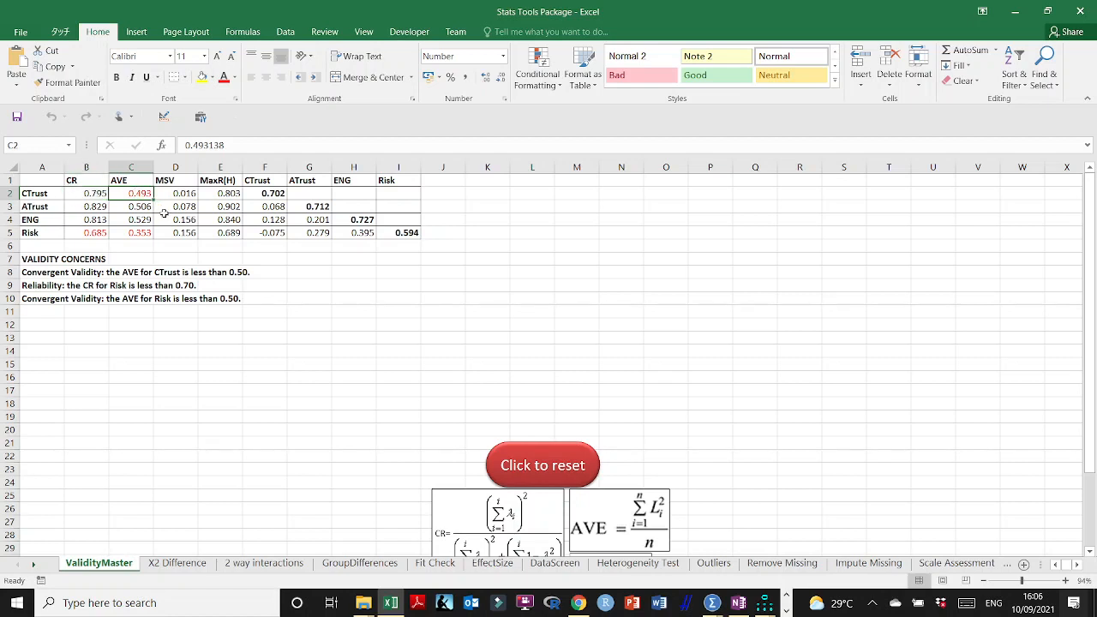
{"action": "left_click_drag", "start_coordinate": [94, 194], "coordinate": [121, 198]}
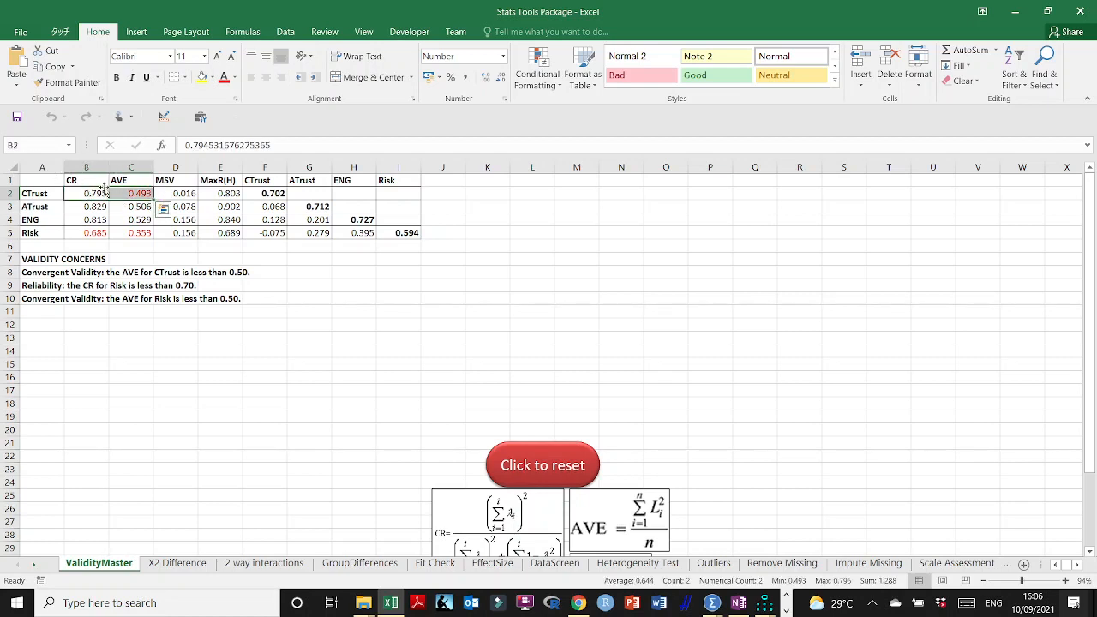
Step: Compare the CR and AVE values of Risk with the AVE and composite reliability thresholds noted in OneNote
{"action": "left_click_drag", "start_coordinate": [129, 234], "coordinate": [100, 233]}
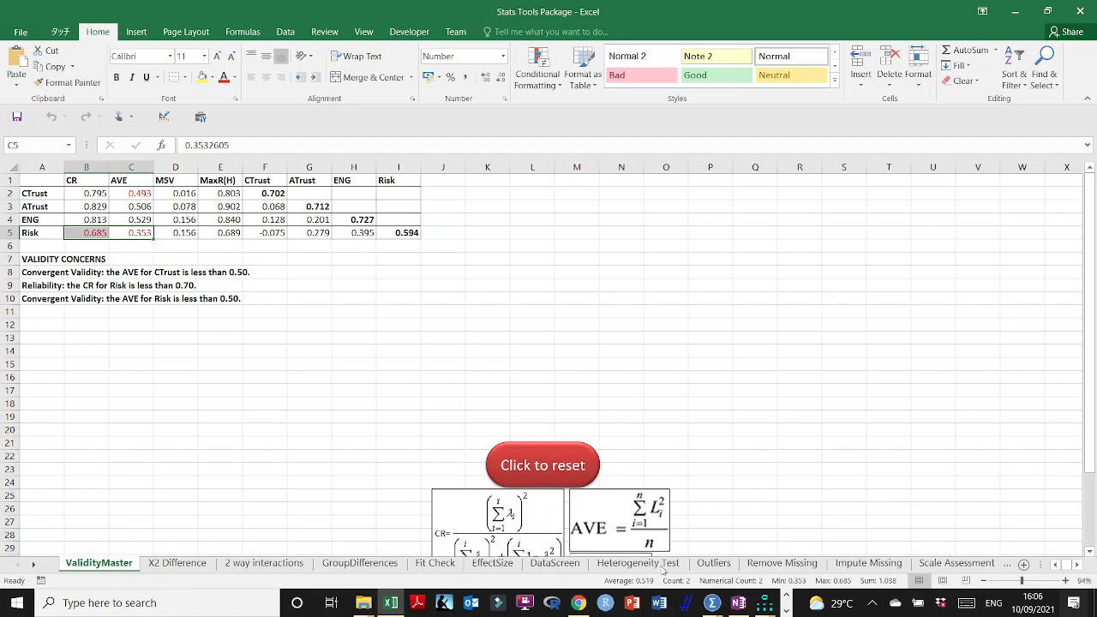
{"action": "left_click", "coordinate": [739, 602]}
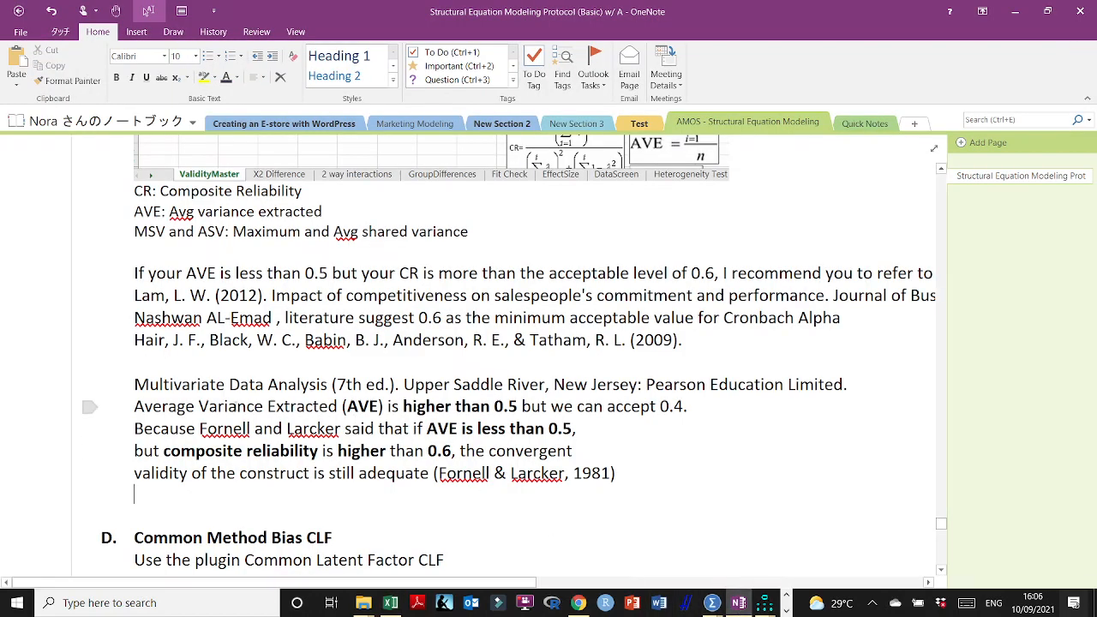
{"action": "left_click_drag", "start_coordinate": [228, 406], "coordinate": [428, 455]}
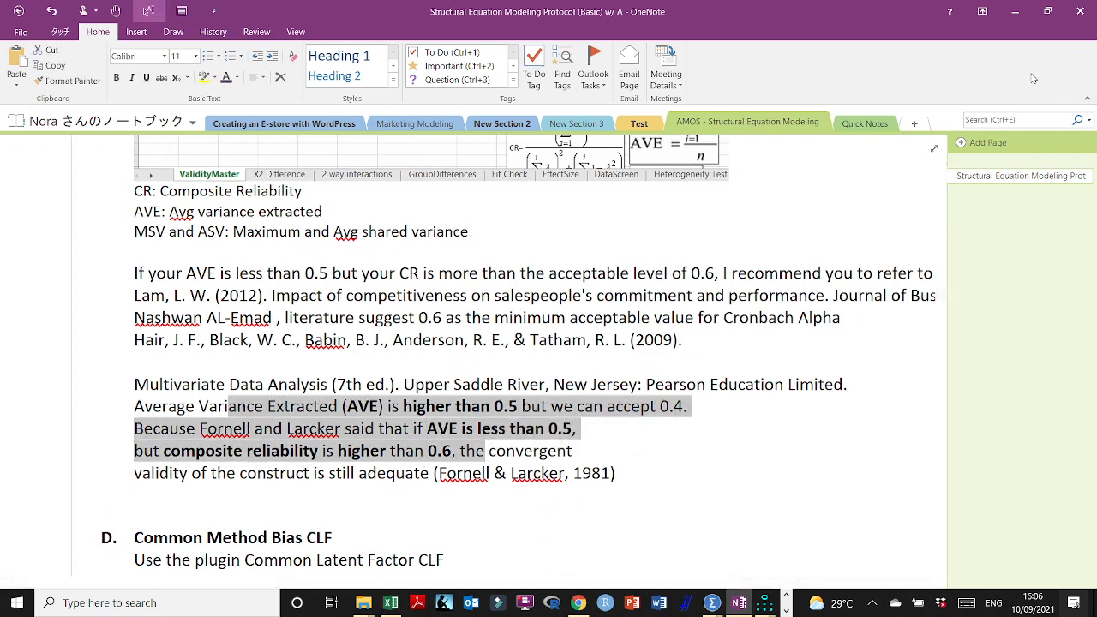
{"action": "left_click", "coordinate": [1015, 13]}
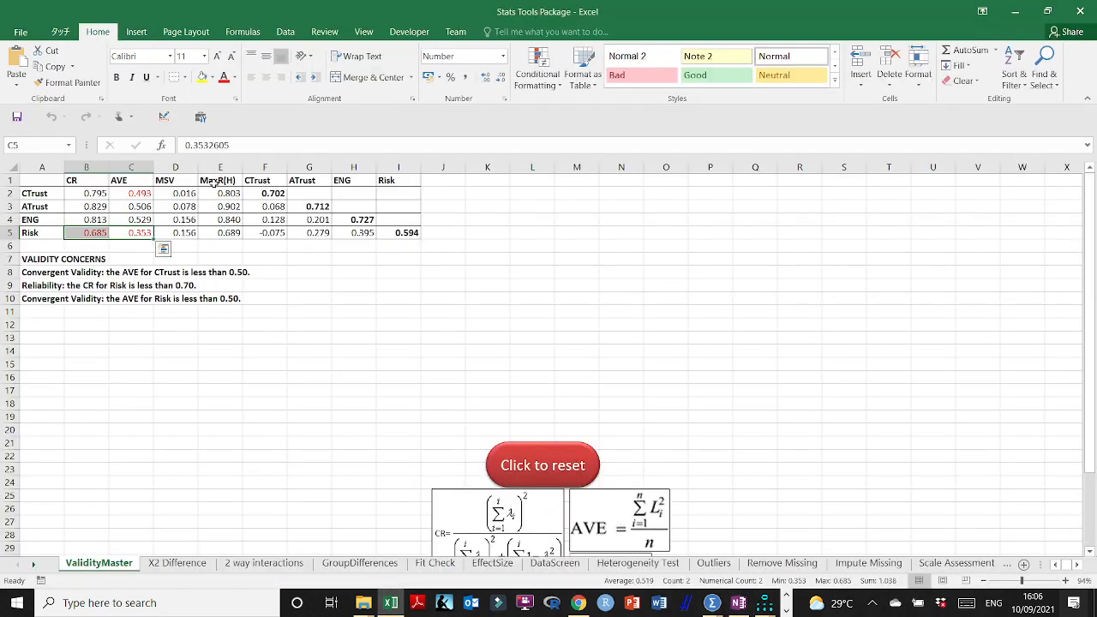
Step: Check the CR column heading and the individual CR and AVE cells of the Risk construct in the Excel validity table
{"action": "left_click", "coordinate": [83, 182]}
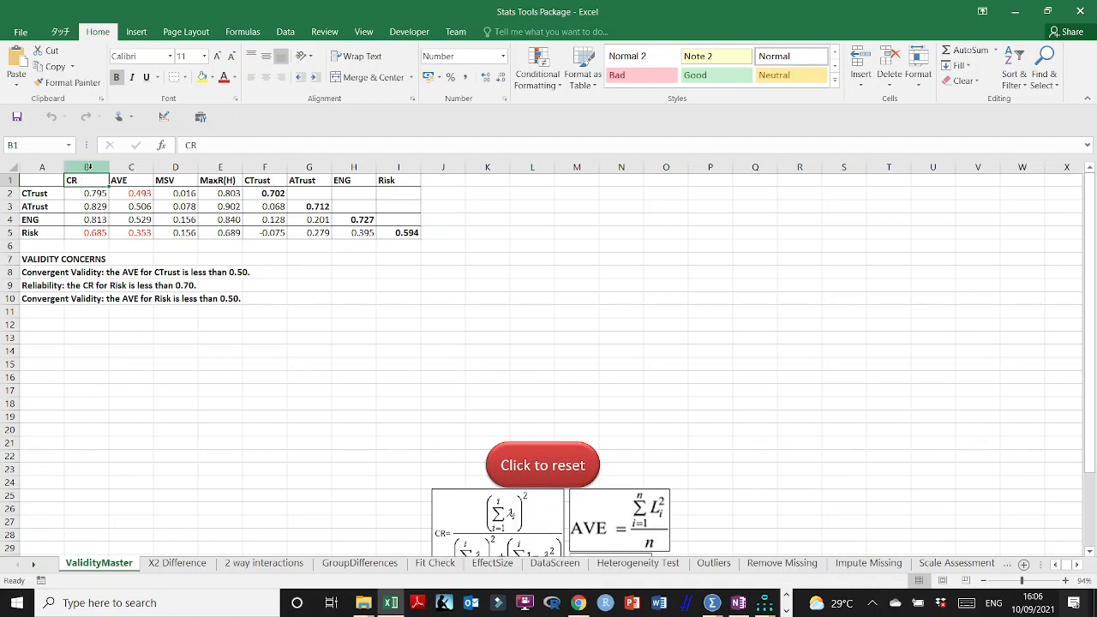
{"action": "left_click_drag", "start_coordinate": [92, 233], "coordinate": [133, 233]}
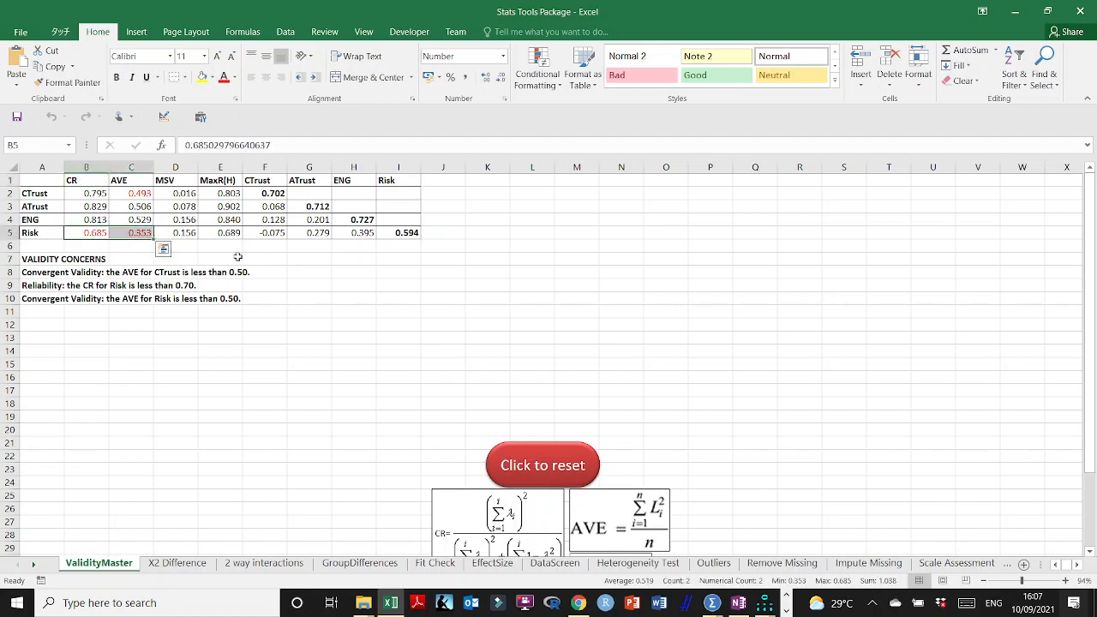
{"action": "left_click", "coordinate": [82, 233]}
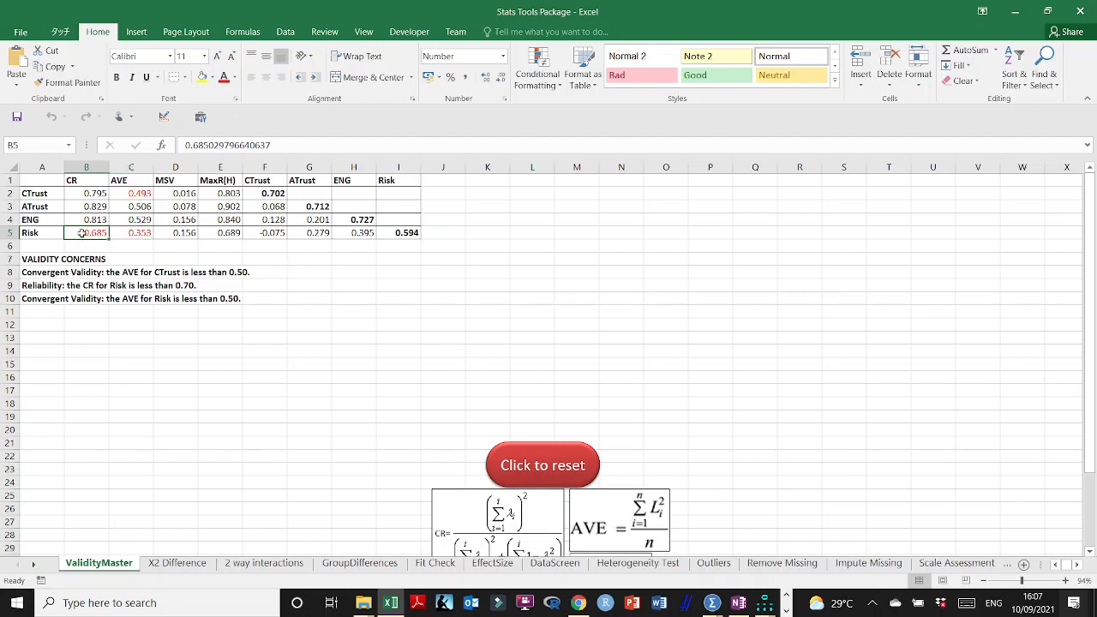
{"action": "left_click", "coordinate": [132, 235]}
{"action": "left_click_drag", "start_coordinate": [106, 237], "coordinate": [106, 236]}
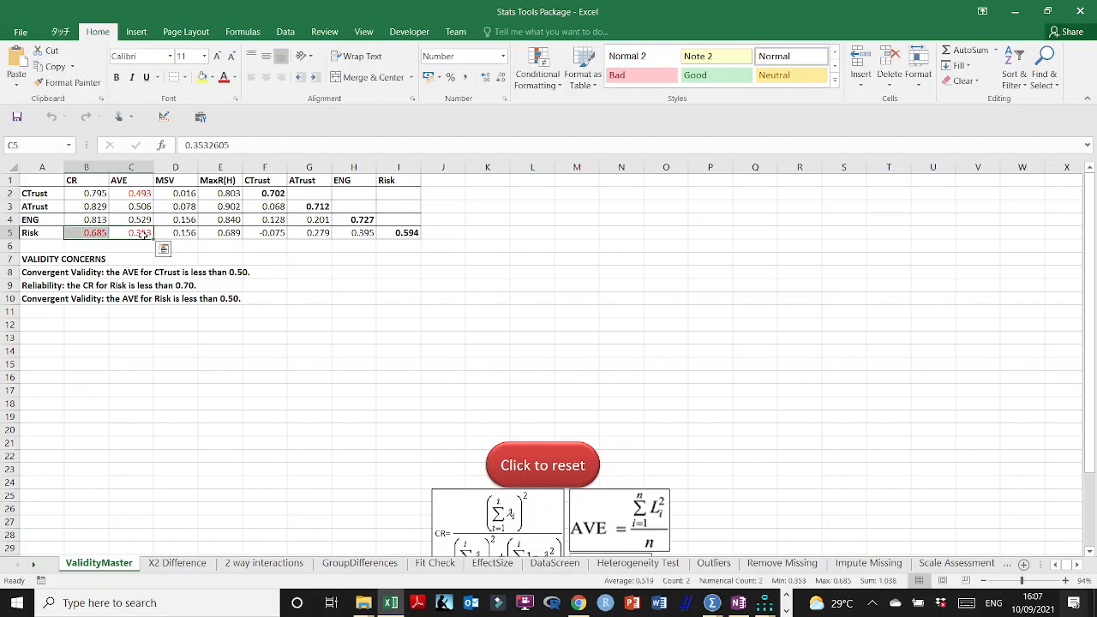
{"action": "left_click", "coordinate": [143, 233]}
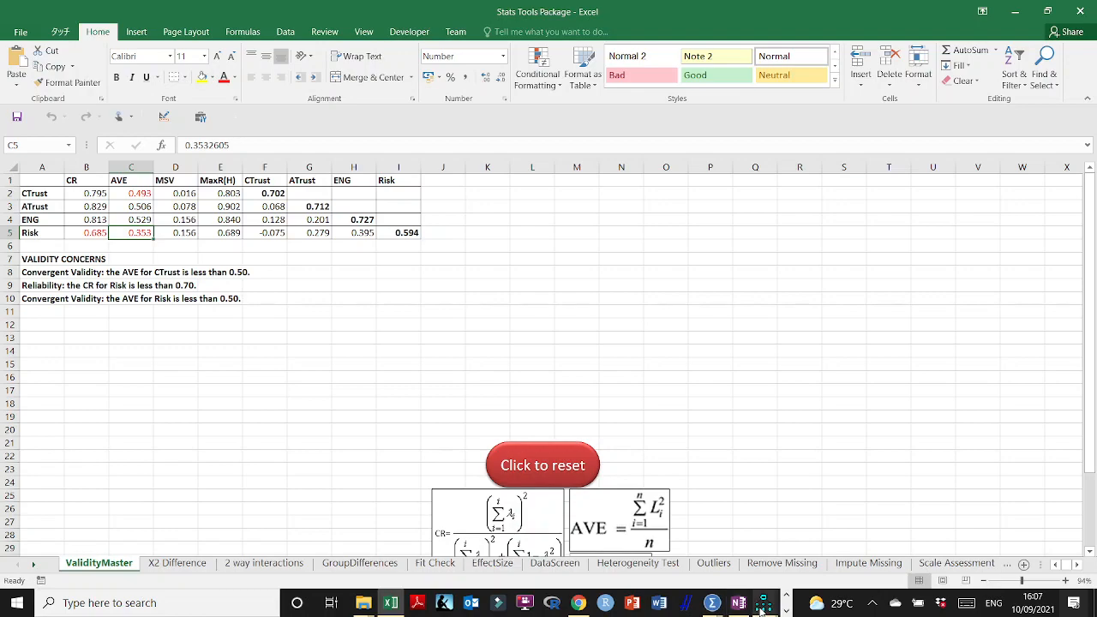
Step: Switch to the OneNote notes and read the passage on accepting an AVE of 0.4 with composite reliability higher than 0.6
{"action": "left_click", "coordinate": [695, 528]}
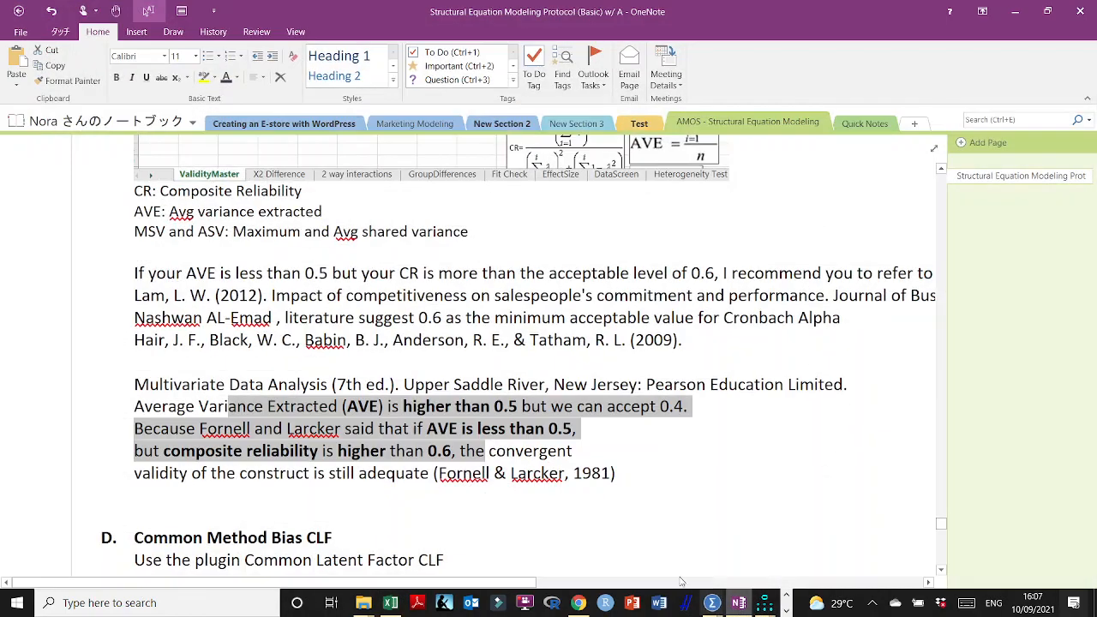
{"action": "left_click", "coordinate": [455, 451]}
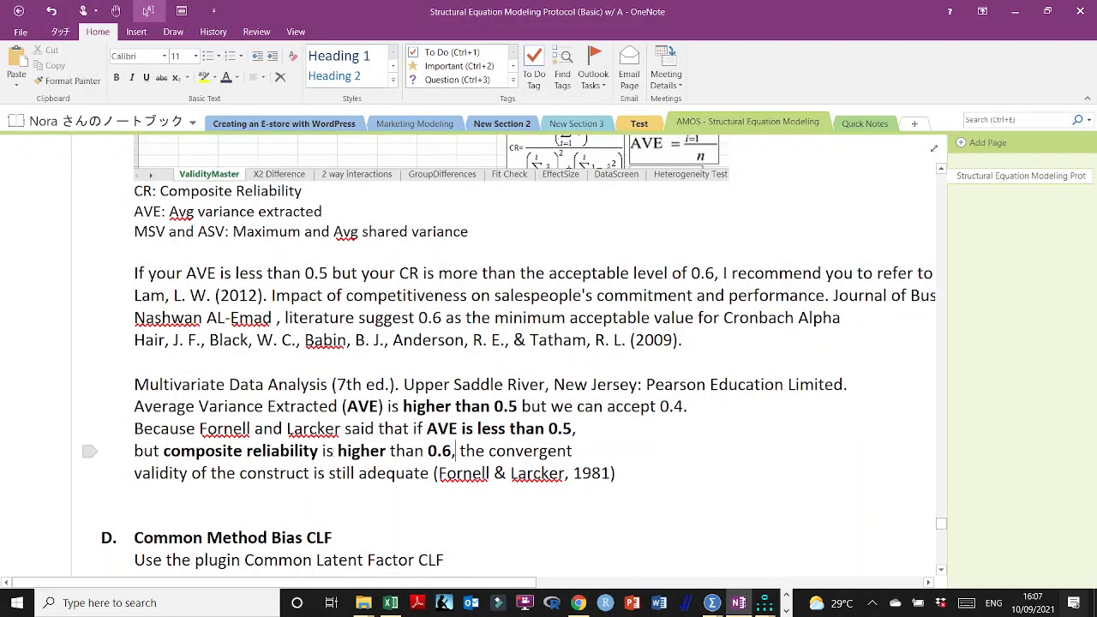
{"action": "left_click_drag", "start_coordinate": [229, 384], "coordinate": [415, 391]}
{"action": "left_click", "coordinate": [337, 384]}
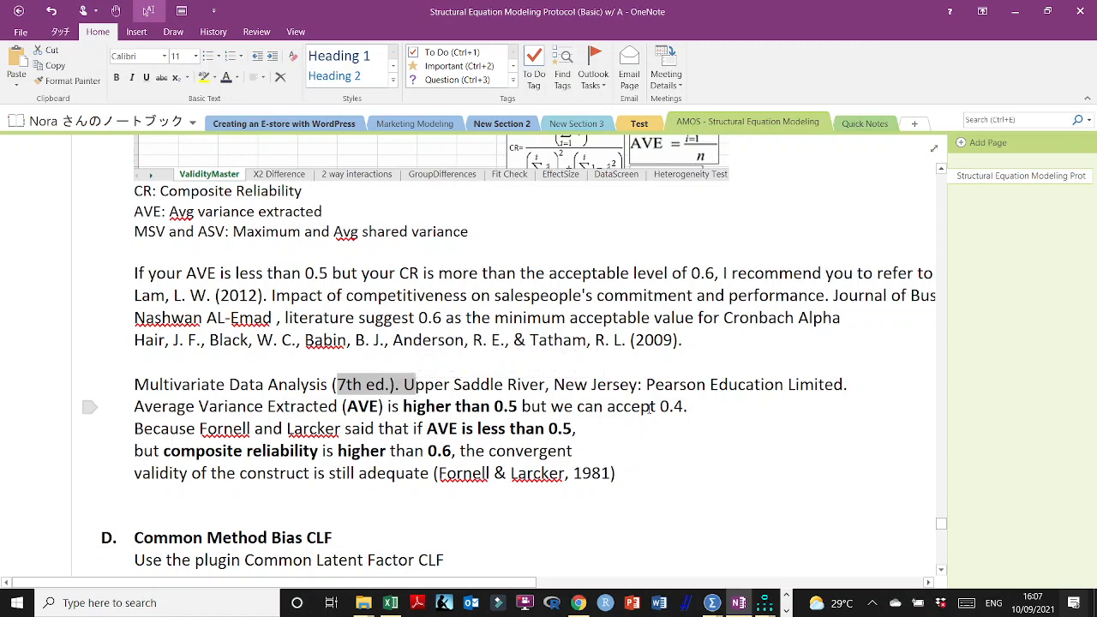
{"action": "left_click_drag", "start_coordinate": [650, 409], "coordinate": [692, 409]}
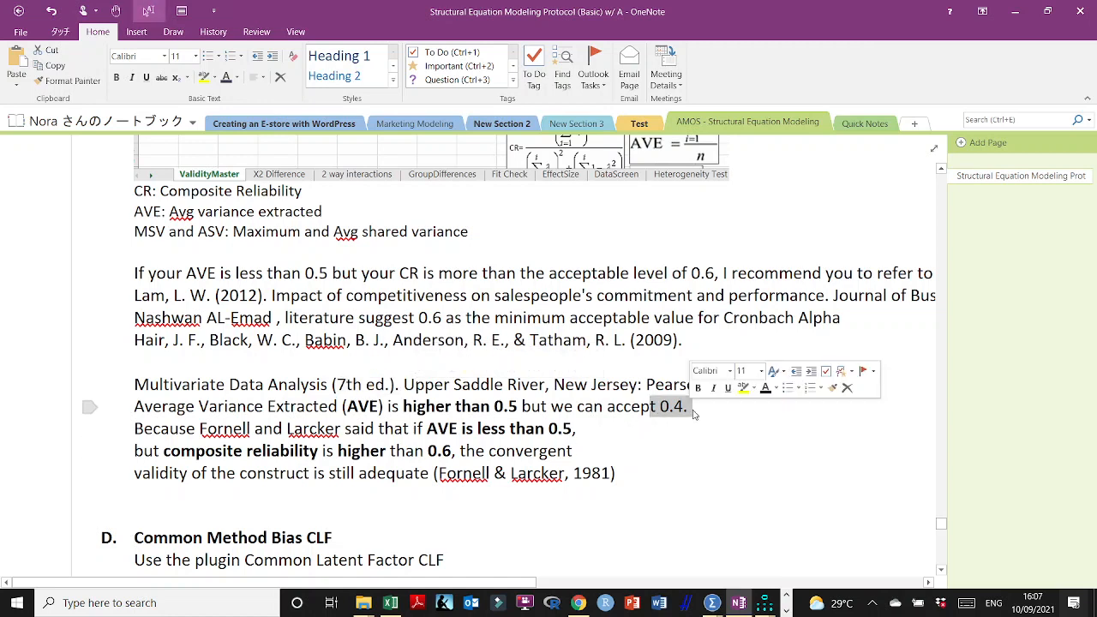
{"action": "left_click", "coordinate": [691, 409]}
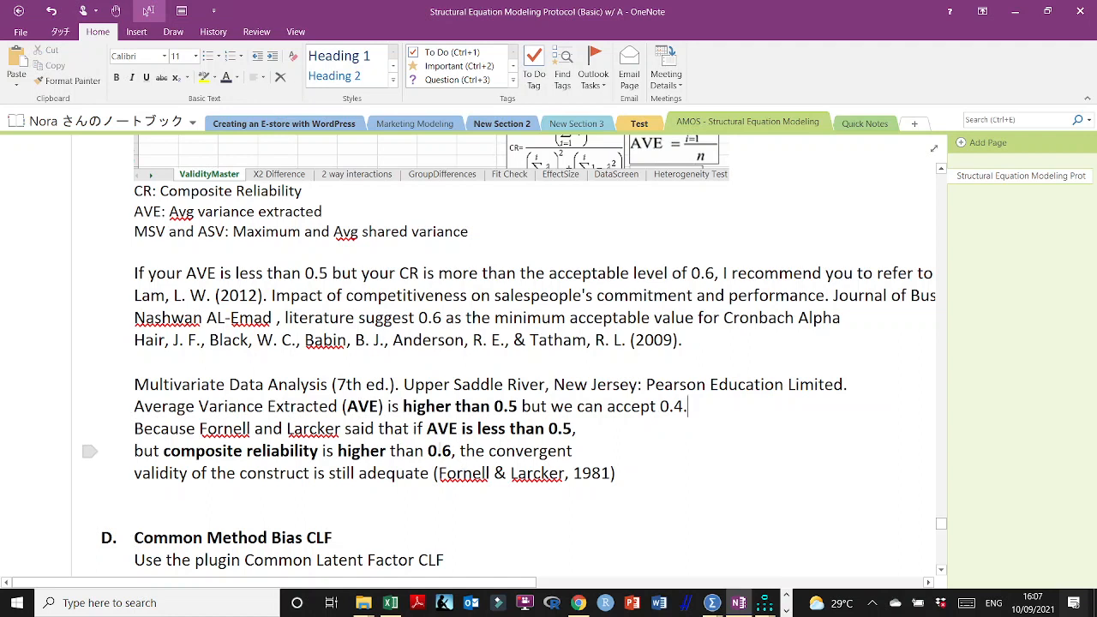
{"action": "left_click_drag", "start_coordinate": [428, 451], "coordinate": [452, 451]}
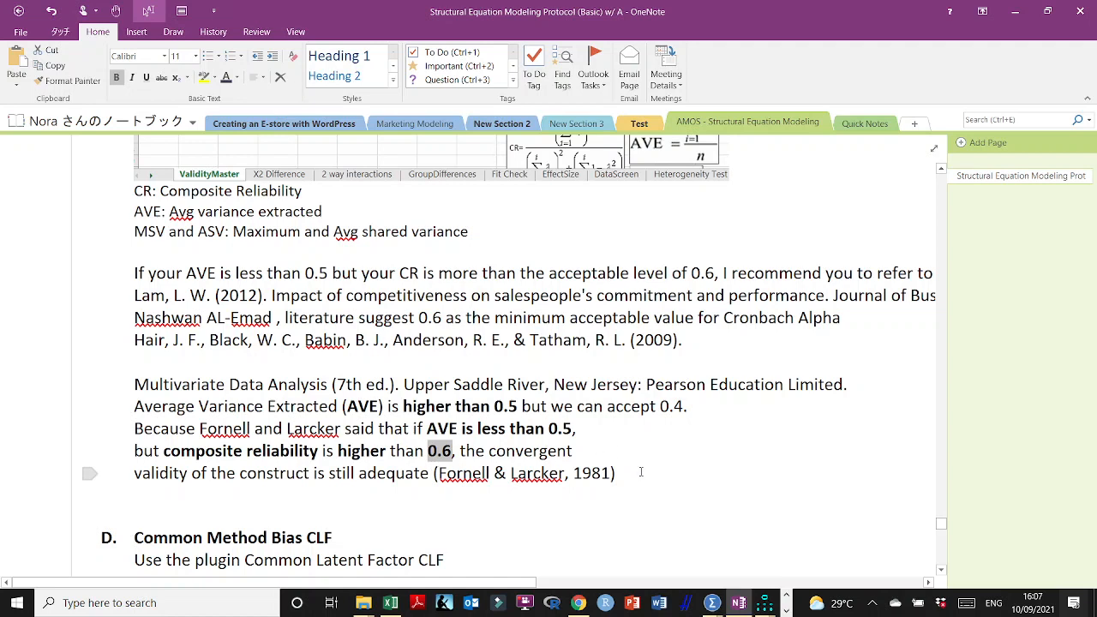
{"action": "left_click_drag", "start_coordinate": [641, 473], "coordinate": [136, 384]}
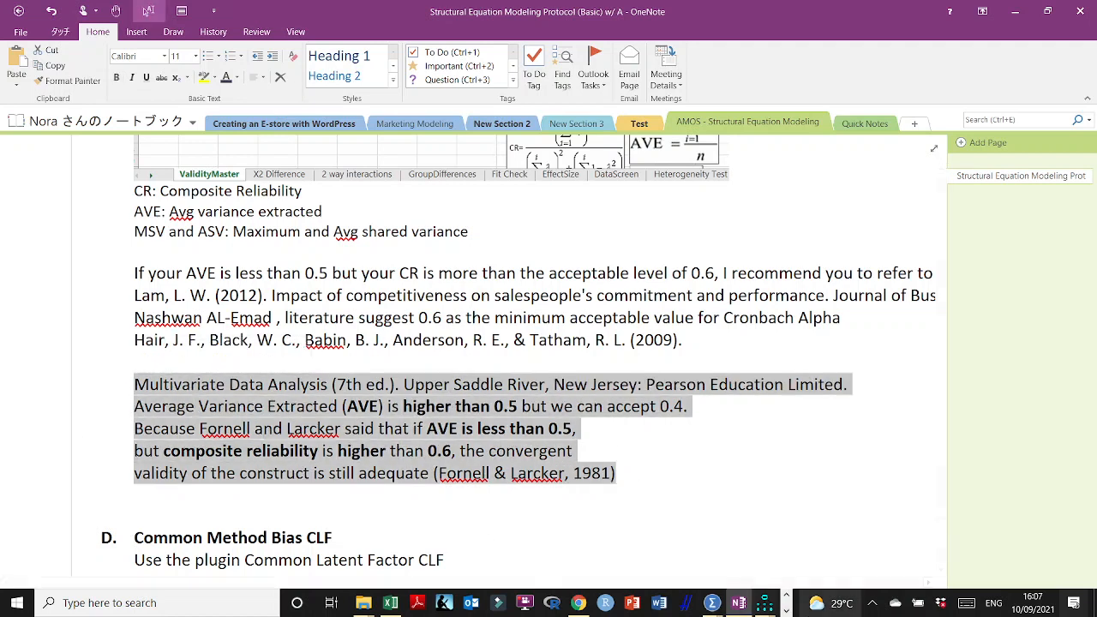
{"action": "left_click", "coordinate": [766, 603]}
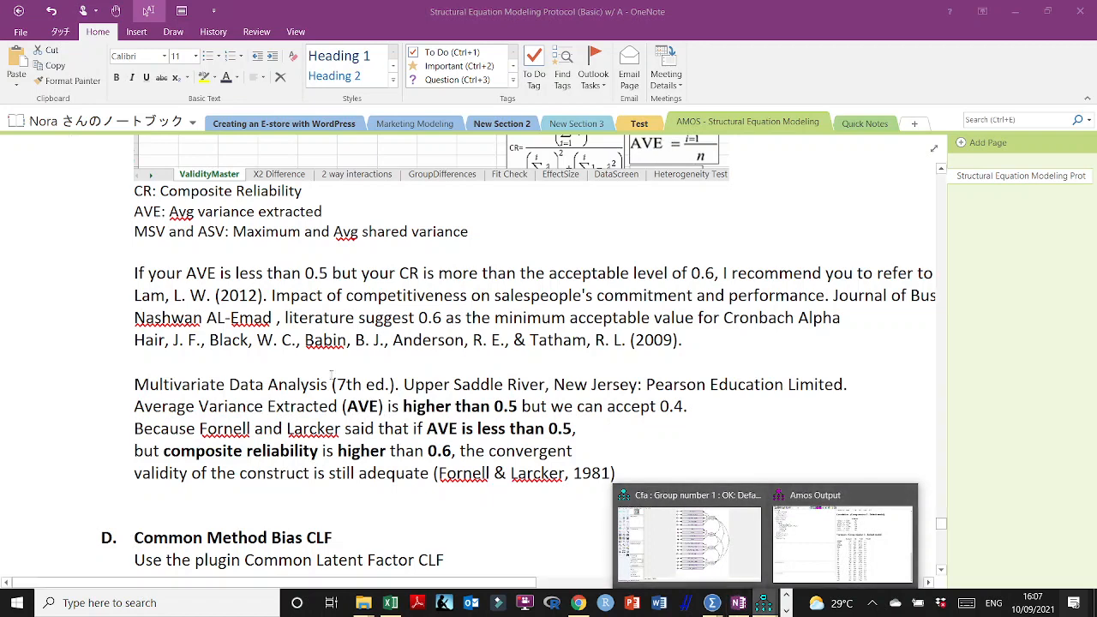
{"action": "left_click", "coordinate": [325, 372]}
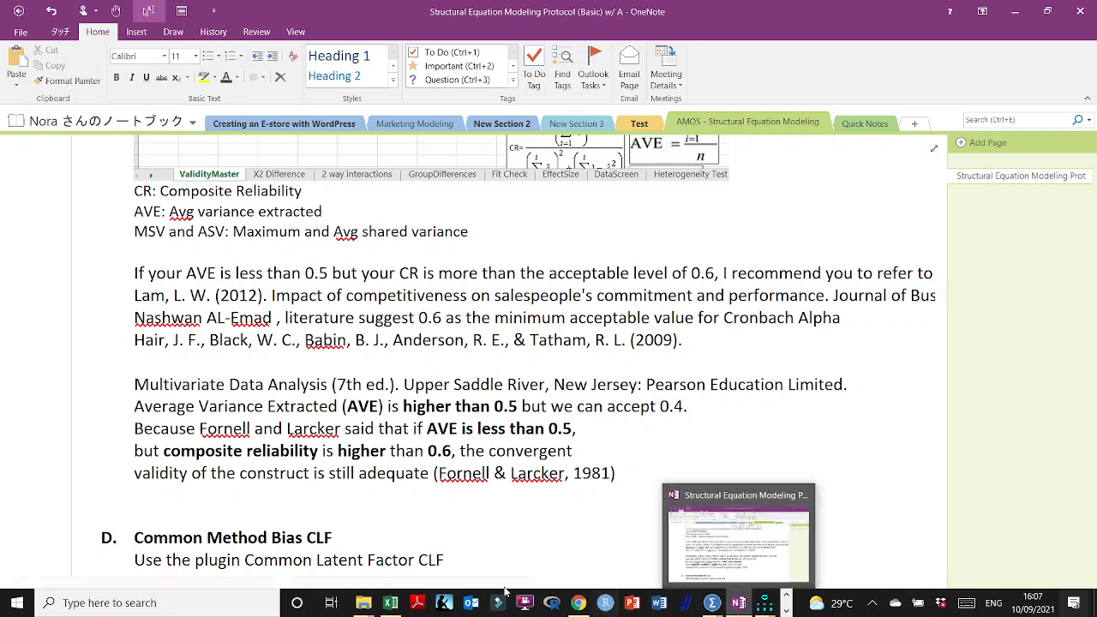
{"action": "left_click", "coordinate": [391, 604]}
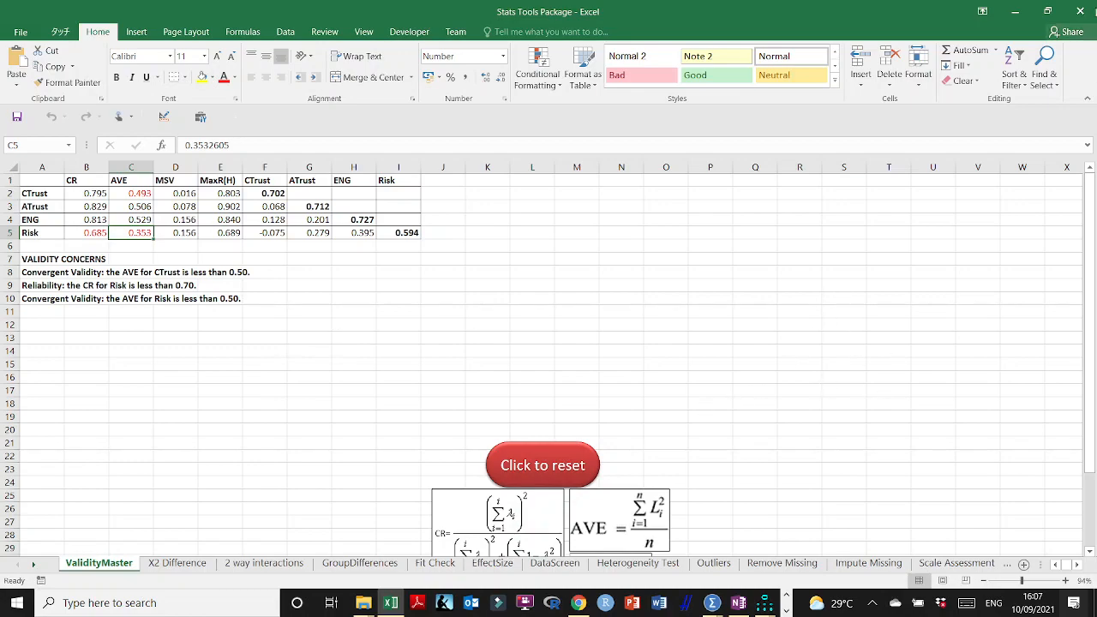
{"action": "left_click", "coordinate": [1016, 11]}
Step: Review the Validity and Reliability check section of the notes, continuing to the Common Method Bias CLF section
{"action": "scroll", "coordinate": [326, 357], "scroll_direction": "up", "scroll_amount": 10}
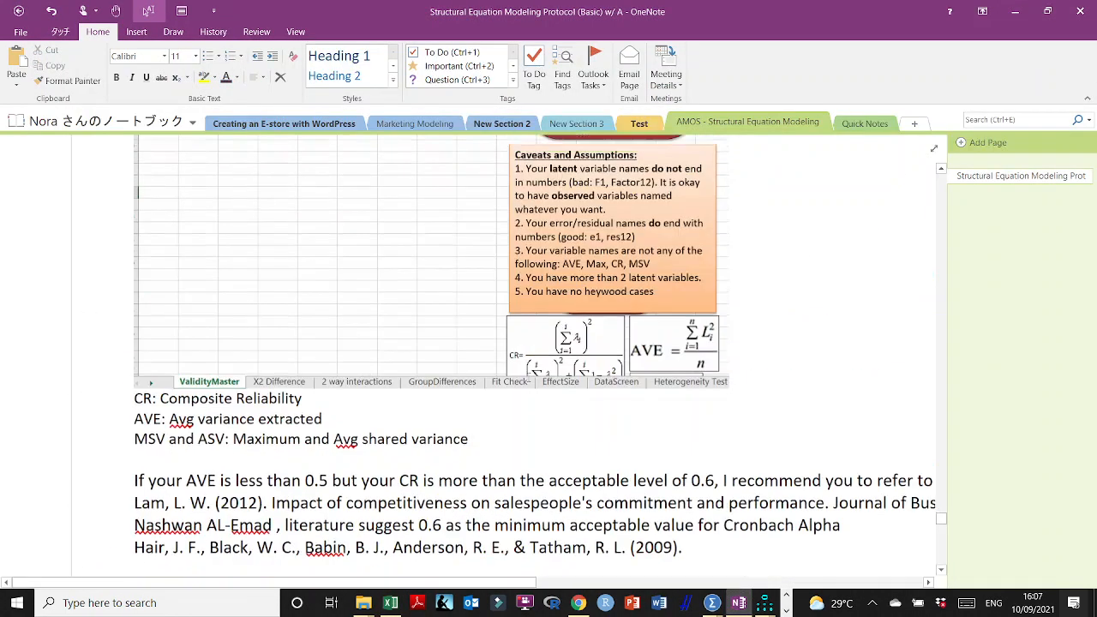
{"action": "scroll", "coordinate": [266, 184], "scroll_direction": "up", "scroll_amount": 2}
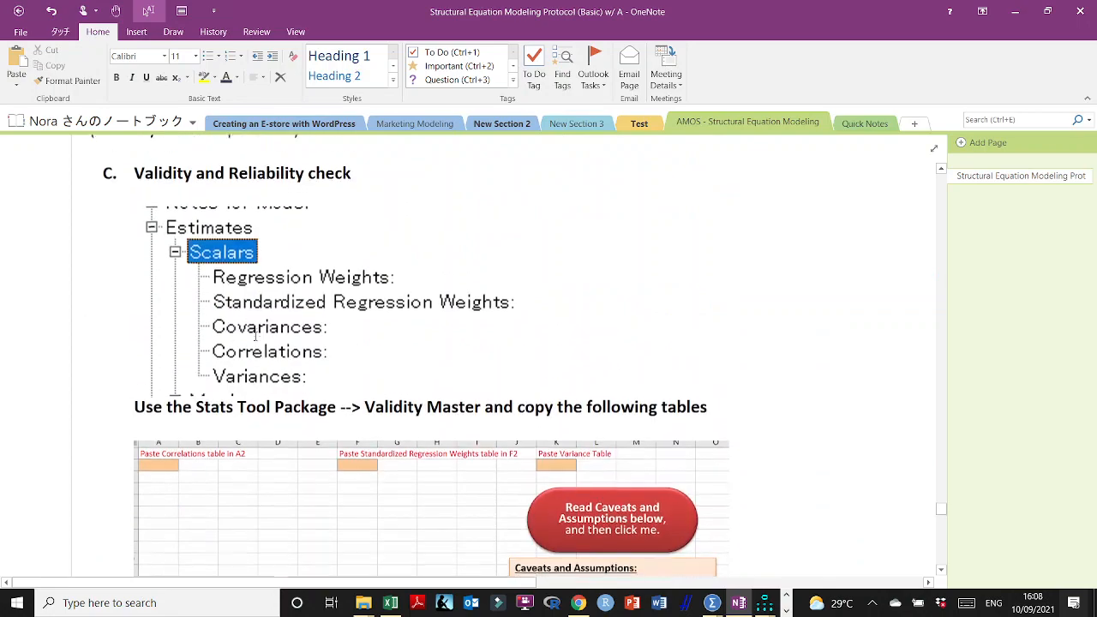
{"action": "left_click_drag", "start_coordinate": [383, 175], "coordinate": [130, 176]}
{"action": "scroll", "coordinate": [197, 328], "scroll_direction": "down", "scroll_amount": 5}
{"action": "scroll", "coordinate": [198, 328], "scroll_direction": "down", "scroll_amount": 1}
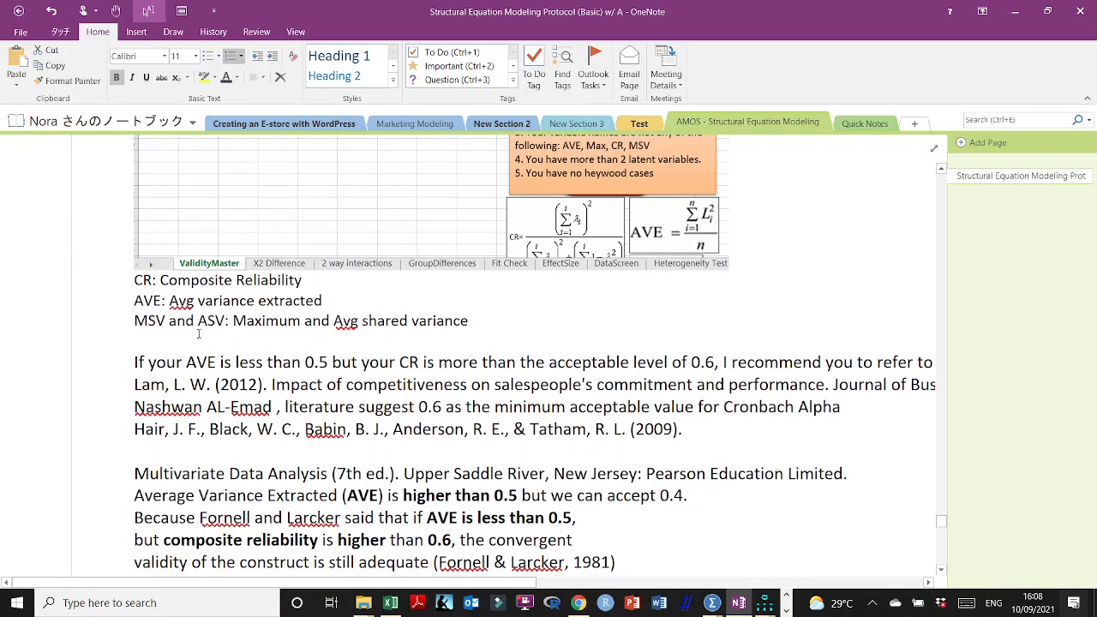
{"action": "scroll", "coordinate": [330, 310], "scroll_direction": "down", "scroll_amount": 2}
{"action": "scroll", "coordinate": [330, 311], "scroll_direction": "down", "scroll_amount": 3}
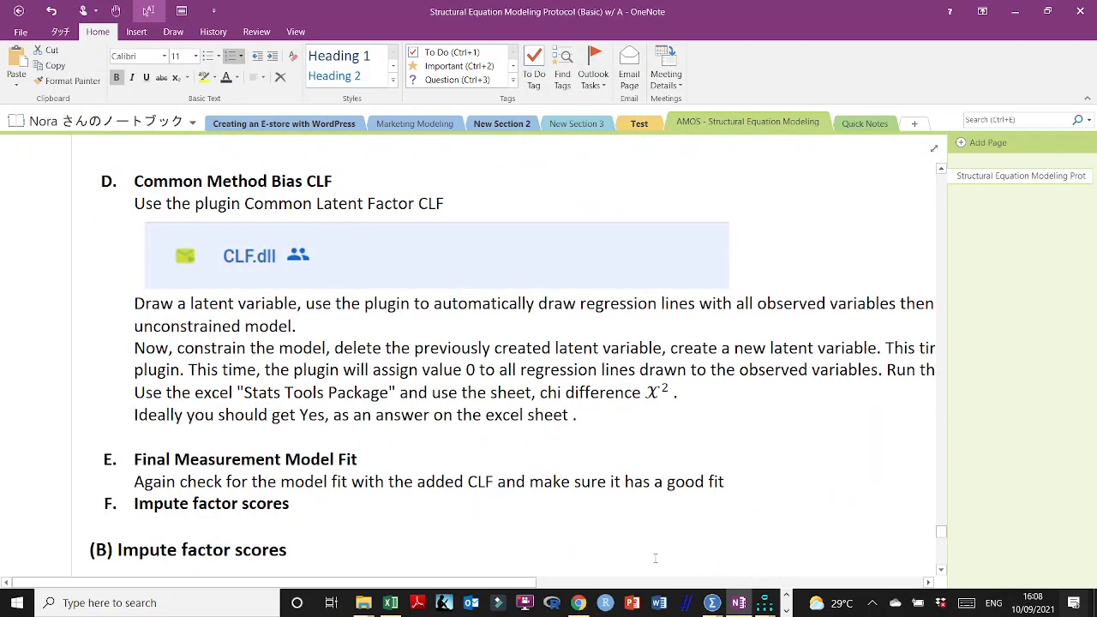
Step: Switch to the Stats Tools Package workbook in Excel and examine the CR, AVE, MSV and MaxR(H) headings and the construct correlation matrix
{"action": "left_click", "coordinate": [390, 603]}
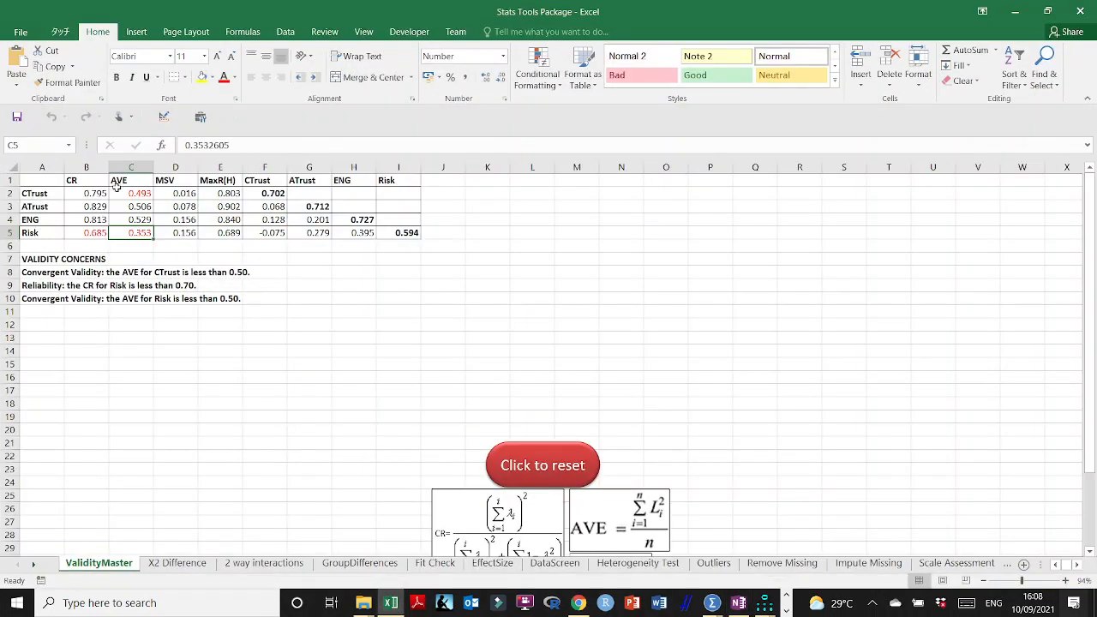
{"action": "left_click", "coordinate": [80, 180]}
{"action": "left_click", "coordinate": [120, 180]}
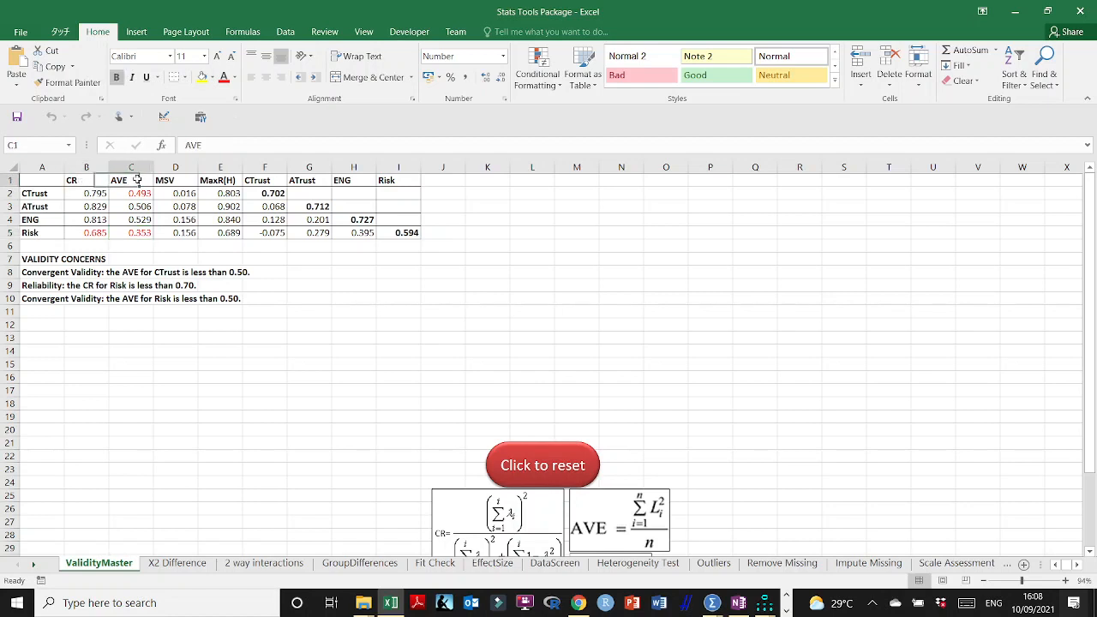
{"action": "left_click", "coordinate": [176, 184]}
{"action": "left_click", "coordinate": [220, 183]}
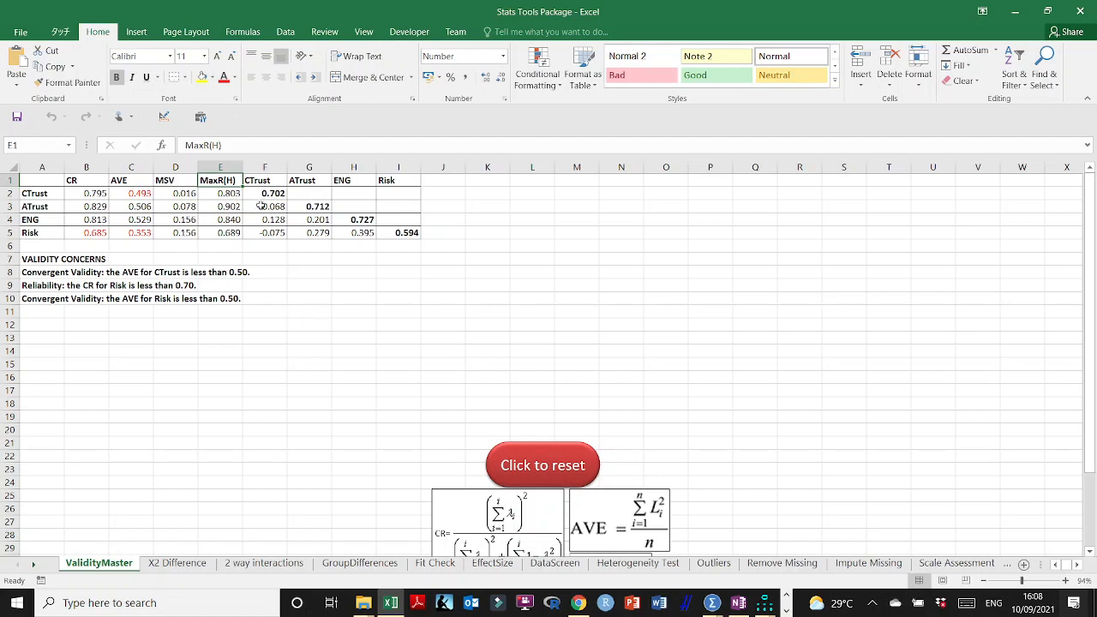
{"action": "left_click_drag", "start_coordinate": [268, 182], "coordinate": [409, 235]}
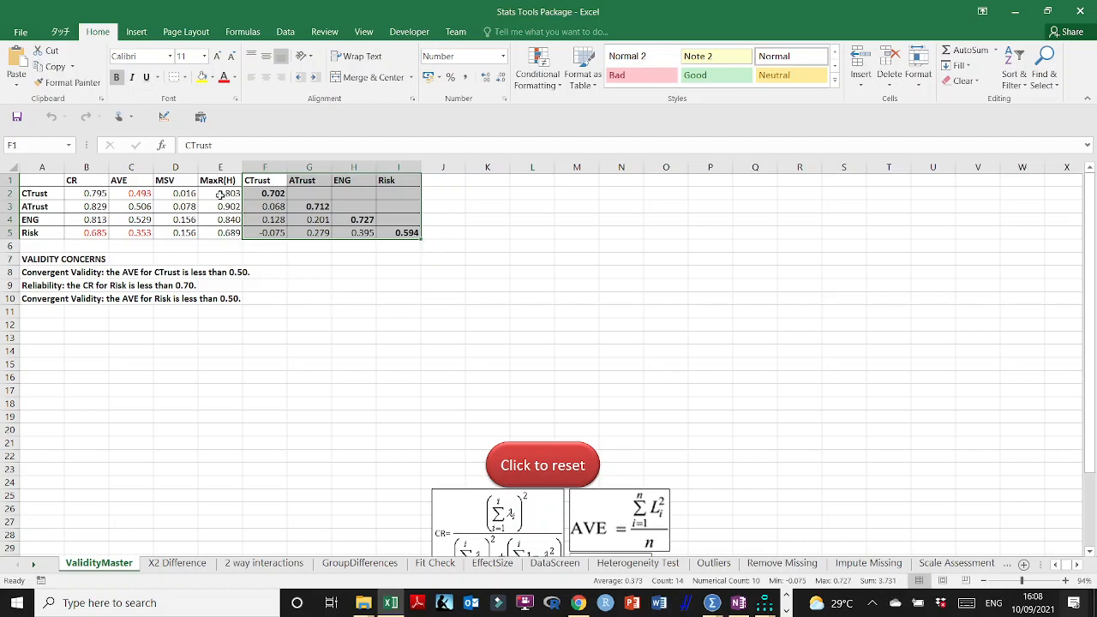
Step: Examine the MSV and MaxR(H) columns and the CR and AVE values of CTrust and Risk
{"action": "left_click_drag", "start_coordinate": [221, 180], "coordinate": [171, 234]}
{"action": "left_click_drag", "start_coordinate": [127, 194], "coordinate": [96, 194]}
{"action": "left_click_drag", "start_coordinate": [142, 234], "coordinate": [41, 233]}
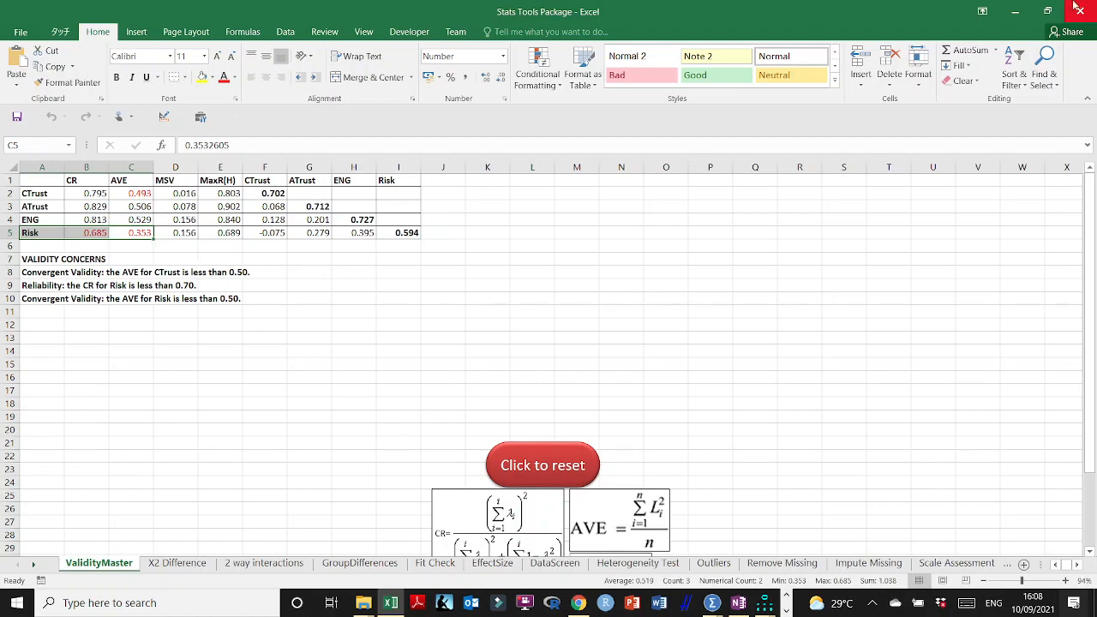
Step: Switch to the Amos Output, examine the scalar estimates from the variances up to the regression weights, and close the output
{"action": "left_click", "coordinate": [1015, 11]}
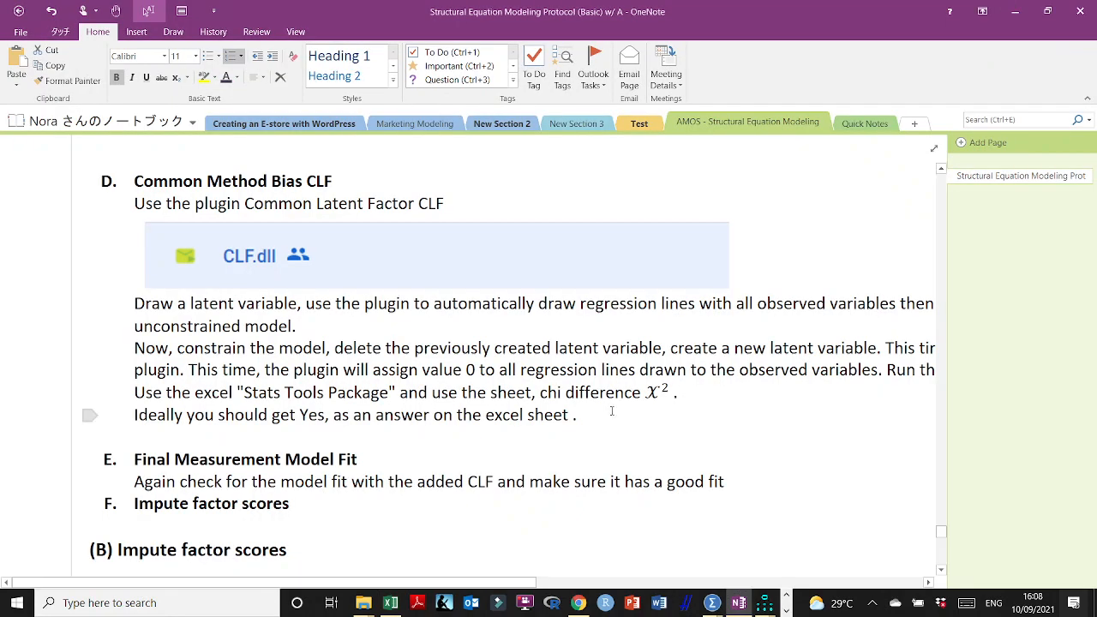
{"action": "left_click", "coordinate": [764, 603]}
{"action": "left_click", "coordinate": [790, 569]}
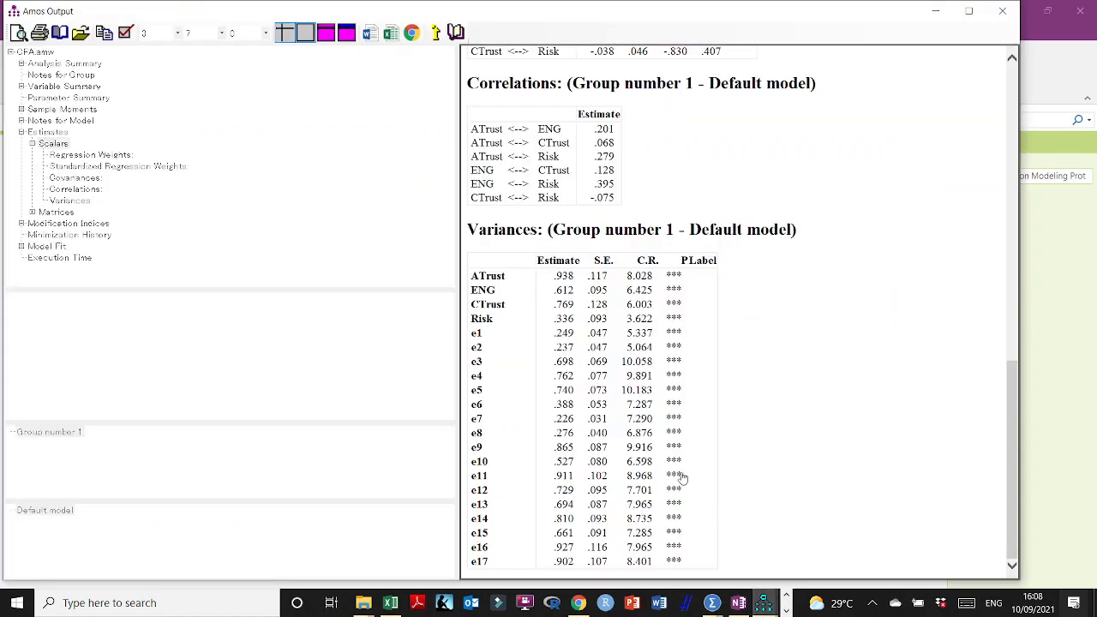
{"action": "scroll", "coordinate": [772, 375], "scroll_direction": "up", "scroll_amount": 15}
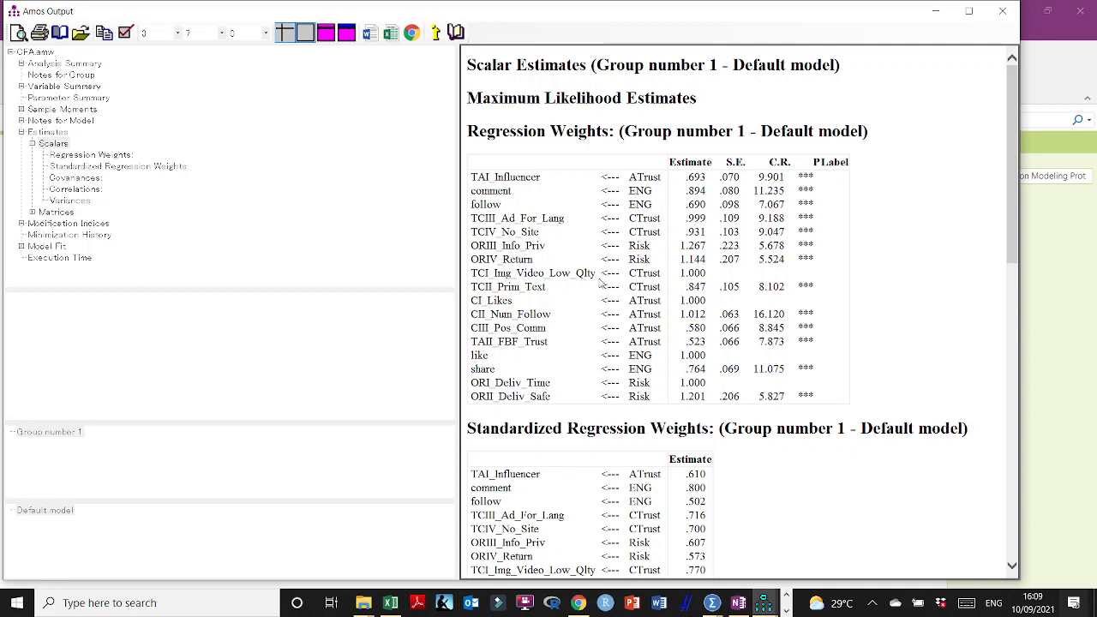
{"action": "left_click", "coordinate": [1003, 11]}
Step: Review the OneNote protocol's AVE and composite reliability thresholds and its Common Method Bias CLF instructions
{"action": "scroll", "coordinate": [733, 347], "scroll_direction": "down", "scroll_amount": 2}
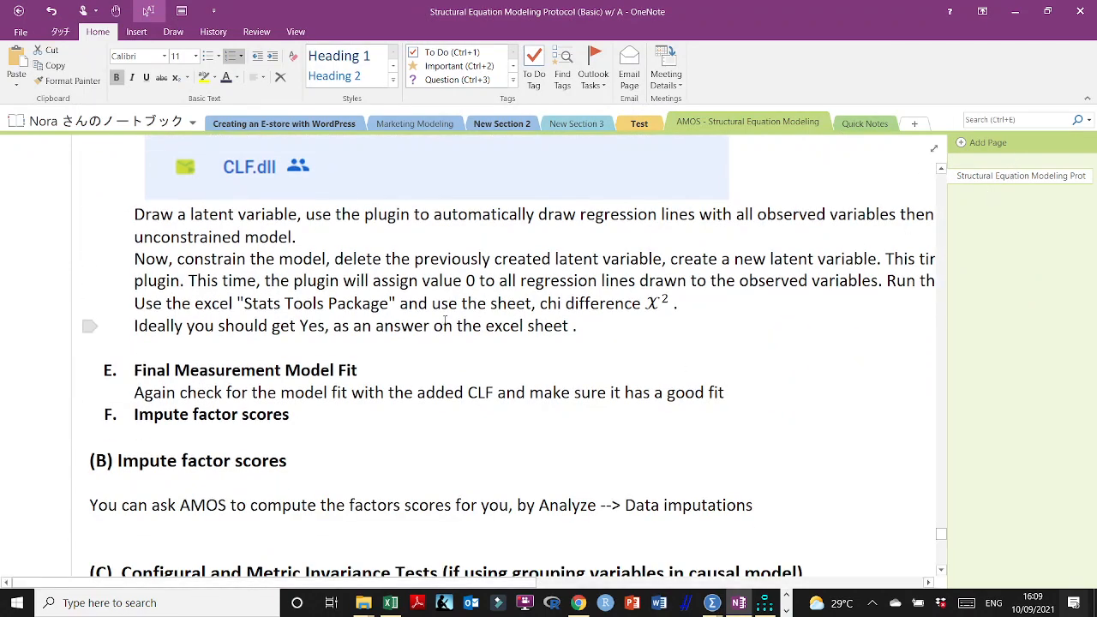
{"action": "scroll", "coordinate": [532, 410], "scroll_direction": "down", "scroll_amount": 3, "text": "ctrl"}
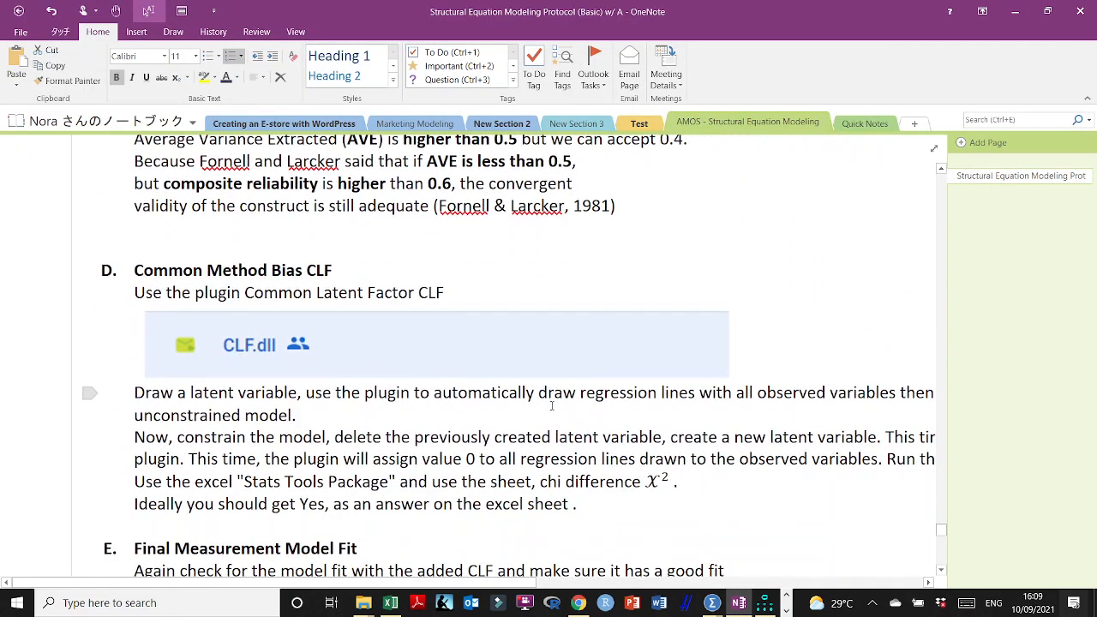
{"action": "scroll", "coordinate": [210, 431], "scroll_direction": "up", "scroll_amount": 5}
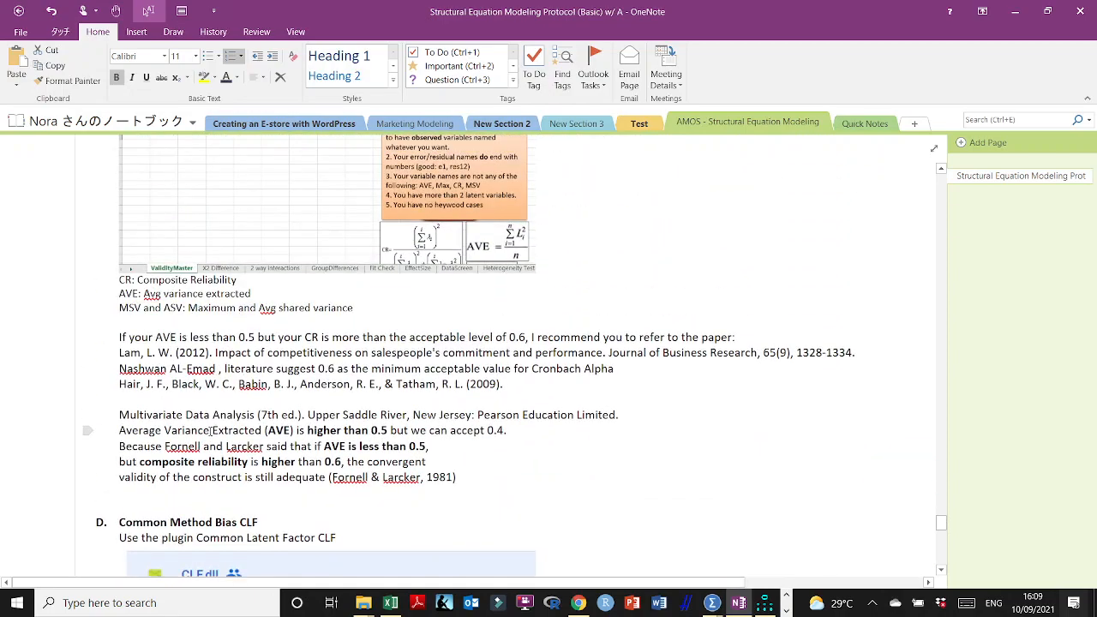
{"action": "scroll", "coordinate": [210, 432], "scroll_direction": "down", "scroll_amount": 2}
{"action": "scroll", "coordinate": [210, 431], "scroll_direction": "up", "scroll_amount": 5}
{"action": "scroll", "coordinate": [174, 363], "scroll_direction": "down", "scroll_amount": 6}
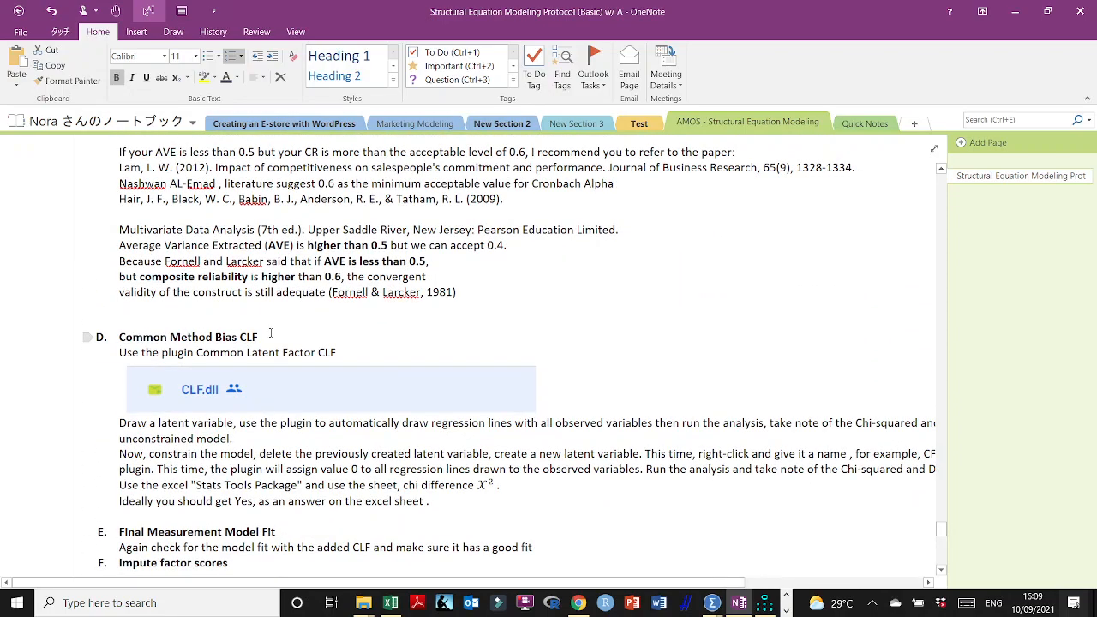
Step: Review the Common Method Bias CLF section and its plugin instructions in the OneNote protocol
{"action": "left_click_drag", "start_coordinate": [270, 333], "coordinate": [116, 337]}
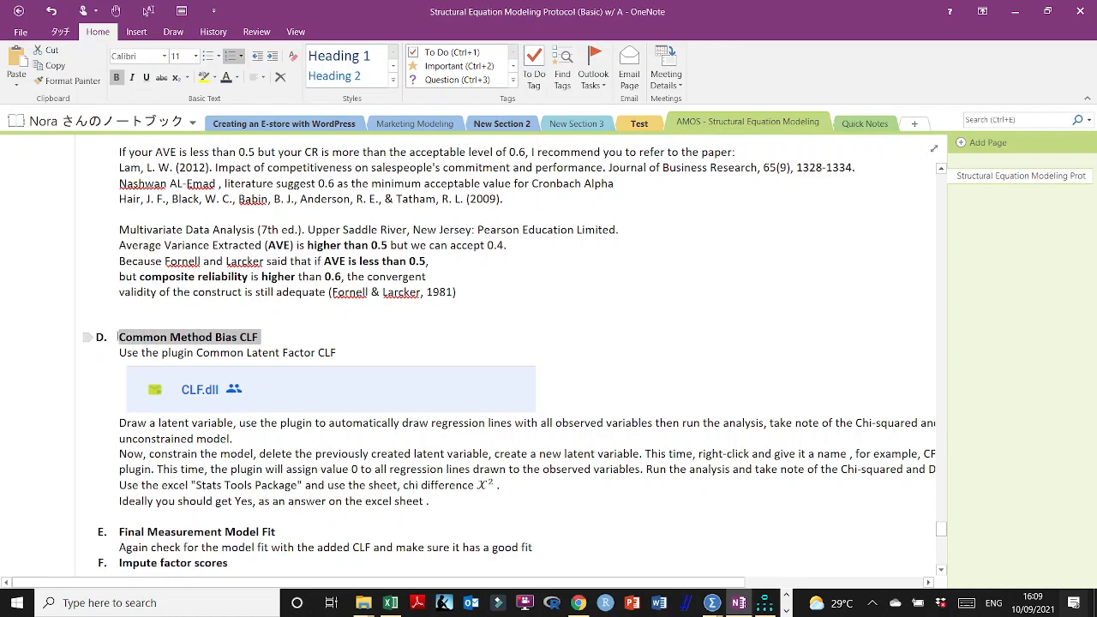
{"action": "left_click", "coordinate": [265, 337]}
{"action": "scroll", "coordinate": [265, 337], "scroll_direction": "down", "scroll_amount": 1}
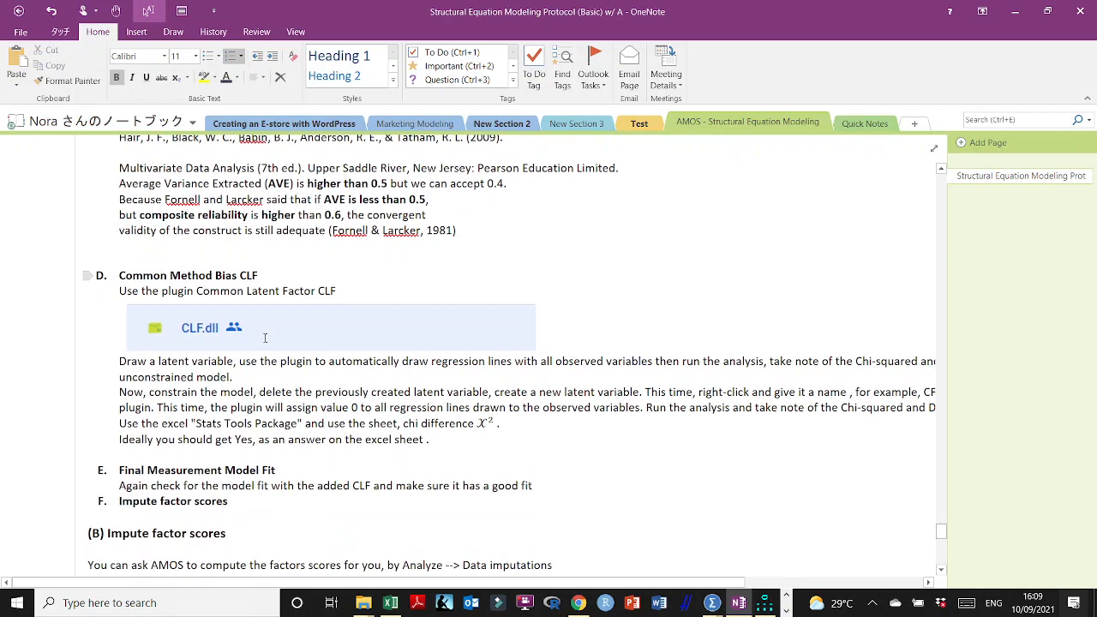
Step: Switch to Chrome, open the Plugins folder linked on the StatWiki page, and view the Version 26 or higher folder
{"action": "key", "text": "alt+Tab"}
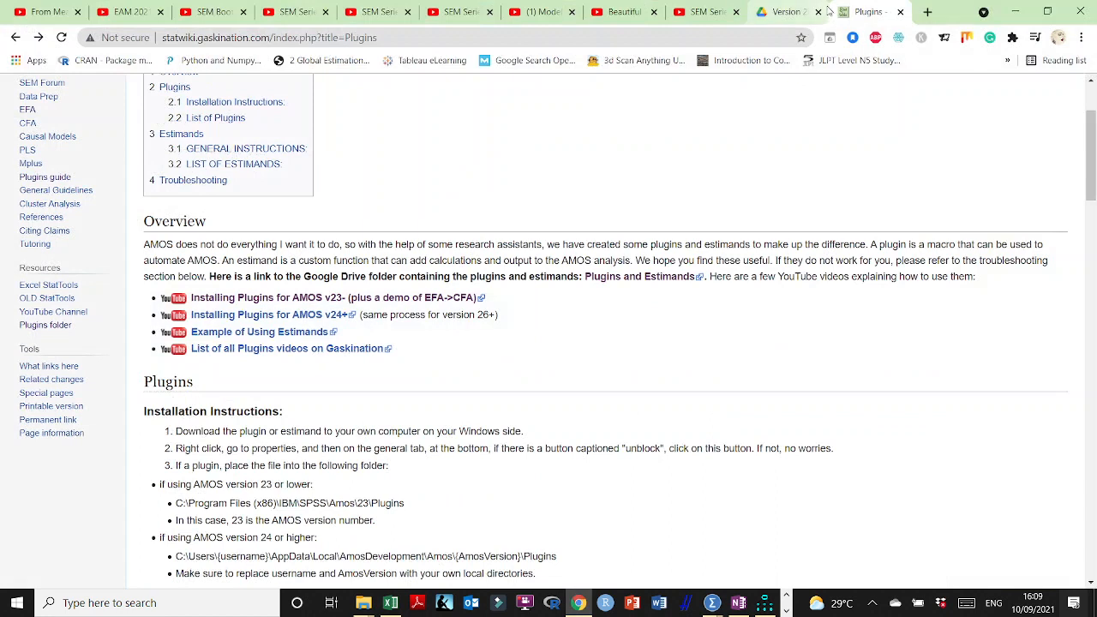
{"action": "left_click", "coordinate": [49, 327]}
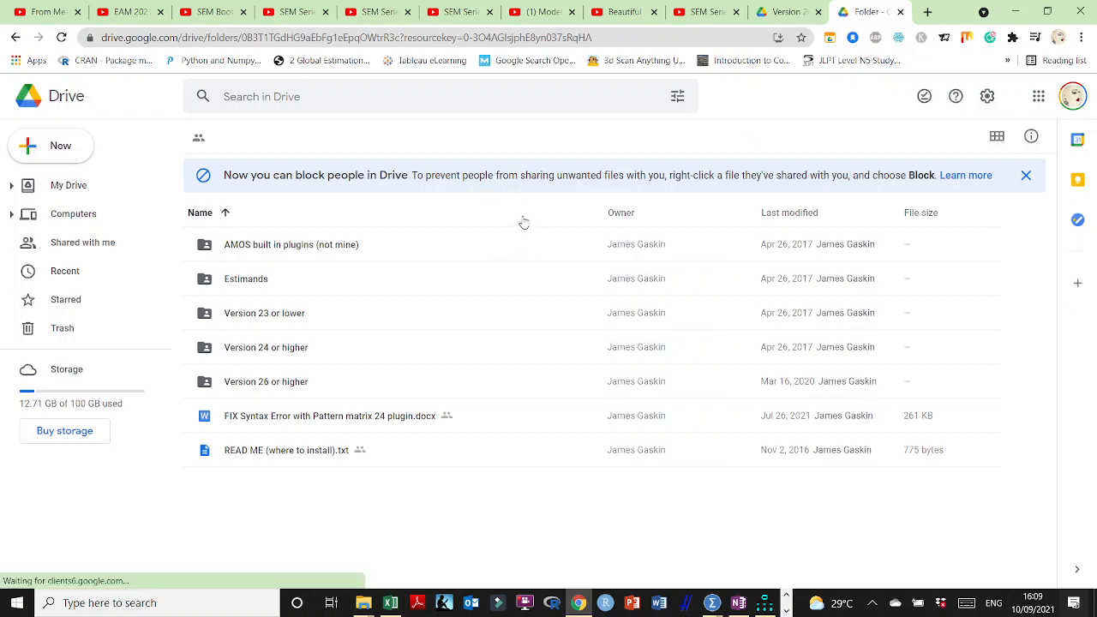
{"action": "left_click", "coordinate": [241, 387]}
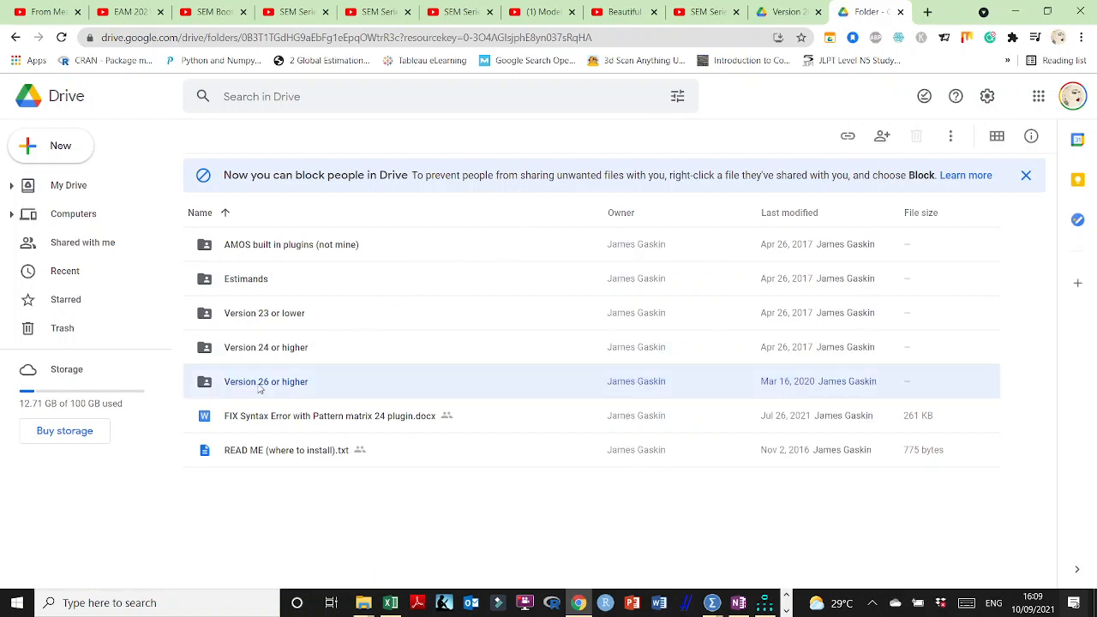
{"action": "double_click", "coordinate": [259, 388]}
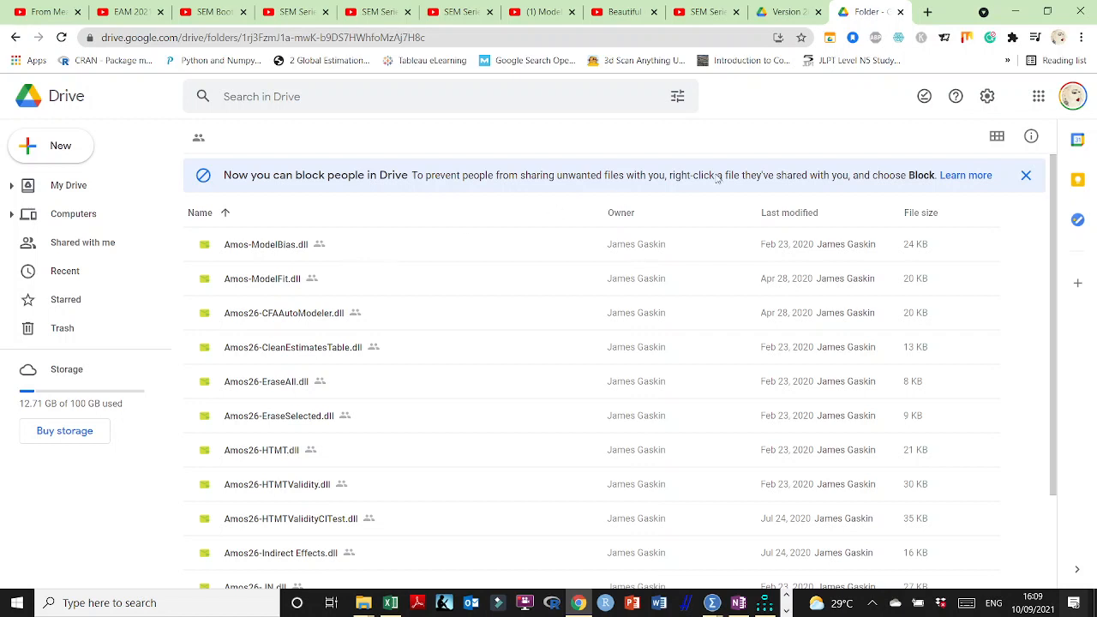
Step: Return to the parent Drive folder, open Version 24 or higher, and download CLF.dll, keeping the file despite the warning
{"action": "left_click", "coordinate": [14, 38]}
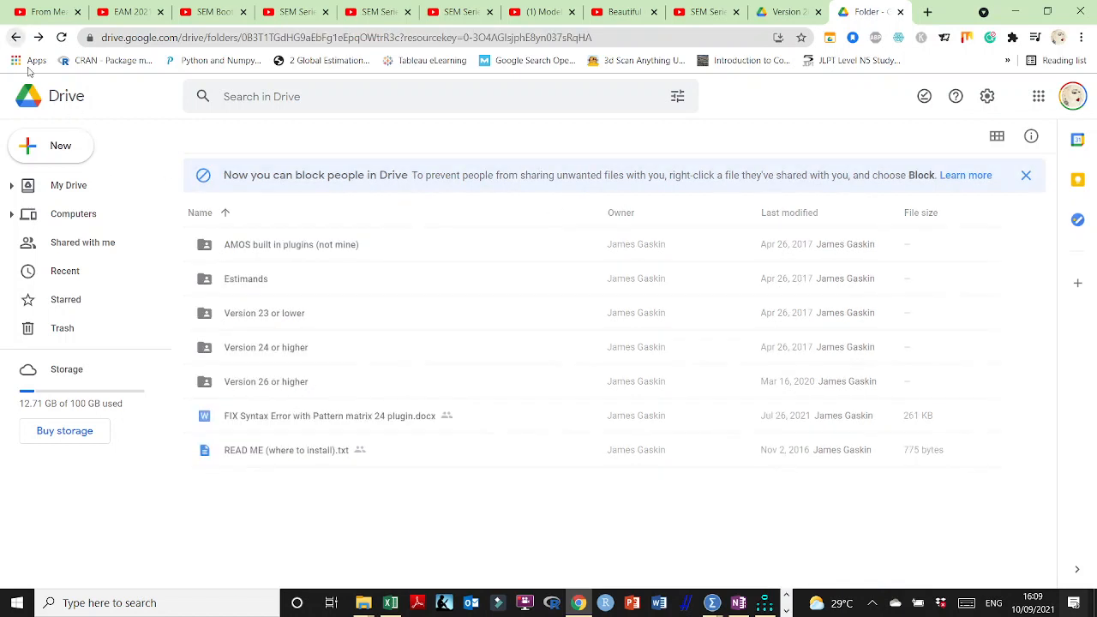
{"action": "double_click", "coordinate": [263, 356]}
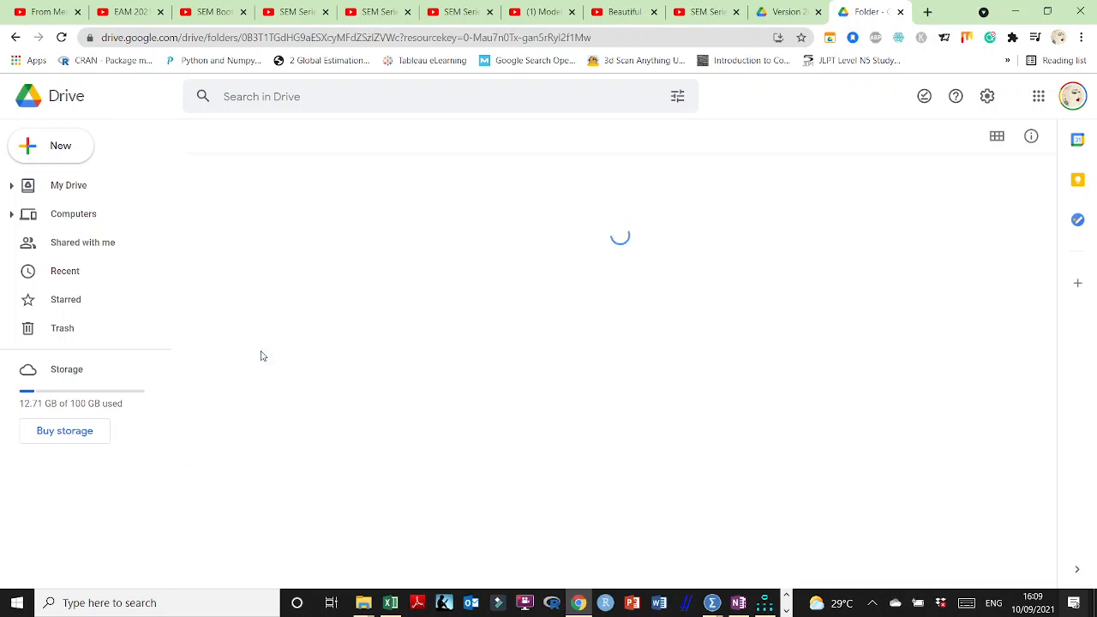
{"action": "left_click", "coordinate": [216, 280]}
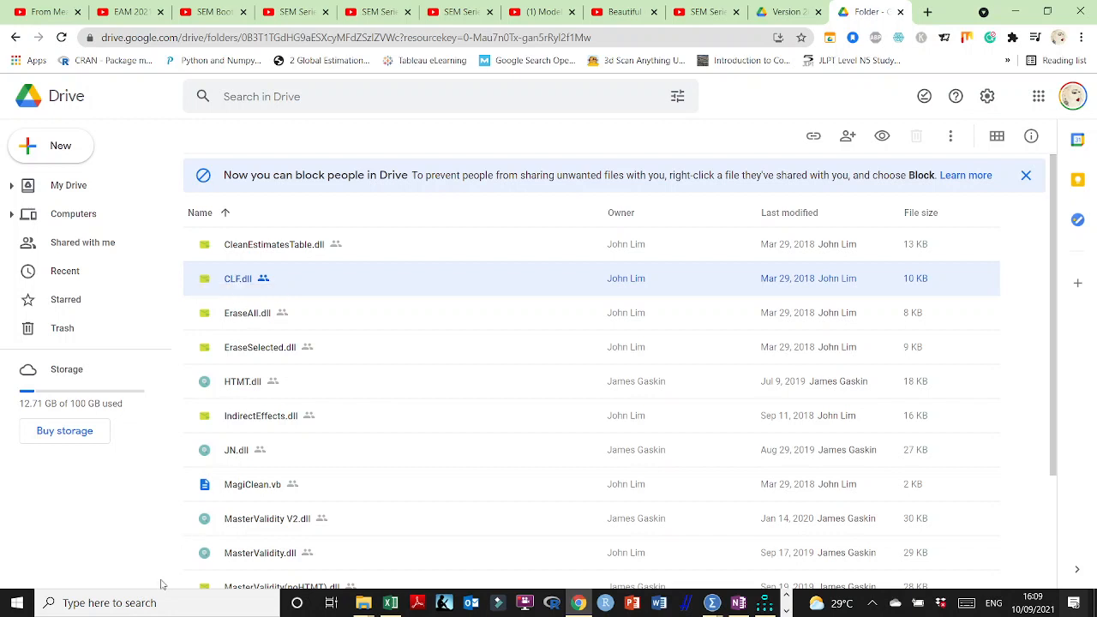
{"action": "double_click", "coordinate": [306, 285]}
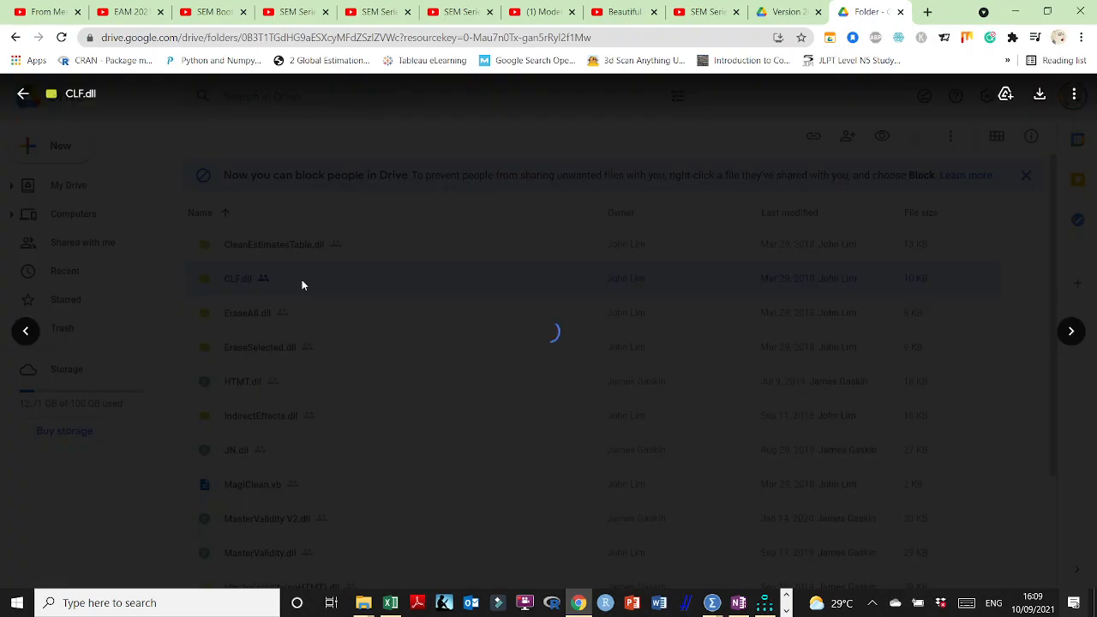
{"action": "left_click", "coordinate": [479, 300]}
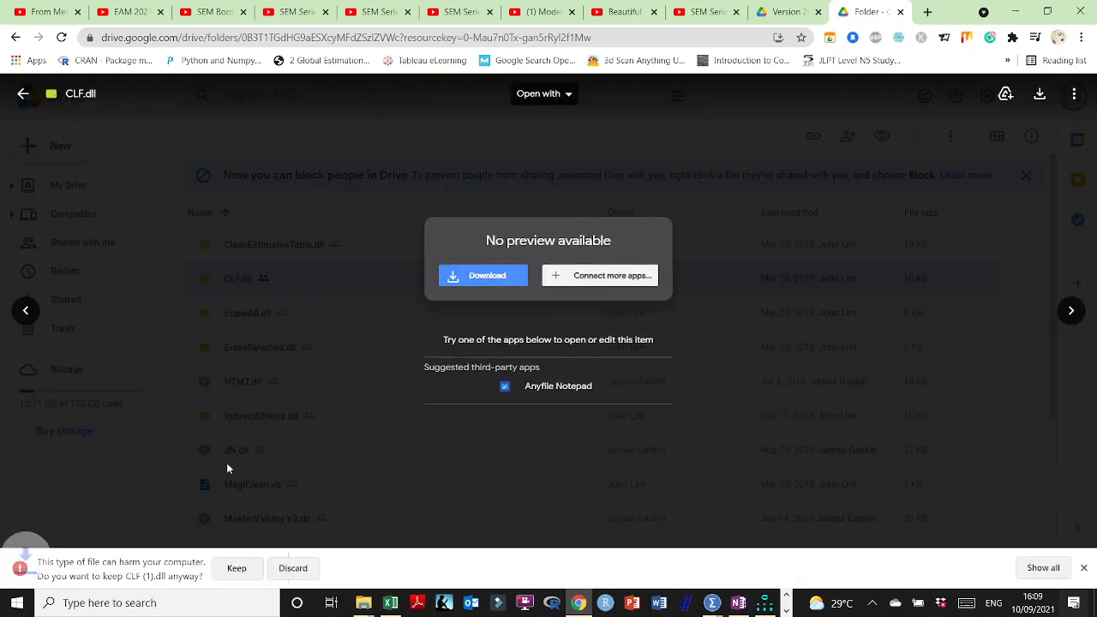
{"action": "left_click", "coordinate": [235, 569]}
Step: Show the downloaded CLF (1).dll in its folder and unblock it through its file properties
{"action": "left_click", "coordinate": [151, 571]}
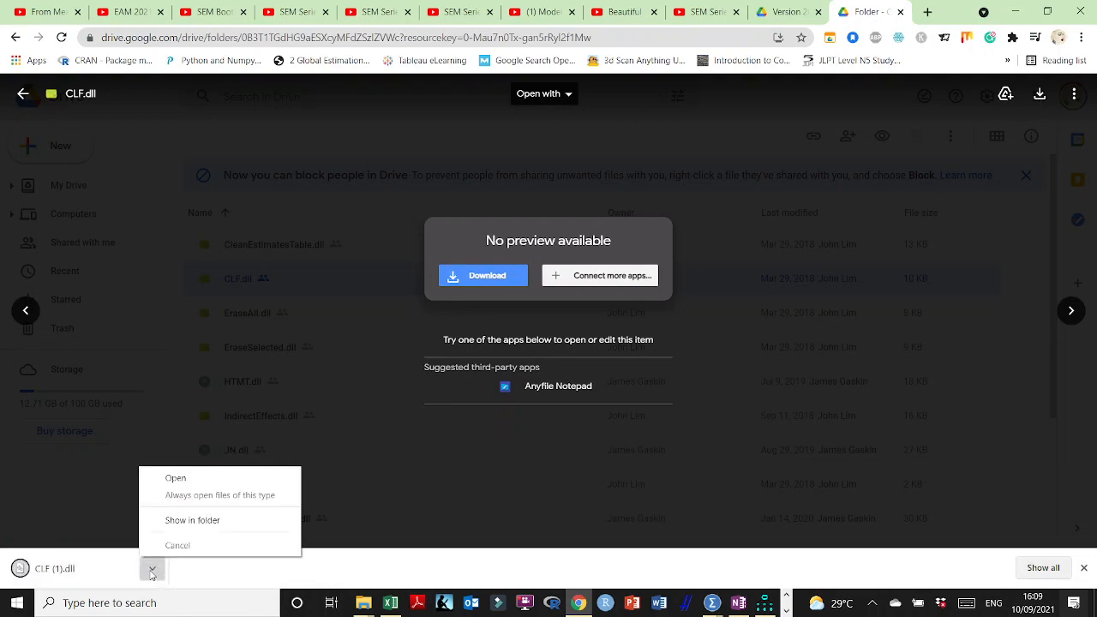
{"action": "left_click", "coordinate": [170, 521]}
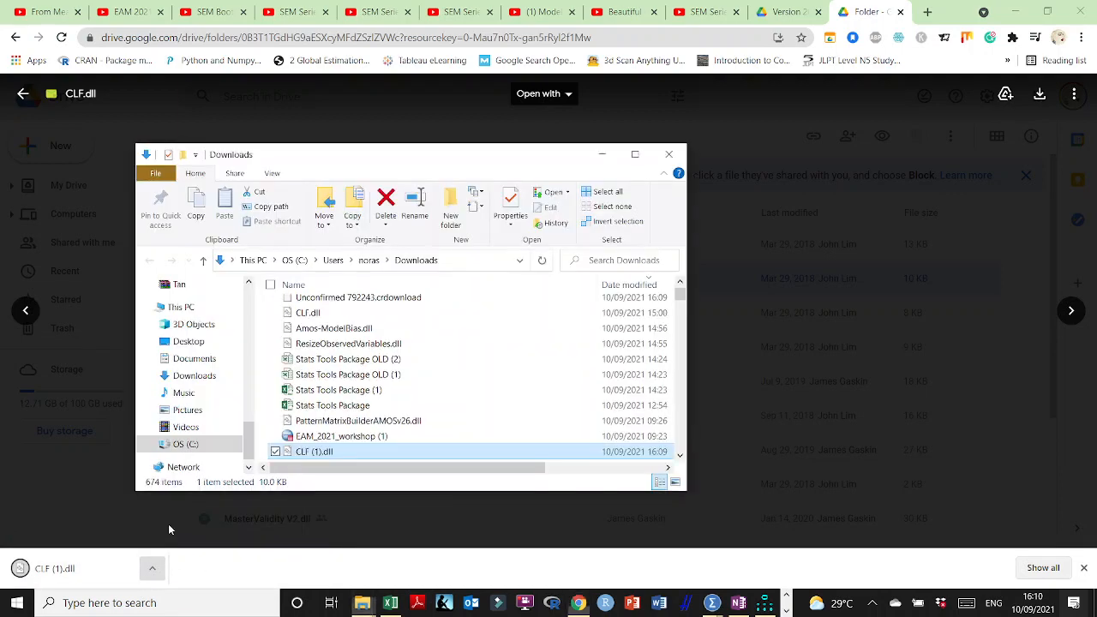
{"action": "right_click", "coordinate": [323, 452]}
{"action": "left_click", "coordinate": [152, 440]}
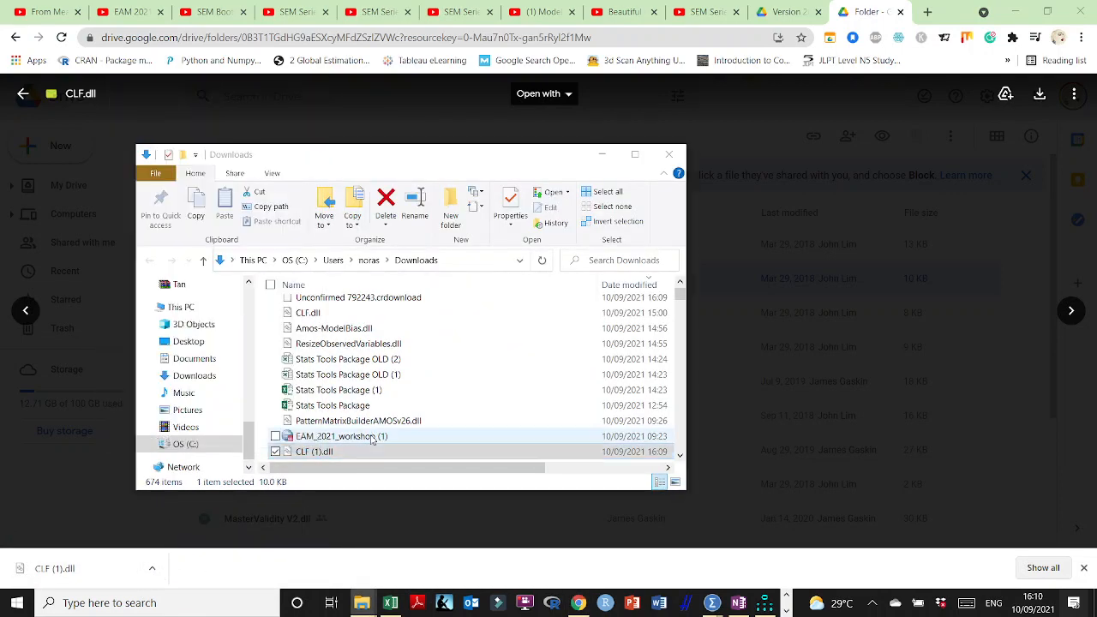
{"action": "left_click", "coordinate": [508, 525]}
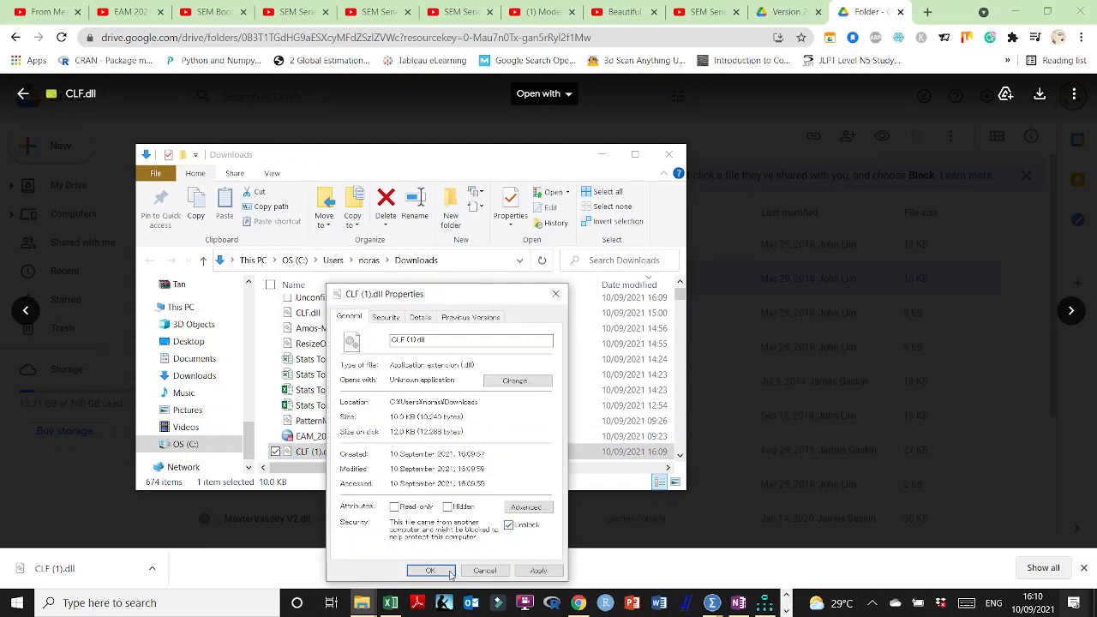
{"action": "left_click", "coordinate": [431, 570]}
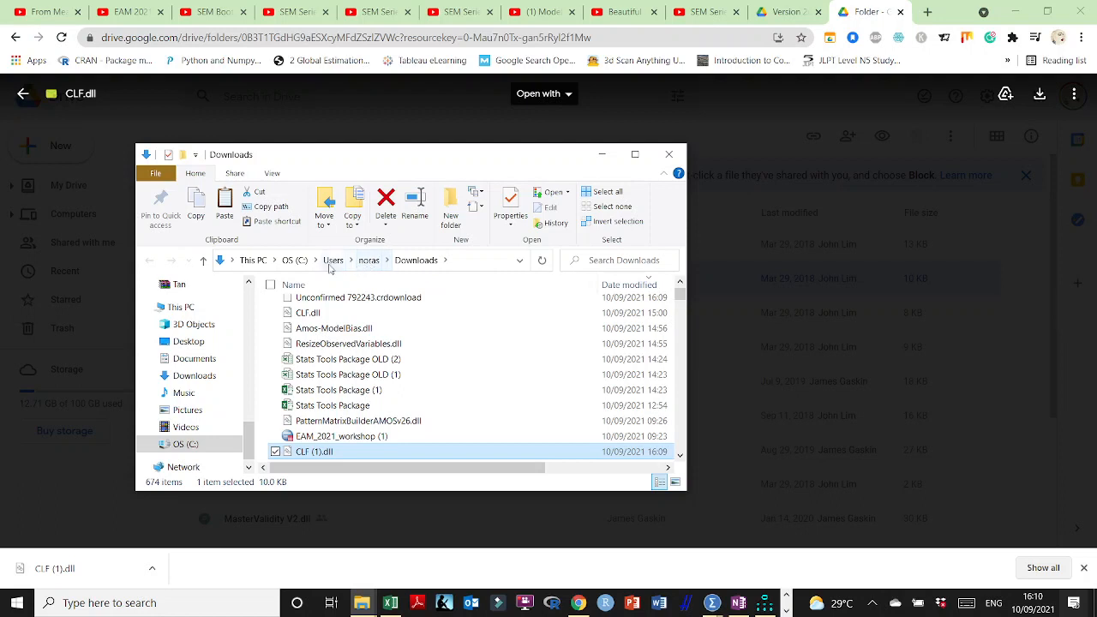
Step: Browse from the user folder to AppData\Local\AmosDevelopment\Amos\26\Plugins, check the installed plugin files, and close the window
{"action": "left_click", "coordinate": [369, 261]}
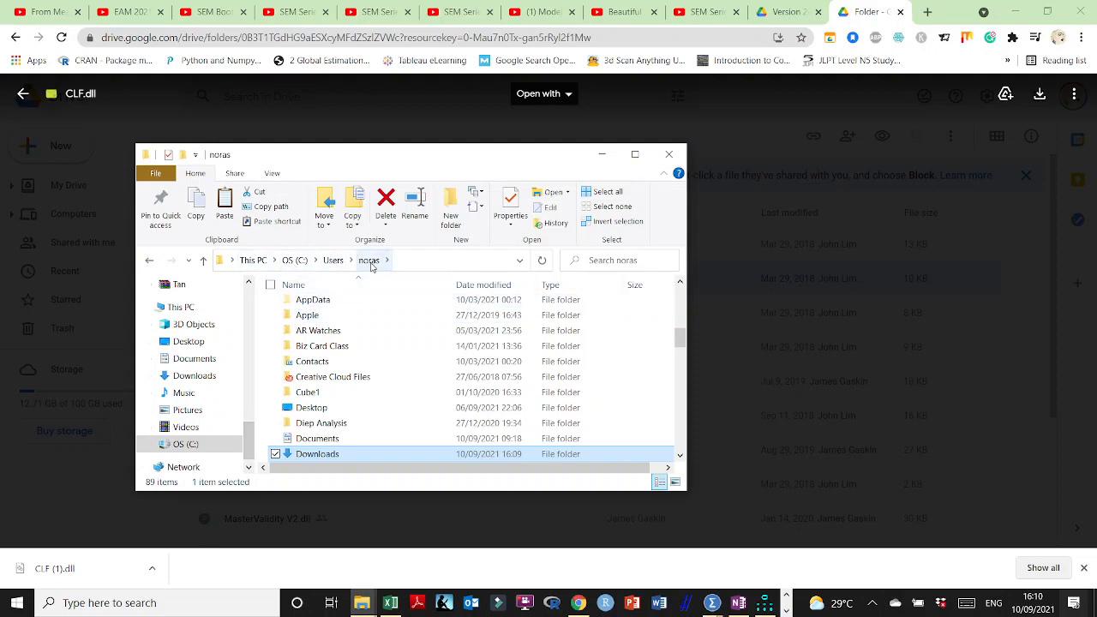
{"action": "double_click", "coordinate": [313, 301]}
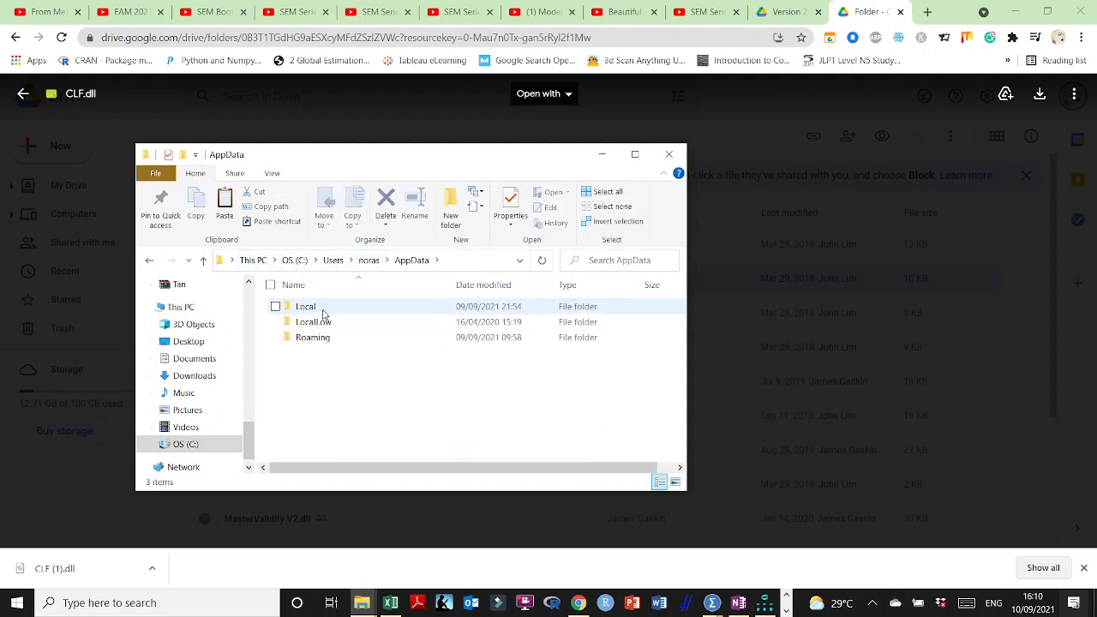
{"action": "double_click", "coordinate": [323, 310]}
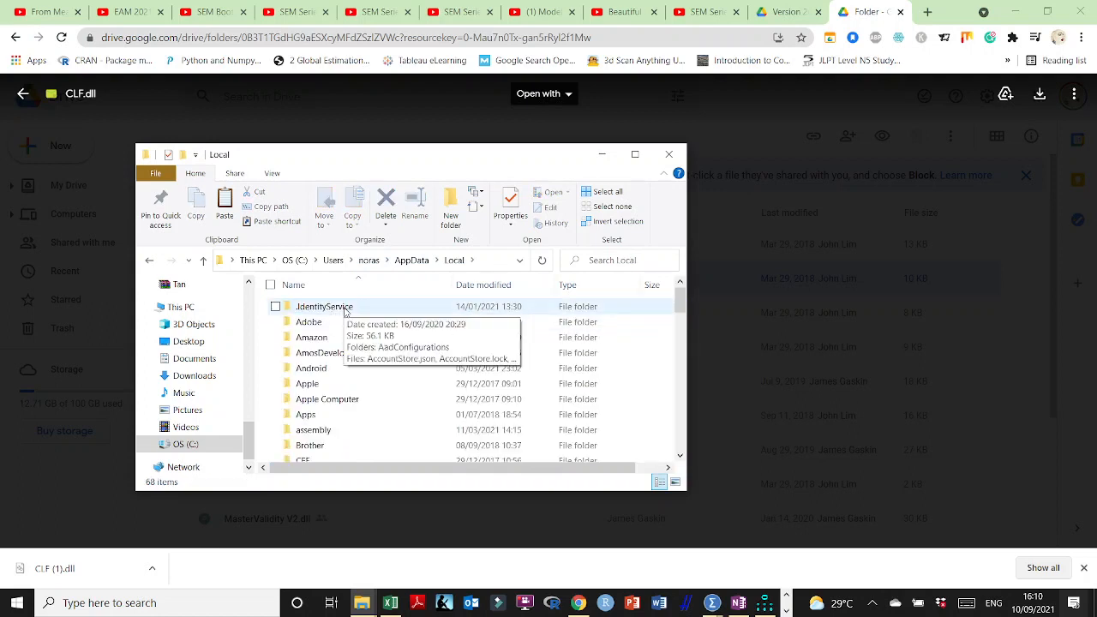
{"action": "double_click", "coordinate": [350, 352]}
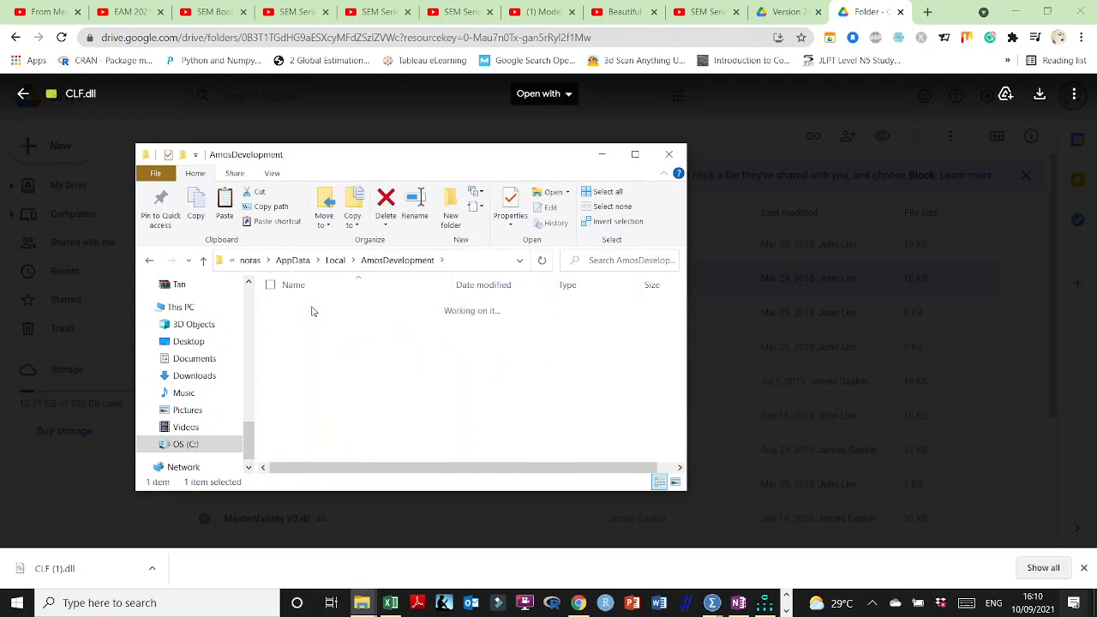
{"action": "double_click", "coordinate": [314, 307]}
{"action": "double_click", "coordinate": [314, 307]}
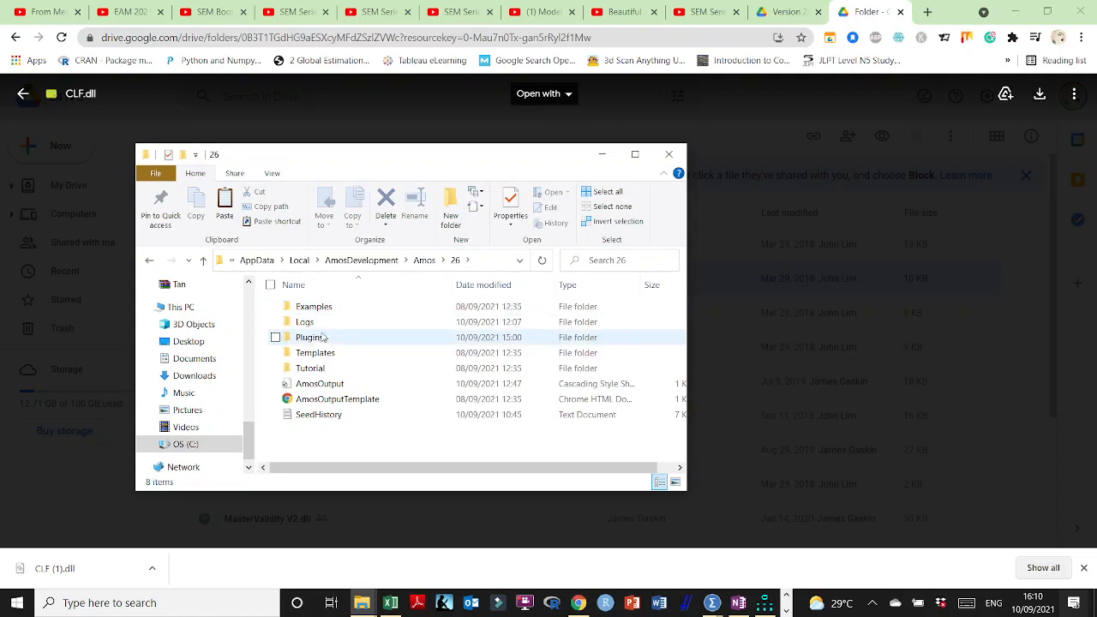
{"action": "double_click", "coordinate": [322, 338]}
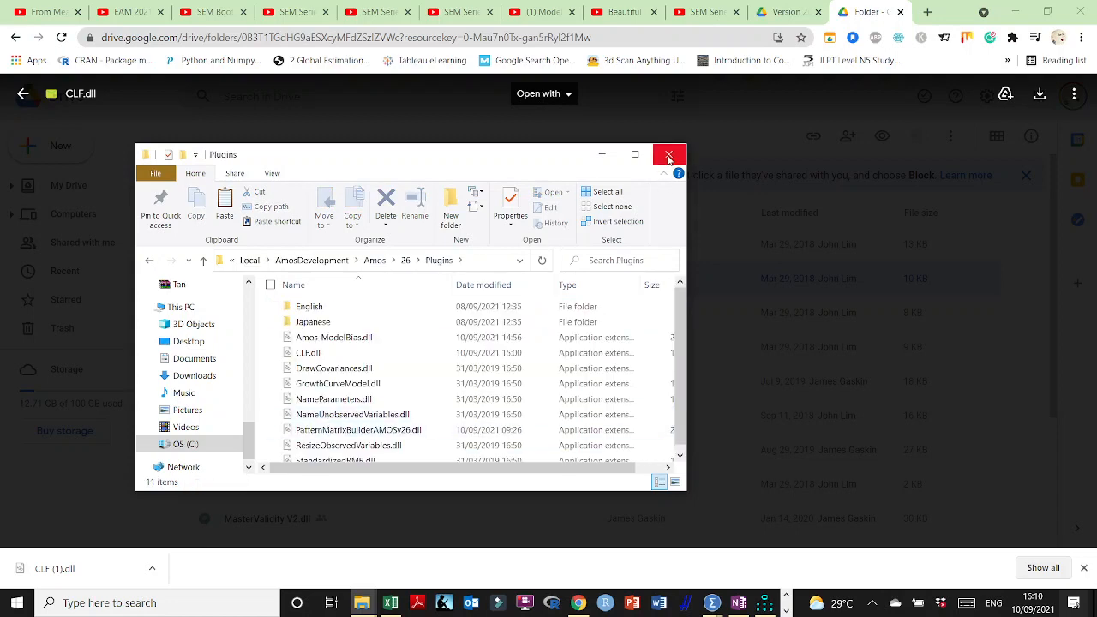
{"action": "left_click", "coordinate": [669, 156]}
Step: Switch to Amos, save the CFA model under the new name CFA1, and select CFA1 among the directory's files
{"action": "left_click", "coordinate": [766, 604]}
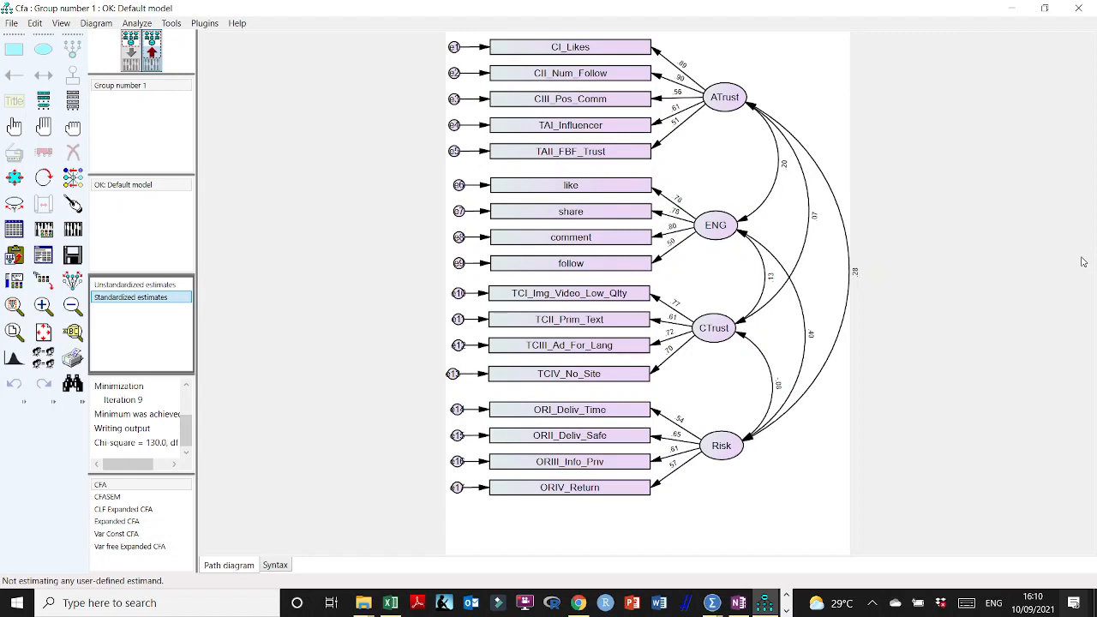
{"action": "left_click", "coordinate": [10, 23]}
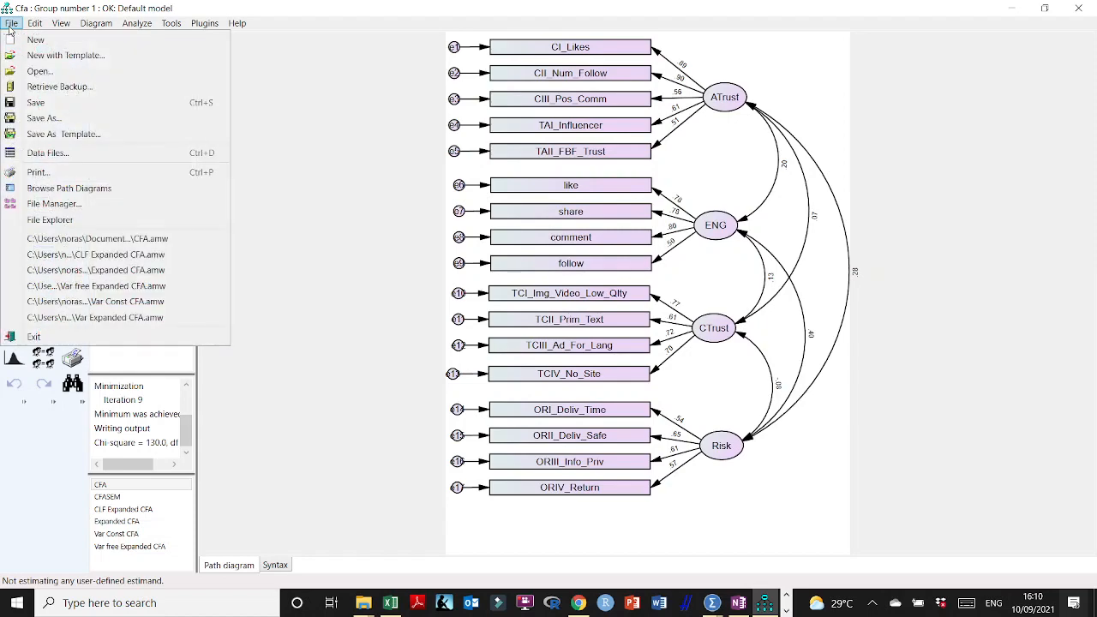
{"action": "left_click", "coordinate": [30, 97]}
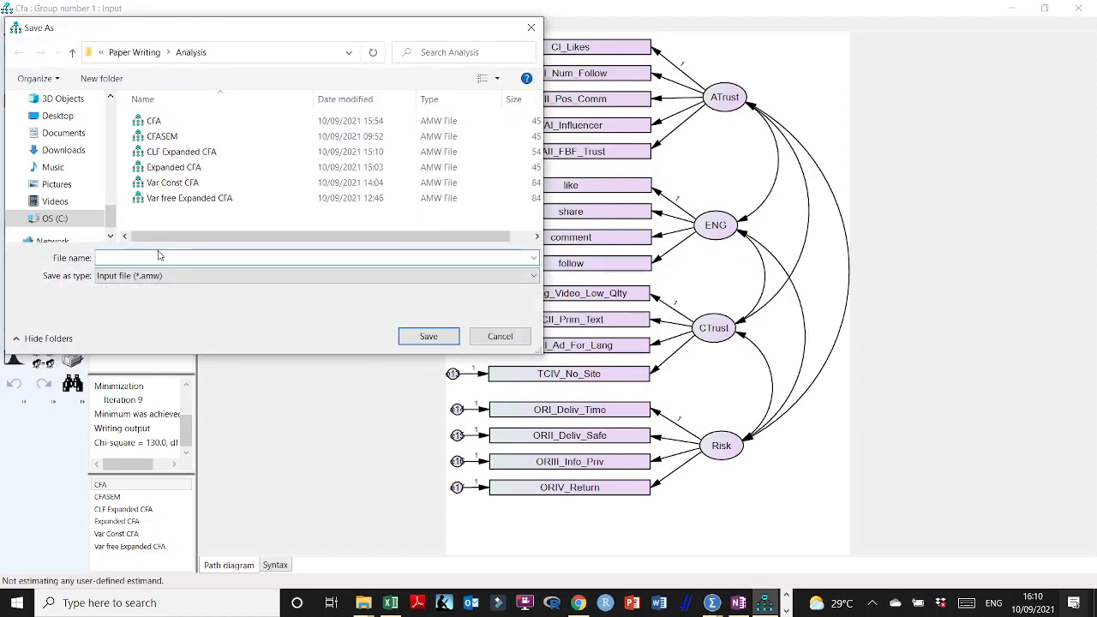
{"action": "type", "text": "CFA1"}
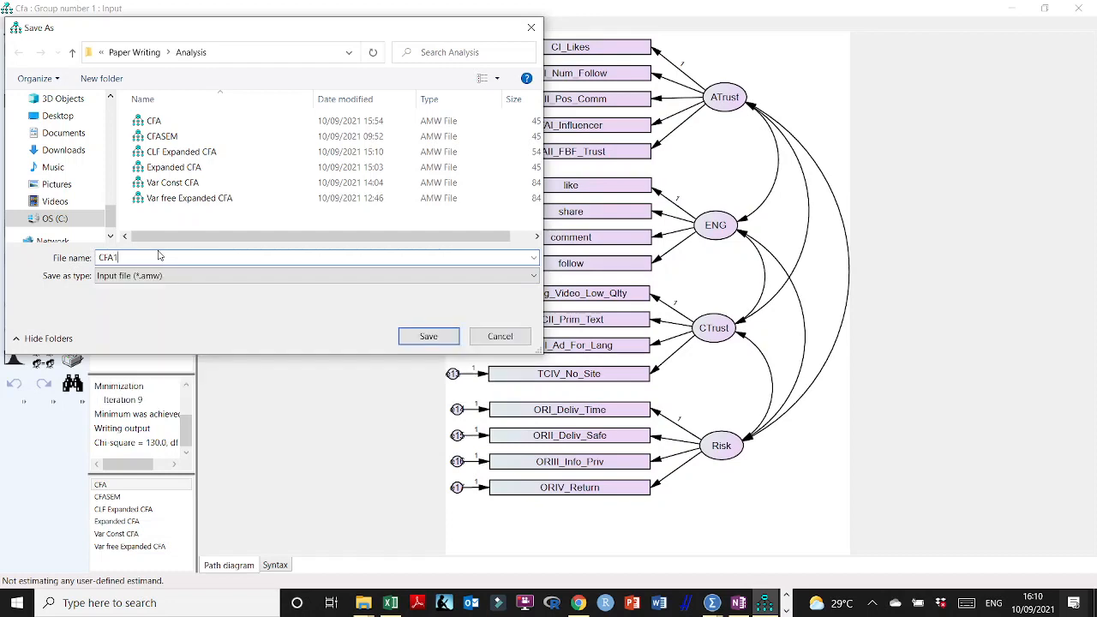
{"action": "key", "text": "Return"}
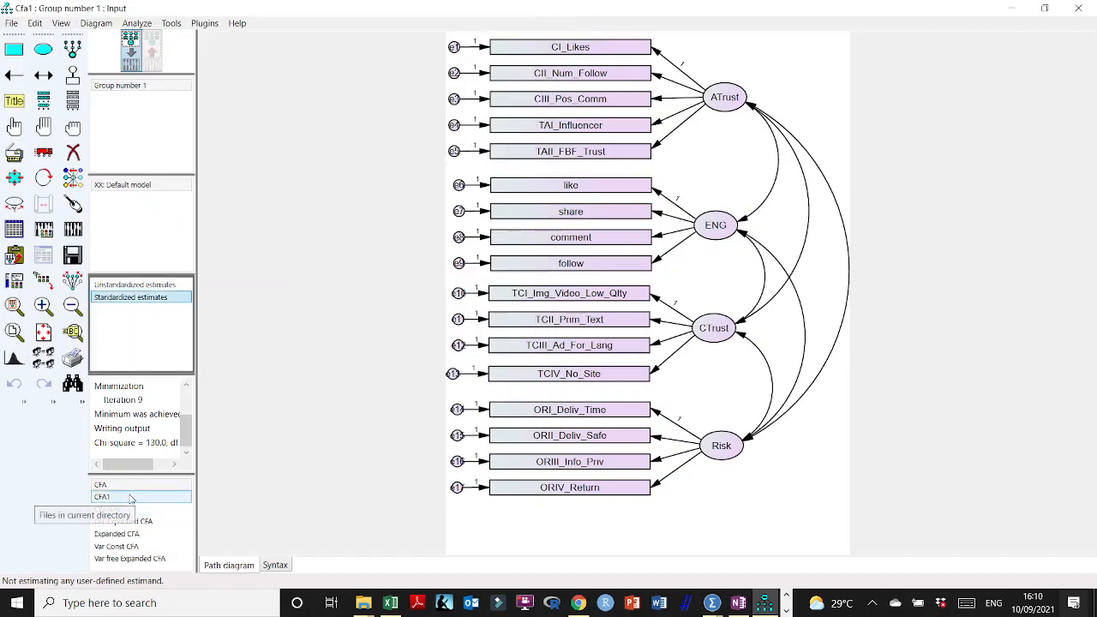
{"action": "left_click", "coordinate": [131, 498]}
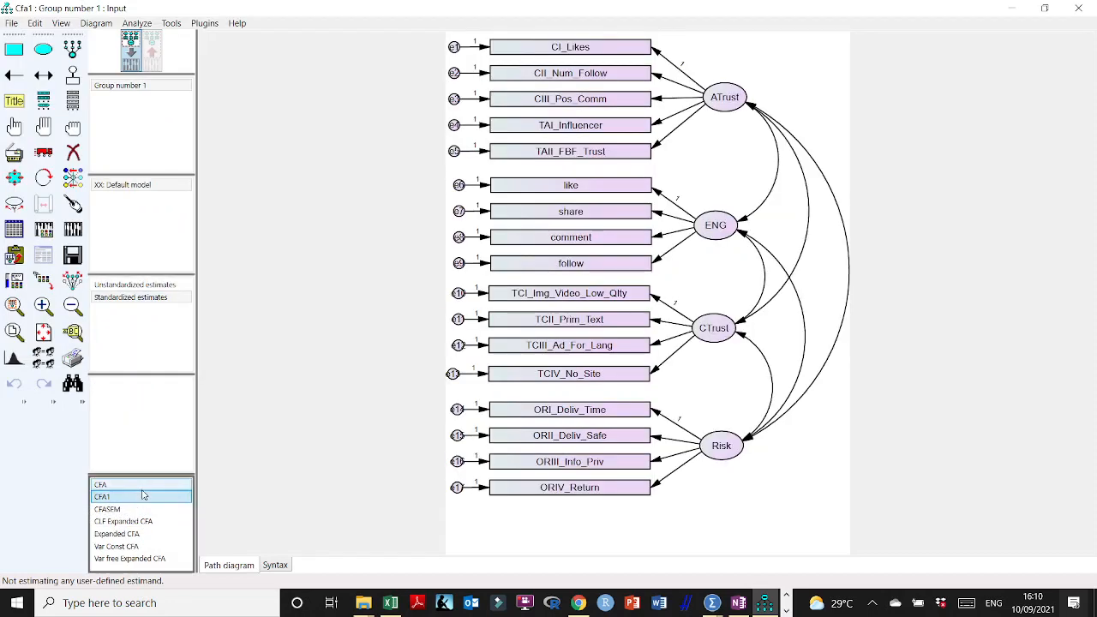
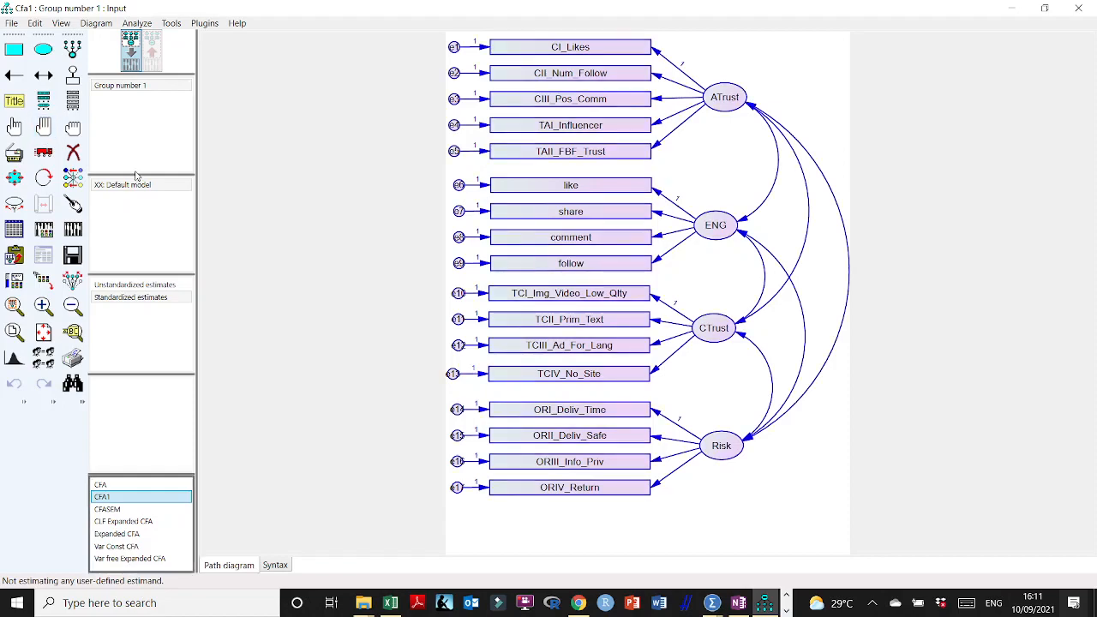
Step: Move the whole selected path diagram to the right to free space beside the error terms
{"action": "left_click", "coordinate": [43, 152]}
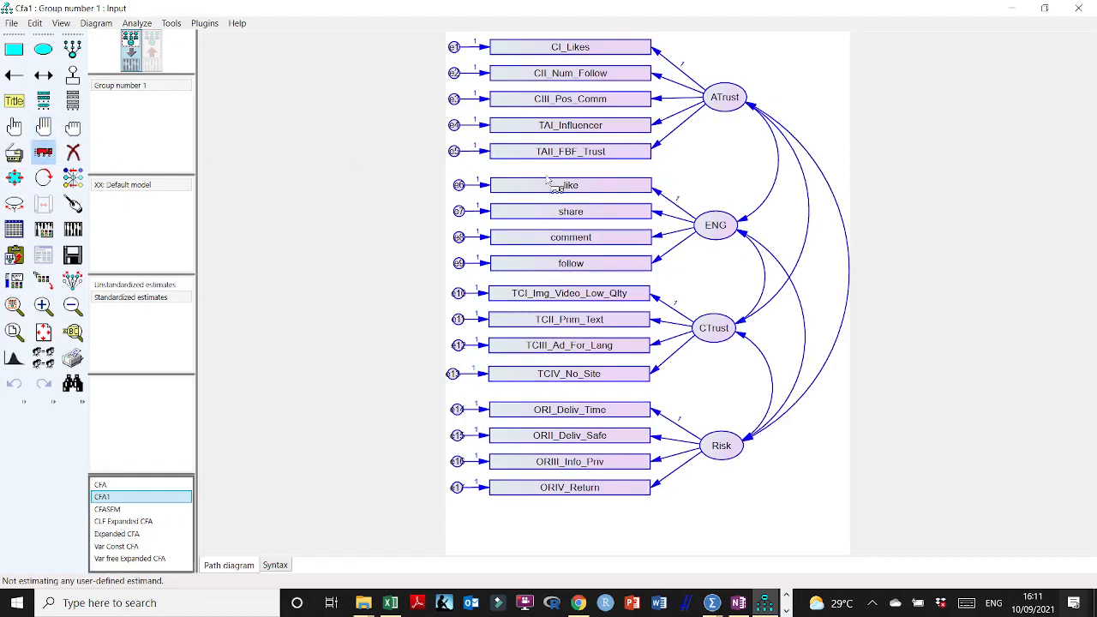
{"action": "left_click_drag", "start_coordinate": [553, 187], "coordinate": [657, 211]}
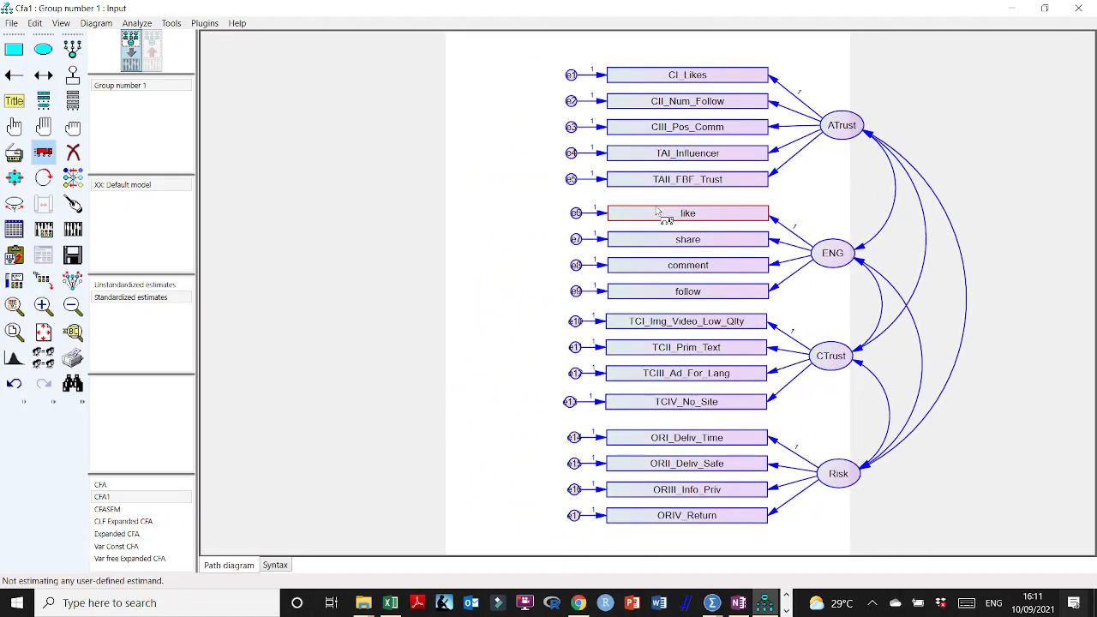
{"action": "left_click", "coordinate": [43, 153]}
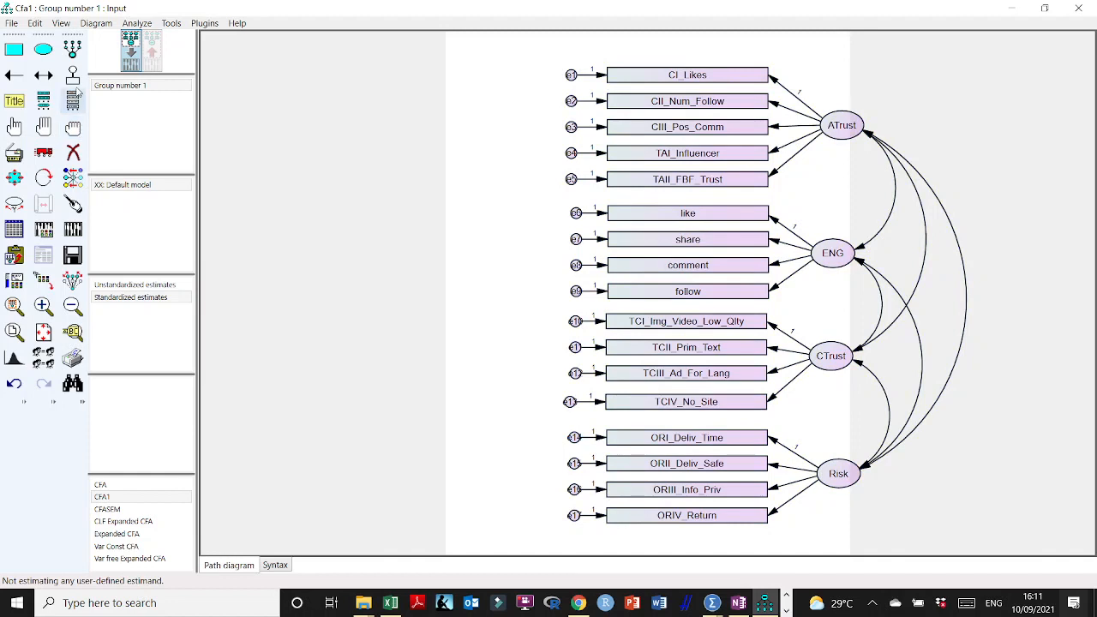
Step: Draw a tall, narrow latent variable ellipse to the left of the error terms, about midway down the diagram
{"action": "left_click", "coordinate": [43, 49]}
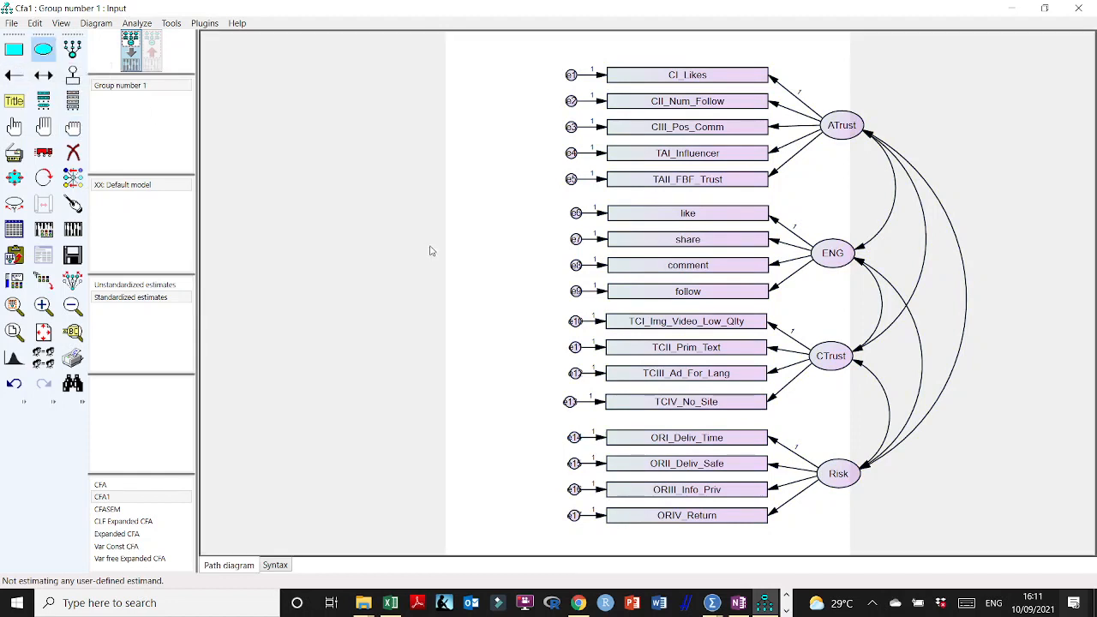
{"action": "left_click_drag", "start_coordinate": [491, 219], "coordinate": [435, 383]}
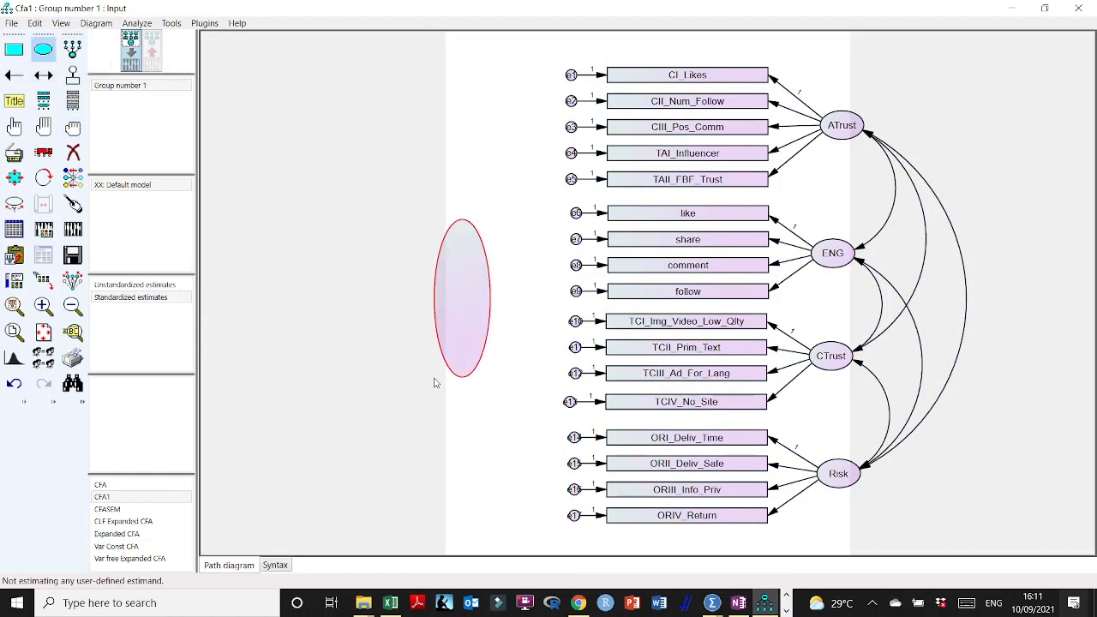
{"action": "left_click", "coordinate": [14, 126]}
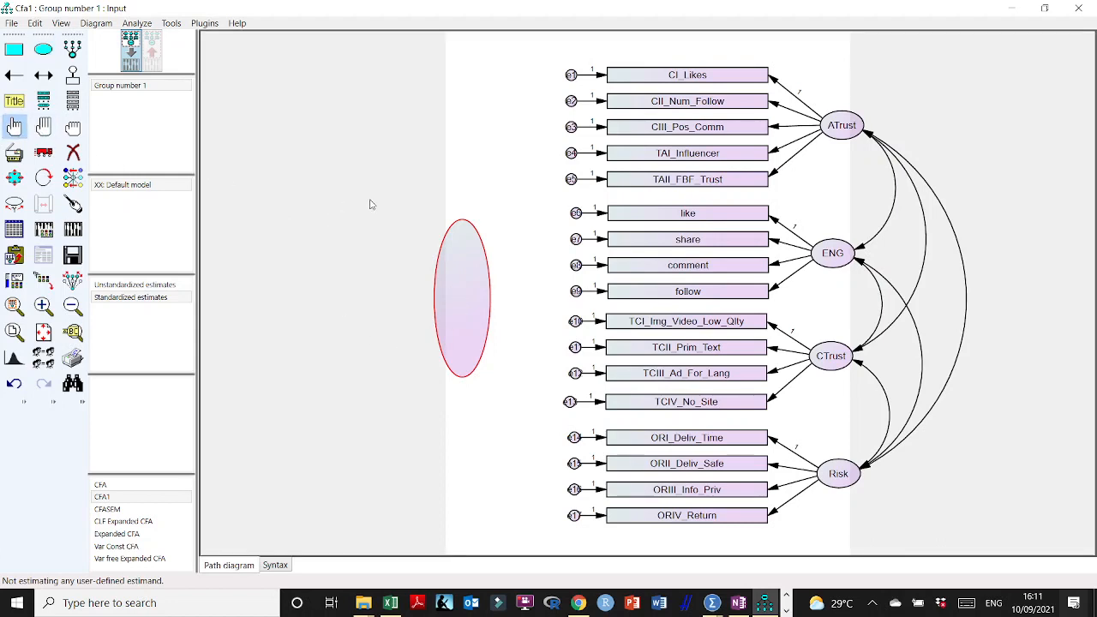
Step: Connect the new ellipse to all observed indicators with the Common Latent Factor Connector, leaving the paths unconstrained, and touch up the ellipse
{"action": "left_click", "coordinate": [204, 23]}
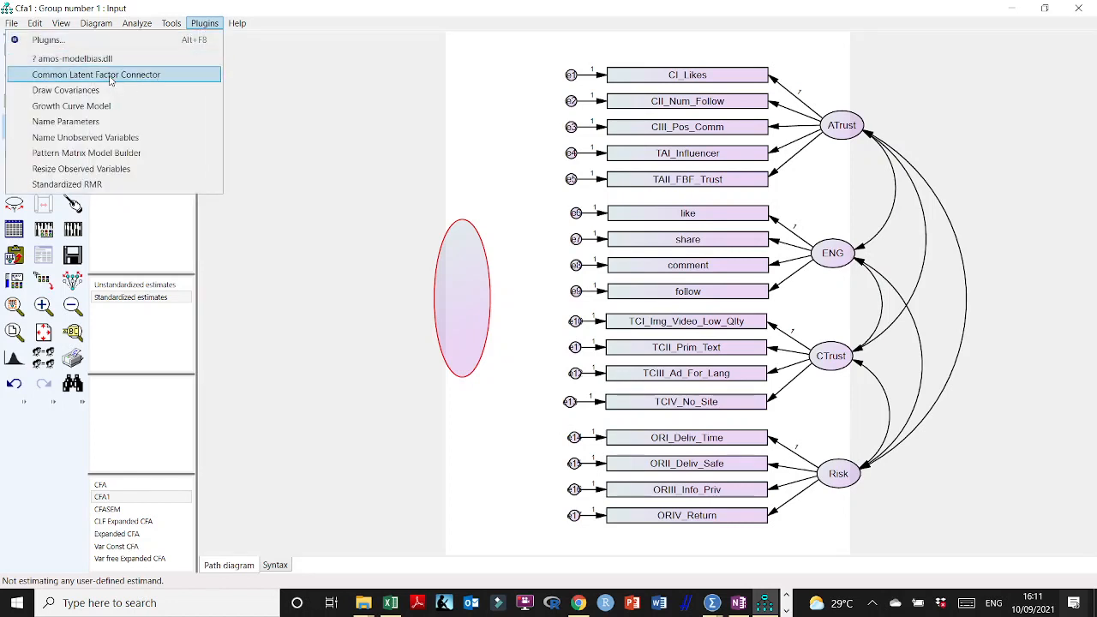
{"action": "left_click", "coordinate": [140, 75]}
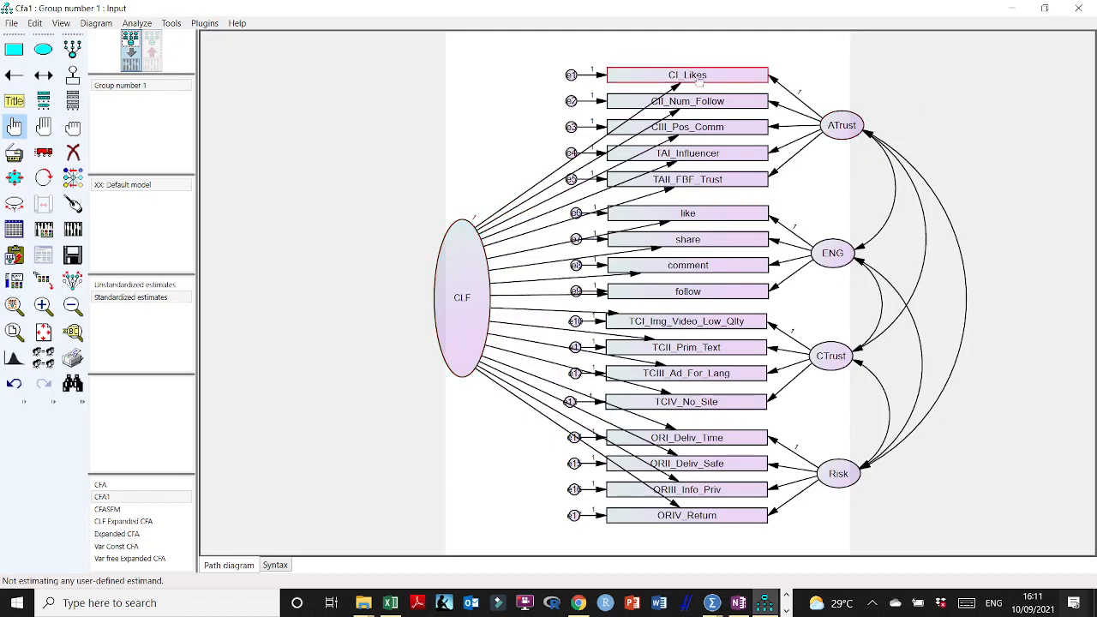
{"action": "left_click", "coordinate": [73, 204]}
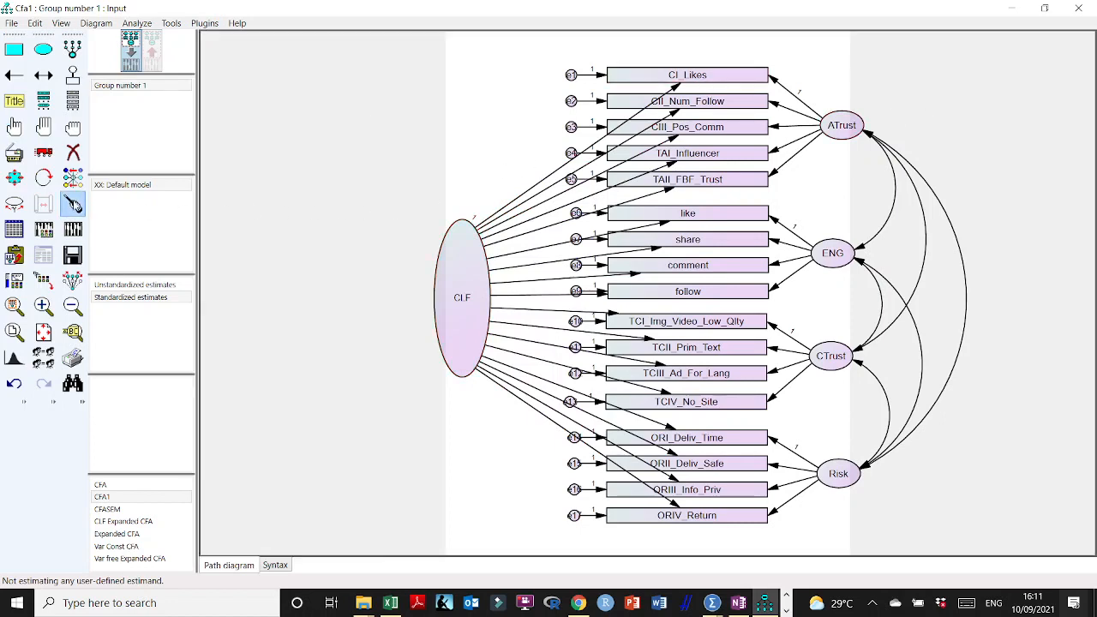
{"action": "left_click", "coordinate": [462, 281]}
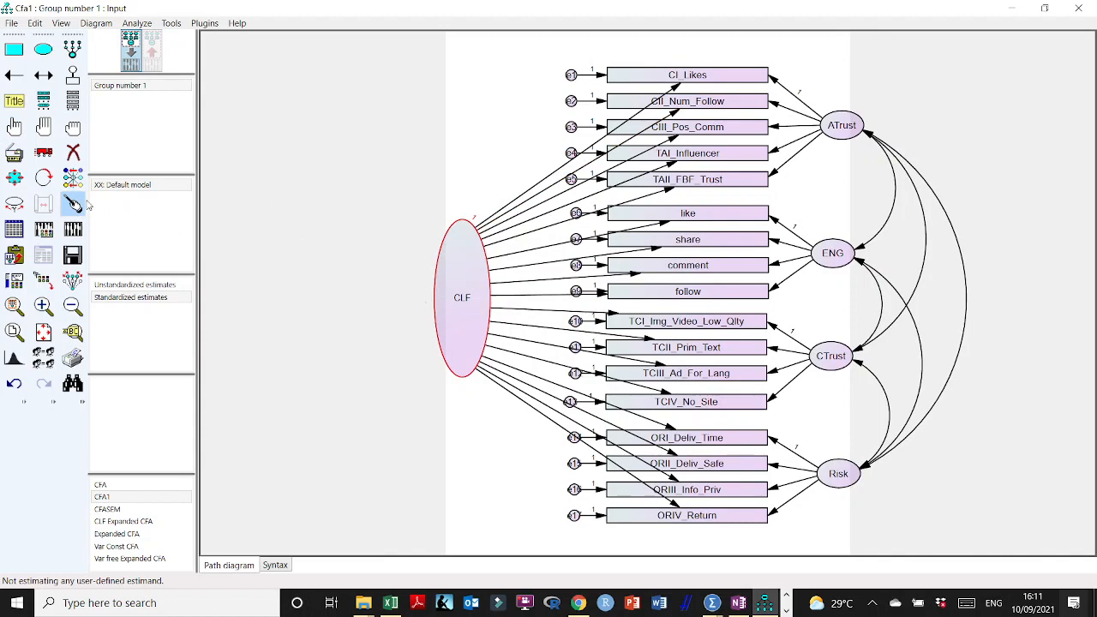
{"action": "left_click", "coordinate": [14, 127]}
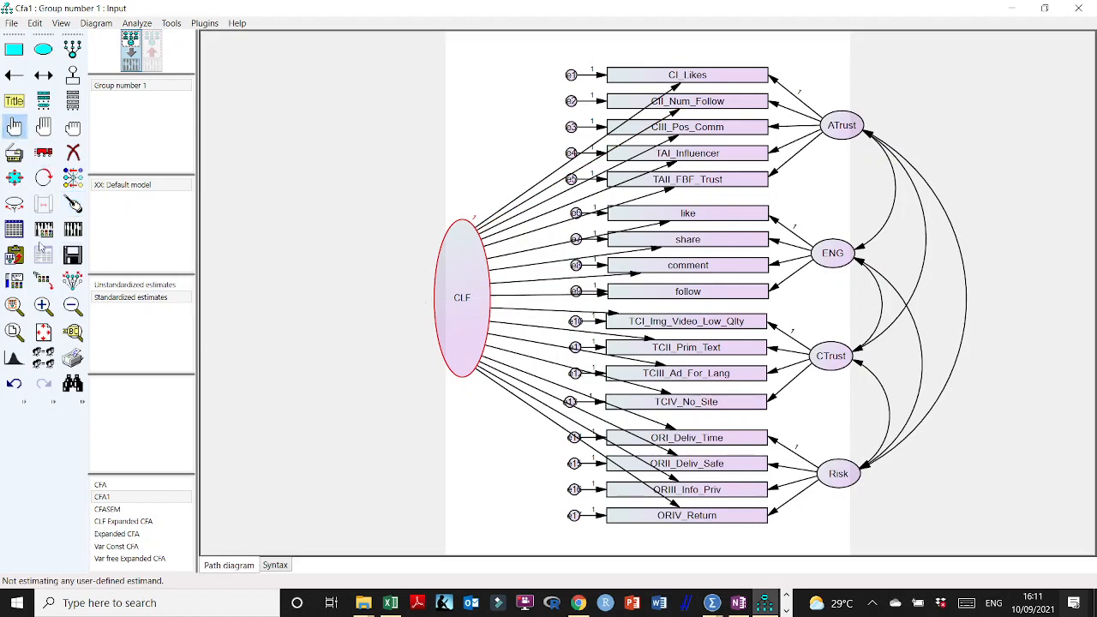
Step: Accept Data.sav as the group's data file, calculate the estimates, and check the chi-square and df in the computation summary
{"action": "left_click", "coordinate": [14, 229]}
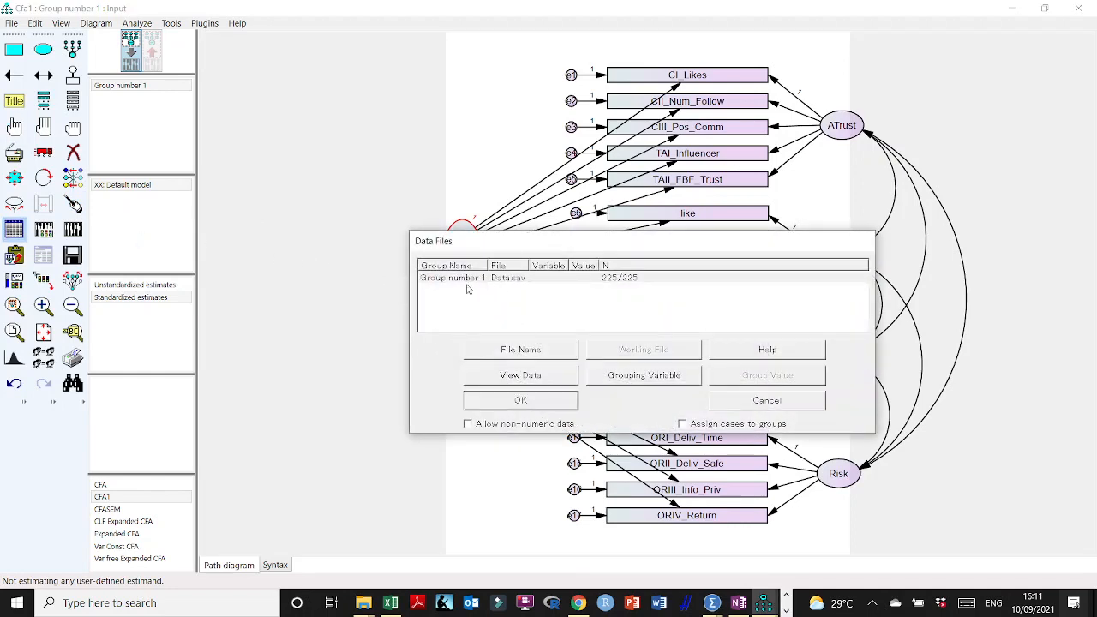
{"action": "left_click", "coordinate": [520, 401]}
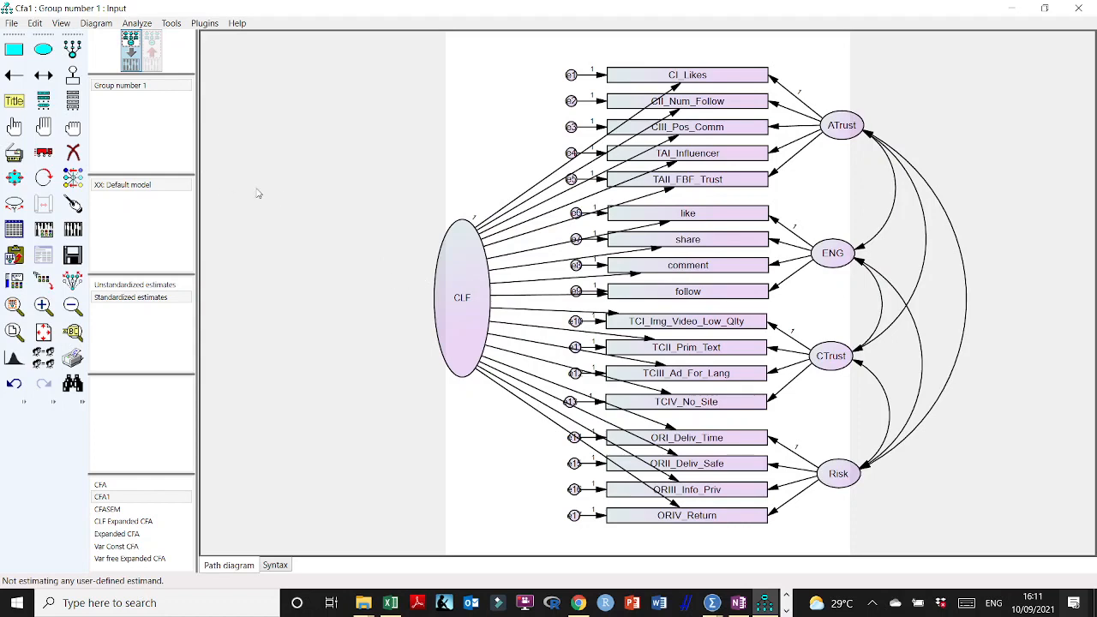
{"action": "left_click", "coordinate": [73, 229]}
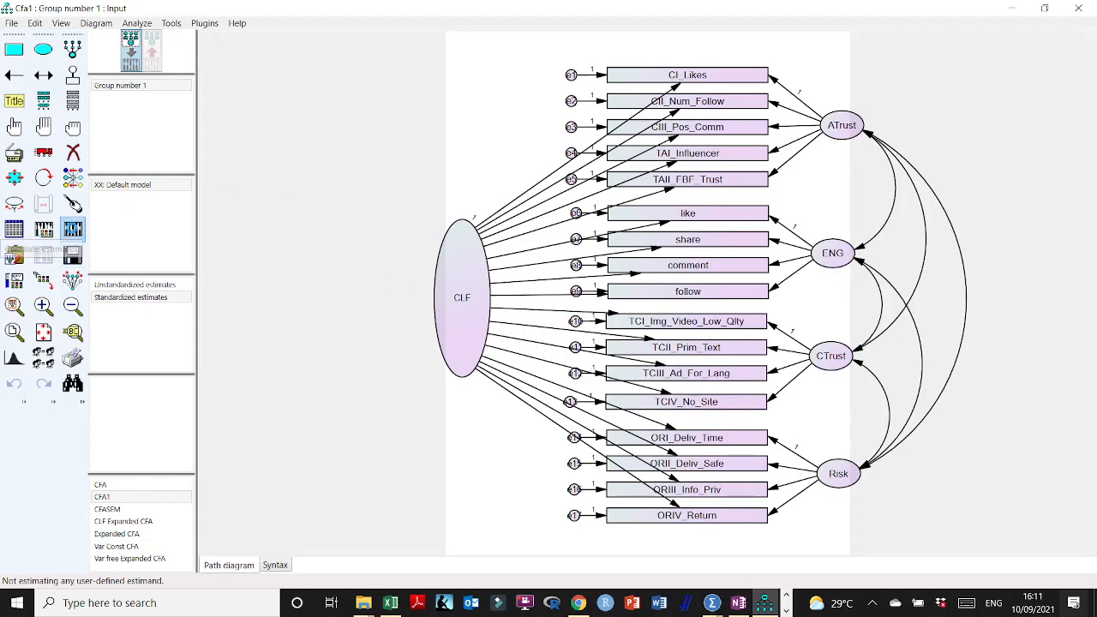
{"action": "left_click", "coordinate": [549, 221]}
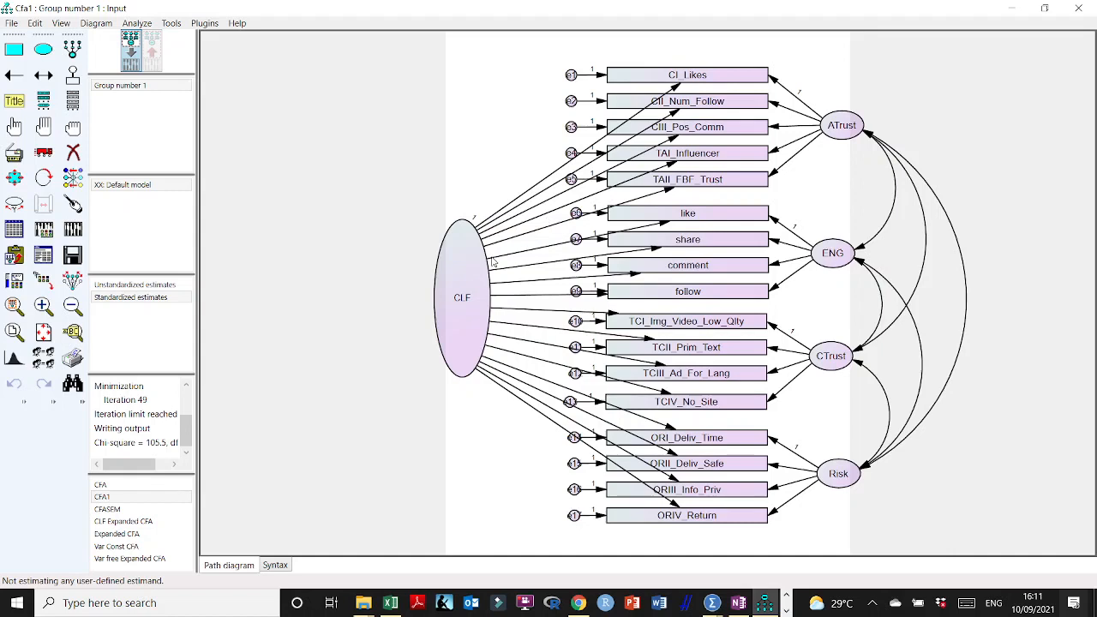
{"action": "mouse_move", "coordinate": [144, 467]}
{"action": "left_mouse_down"}
{"action": "mouse_move", "coordinate": [155, 469]}
{"action": "mouse_move", "coordinate": [132, 464]}
{"action": "mouse_move", "coordinate": [156, 468]}
{"action": "left_mouse_up"}
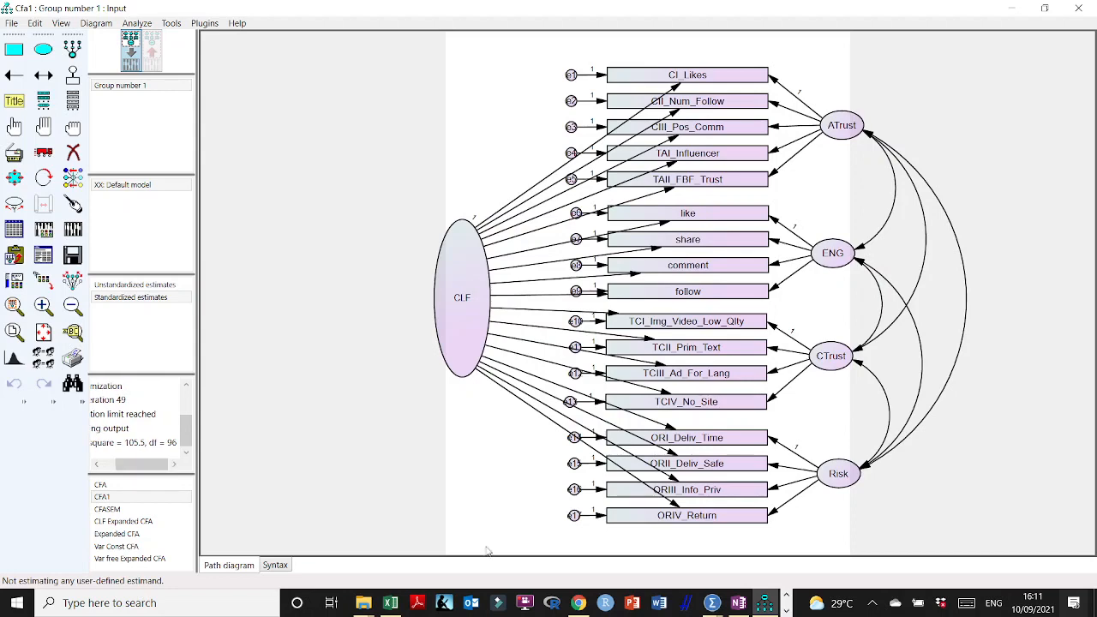
Step: Switch to the Stats Tools Package workbook in Excel and select the unconstrained model's chi-square on the X2 Difference sheet
{"action": "left_click", "coordinate": [390, 603]}
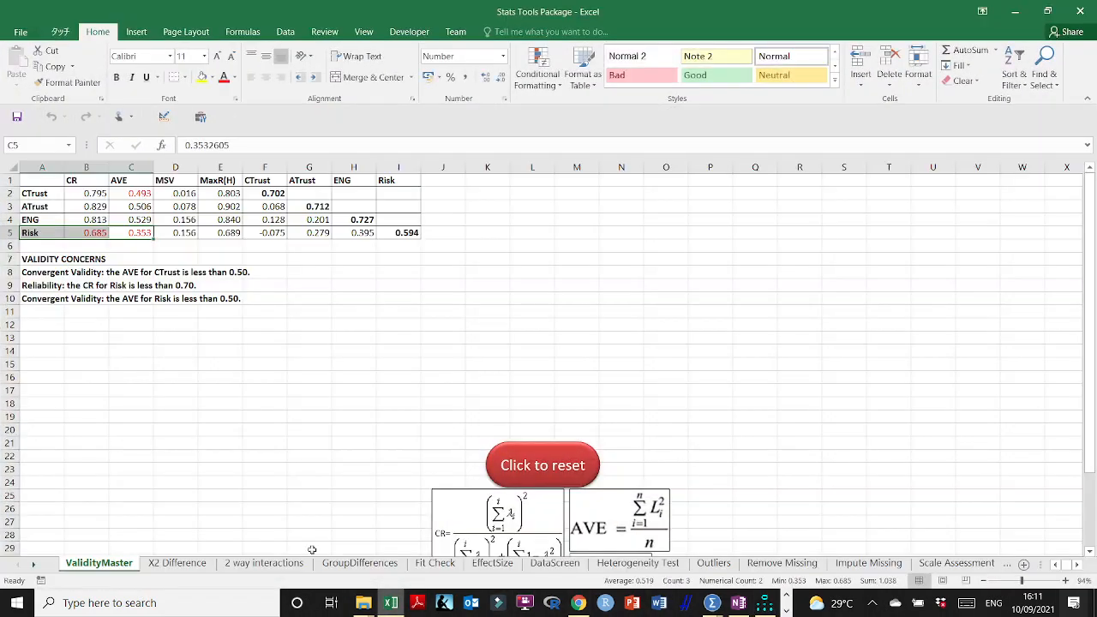
{"action": "left_click", "coordinate": [178, 564]}
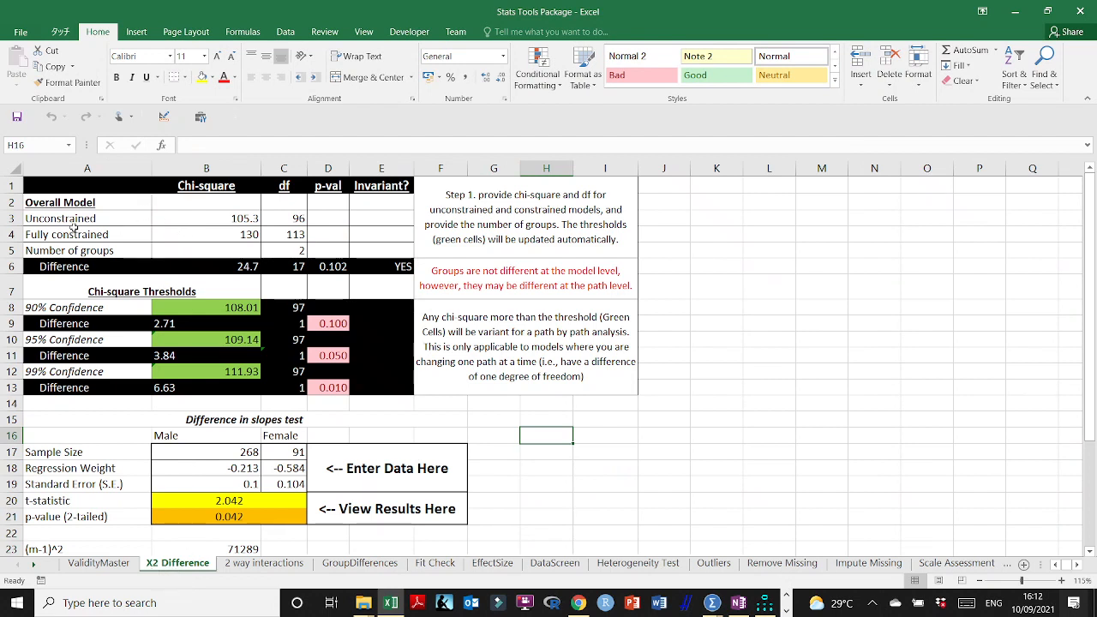
{"action": "left_click", "coordinate": [203, 217]}
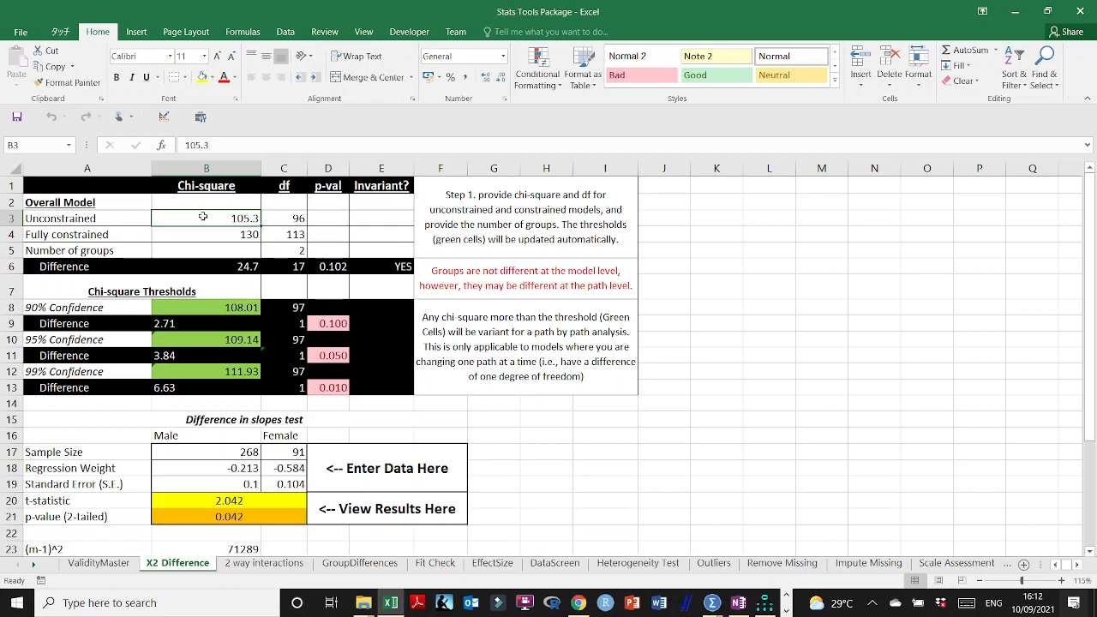
Step: Switch back to Amos and move the CLF ellipse slightly down and to the right
{"action": "left_click", "coordinate": [765, 603]}
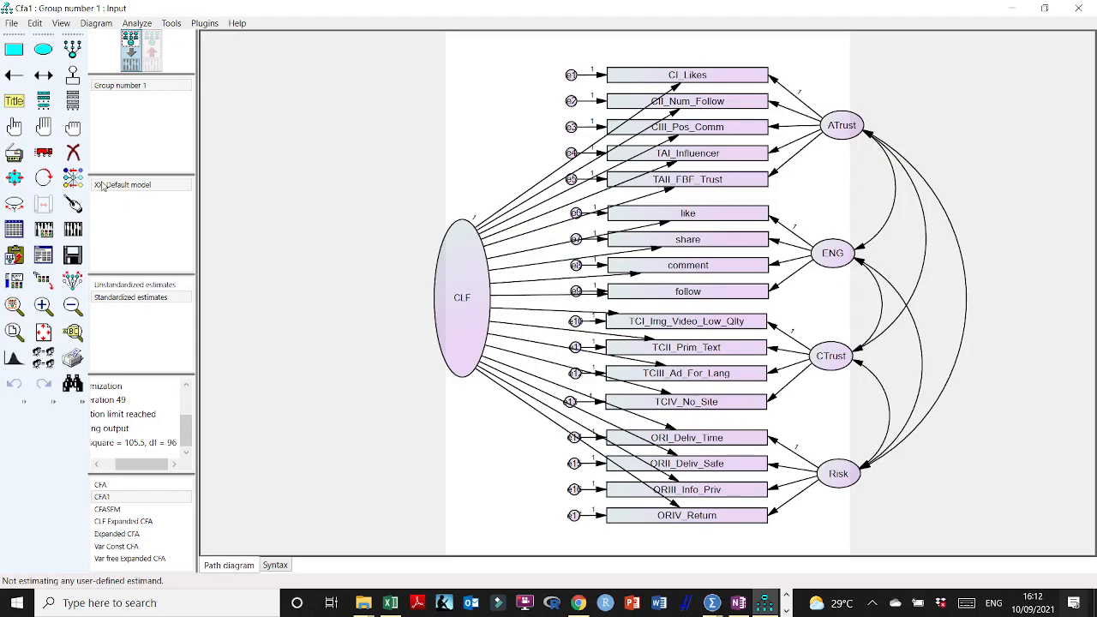
{"action": "left_click", "coordinate": [44, 152]}
{"action": "mouse_move", "coordinate": [468, 278]}
{"action": "left_mouse_down"}
{"action": "mouse_move", "coordinate": [348, 285]}
{"action": "mouse_move", "coordinate": [355, 290]}
{"action": "mouse_move", "coordinate": [339, 276]}
{"action": "mouse_move", "coordinate": [328, 146]}
{"action": "mouse_move", "coordinate": [326, 451]}
{"action": "mouse_move", "coordinate": [416, 184]}
{"action": "mouse_move", "coordinate": [437, 274]}
{"action": "mouse_move", "coordinate": [470, 210]}
{"action": "mouse_move", "coordinate": [444, 281]}
{"action": "mouse_move", "coordinate": [473, 278]}
{"action": "left_mouse_up"}
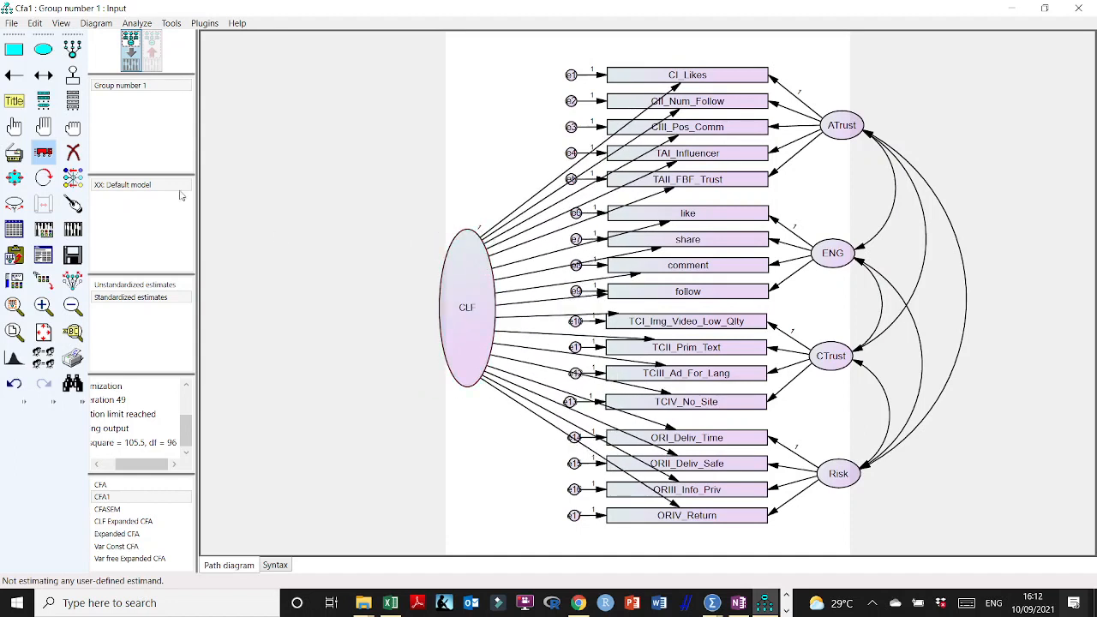
{"action": "left_click", "coordinate": [14, 126]}
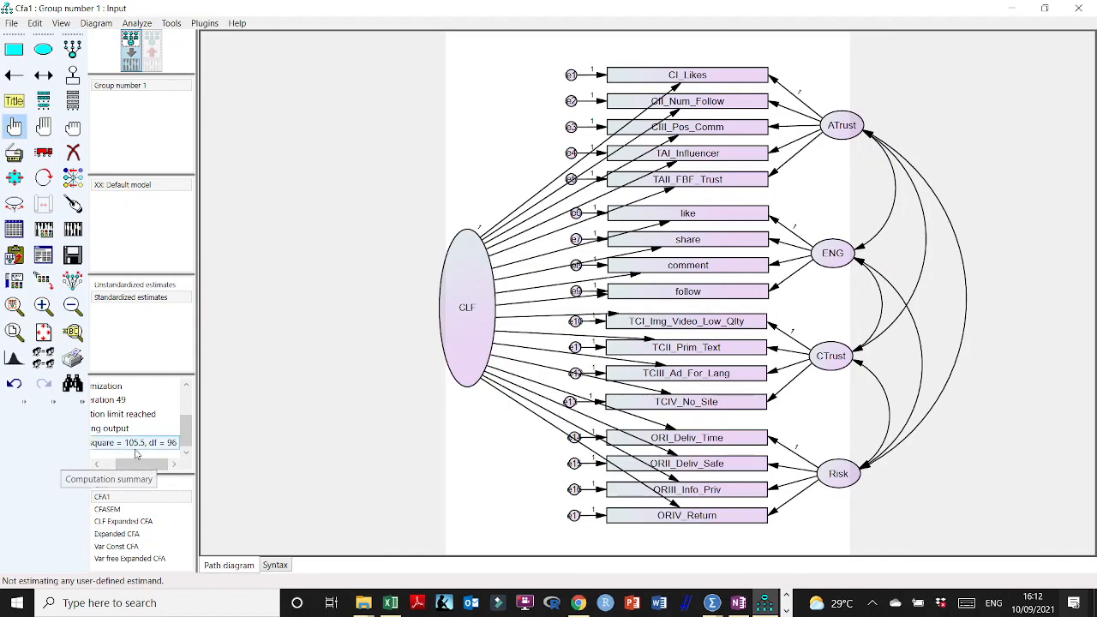
Step: Set the unconstrained model's chi-square to 105.5 in the Excel workbook and check its df against the Amos computation summary
{"action": "left_click", "coordinate": [390, 603]}
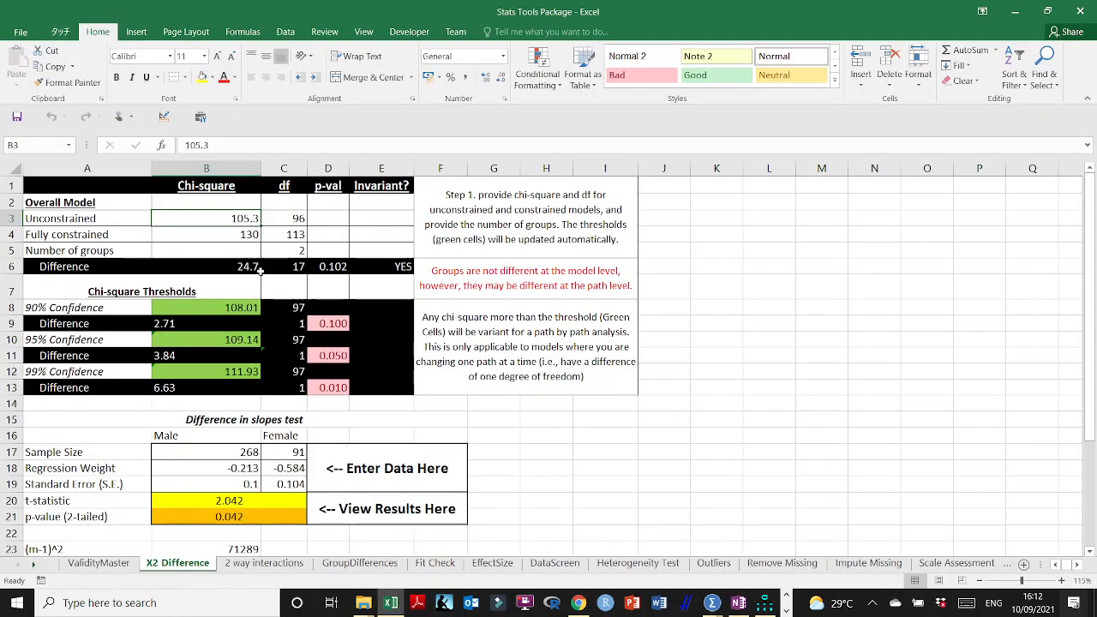
{"action": "double_click", "coordinate": [255, 219]}
{"action": "type", "text": "5"}
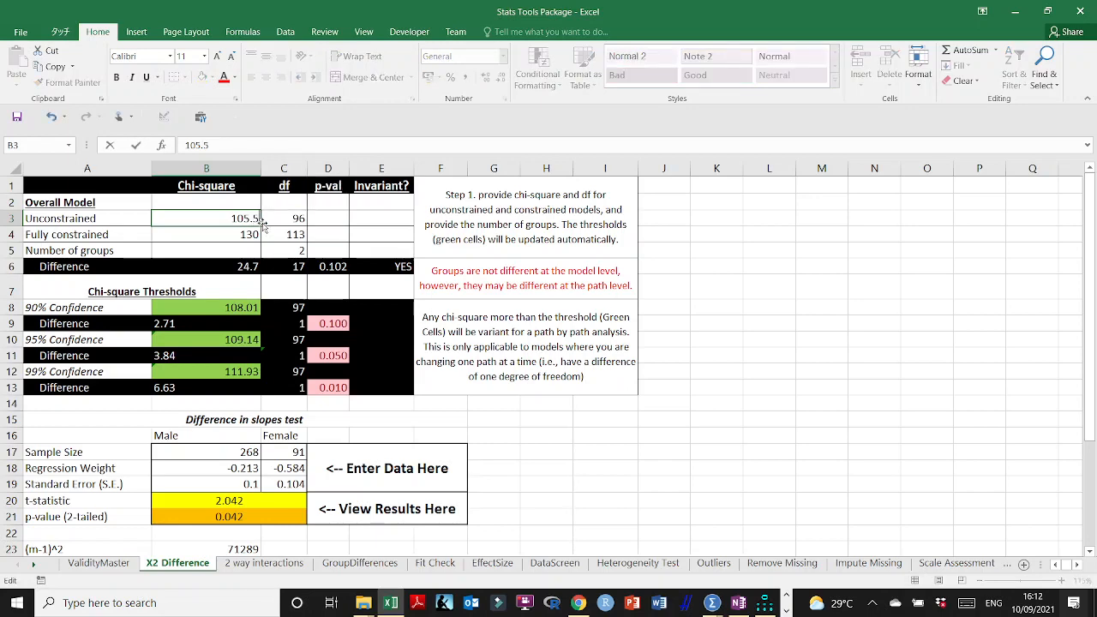
{"action": "left_click", "coordinate": [391, 605]}
{"action": "left_click_drag", "start_coordinate": [158, 463], "coordinate": [165, 463]}
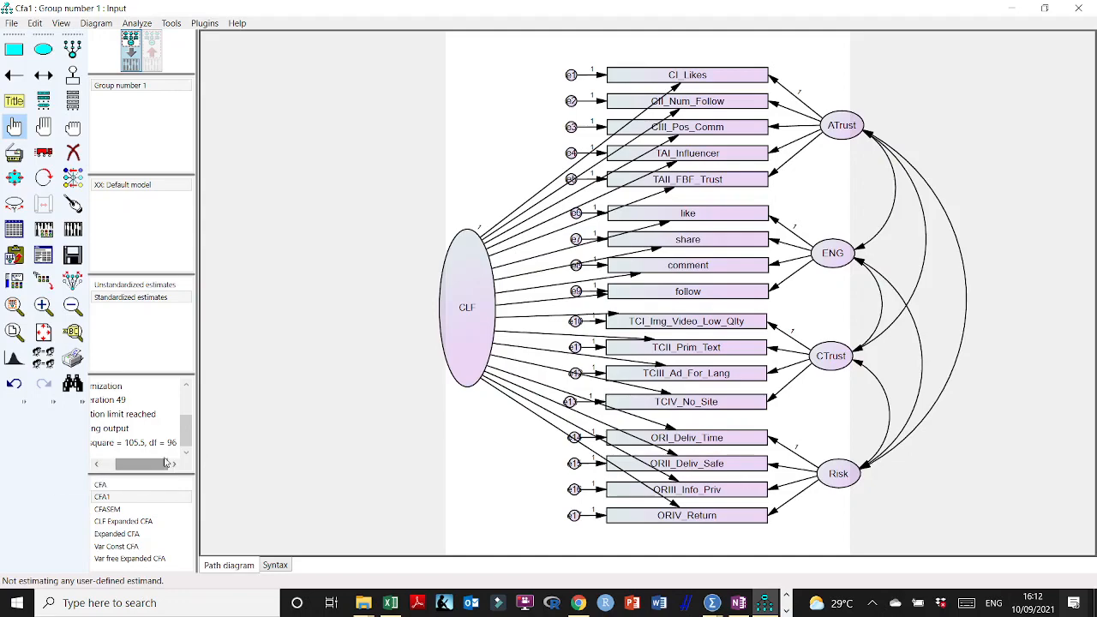
{"action": "left_click", "coordinate": [391, 604]}
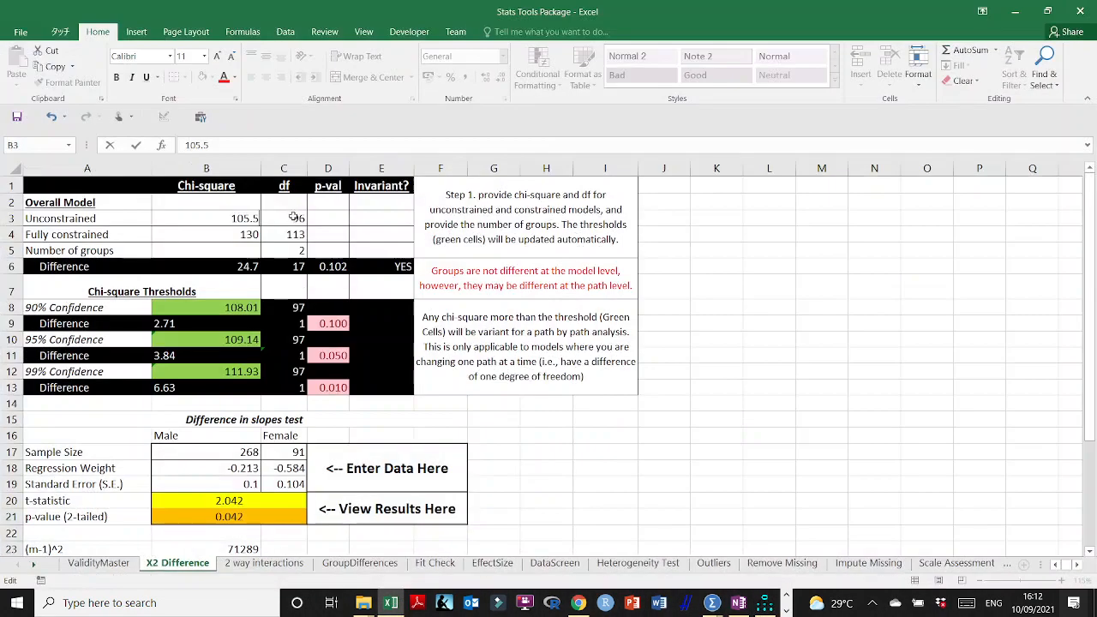
{"action": "key", "text": "Return"}
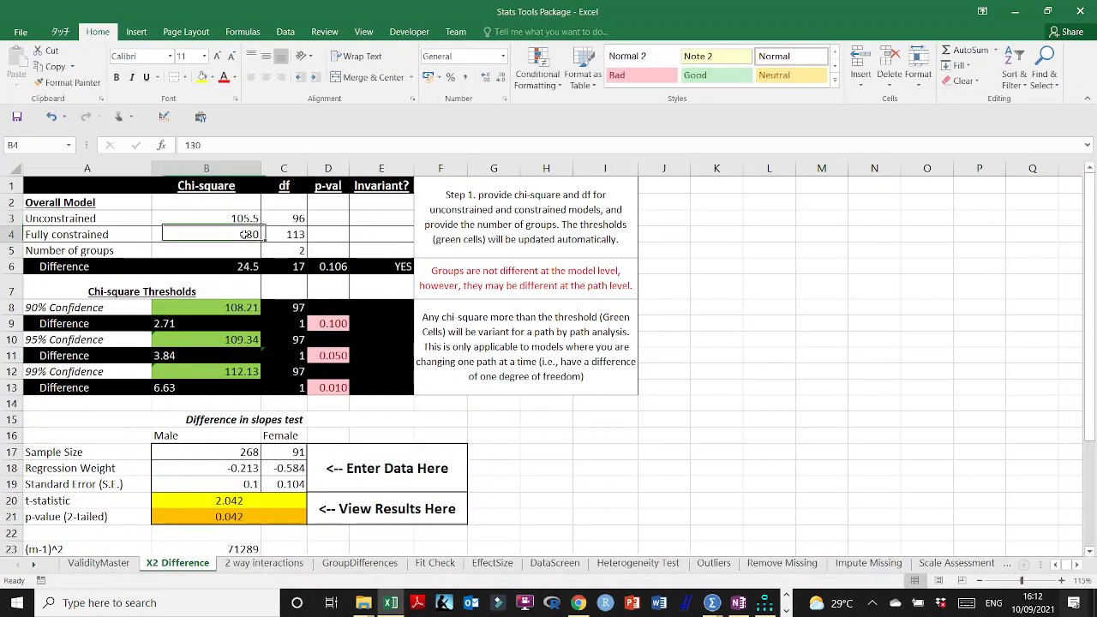
Step: Return to Amos, delete the CLF latent variable with its paths, and draw a new tall, narrow ellipse in the same area
{"action": "left_click", "coordinate": [1015, 9]}
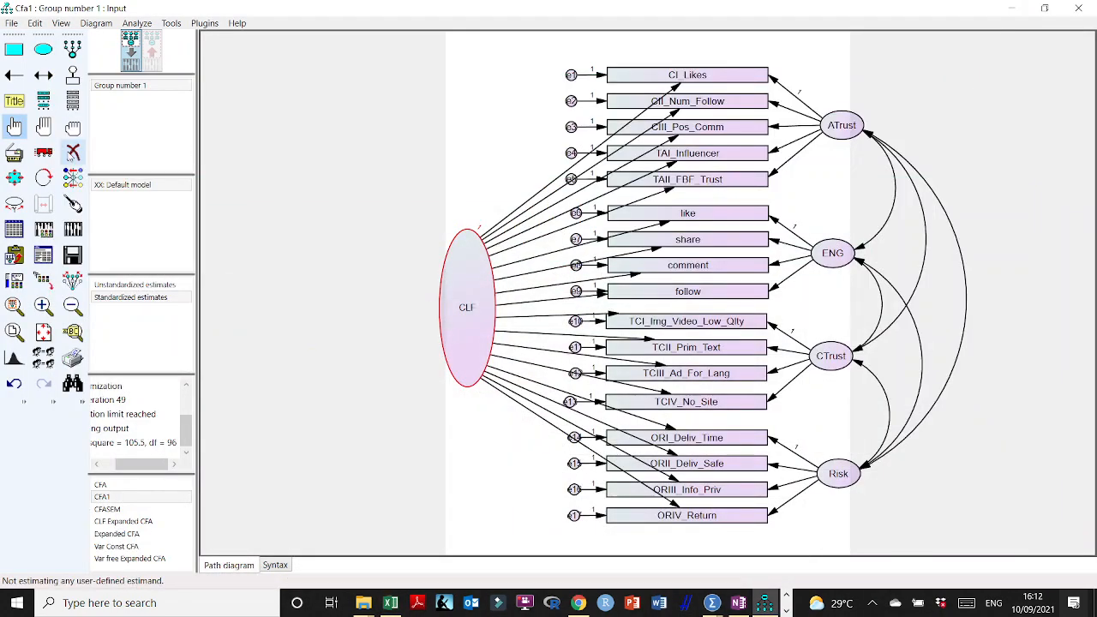
{"action": "left_click", "coordinate": [73, 152]}
{"action": "left_click", "coordinate": [454, 305]}
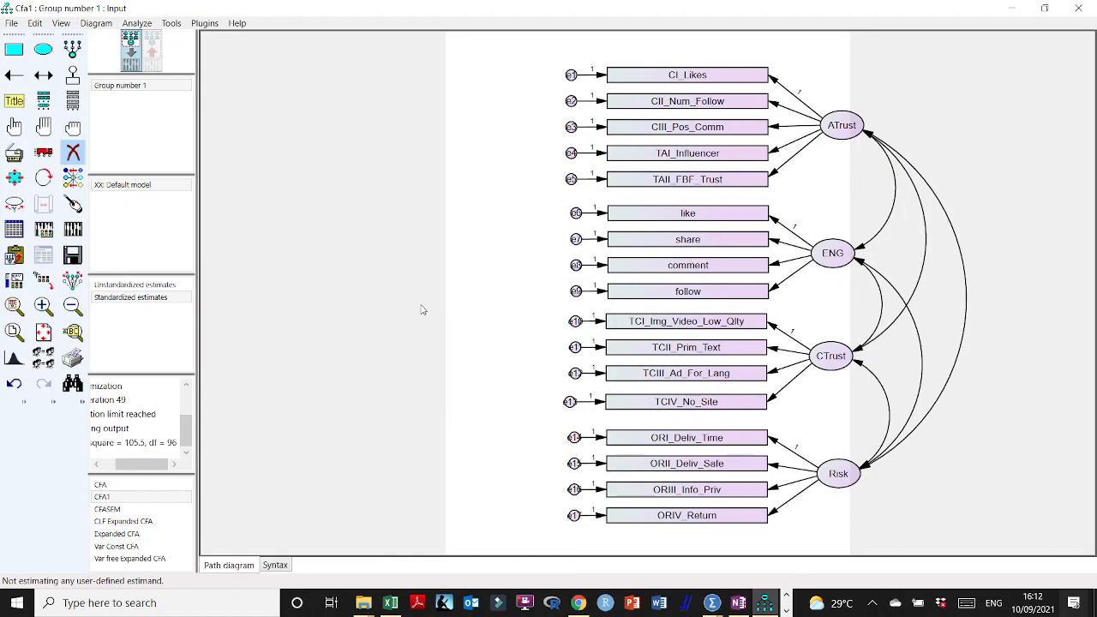
{"action": "left_click", "coordinate": [42, 49]}
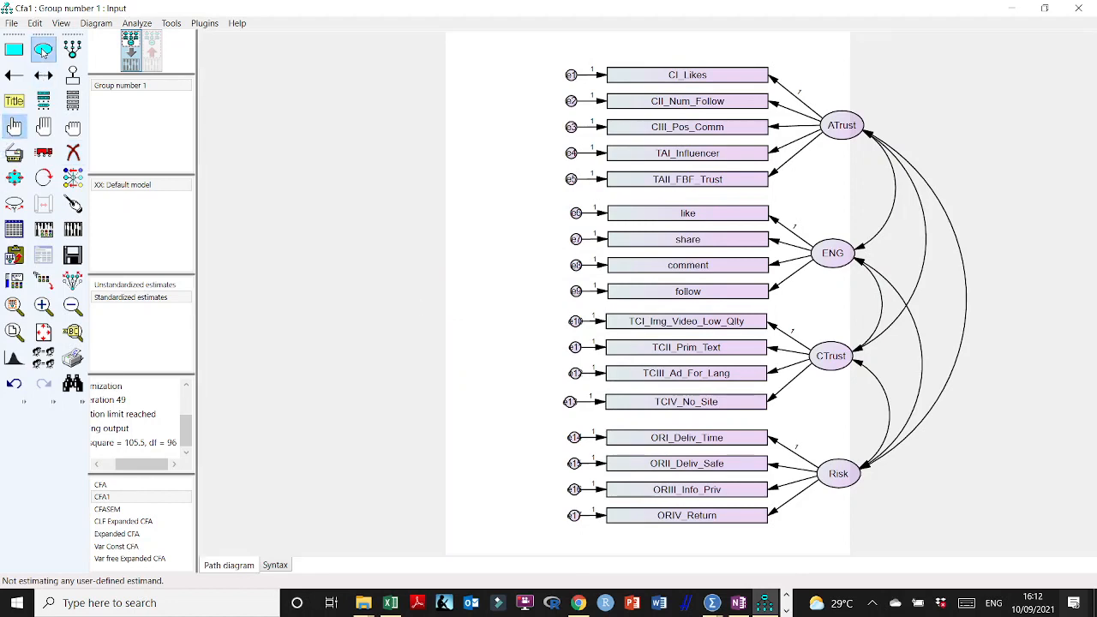
{"action": "mouse_move", "coordinate": [461, 232]}
{"action": "left_mouse_down"}
{"action": "mouse_move", "coordinate": [475, 350]}
{"action": "mouse_move", "coordinate": [495, 401]}
{"action": "mouse_move", "coordinate": [513, 402]}
{"action": "left_mouse_up"}
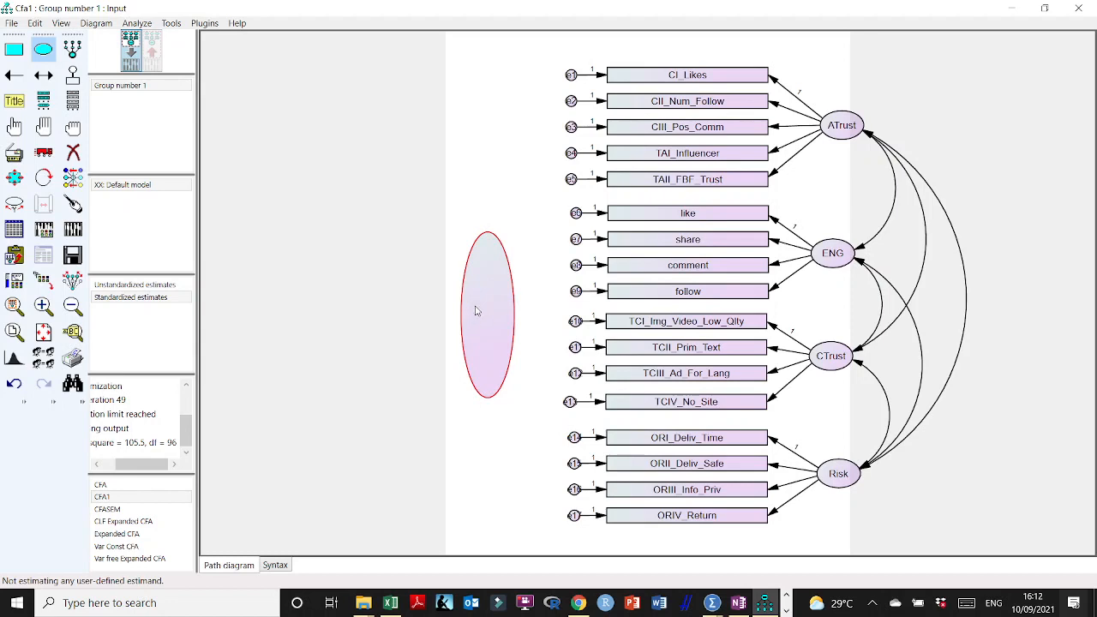
Step: Set both the variable name and the variable label of the new latent ellipse to CLF
{"action": "right_click", "coordinate": [476, 307]}
{"action": "left_click", "coordinate": [427, 319]}
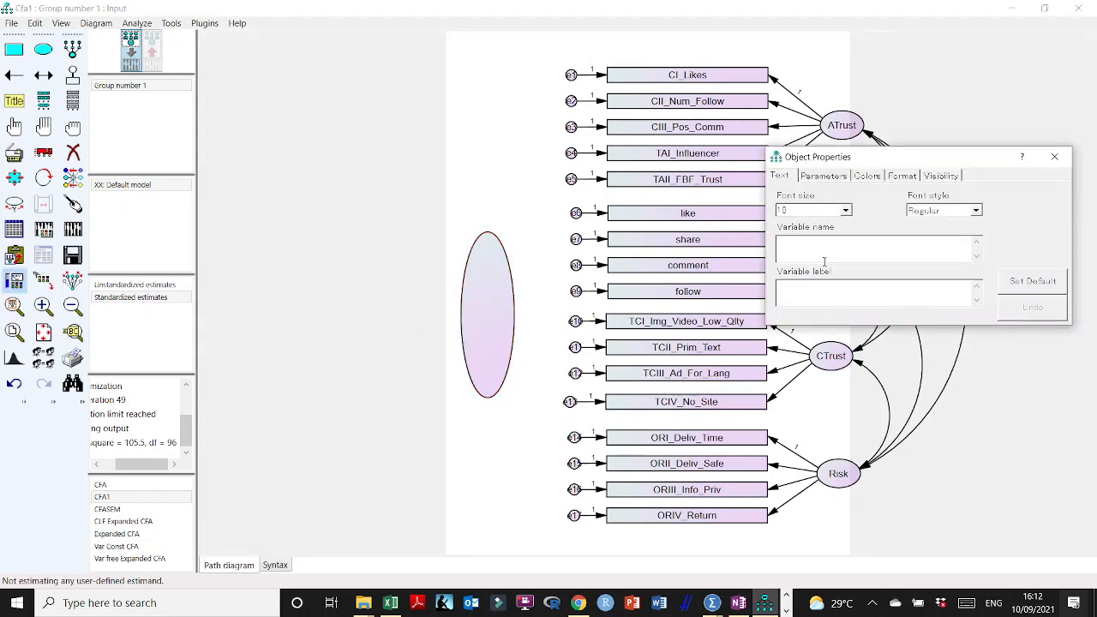
{"action": "type", "text": "CFL"}
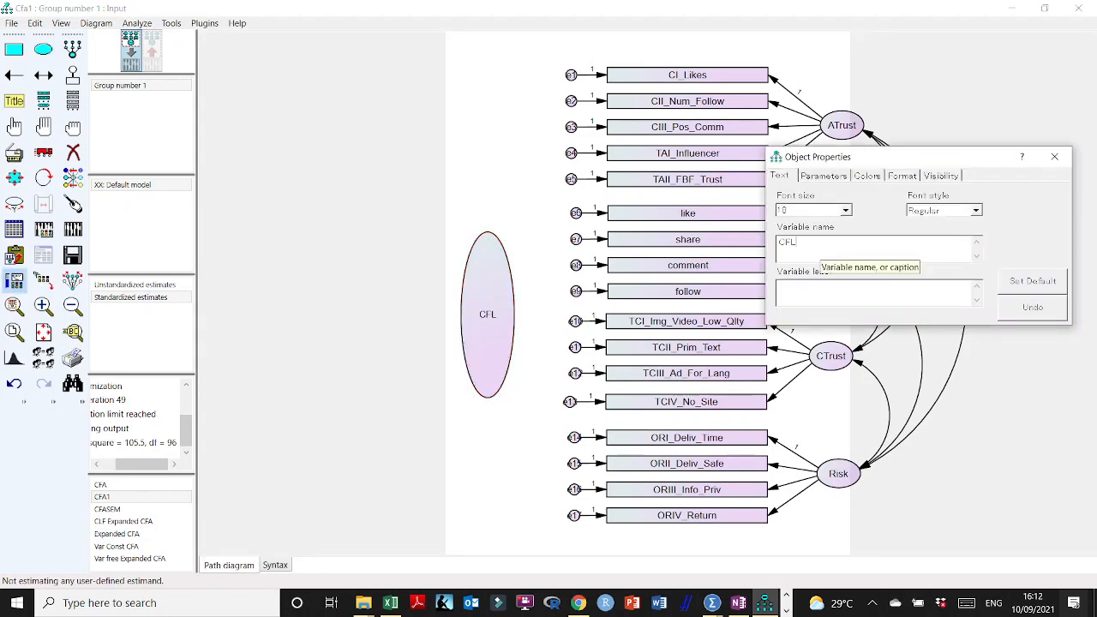
{"action": "type", "text": "LF"}
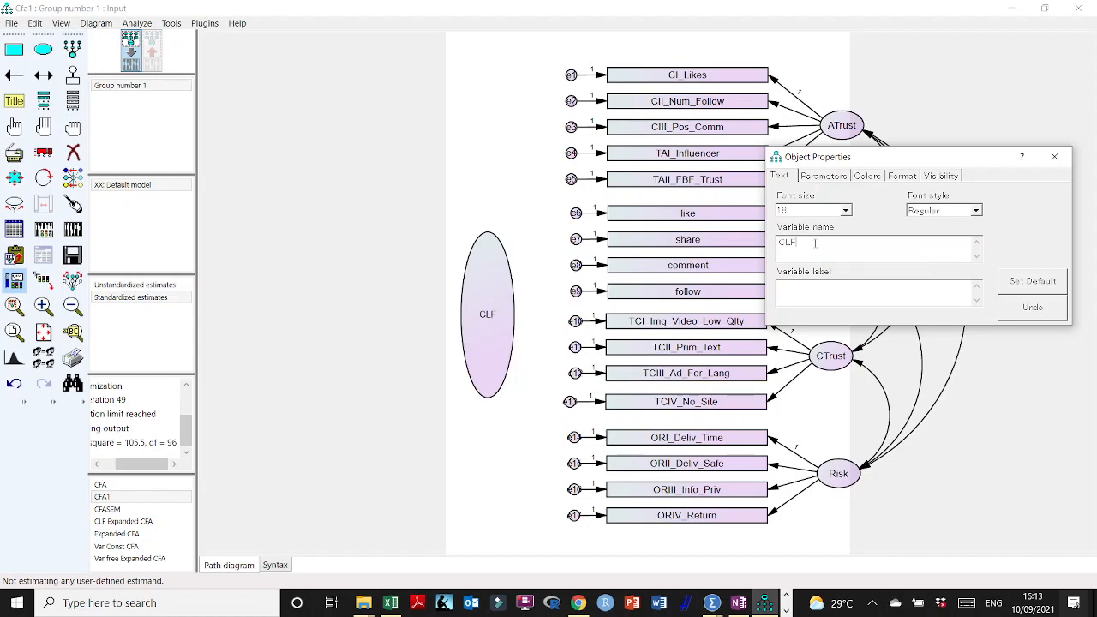
{"action": "left_click_drag", "start_coordinate": [815, 244], "coordinate": [755, 246]}
{"action": "key", "text": "ctrl+c"}
{"action": "left_click", "coordinate": [798, 292]}
{"action": "key", "text": "ctrl+v"}
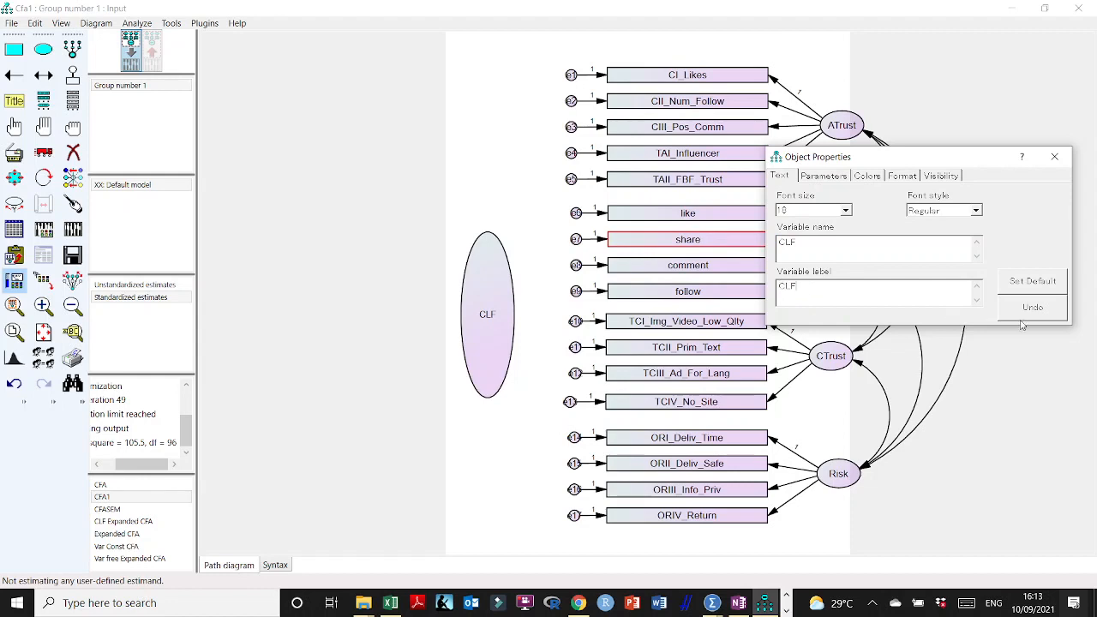
{"action": "left_click", "coordinate": [1054, 156]}
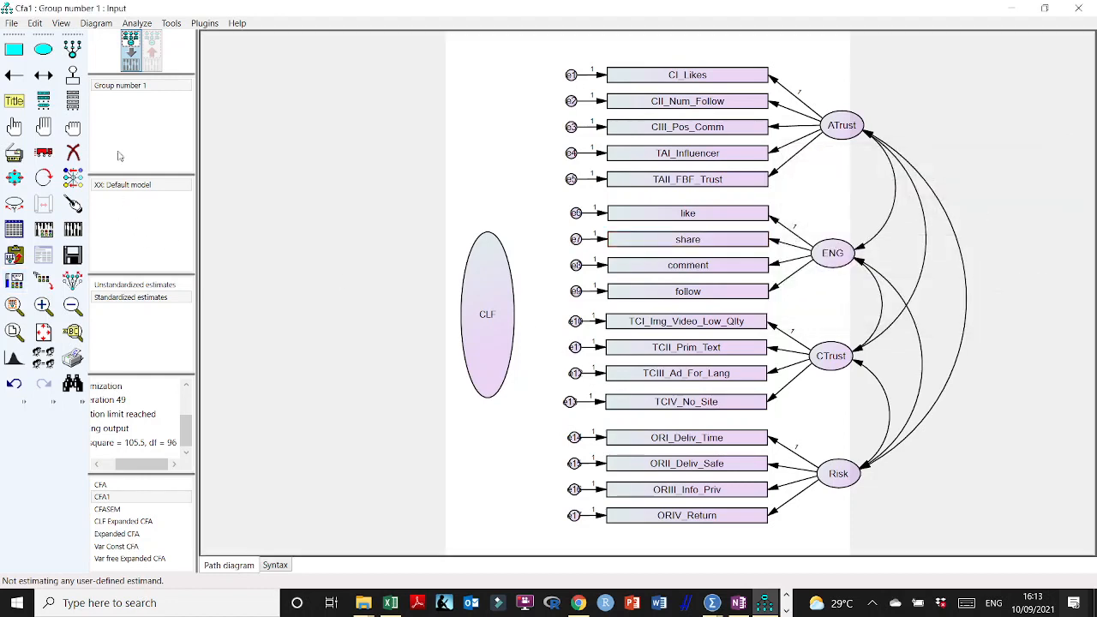
Step: Connect CLF to all observed indicators with the Common Latent Factor Connector, with the paths constrained to zero
{"action": "left_click", "coordinate": [14, 126]}
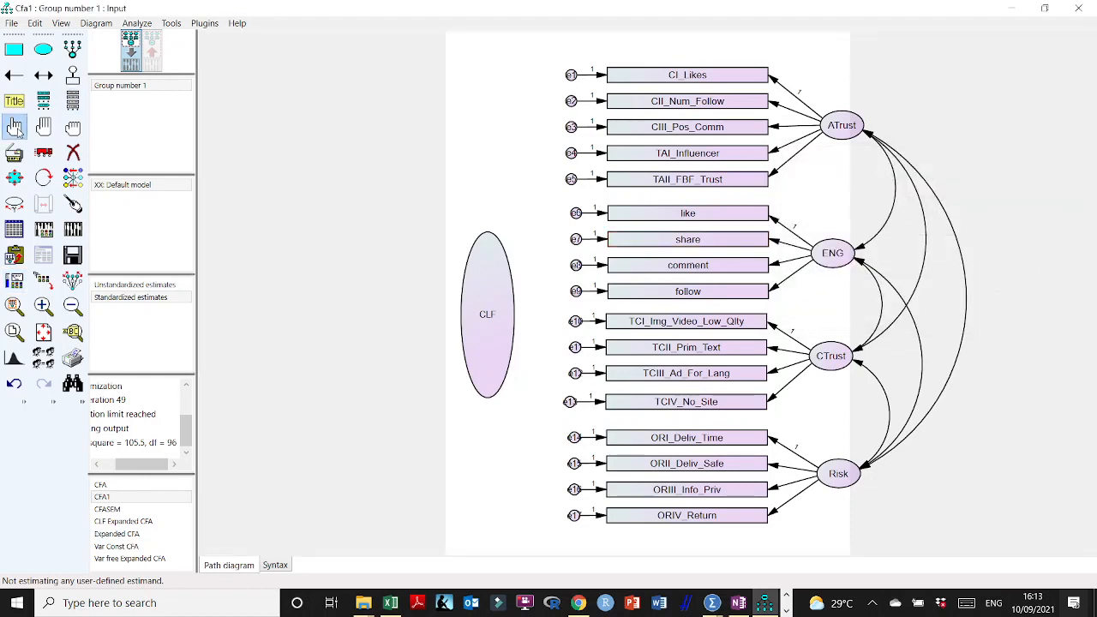
{"action": "left_click", "coordinate": [210, 23]}
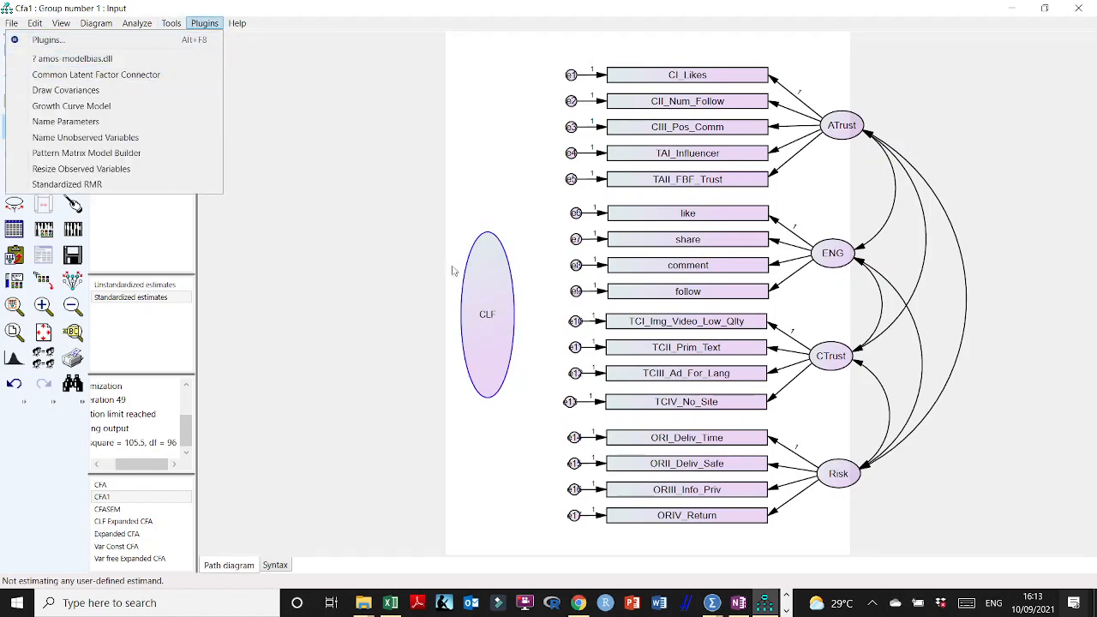
{"action": "left_click", "coordinate": [81, 77]}
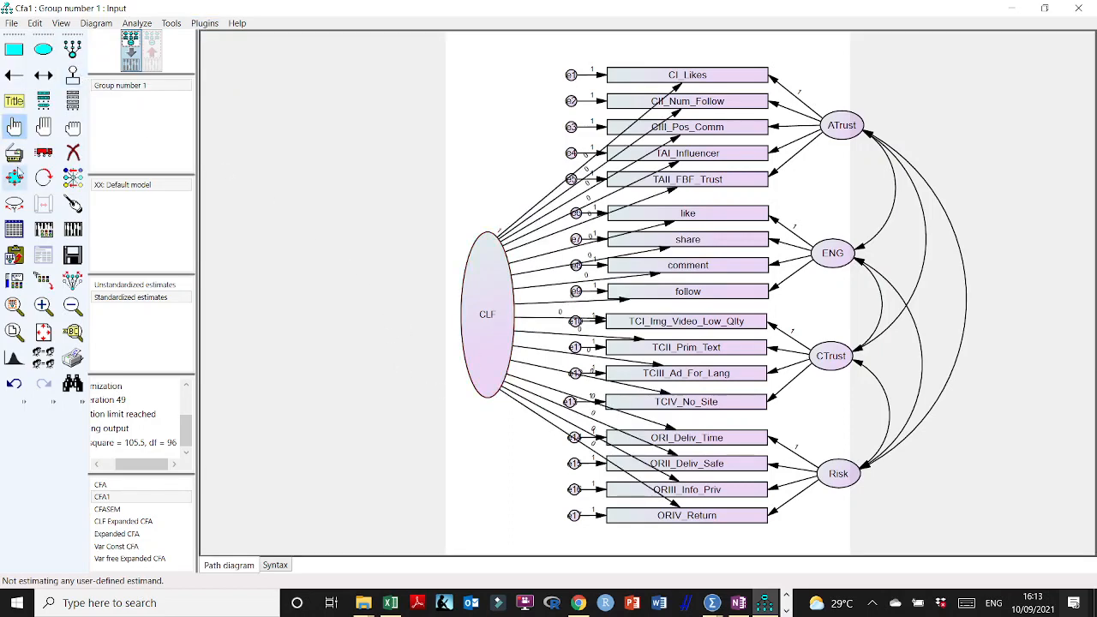
Step: Move the CLF ellipse up and to the left, away from the error terms, and calculate the constrained model's estimates
{"action": "left_click", "coordinate": [44, 152]}
{"action": "left_click_drag", "start_coordinate": [494, 347], "coordinate": [445, 319]}
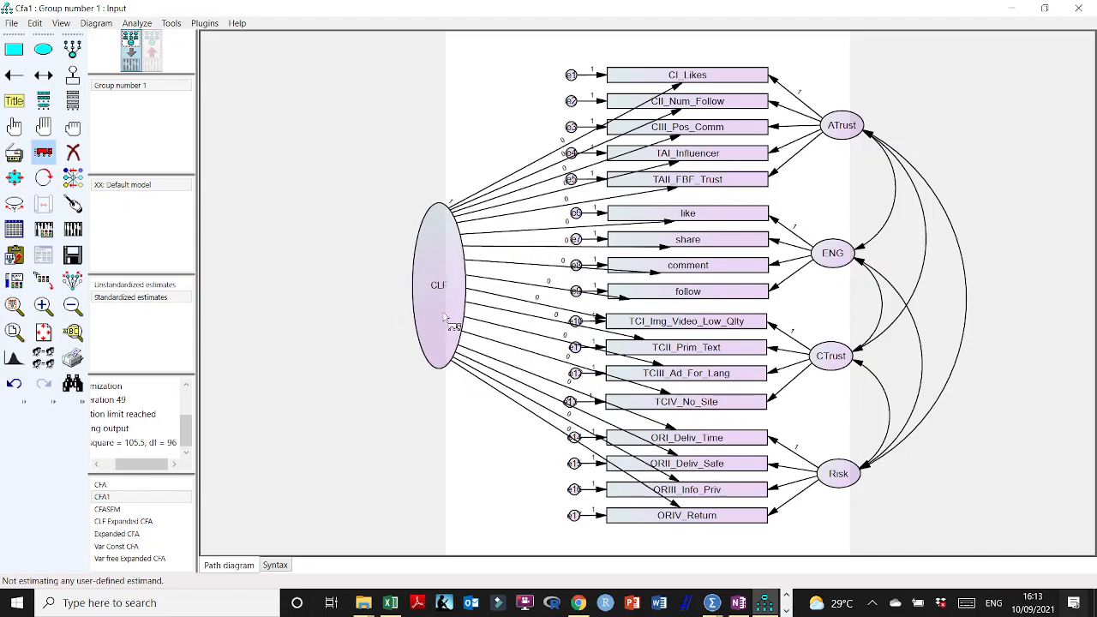
{"action": "left_click", "coordinate": [75, 256]}
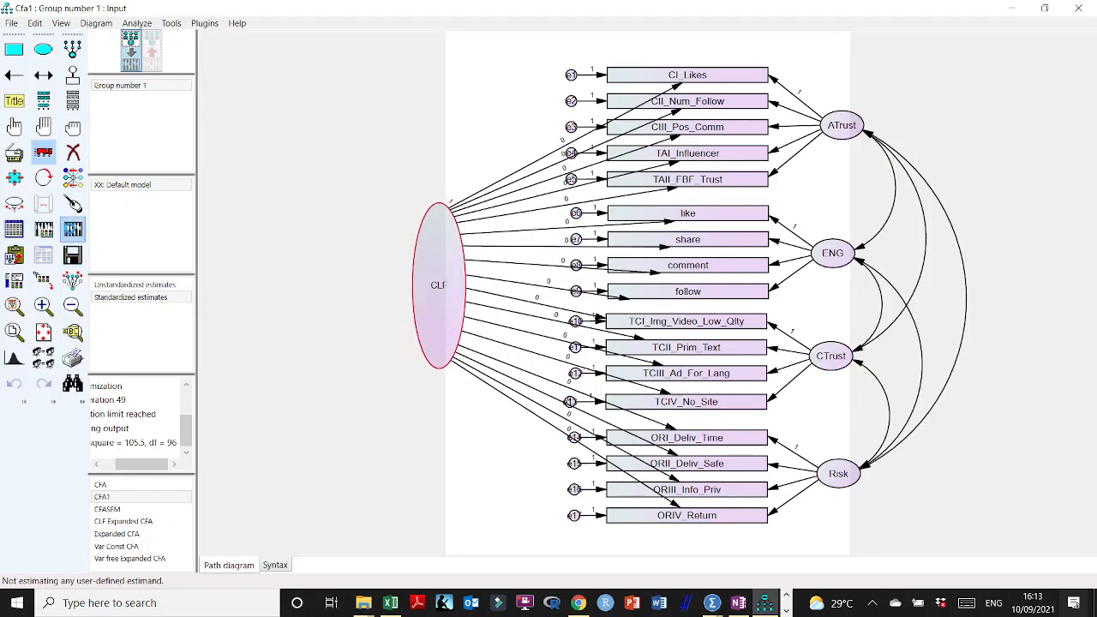
Step: Calculate the estimates of the zero-constrained CLF model and bring its chi-square and degrees of freedom into view
{"action": "left_click", "coordinate": [73, 229]}
{"action": "key", "text": "Return"}
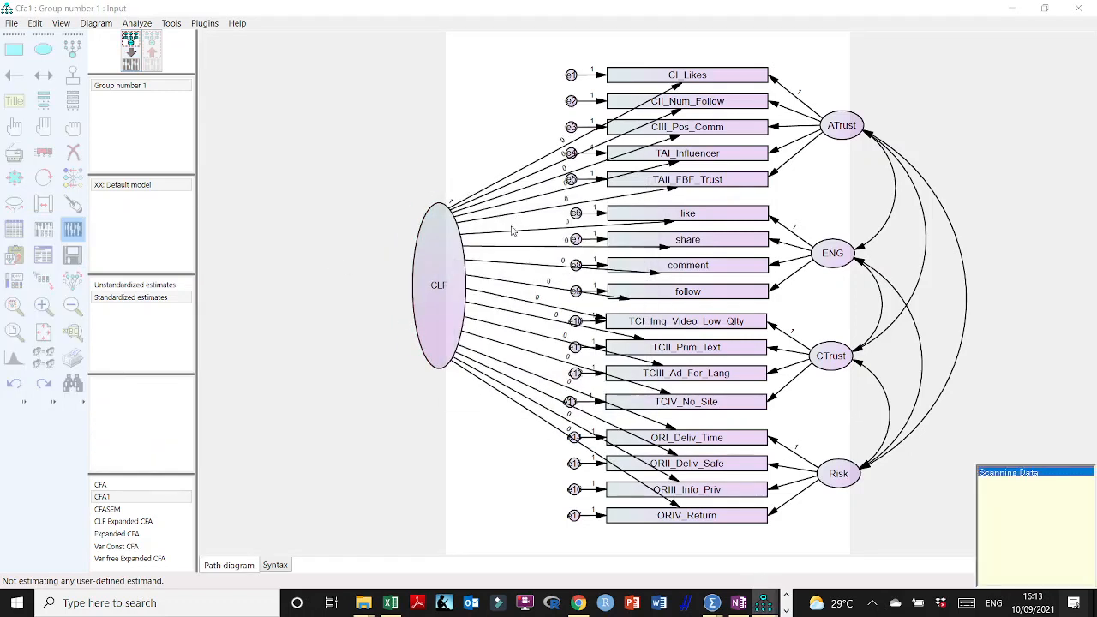
{"action": "left_click_drag", "start_coordinate": [141, 465], "coordinate": [154, 468]}
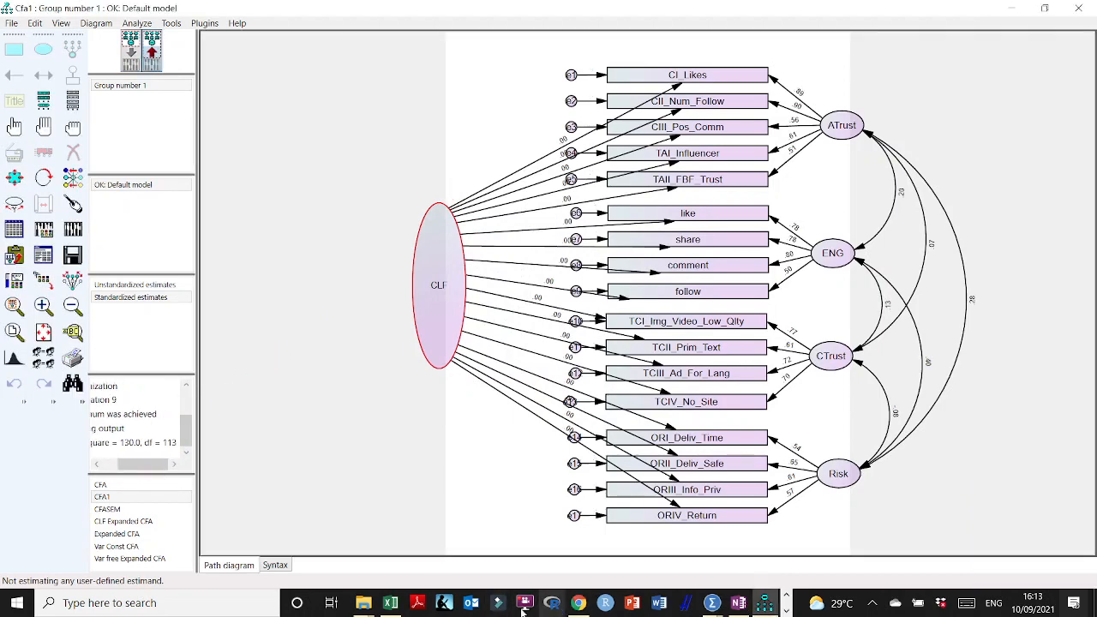
Step: Switch to Excel and check the fully constrained model's df and the difference p-value on the X2 Difference sheet
{"action": "left_click", "coordinate": [391, 604]}
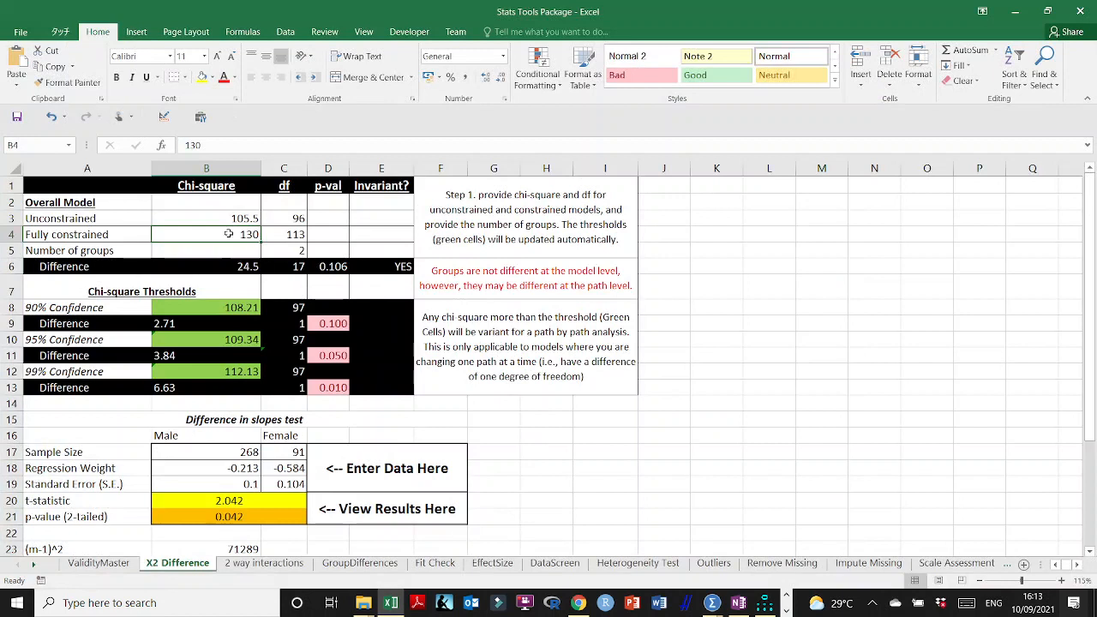
{"action": "left_click", "coordinate": [300, 236]}
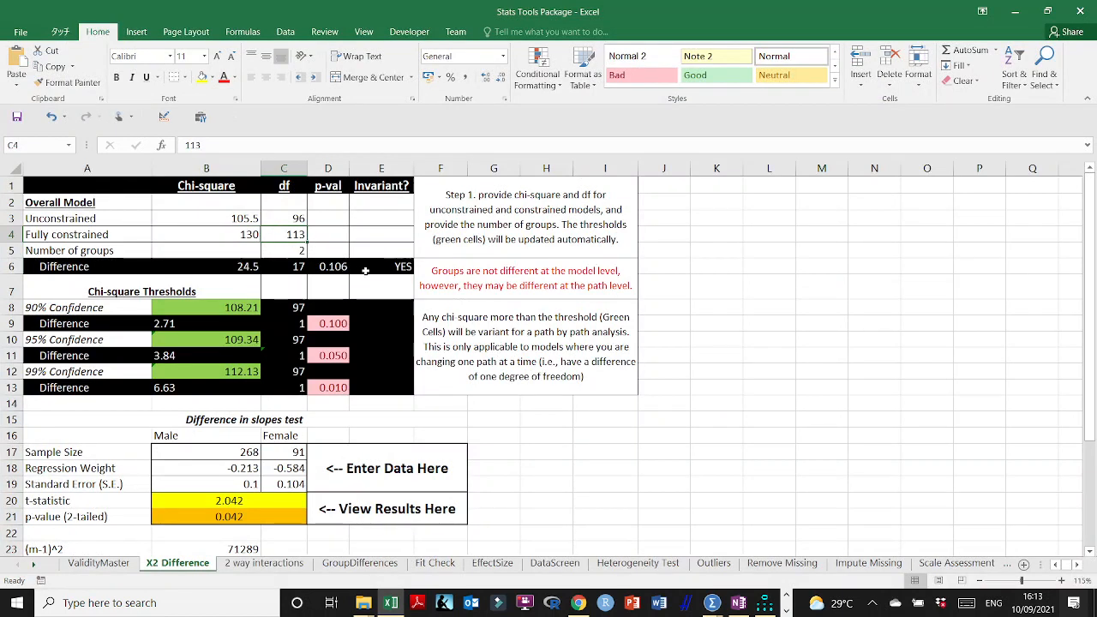
{"action": "left_click", "coordinate": [331, 269]}
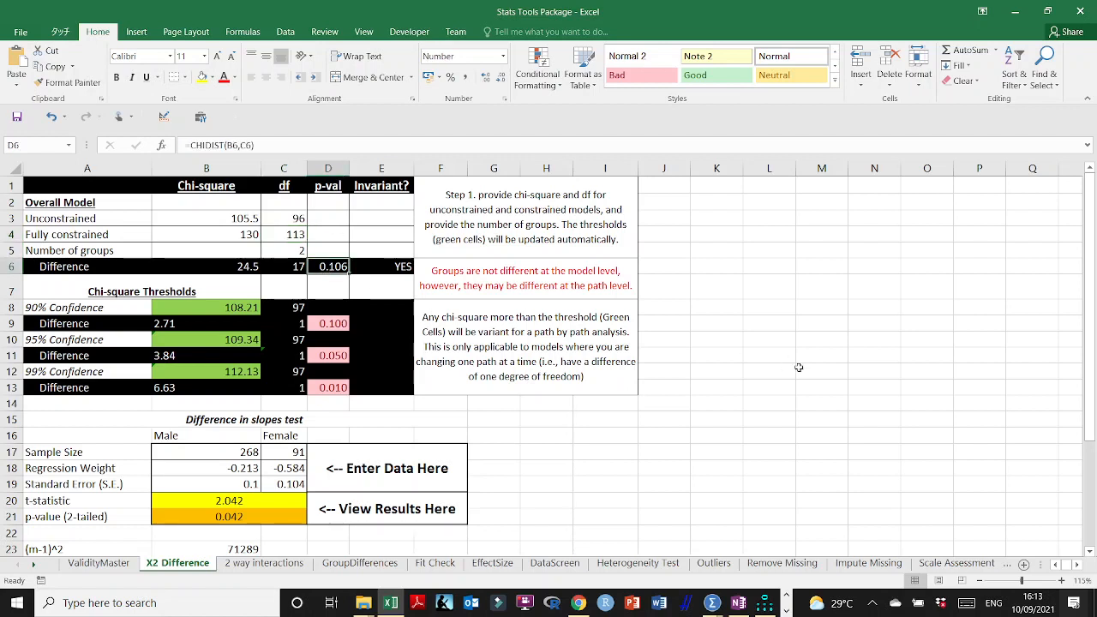
Step: In OneNote, add the line "Ideally, you'll get an insignificant p-value." at the end of the Common Method Bias CLF section
{"action": "left_click", "coordinate": [739, 603]}
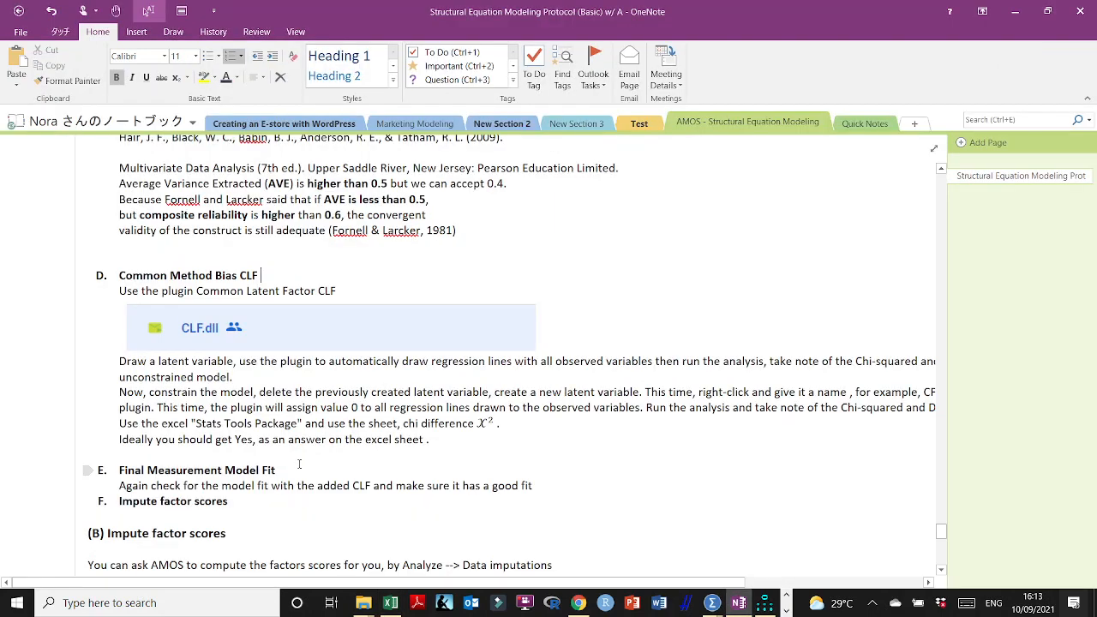
{"action": "scroll", "coordinate": [299, 463], "scroll_direction": "down", "scroll_amount": 3}
{"action": "left_click", "coordinate": [469, 313]}
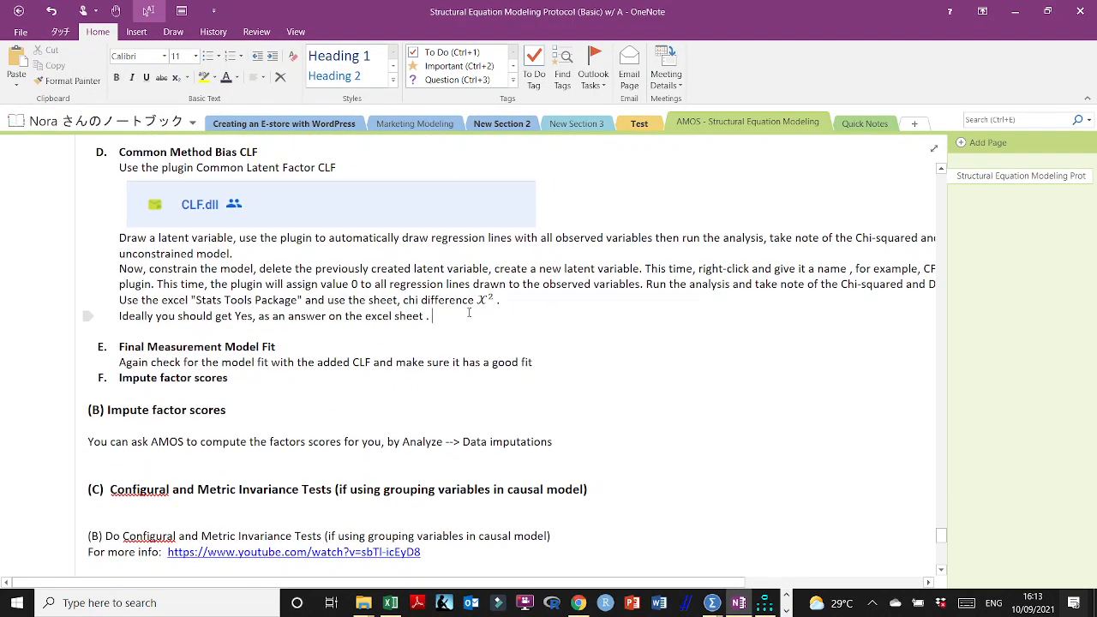
{"action": "key", "text": "Return"}
{"action": "type", "text": "Ideally, you'"}
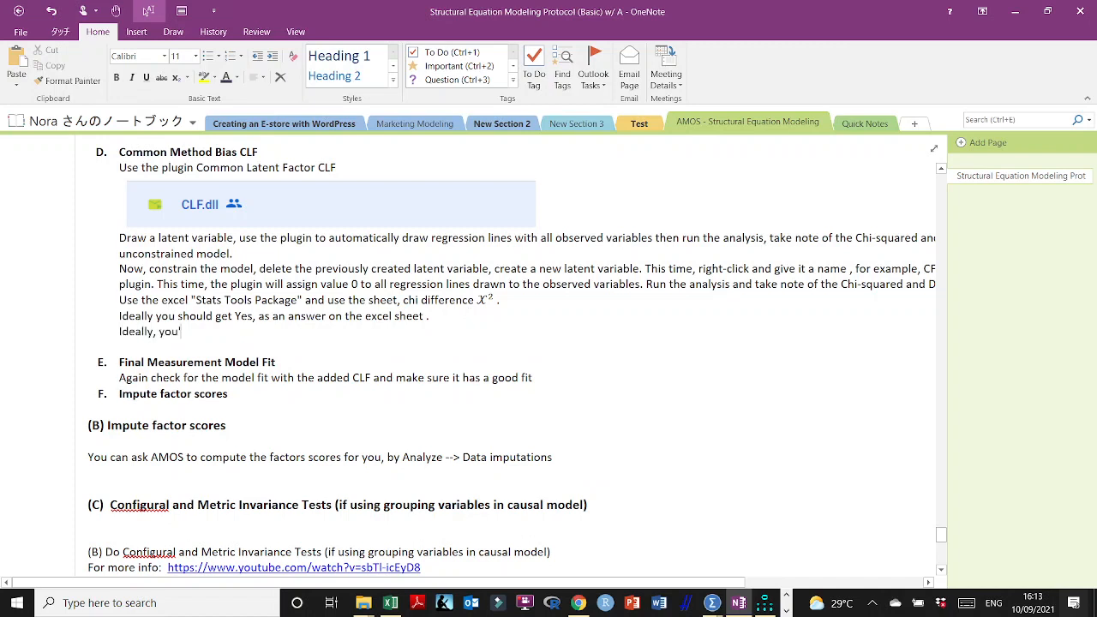
{"action": "type", "text": "ll get an insignificant"}
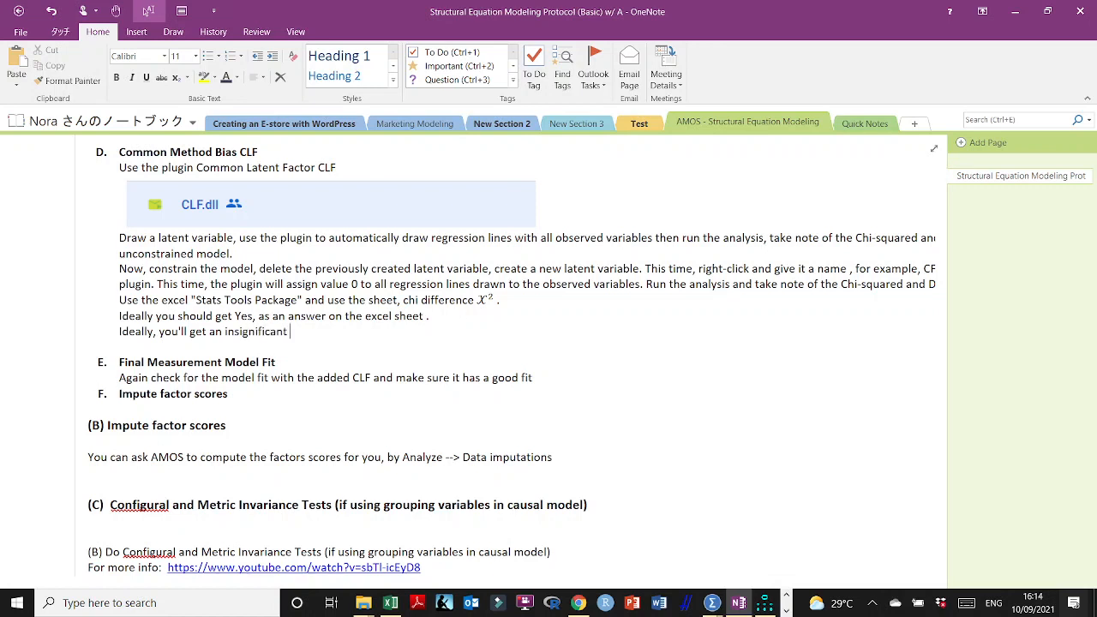
{"action": "type", "text": "alue."}
{"action": "left_click", "coordinate": [1015, 11]}
Step: Return to Amos and examine the constrained model's Model Fit output, including the RMSEA and PCLOSE values
{"action": "left_click", "coordinate": [766, 602]}
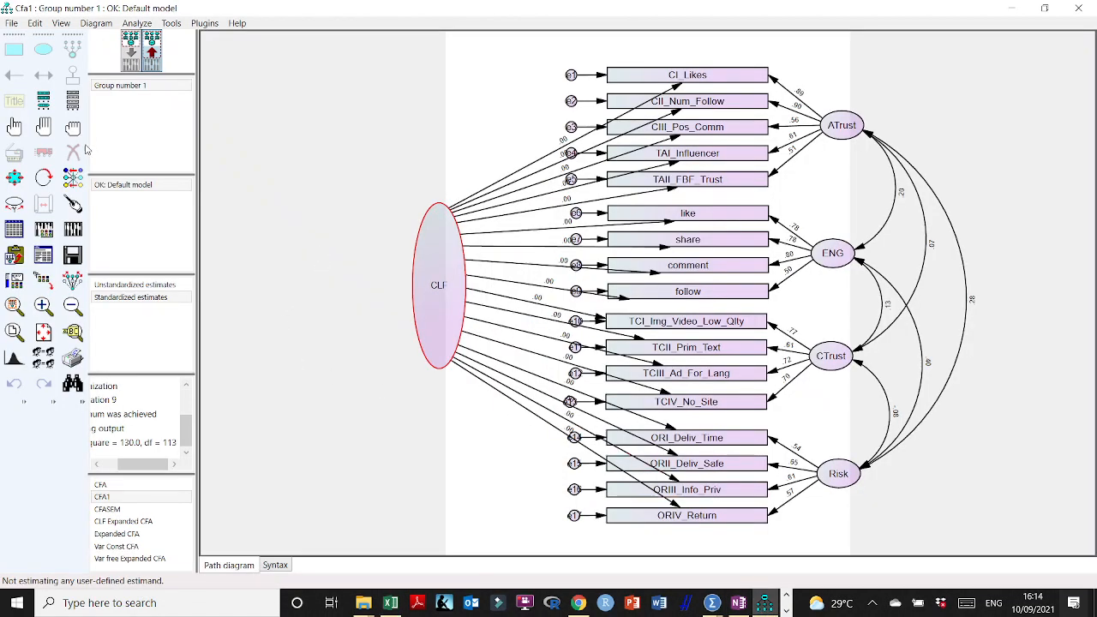
{"action": "left_click", "coordinate": [48, 257]}
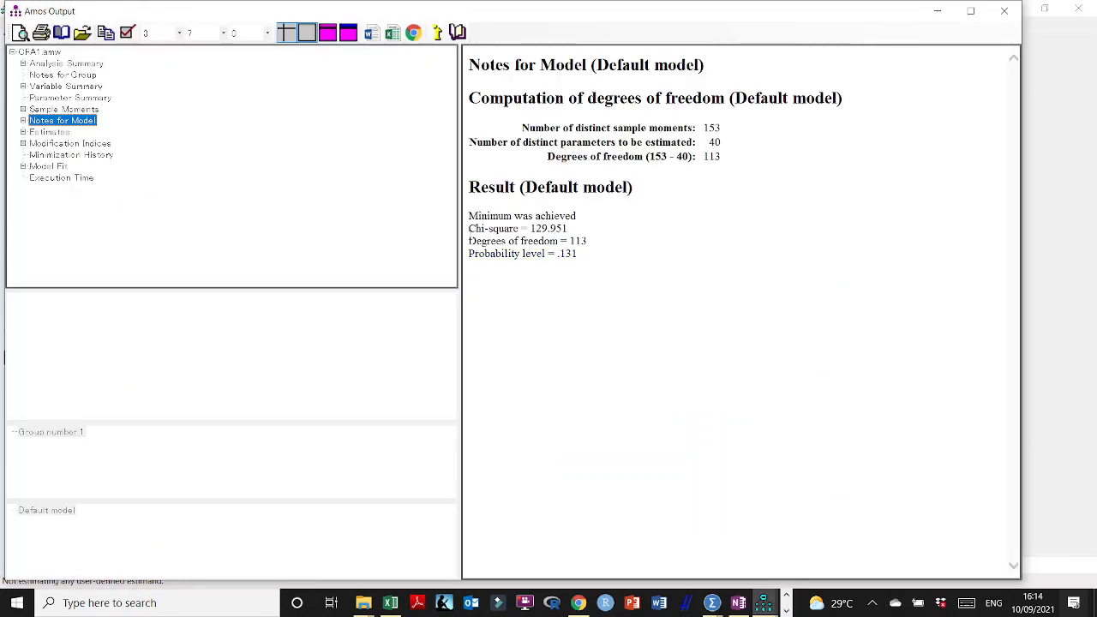
{"action": "left_click", "coordinate": [48, 166]}
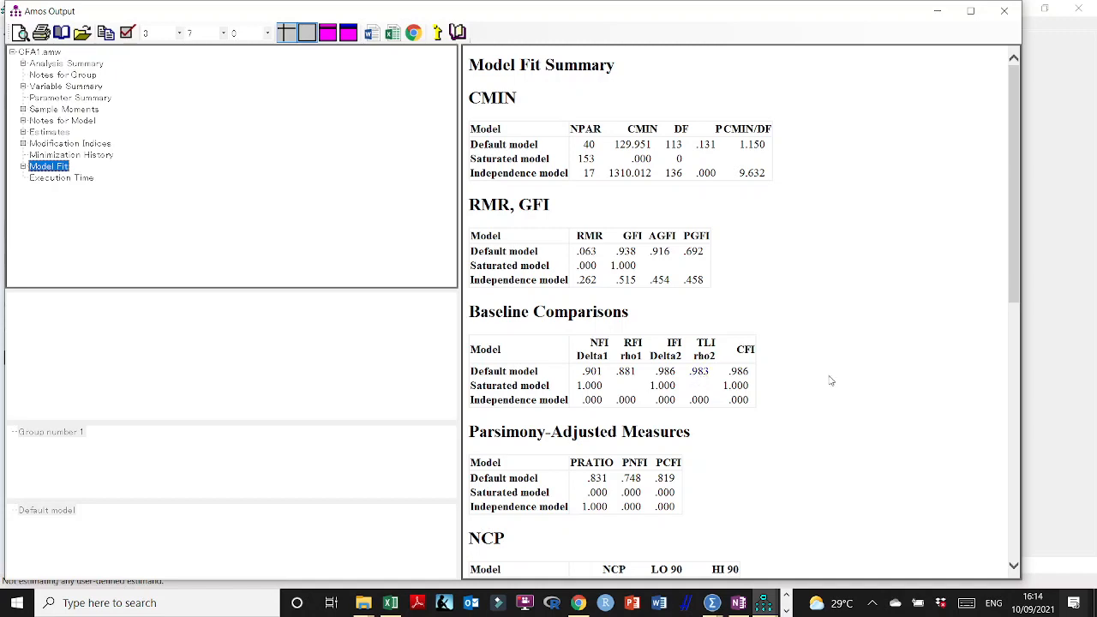
{"action": "scroll", "coordinate": [831, 379], "scroll_direction": "down", "scroll_amount": 5}
{"action": "scroll", "coordinate": [831, 380], "scroll_direction": "down", "scroll_amount": 3}
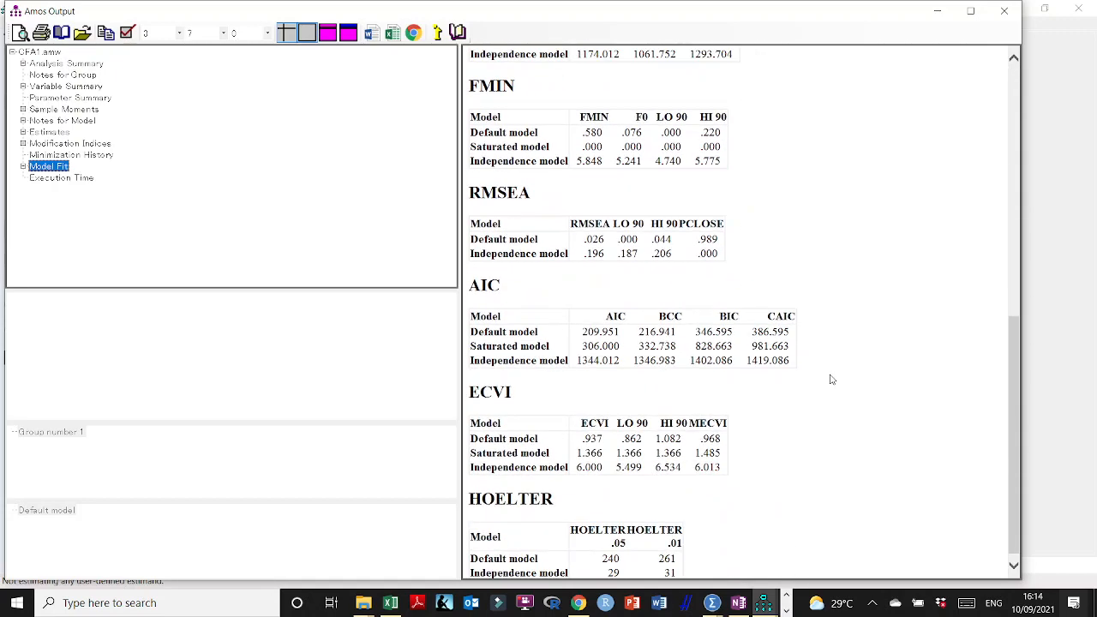
{"action": "scroll", "coordinate": [831, 378], "scroll_direction": "up", "scroll_amount": 3}
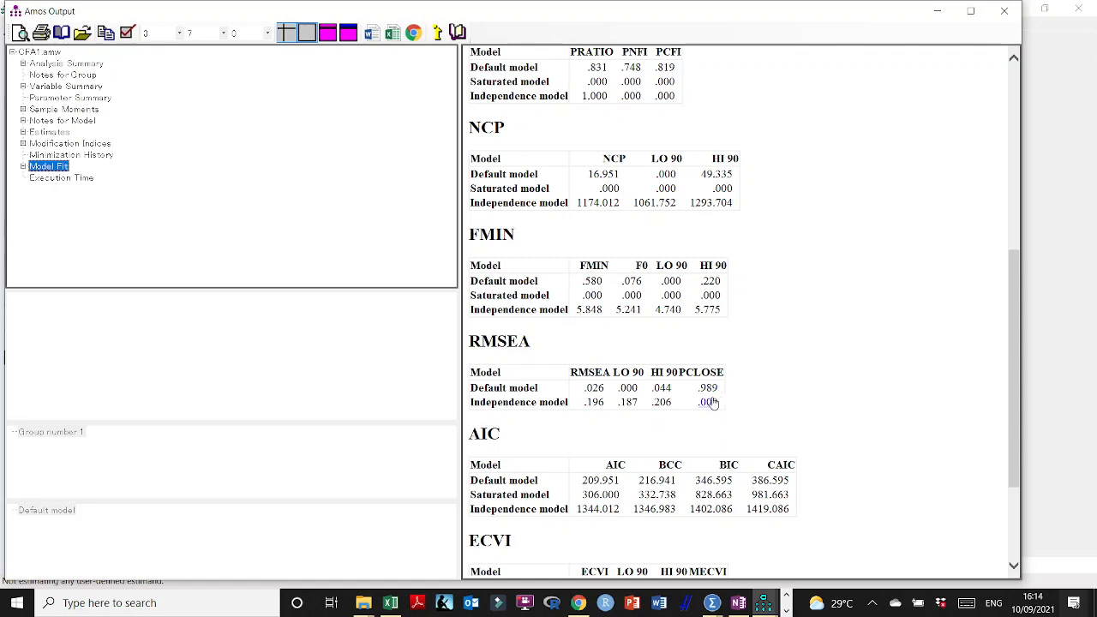
{"action": "left_click", "coordinate": [1002, 13]}
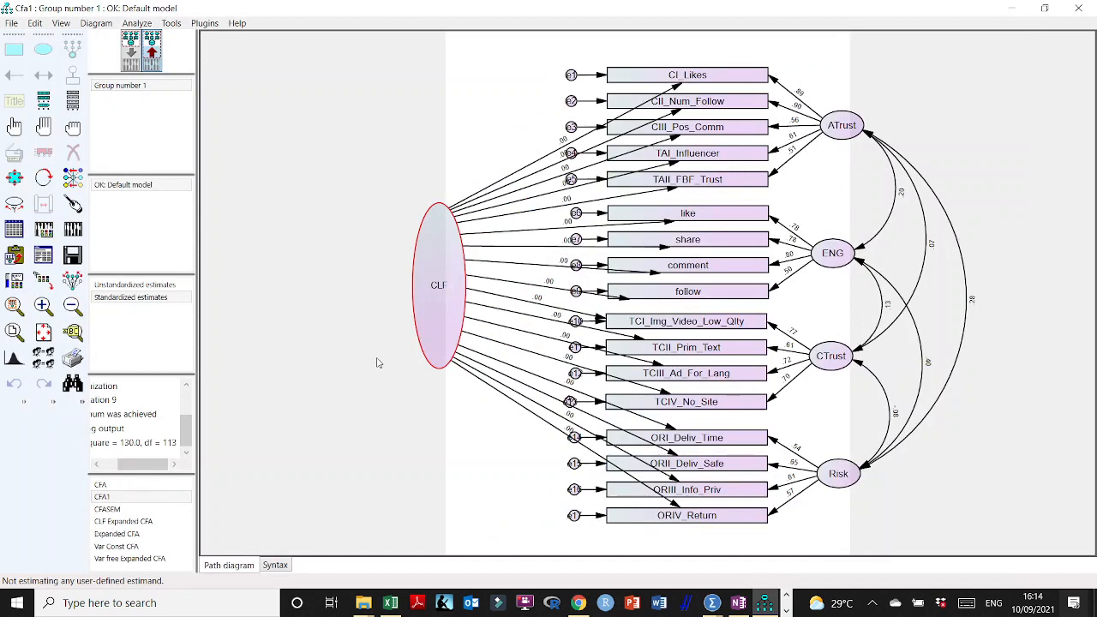
Step: Switch to OneNote and consult the Impute factor scores section of the protocol
{"action": "left_click", "coordinate": [738, 602]}
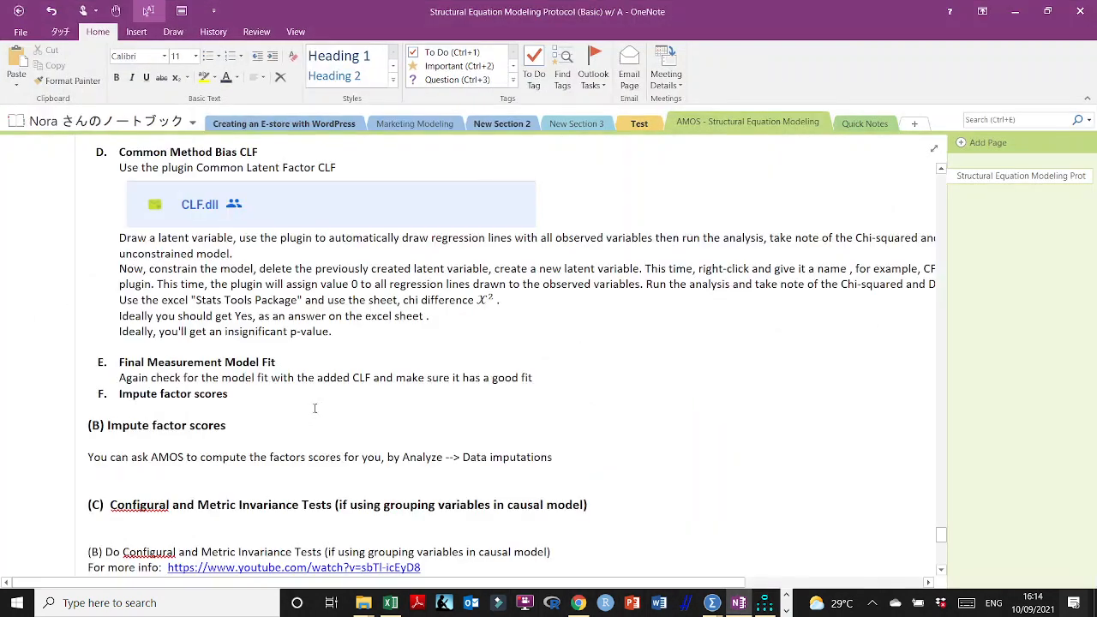
{"action": "triple_click", "coordinate": [126, 425]}
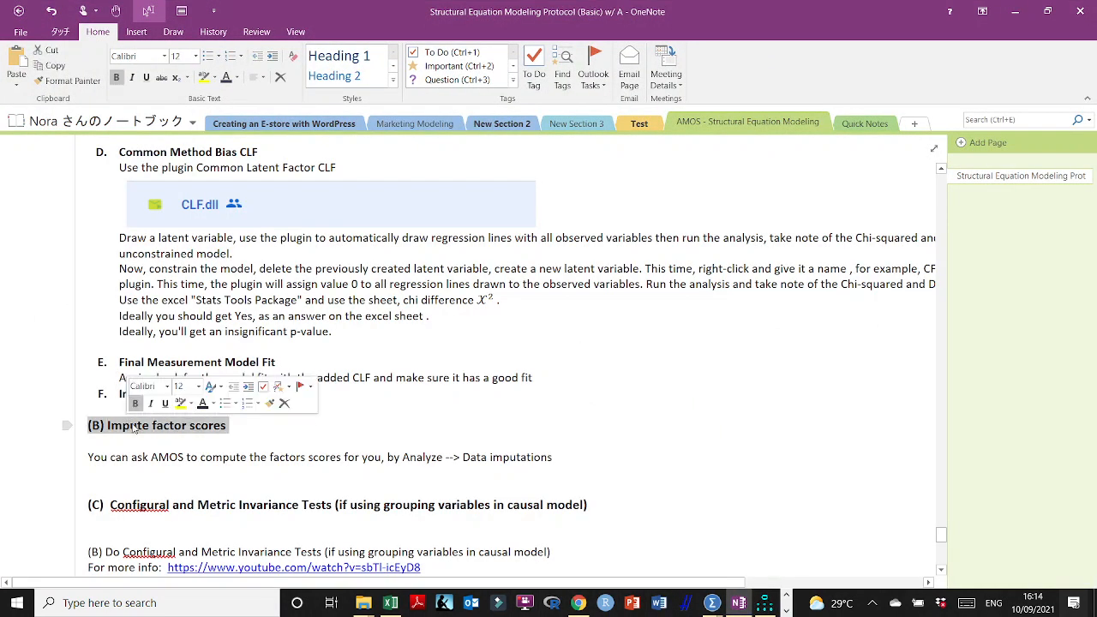
{"action": "left_click", "coordinate": [1016, 12]}
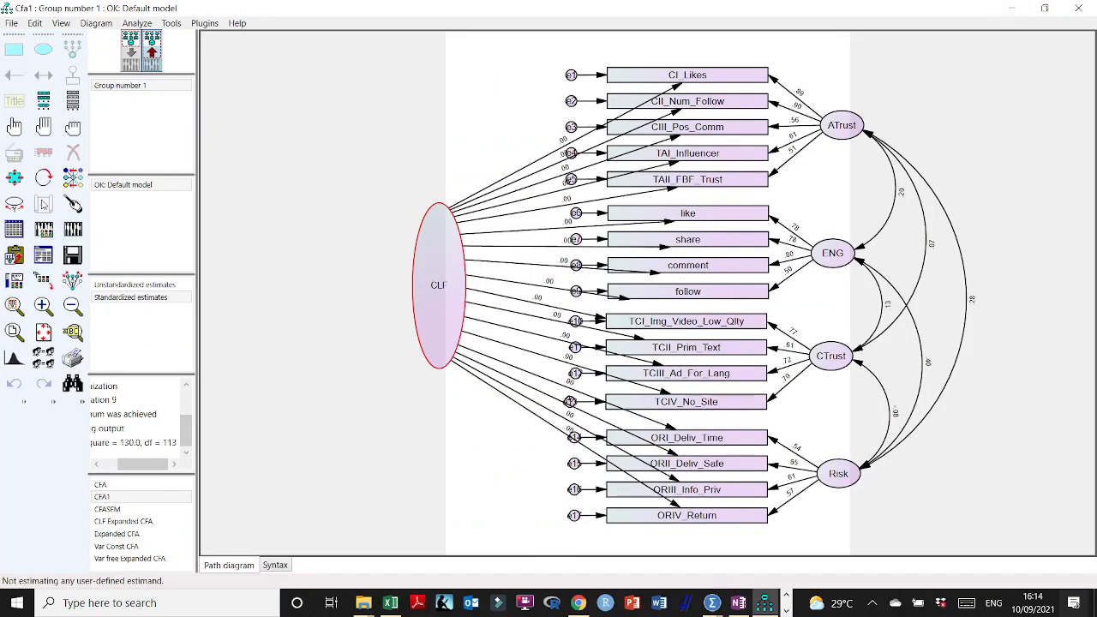
{"action": "left_click", "coordinate": [14, 127]}
{"action": "left_click", "coordinate": [450, 273]}
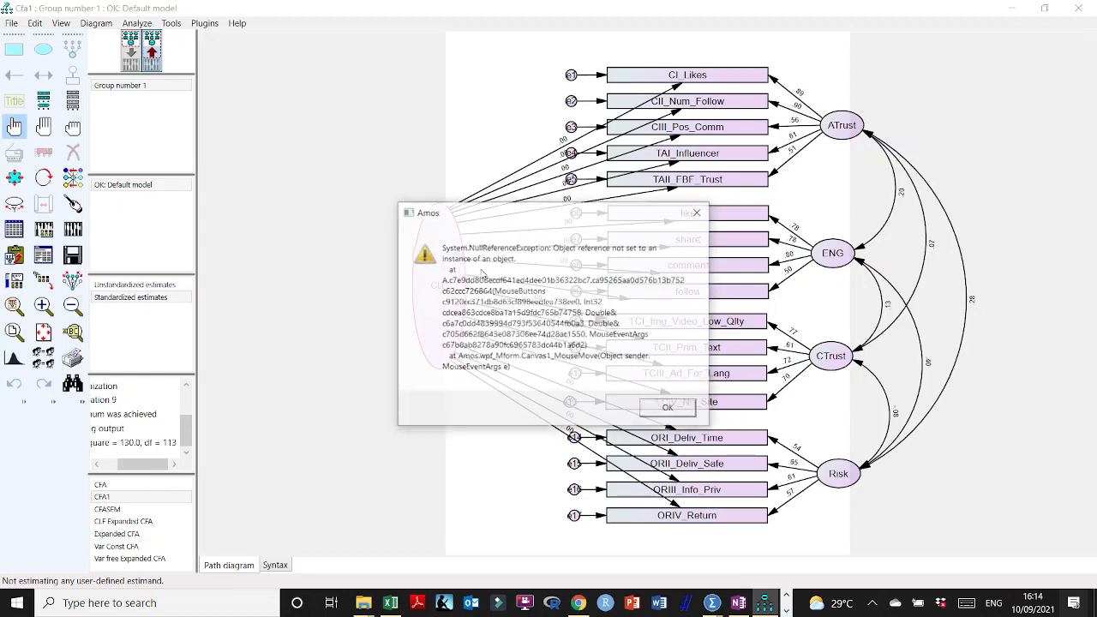
{"action": "left_click", "coordinate": [669, 410]}
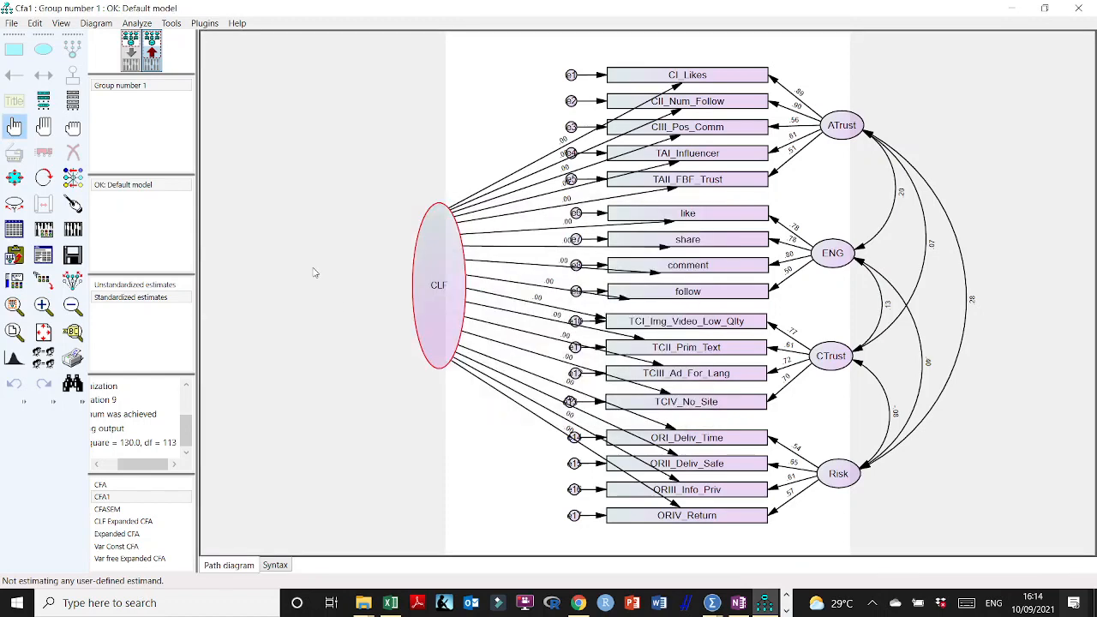
{"action": "left_click", "coordinate": [14, 127]}
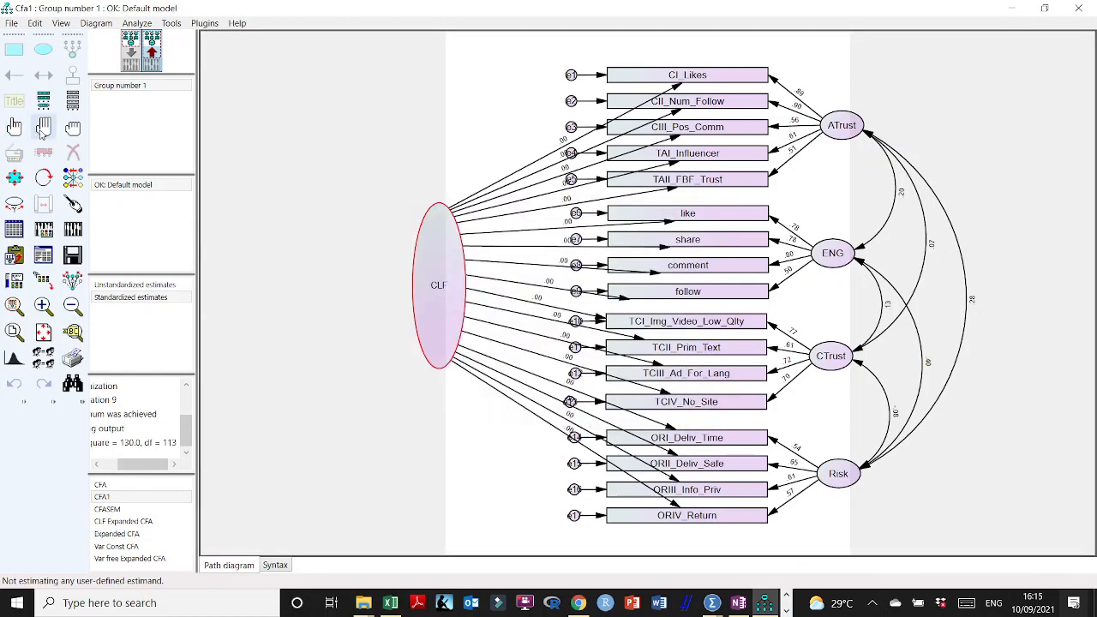
{"action": "left_click", "coordinate": [72, 127]}
{"action": "left_click", "coordinate": [767, 604]}
{"action": "left_click", "coordinate": [768, 604]}
Step: Save the model in Amos and impute the factor scores with regression imputation into Data_C.sav, accepting the uncorrelated variables
{"action": "left_click", "coordinate": [75, 258]}
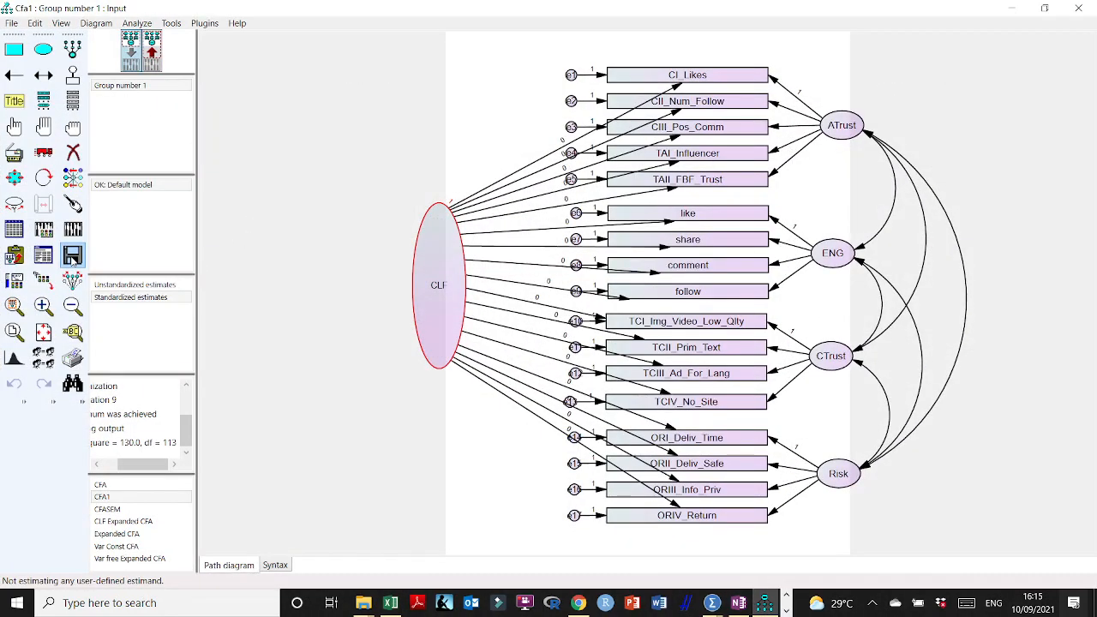
{"action": "left_click", "coordinate": [139, 24]}
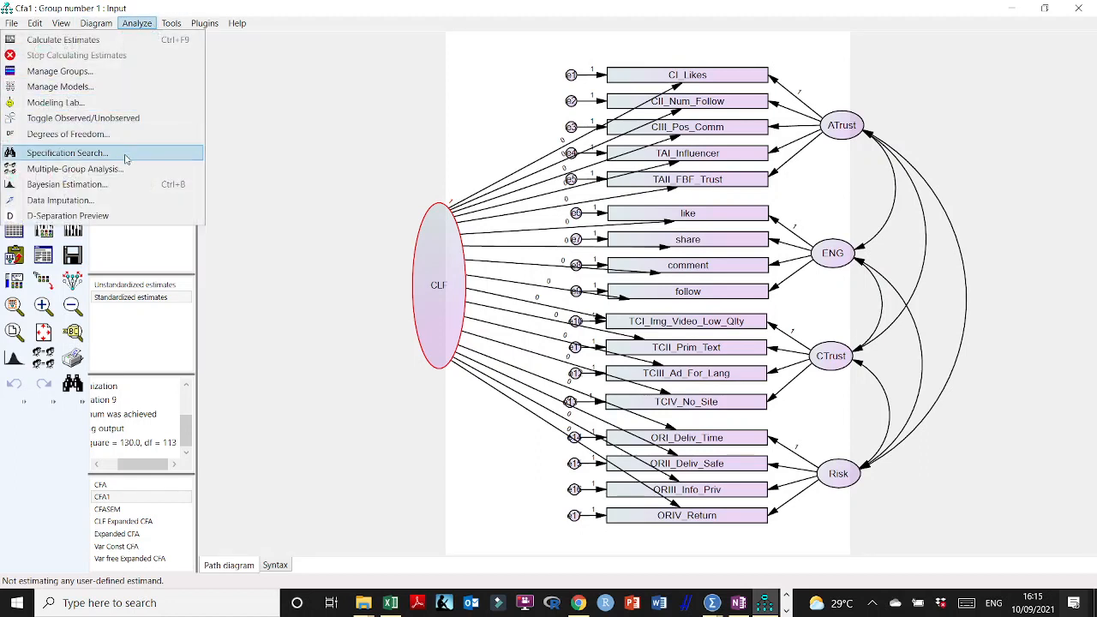
{"action": "left_click", "coordinate": [97, 204]}
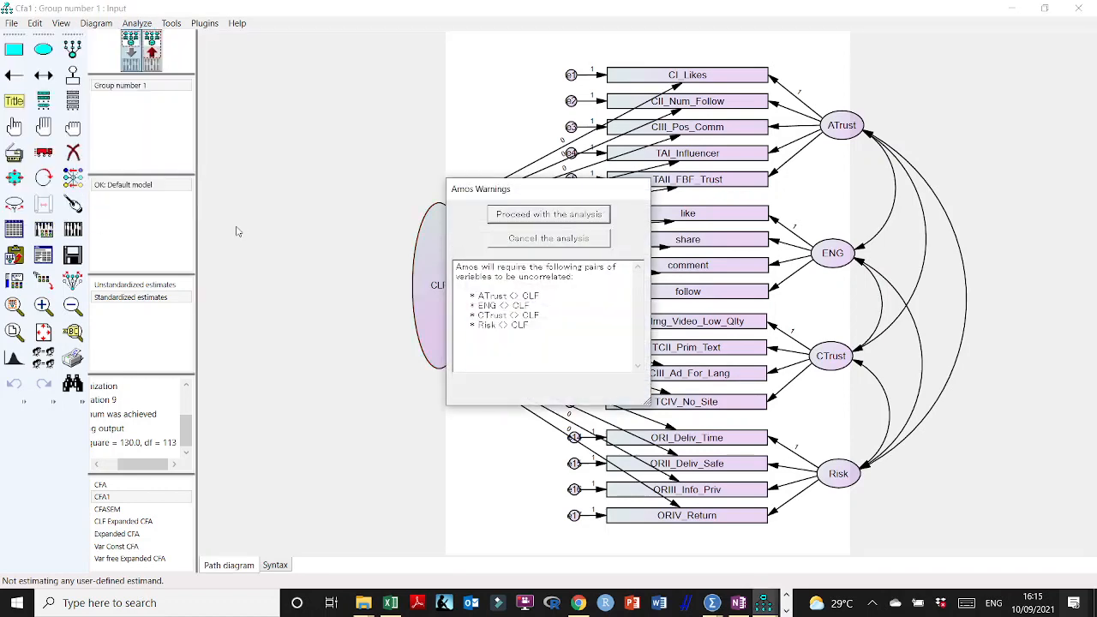
{"action": "left_click", "coordinate": [563, 216]}
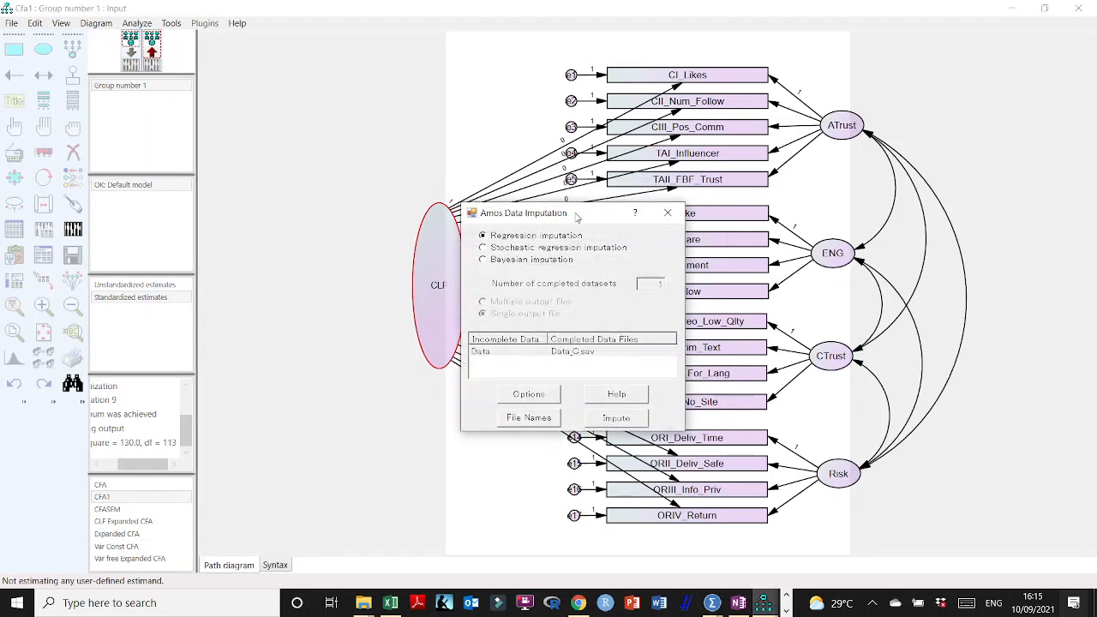
{"action": "left_click_drag", "start_coordinate": [562, 220], "coordinate": [358, 163]}
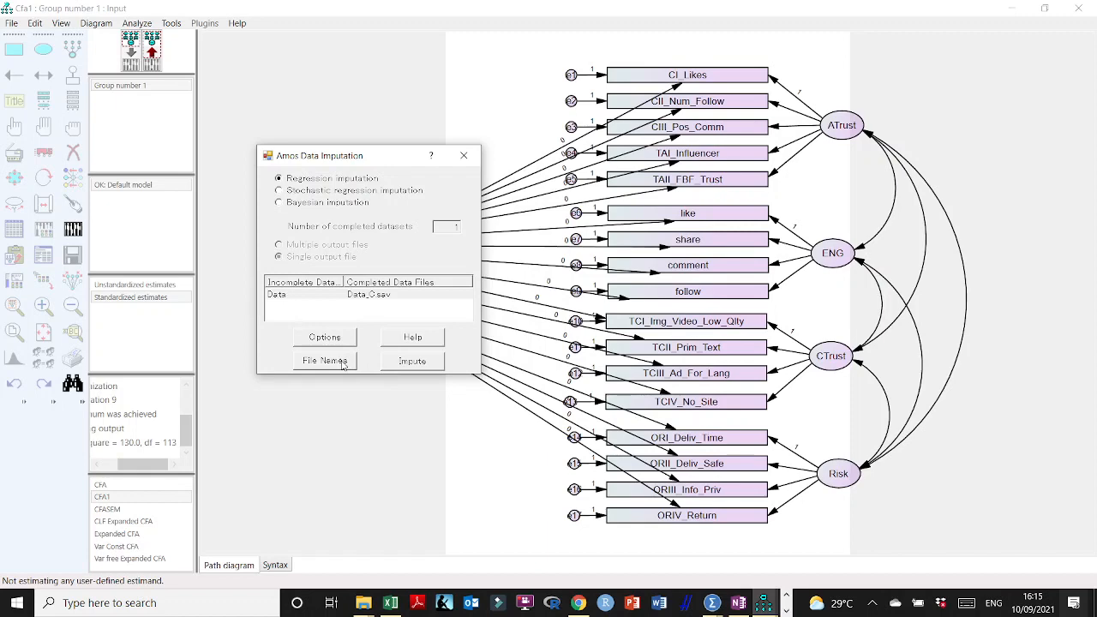
{"action": "left_click", "coordinate": [412, 361]}
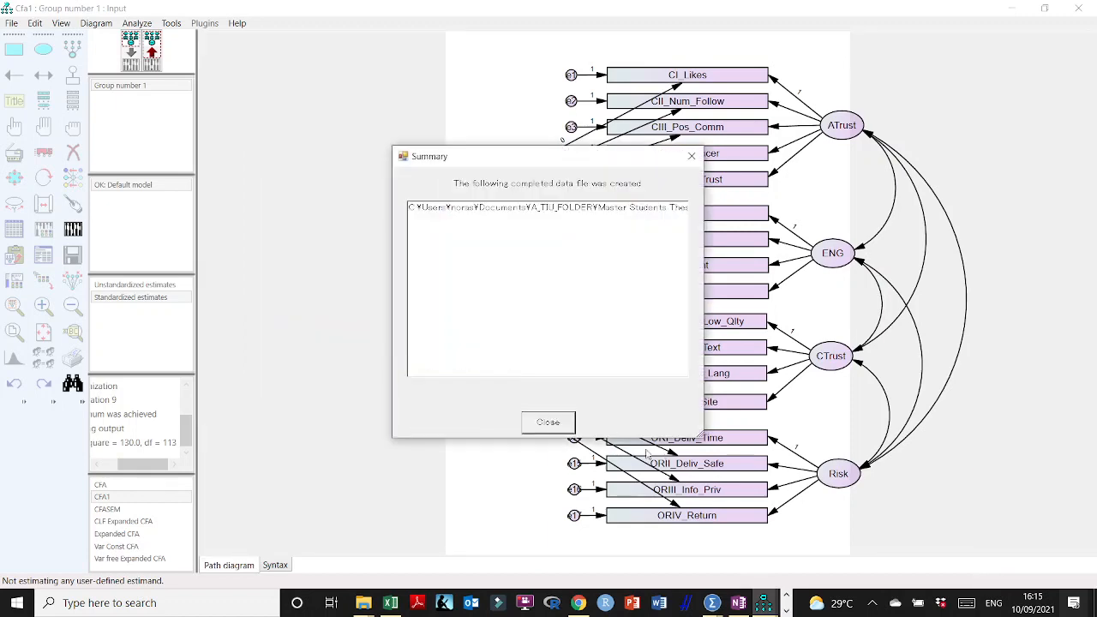
{"action": "left_click", "coordinate": [553, 424]}
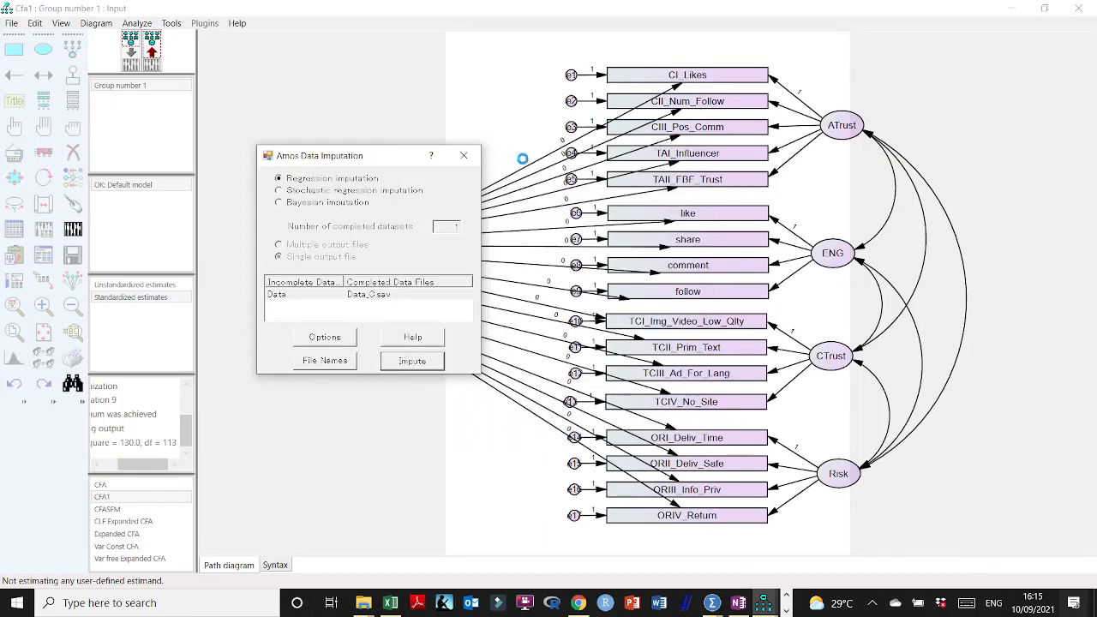
Step: Switch to File Explorer and open the imputed Data_C file from the Analysis folder in SPSS
{"action": "left_click", "coordinate": [362, 605]}
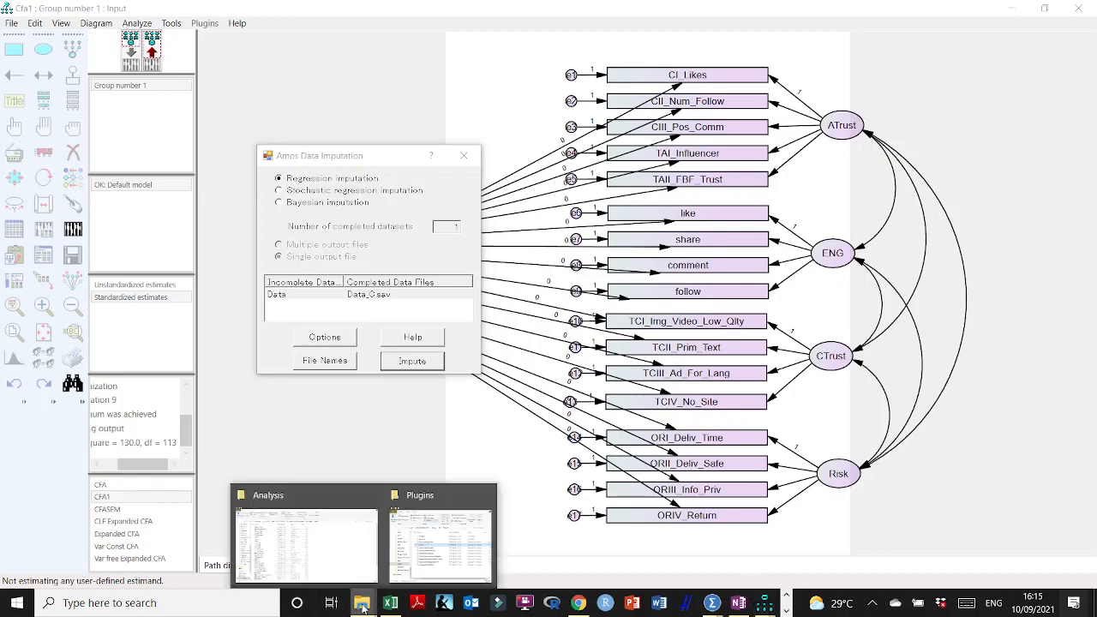
{"action": "left_click", "coordinate": [437, 551]}
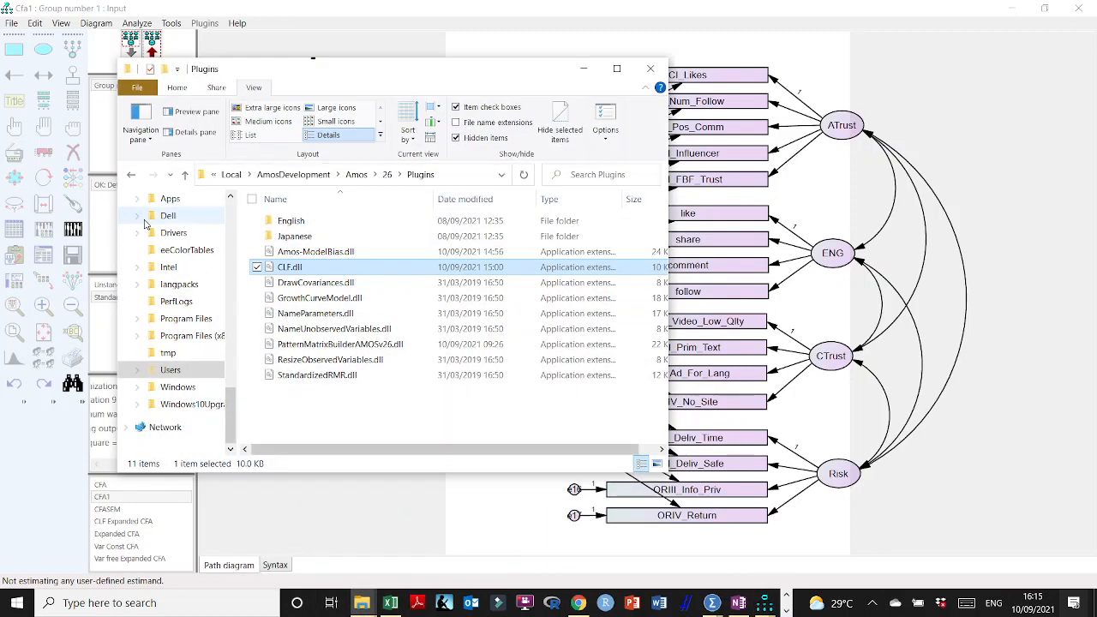
{"action": "left_click", "coordinate": [362, 604]}
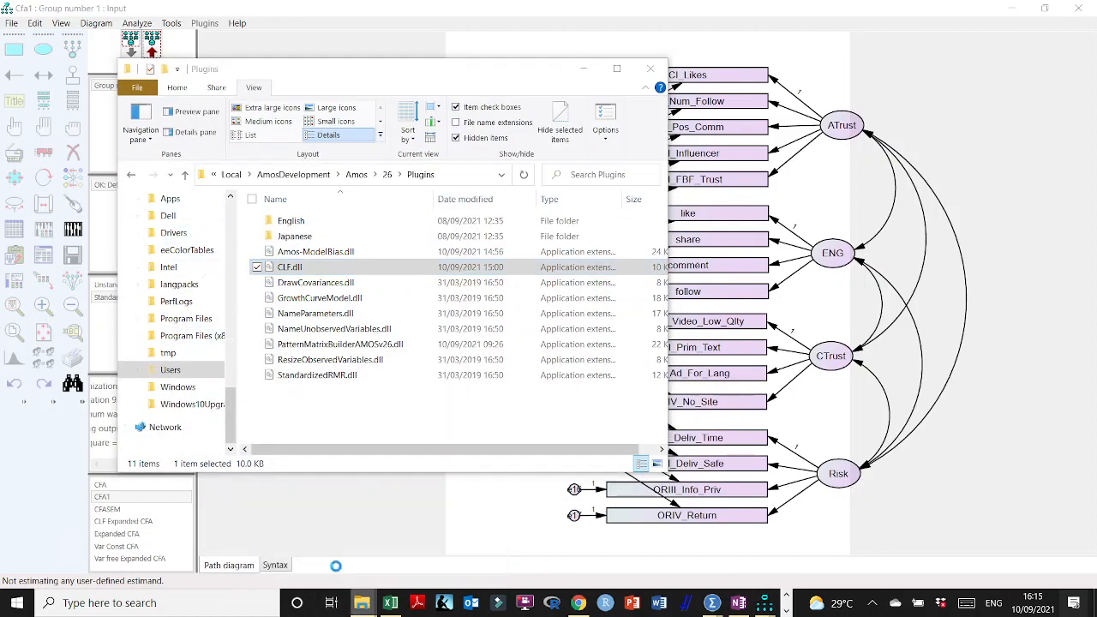
{"action": "left_click", "coordinate": [336, 562]}
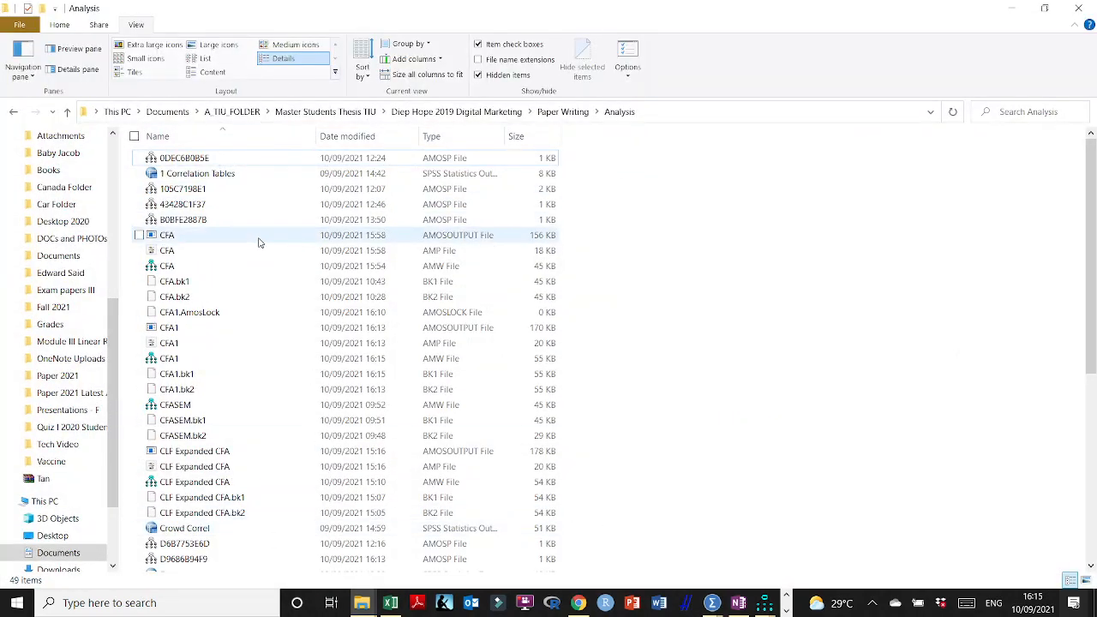
{"action": "scroll", "coordinate": [261, 260], "scroll_direction": "down", "scroll_amount": 2}
{"action": "scroll", "coordinate": [261, 260], "scroll_direction": "down", "scroll_amount": 3}
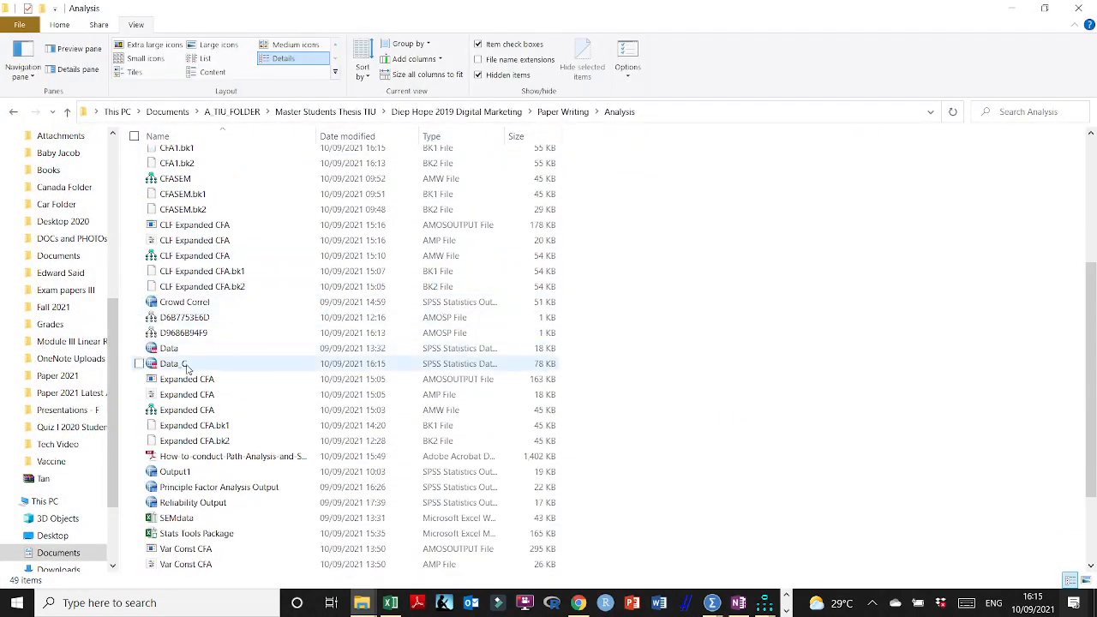
{"action": "left_click", "coordinate": [185, 366]}
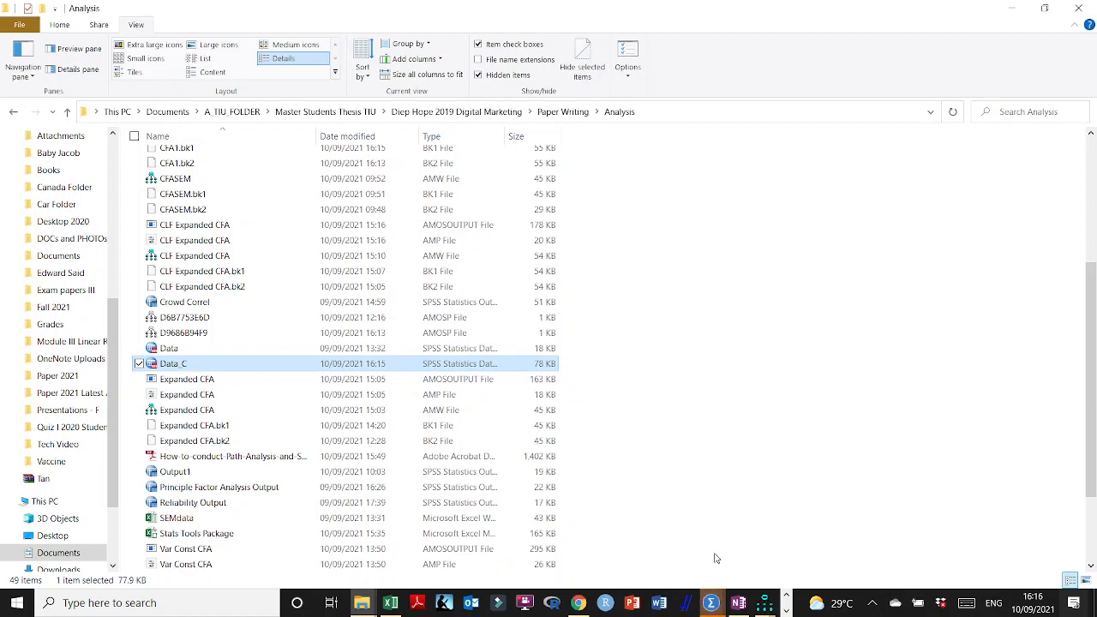
Step: Bring up the SPSS Output7 viewer window and close it
{"action": "left_click", "coordinate": [711, 604]}
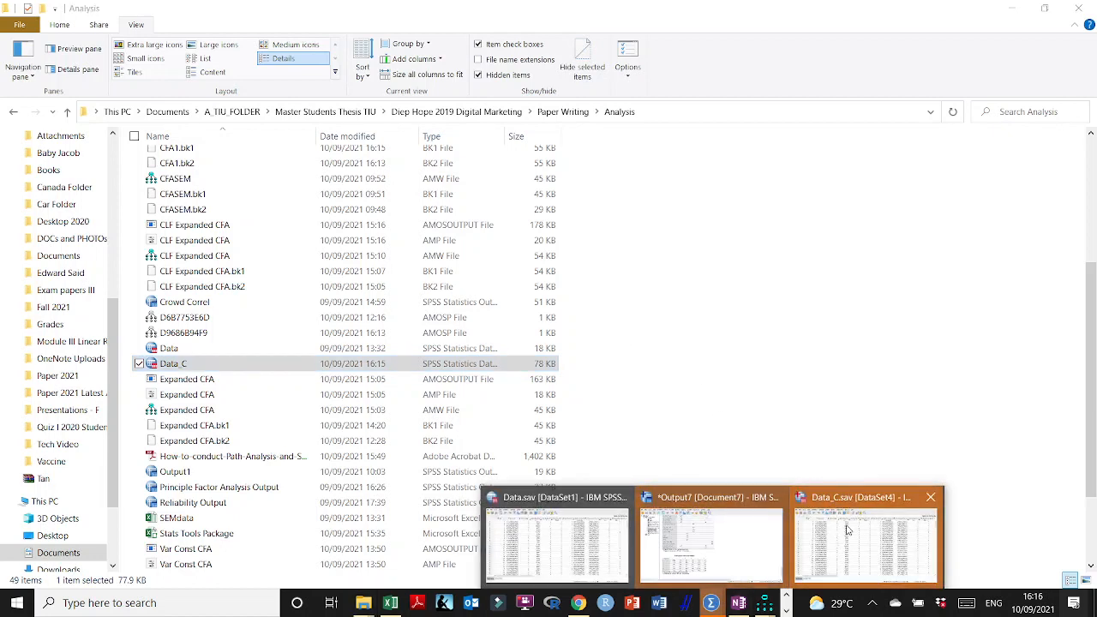
{"action": "left_click", "coordinate": [725, 511]}
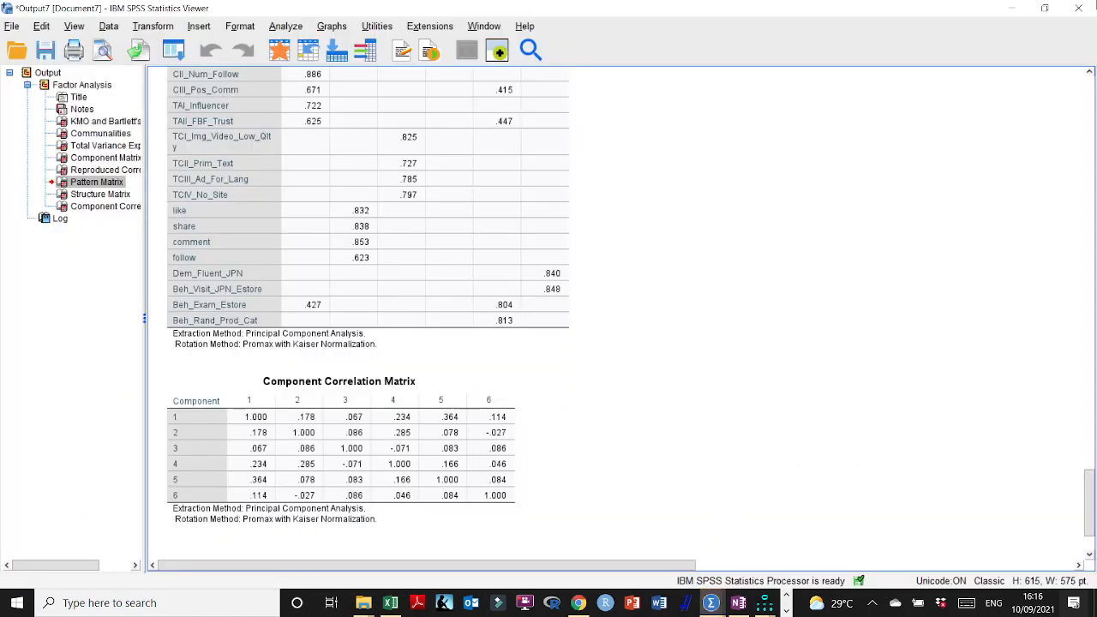
{"action": "scroll", "coordinate": [1027, 109], "scroll_direction": "up", "scroll_amount": 5}
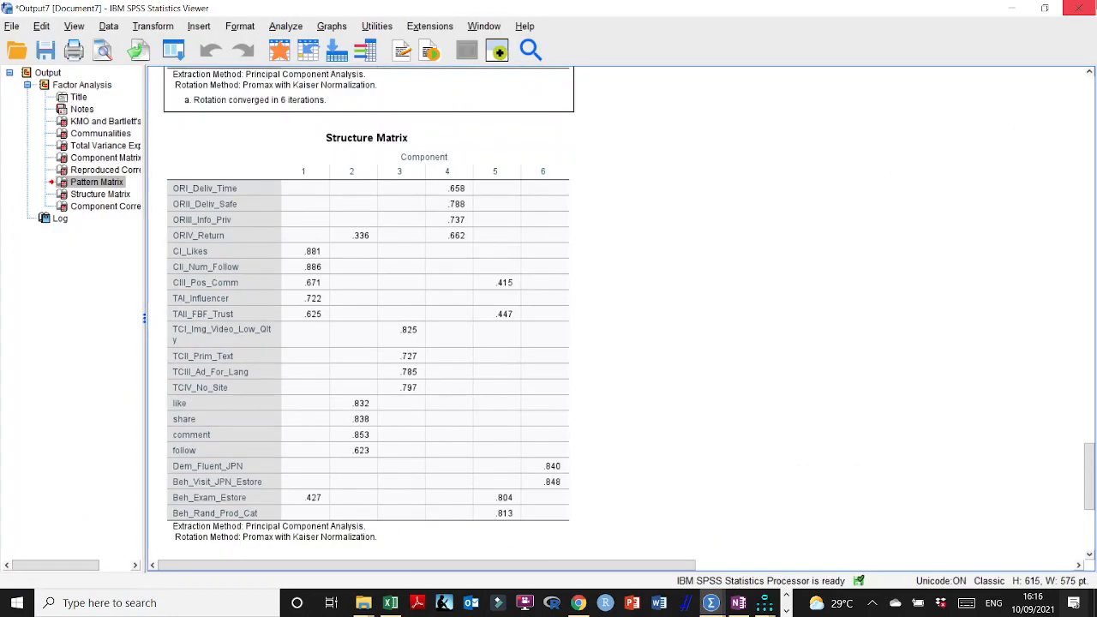
{"action": "left_click", "coordinate": [1079, 8]}
{"action": "left_click", "coordinate": [547, 319]}
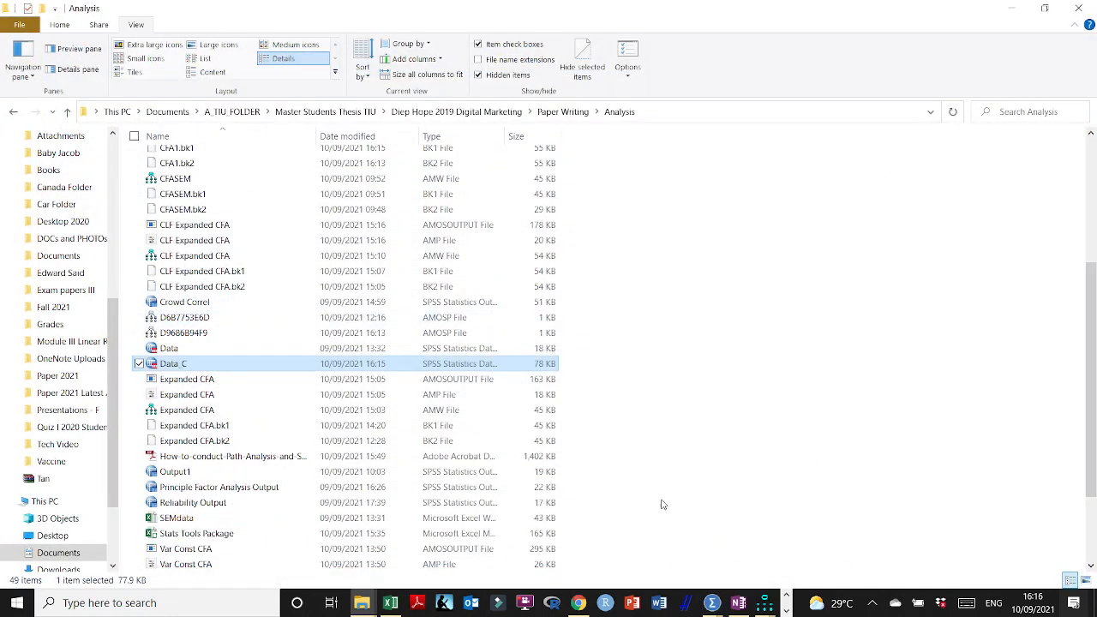
Step: Switch to the Data_C.sav data editor in SPSS and examine the imputed factor score columns at the end of the dataset
{"action": "mouse_move", "coordinate": [712, 603]}
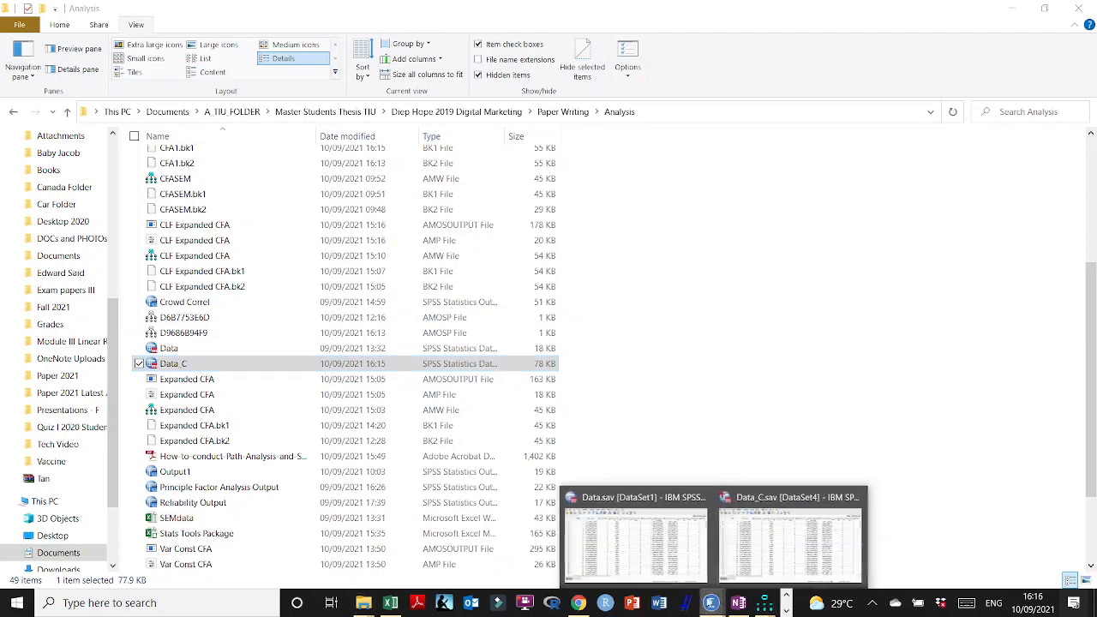
{"action": "left_click", "coordinate": [756, 508]}
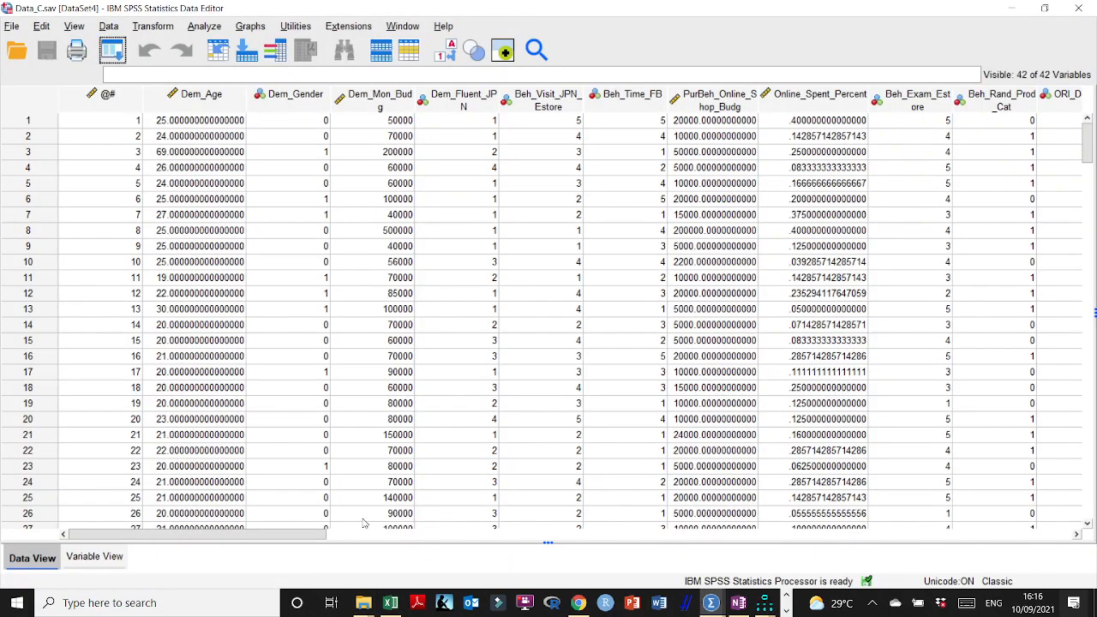
{"action": "left_click_drag", "start_coordinate": [234, 538], "coordinate": [996, 539]}
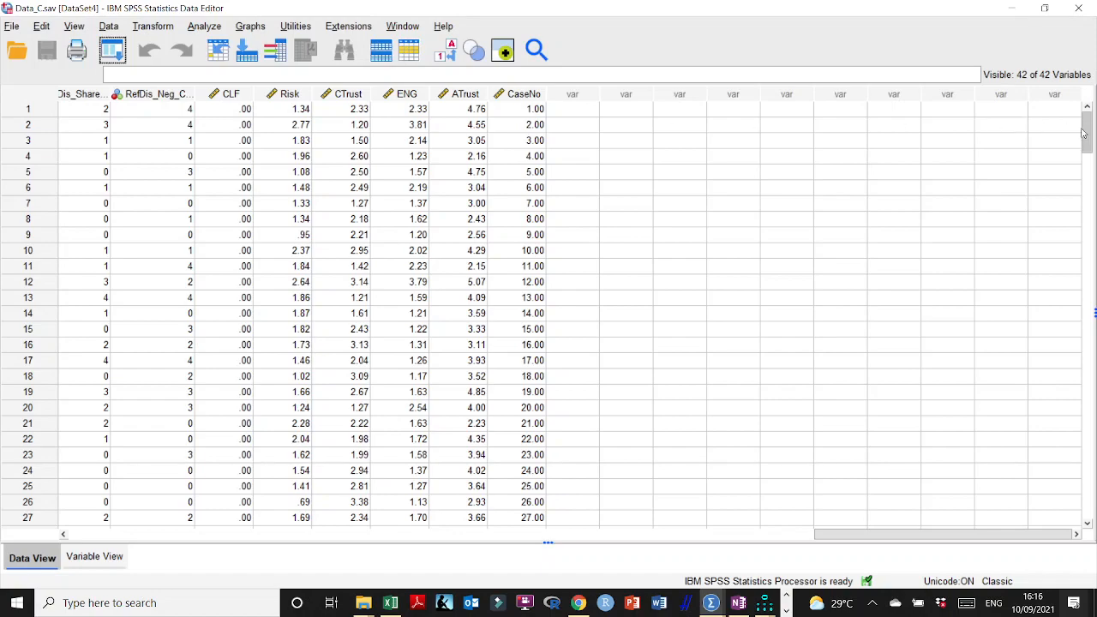
{"action": "mouse_move", "coordinate": [1087, 129]}
{"action": "left_mouse_down"}
{"action": "mouse_move", "coordinate": [1086, 490]}
{"action": "mouse_move", "coordinate": [1086, 128]}
{"action": "left_mouse_up"}
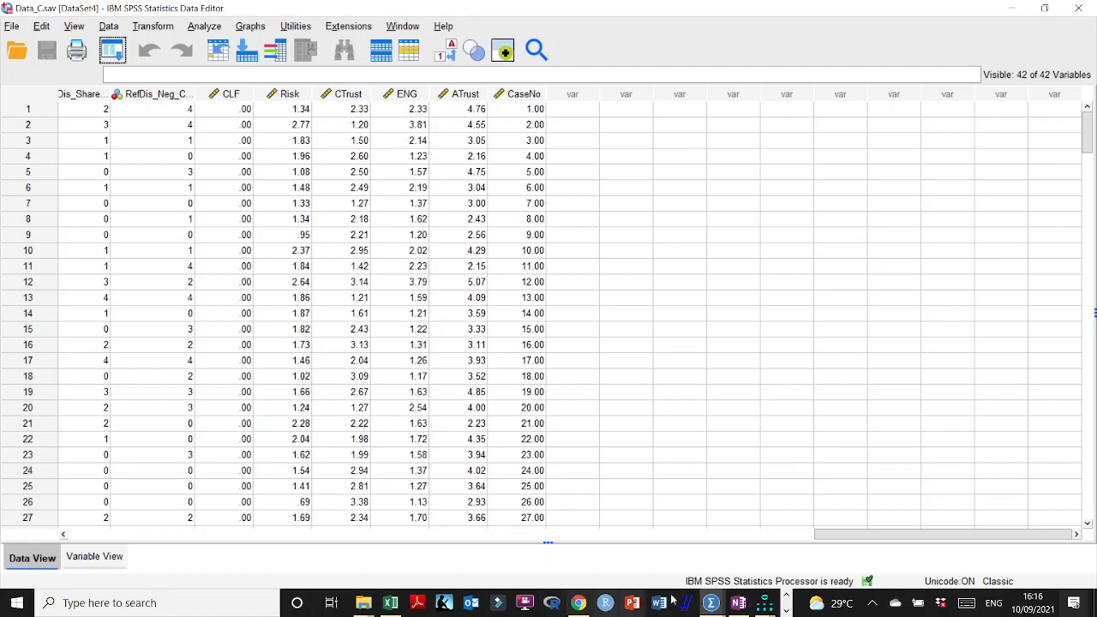
Step: Return to Amos, dismiss the Data Imputation dialog, and minimize the Data_C.sav window before going back to the Cfa1 path diagram
{"action": "mouse_move", "coordinate": [765, 609]}
{"action": "left_click", "coordinate": [737, 563]}
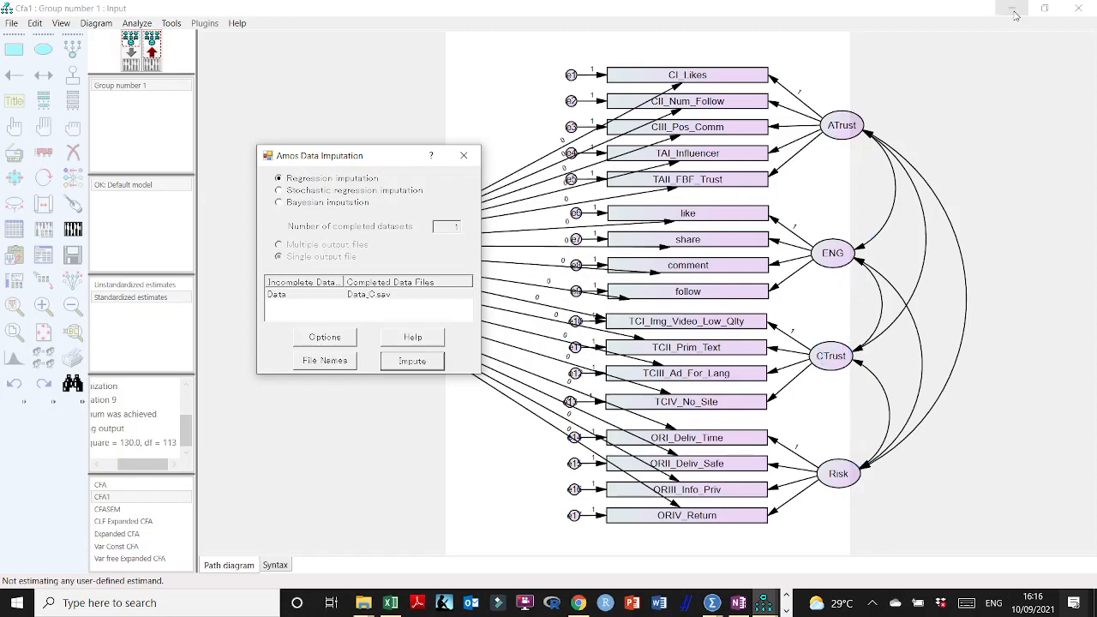
{"action": "left_click", "coordinate": [464, 155]}
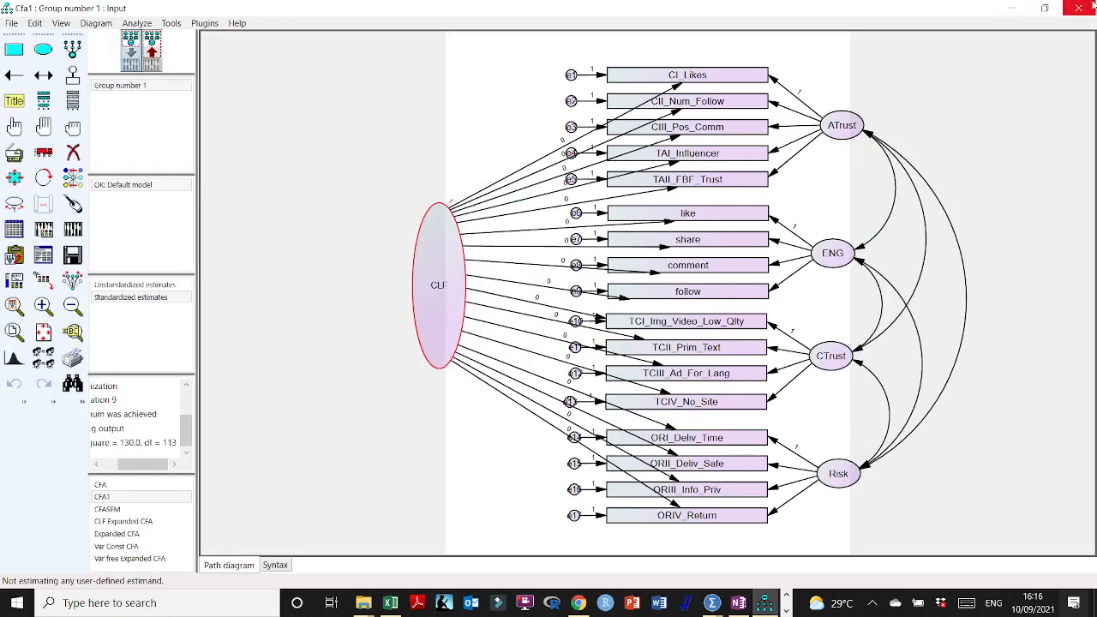
{"action": "left_click", "coordinate": [1013, 6]}
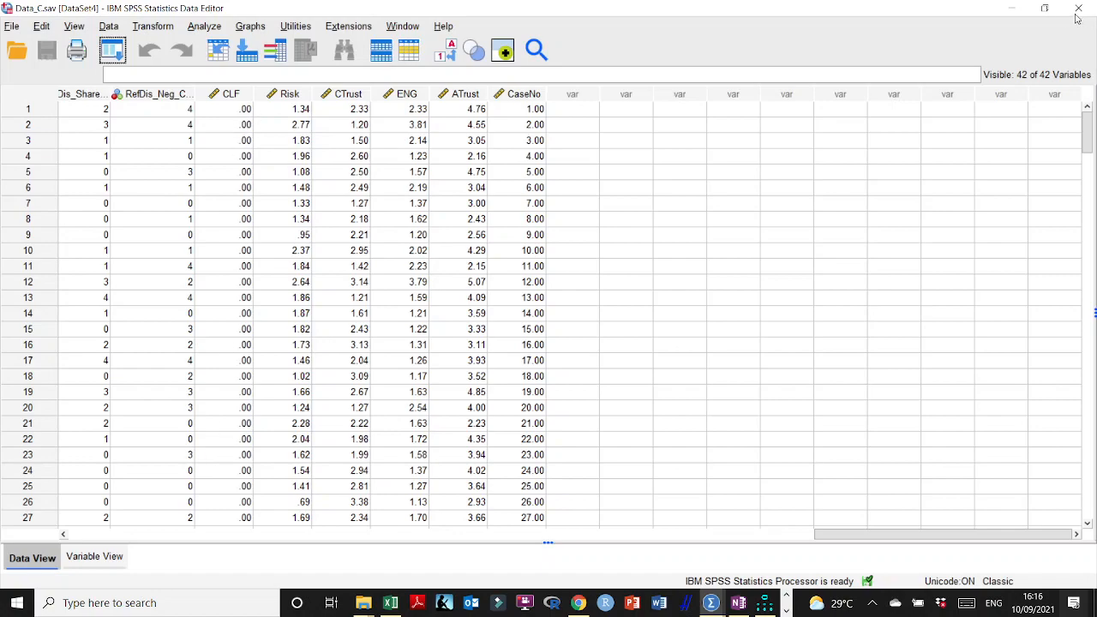
{"action": "left_click", "coordinate": [1011, 9]}
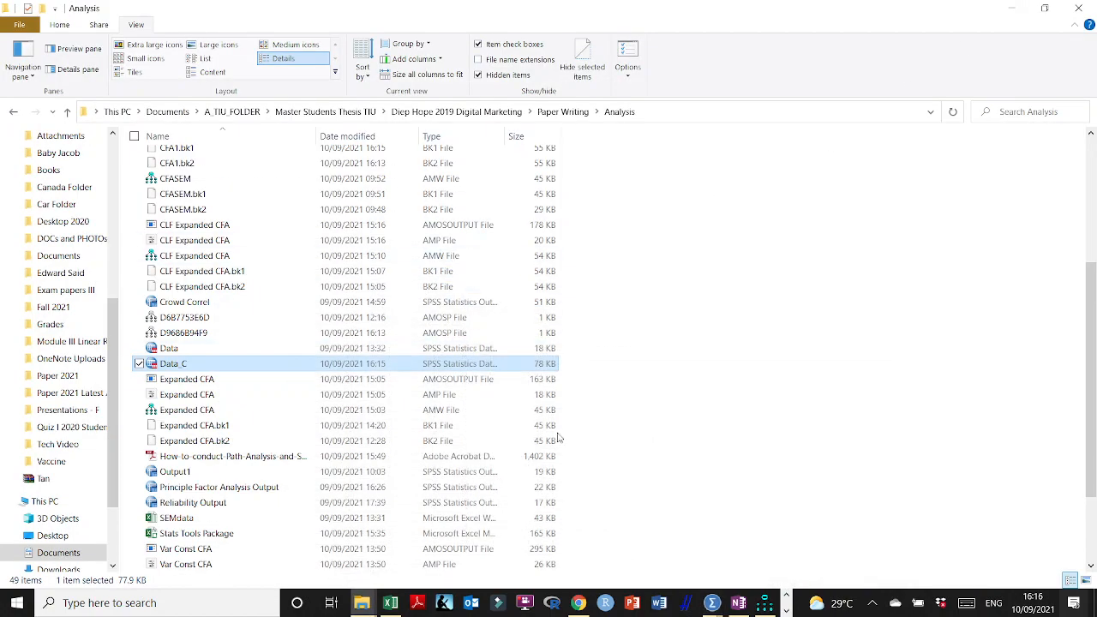
{"action": "left_click", "coordinate": [766, 603]}
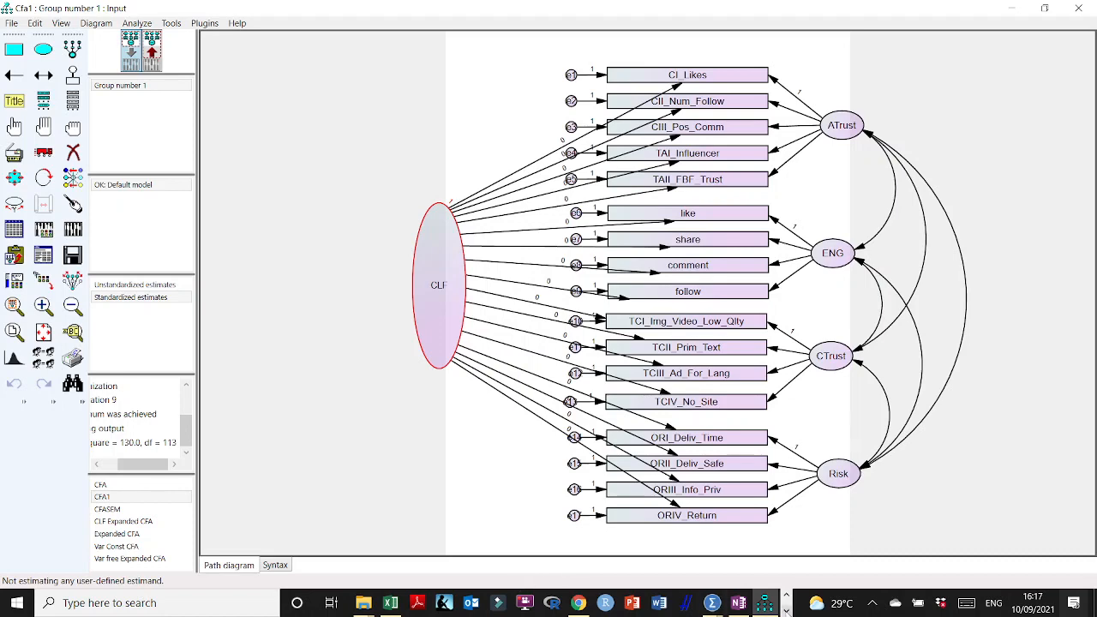
{"action": "left_click", "coordinate": [368, 603]}
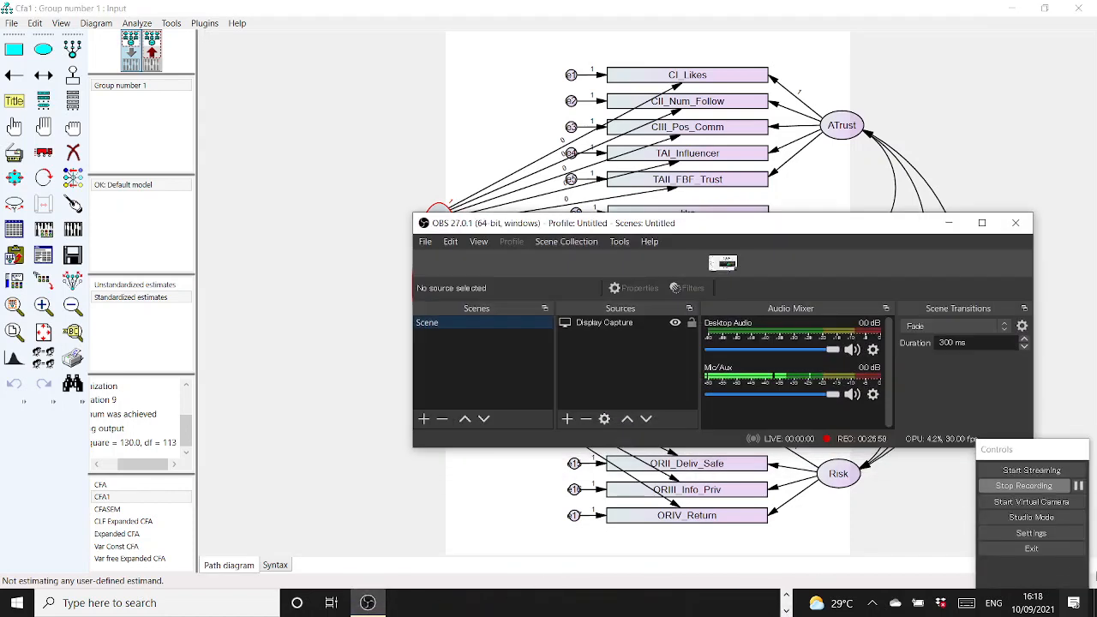